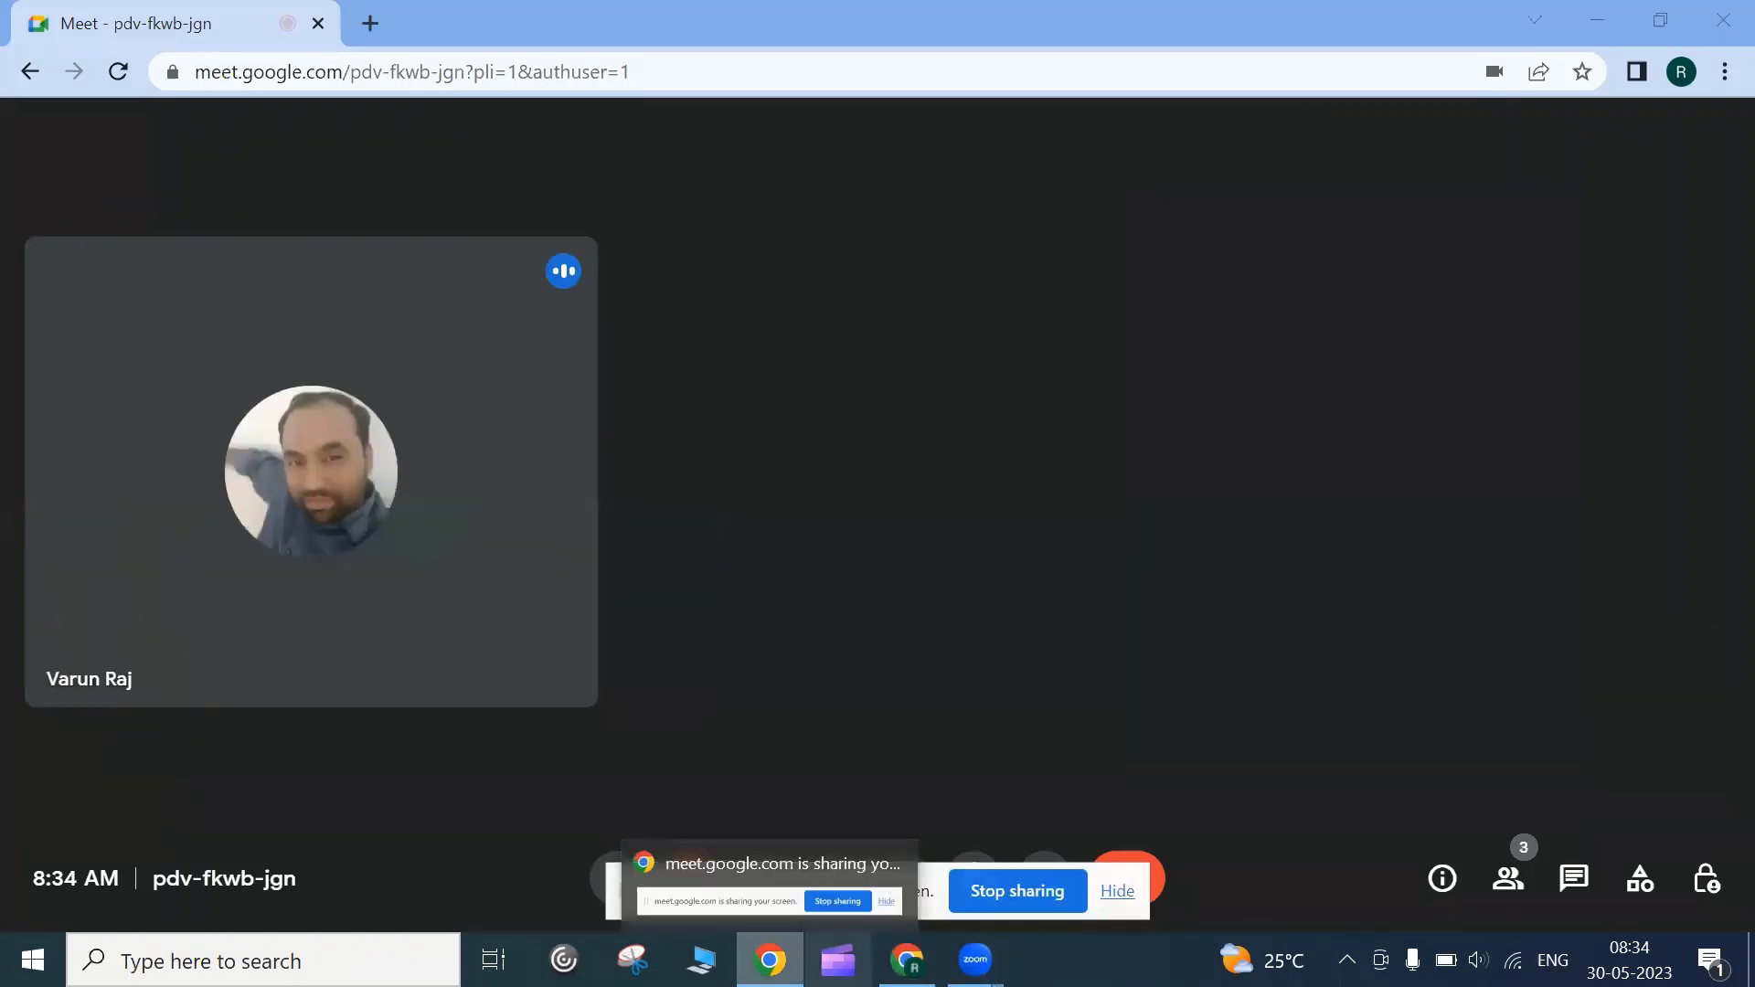
Search Windows for "sap" and launch SAP Logon
{"action": "mouse_move", "coordinate": [975, 960]}
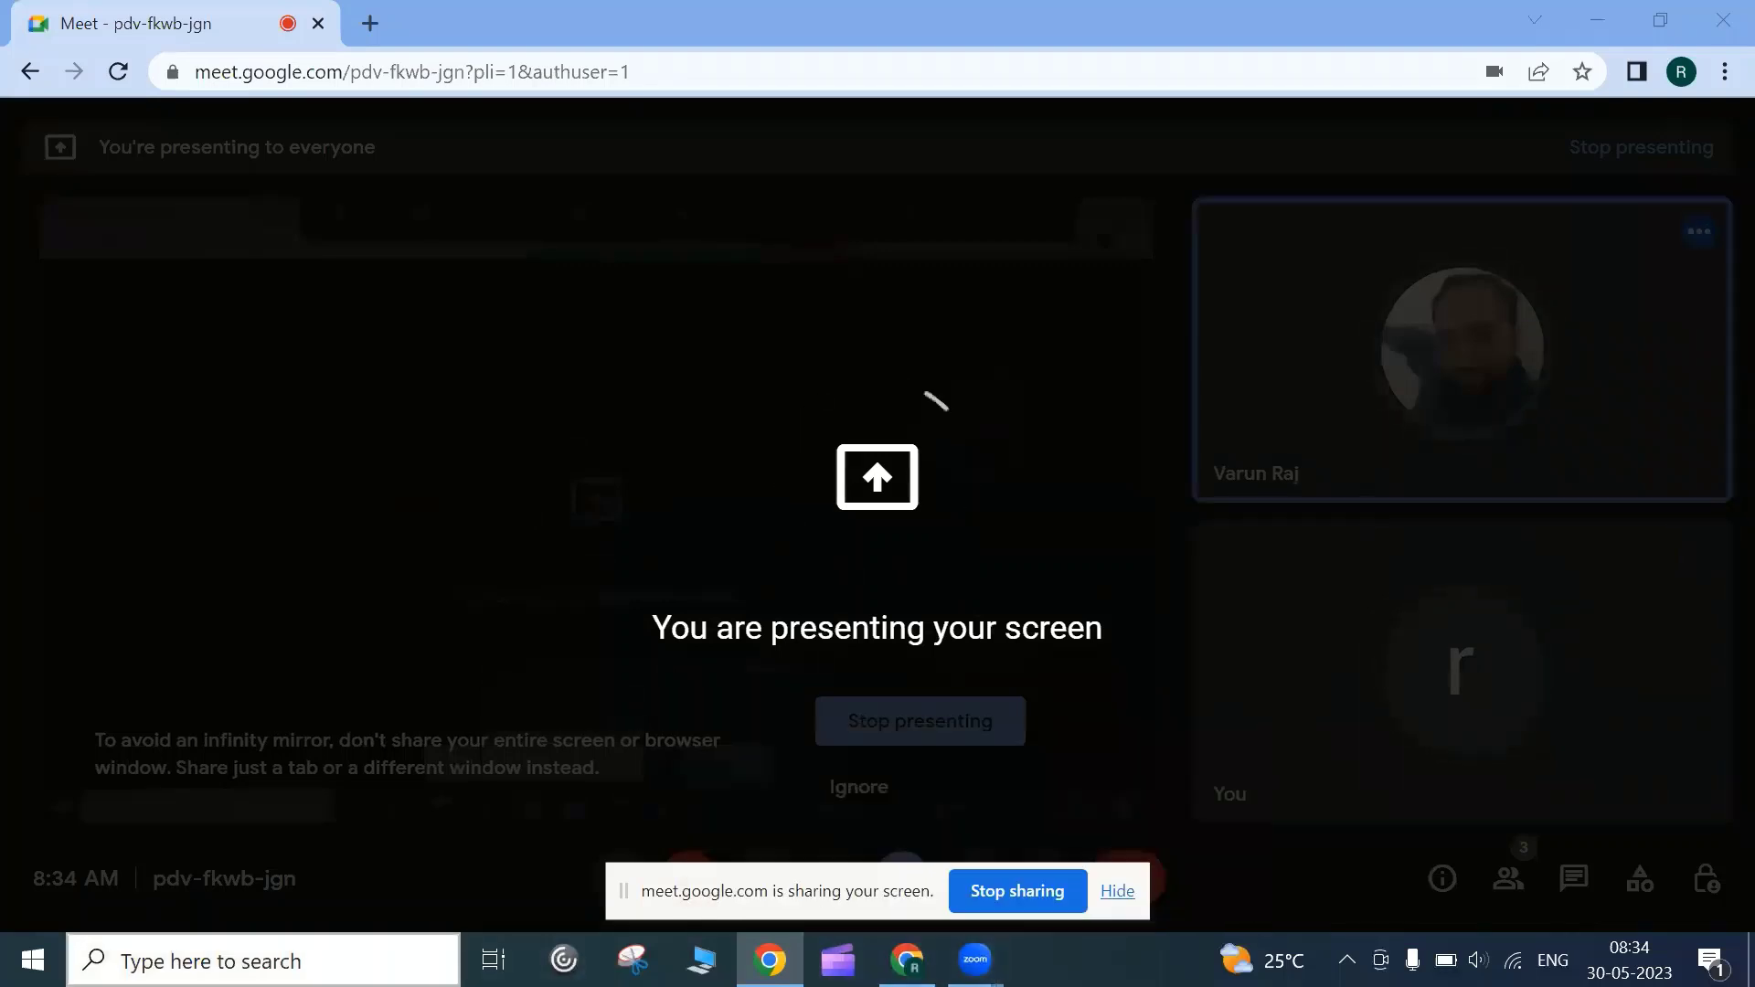
{"action": "left_click", "coordinate": [265, 962]}
{"action": "type", "text": "sap"}
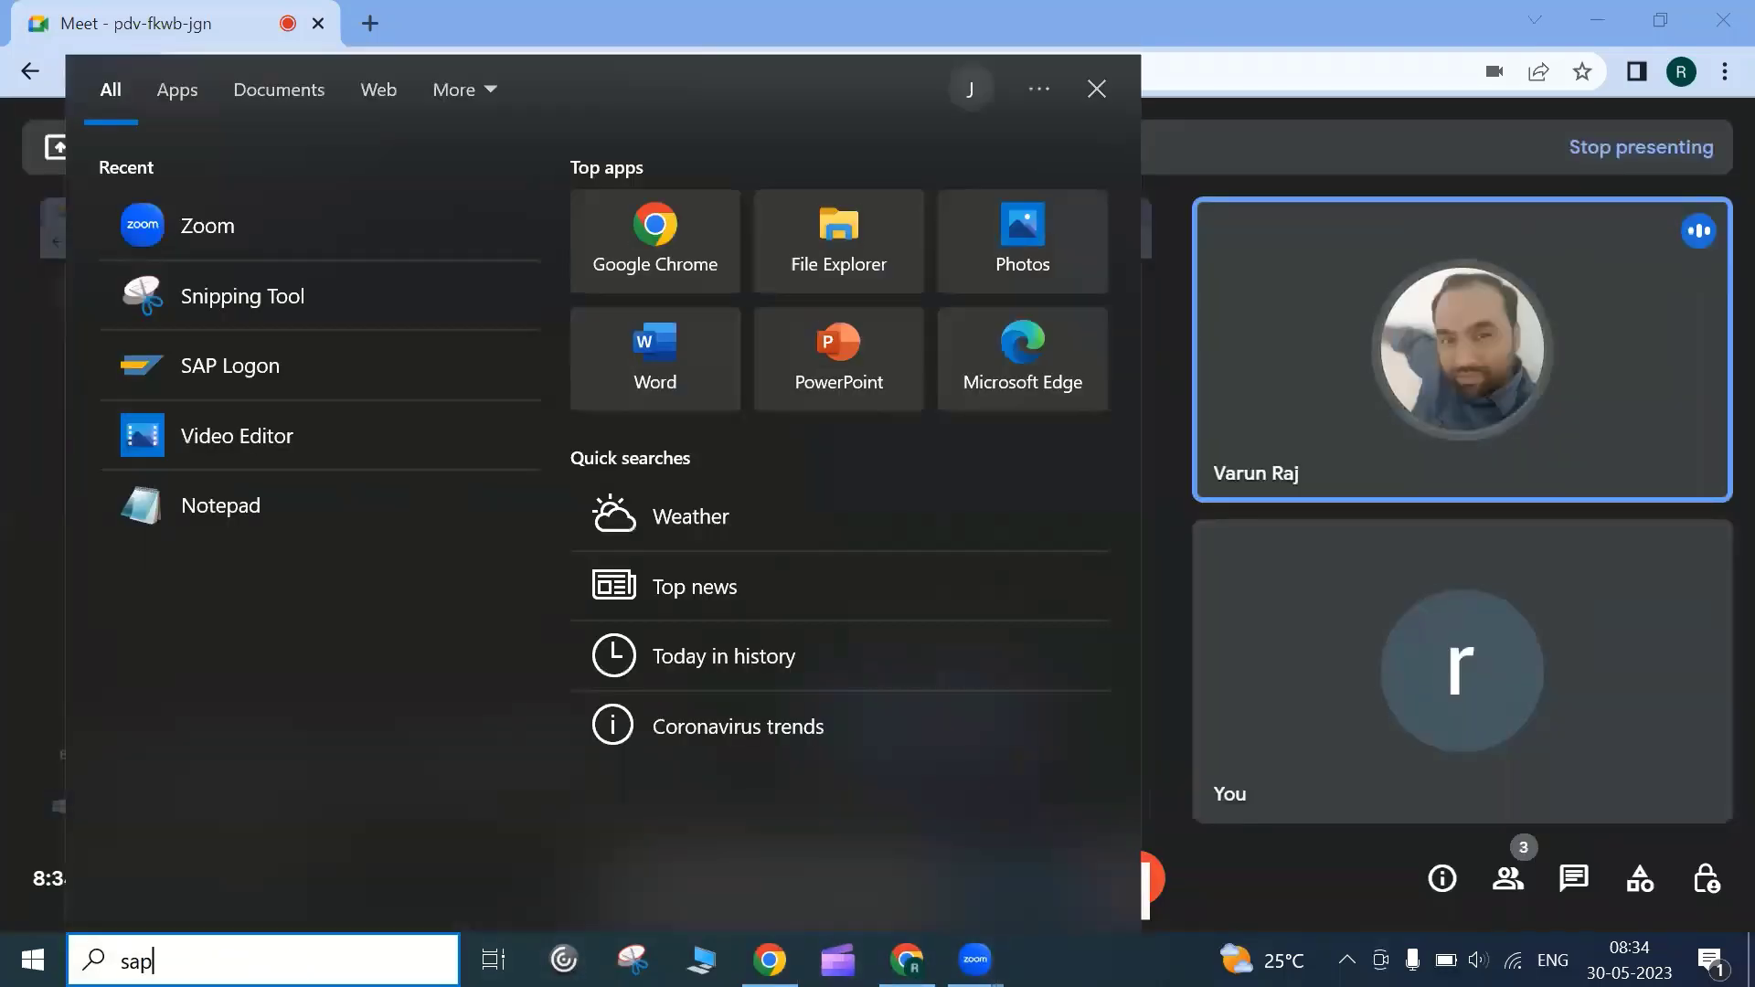
{"action": "left_click", "coordinate": [242, 222]}
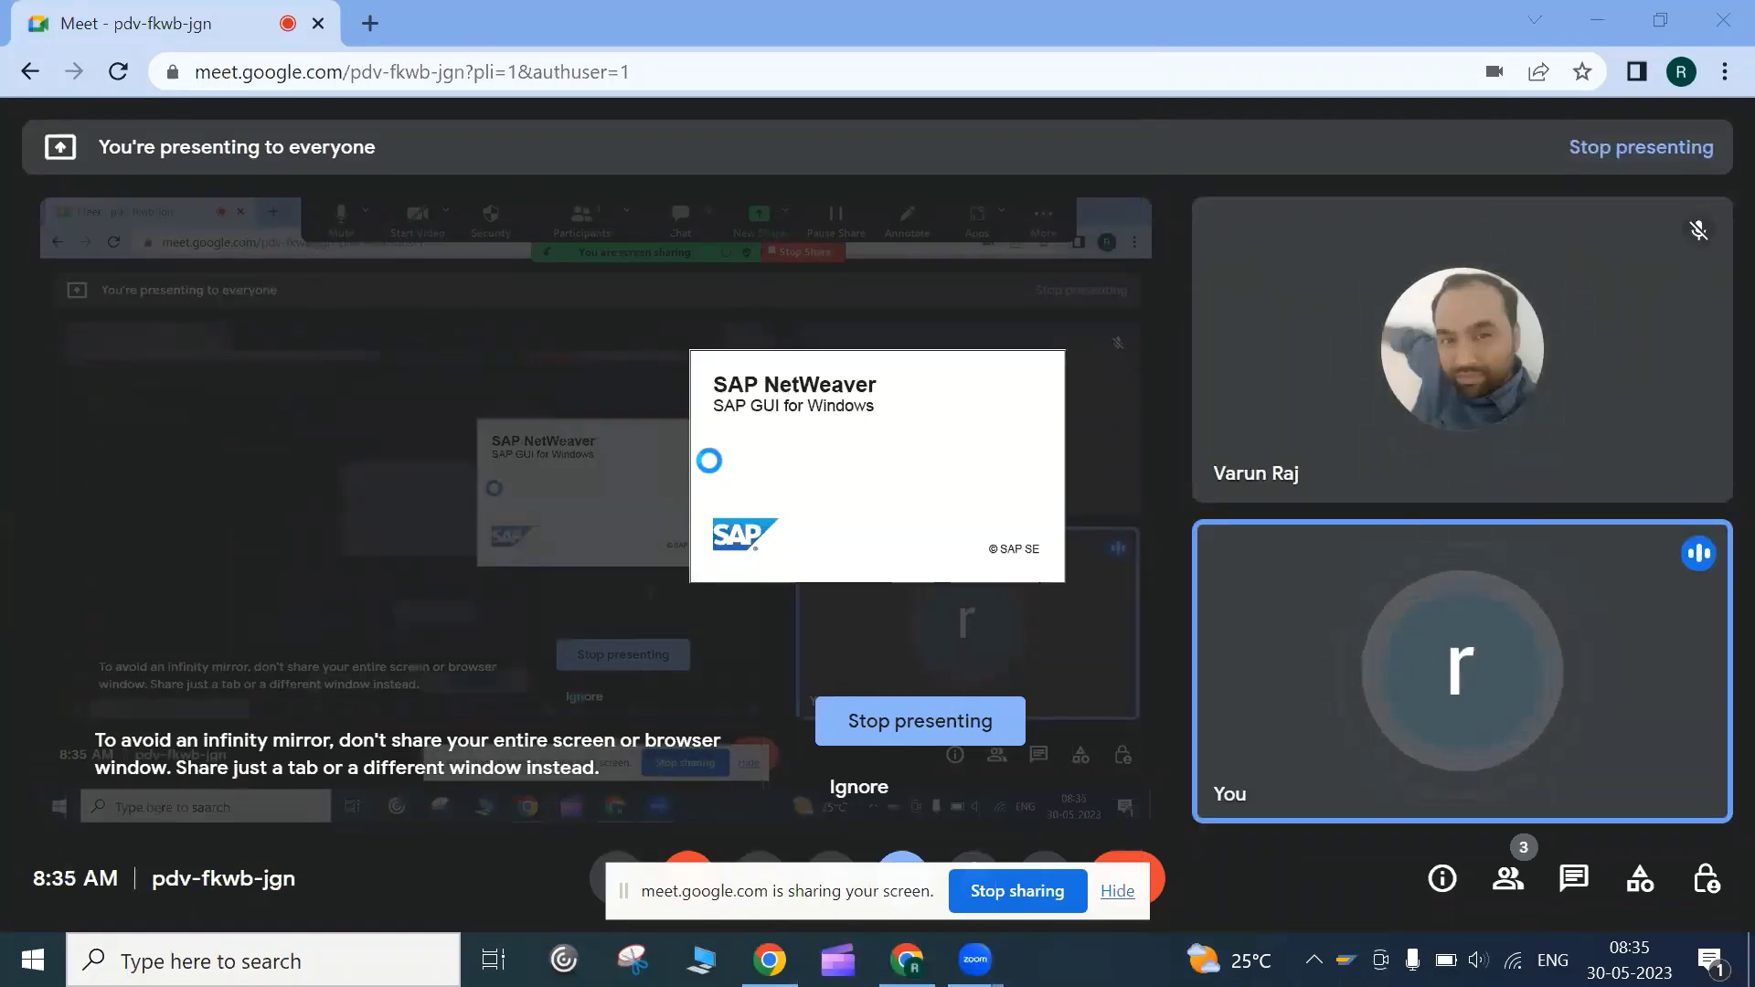
Open the SAP Zeb connection and log on to client 800 with the account password
{"action": "left_click", "coordinate": [1027, 344]}
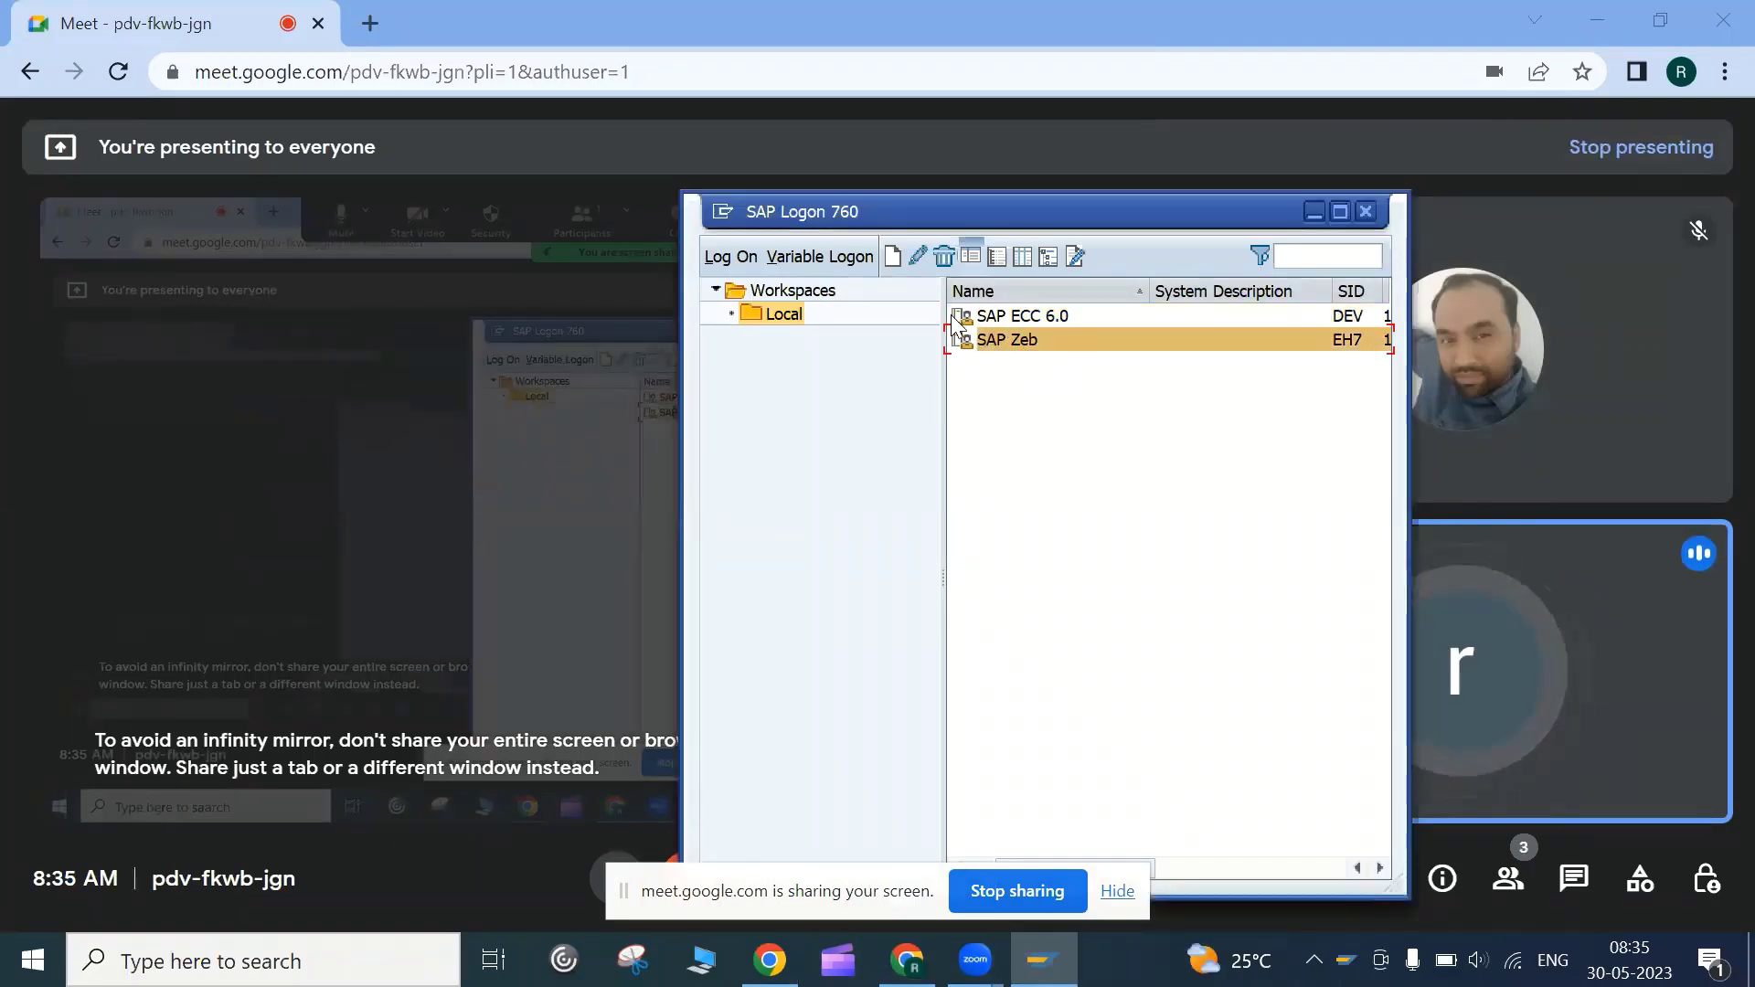
{"action": "double_click", "coordinate": [1019, 336]}
{"action": "left_click", "coordinate": [305, 309]}
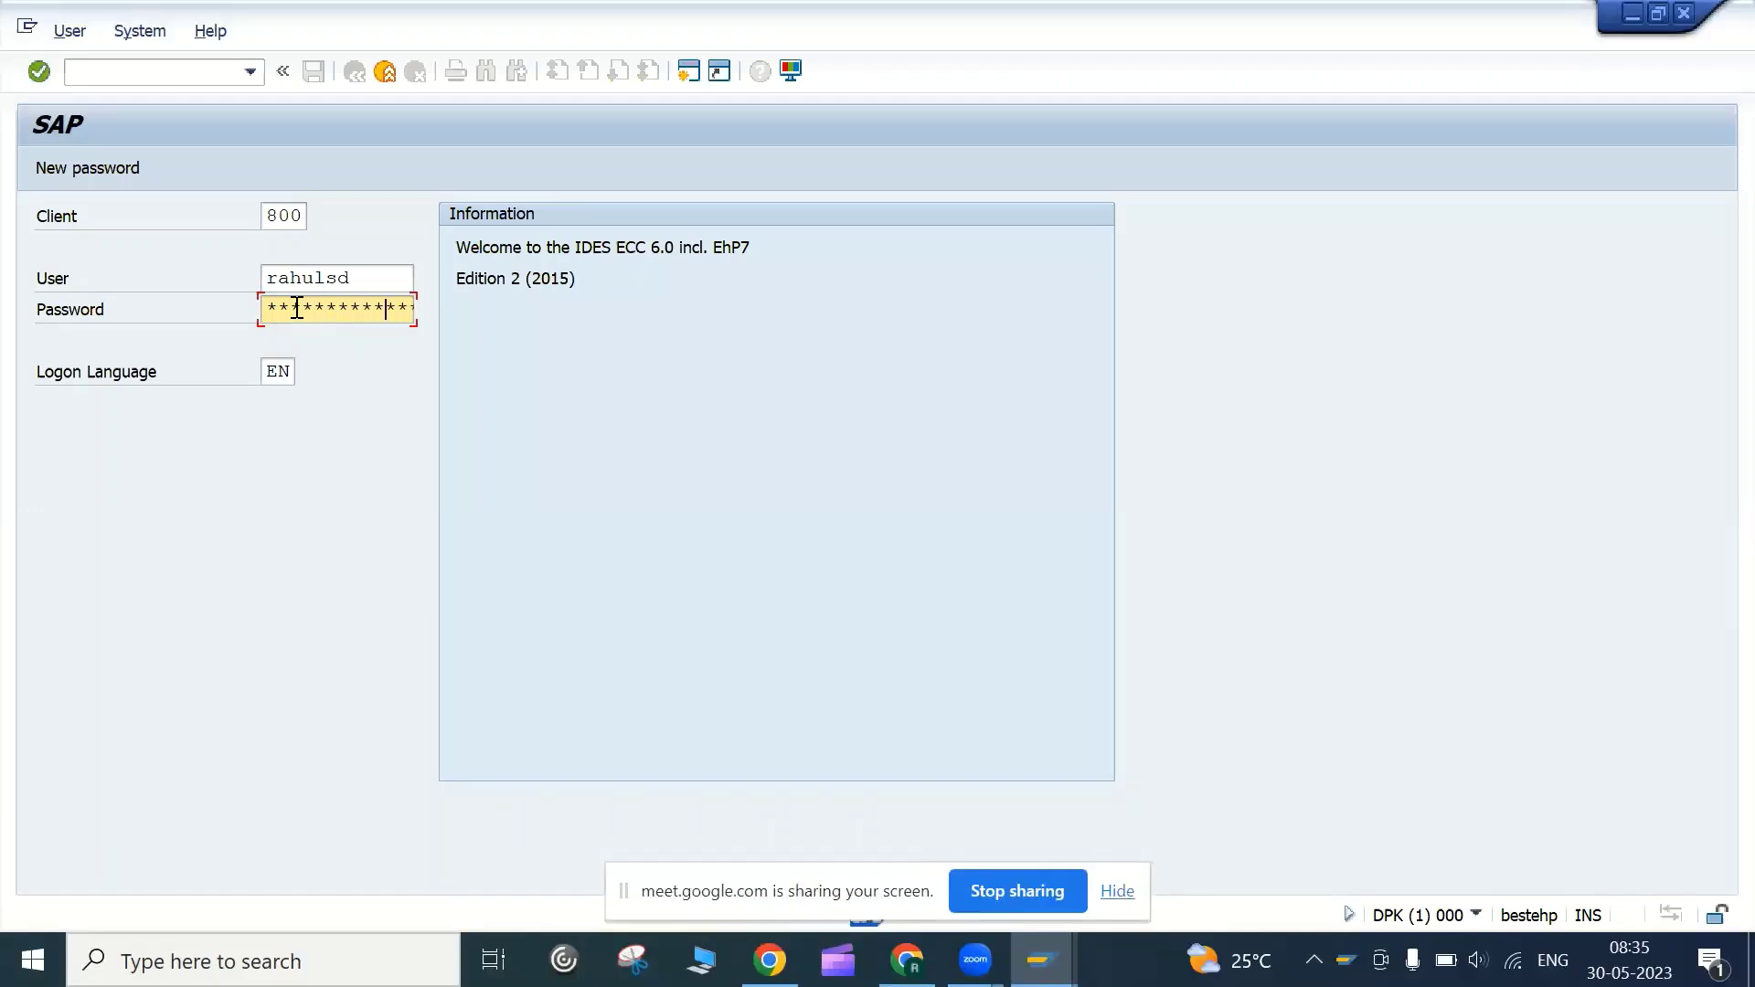
{"action": "key", "text": "Return"}
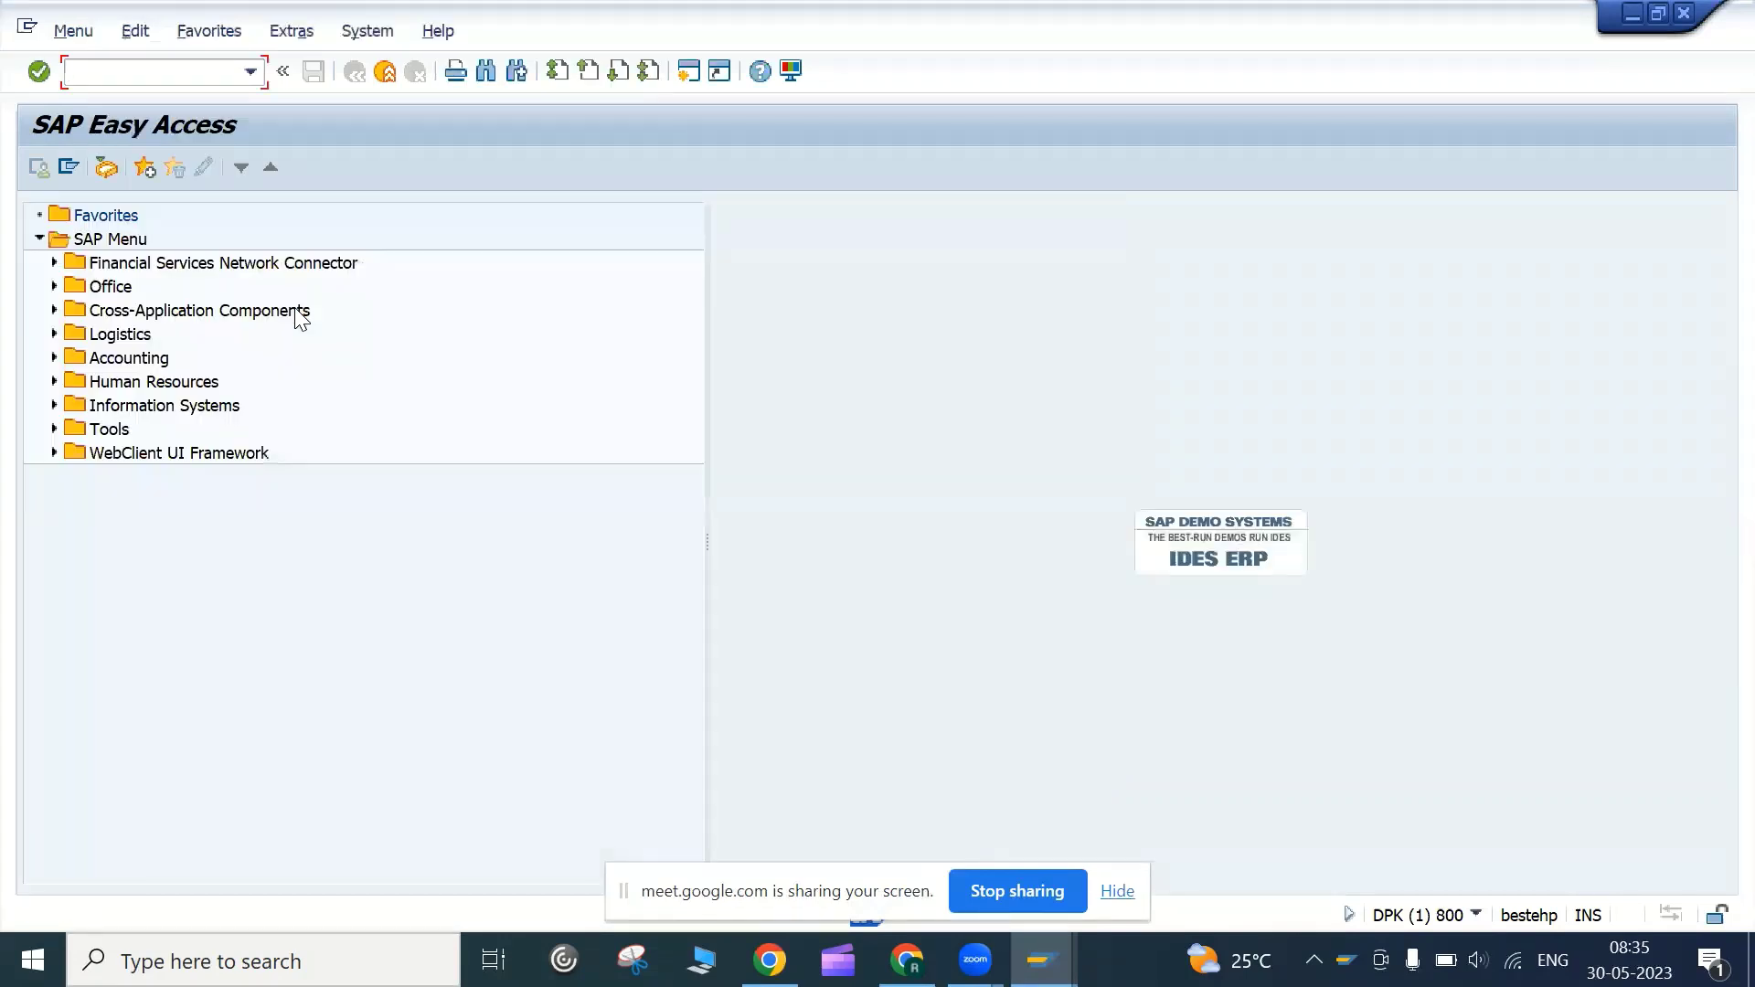
Start transaction VA03 and display the first sales order suggested in the order field's history
{"action": "type", "text": "va03"}
{"action": "key", "text": "Return"}
{"action": "left_click", "coordinate": [303, 280]}
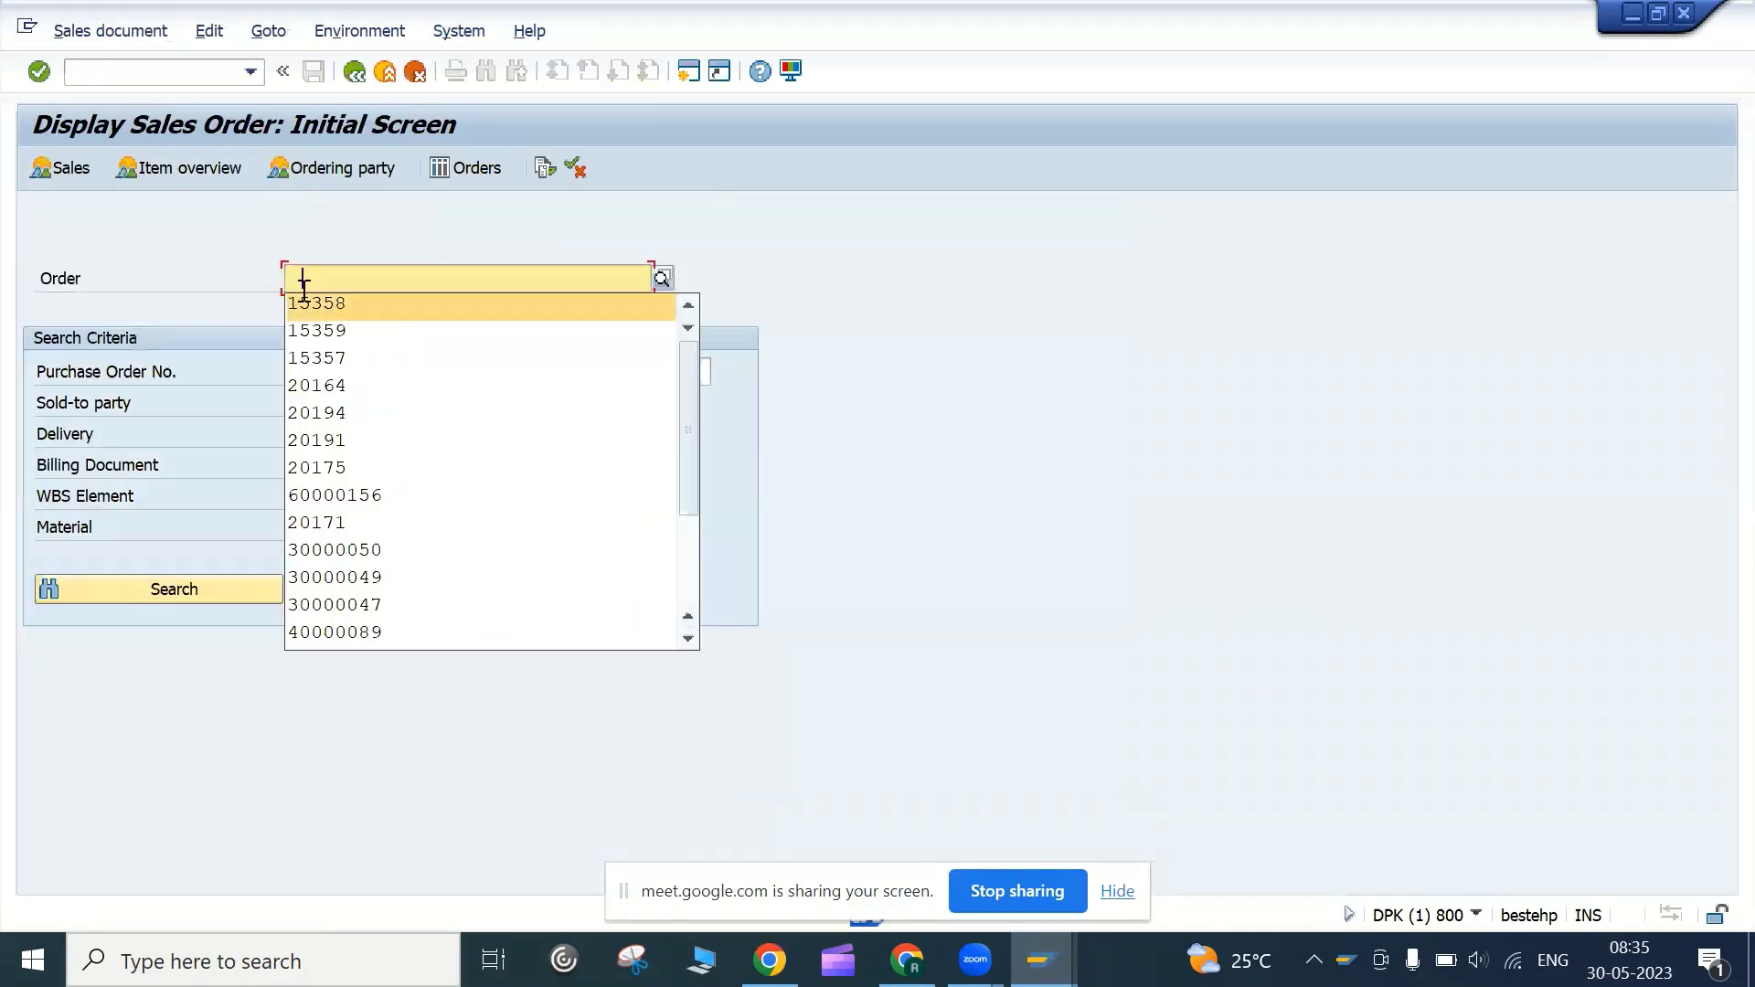
{"action": "left_click", "coordinate": [336, 304]}
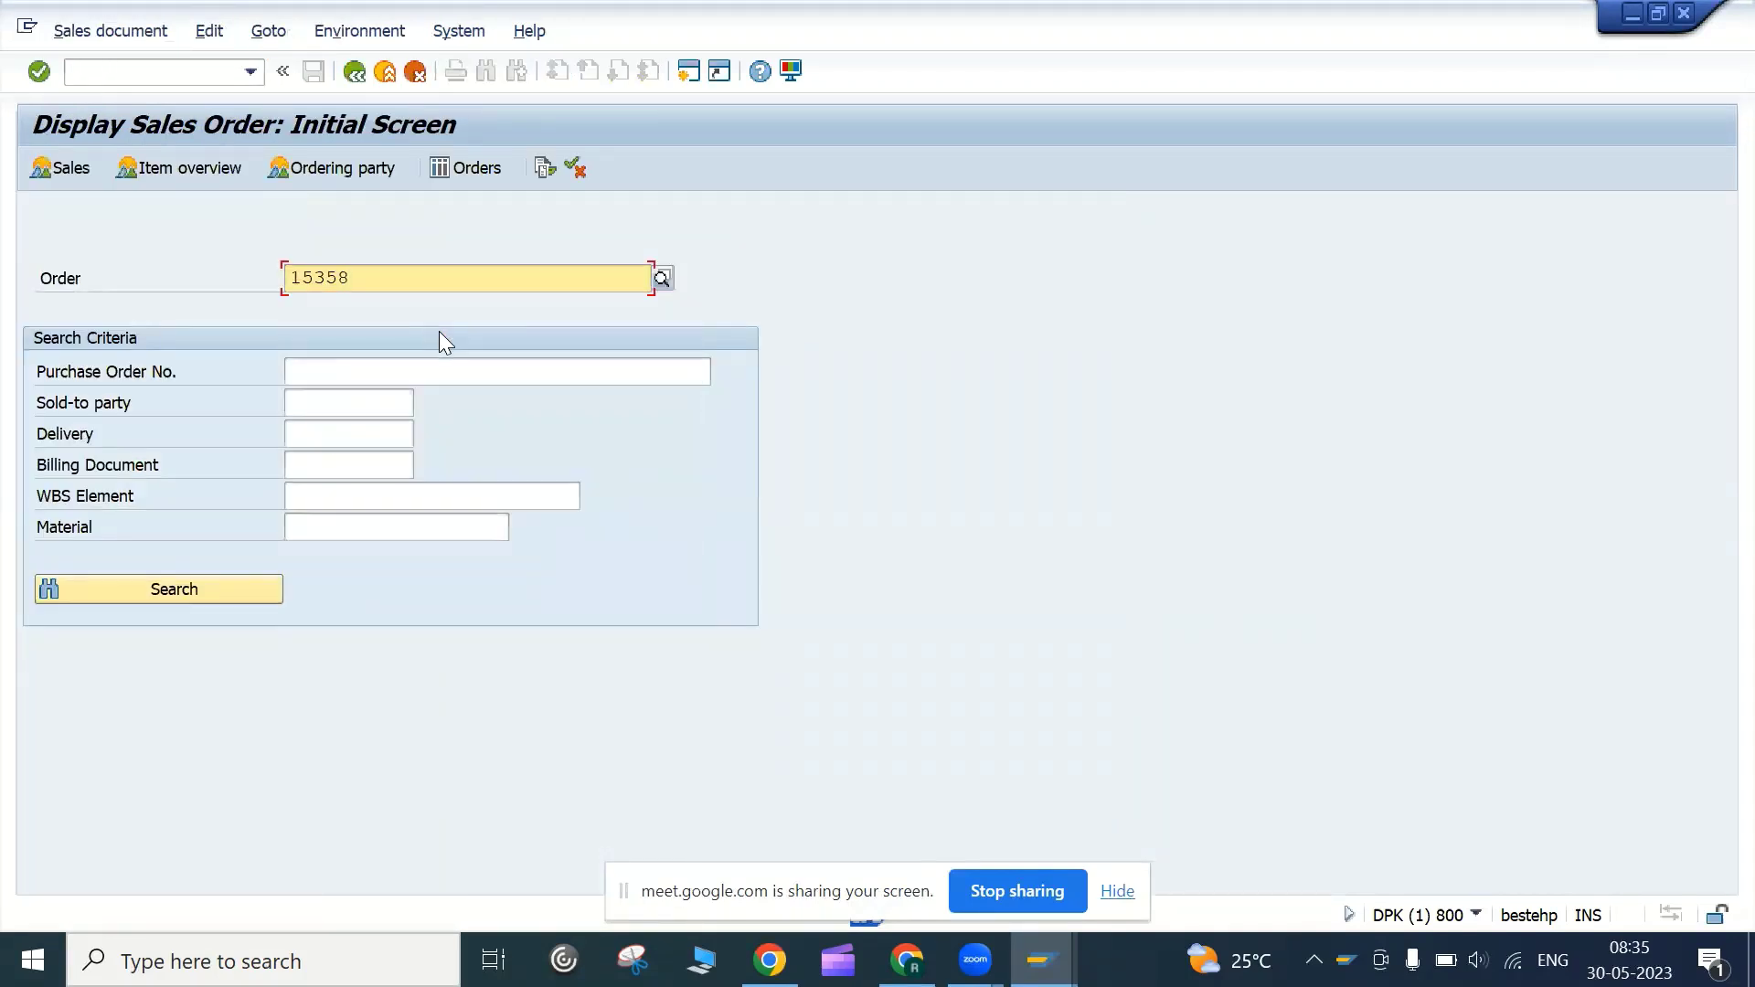
{"action": "key", "text": "Return"}
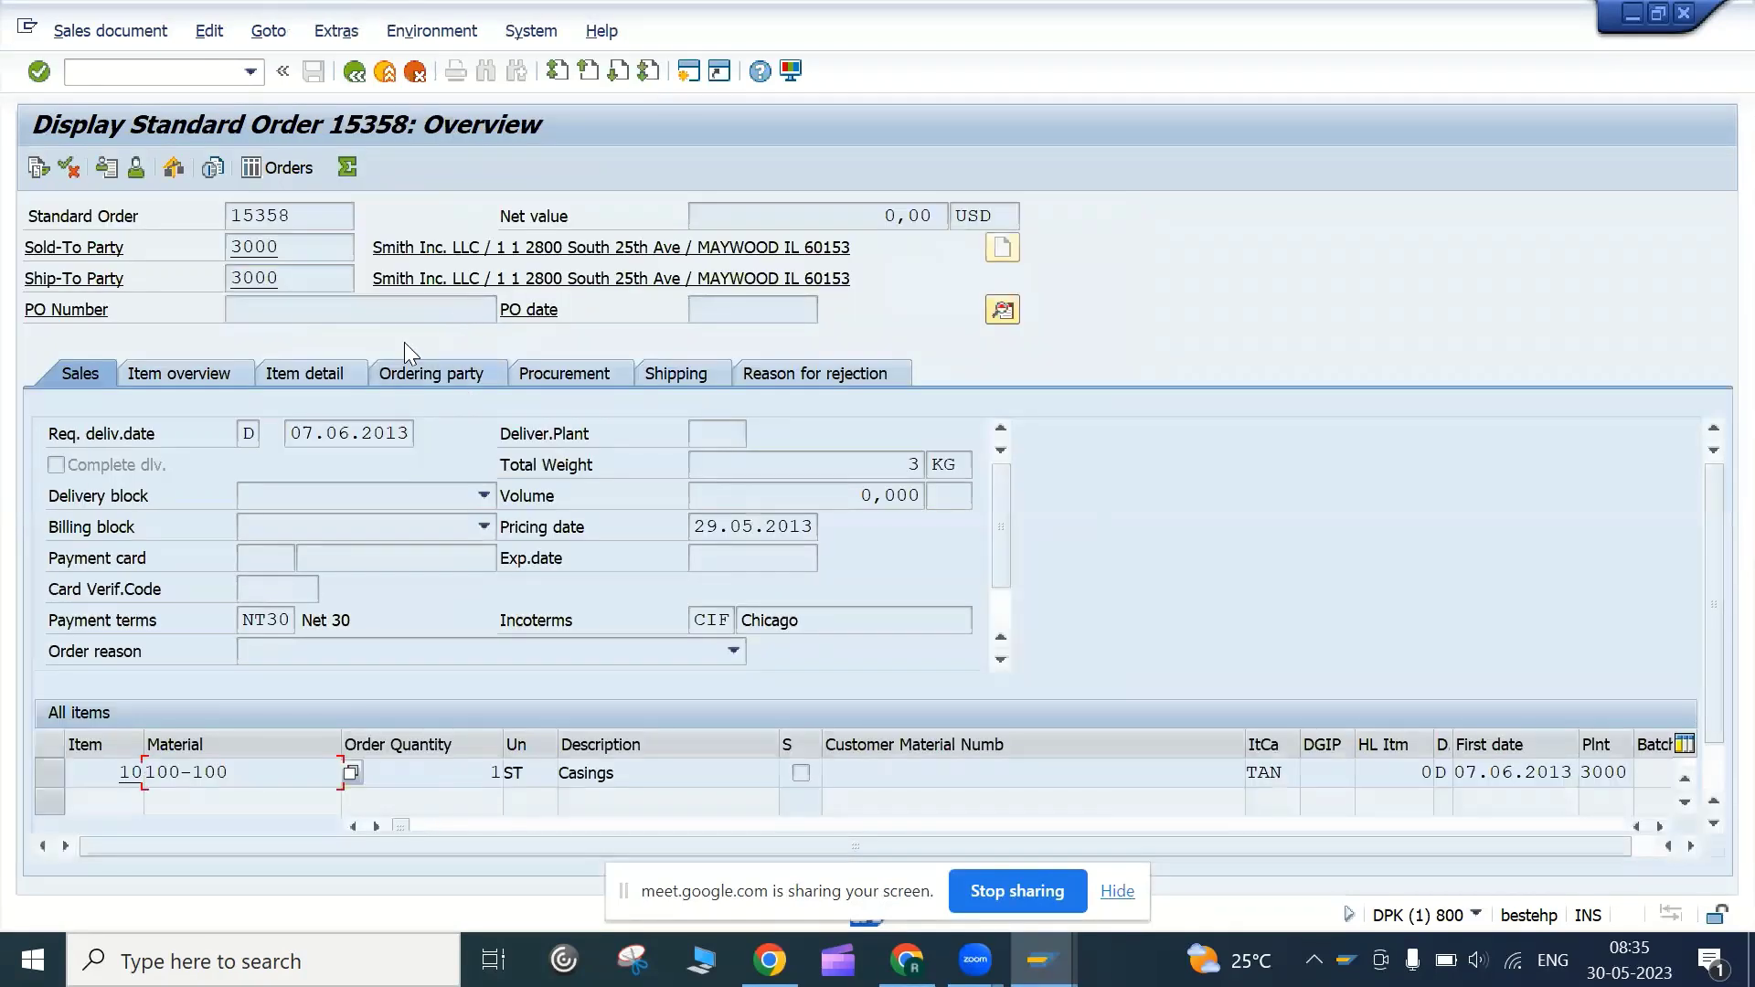
Examine the order number and the material of item 10 in the sales order overview
{"action": "left_click", "coordinate": [313, 216]}
{"action": "left_click_drag", "start_coordinate": [313, 216], "coordinate": [229, 215]}
{"action": "left_click", "coordinate": [245, 773]}
{"action": "left_click_drag", "start_coordinate": [245, 772], "coordinate": [127, 777]}
{"action": "left_click", "coordinate": [243, 760]}
{"action": "left_click_drag", "start_coordinate": [243, 771], "coordinate": [124, 781]}
{"action": "left_click", "coordinate": [154, 777]}
Inspect the sales area data and order type in the order's header data, and return to the overview
{"action": "left_click", "coordinate": [1002, 310]}
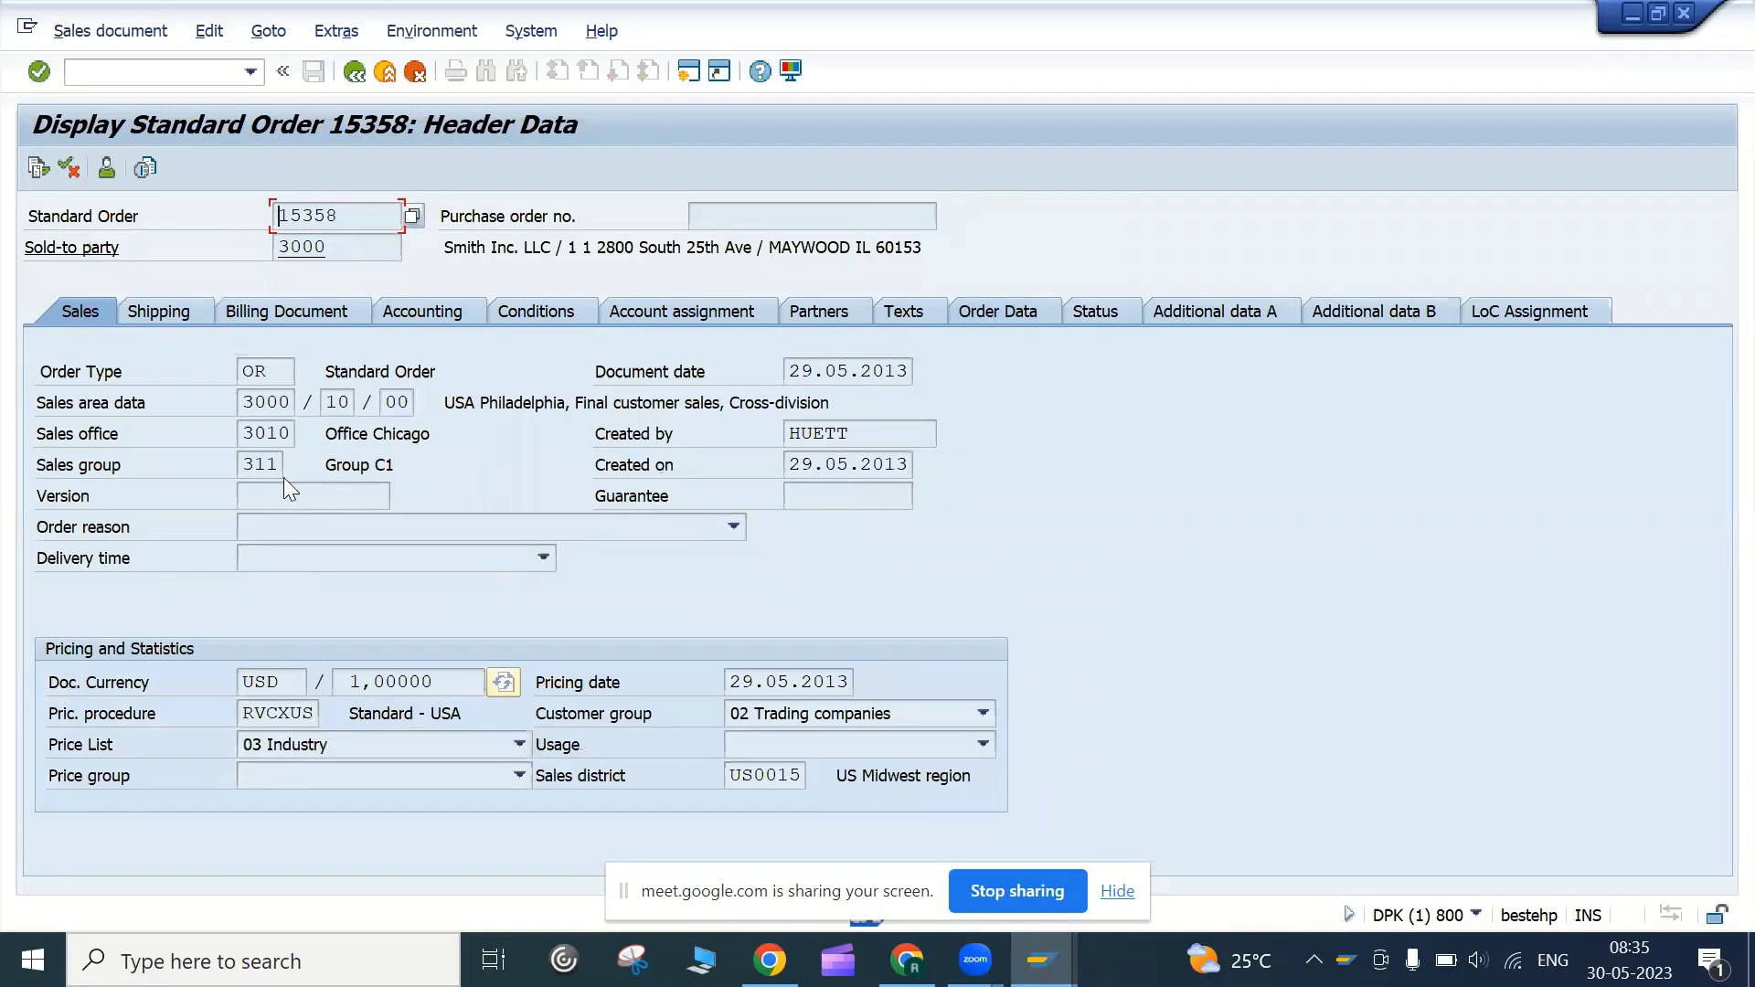
{"action": "left_click", "coordinate": [260, 402]}
{"action": "left_click_drag", "start_coordinate": [327, 403], "coordinate": [362, 405]}
{"action": "left_click", "coordinate": [245, 370]}
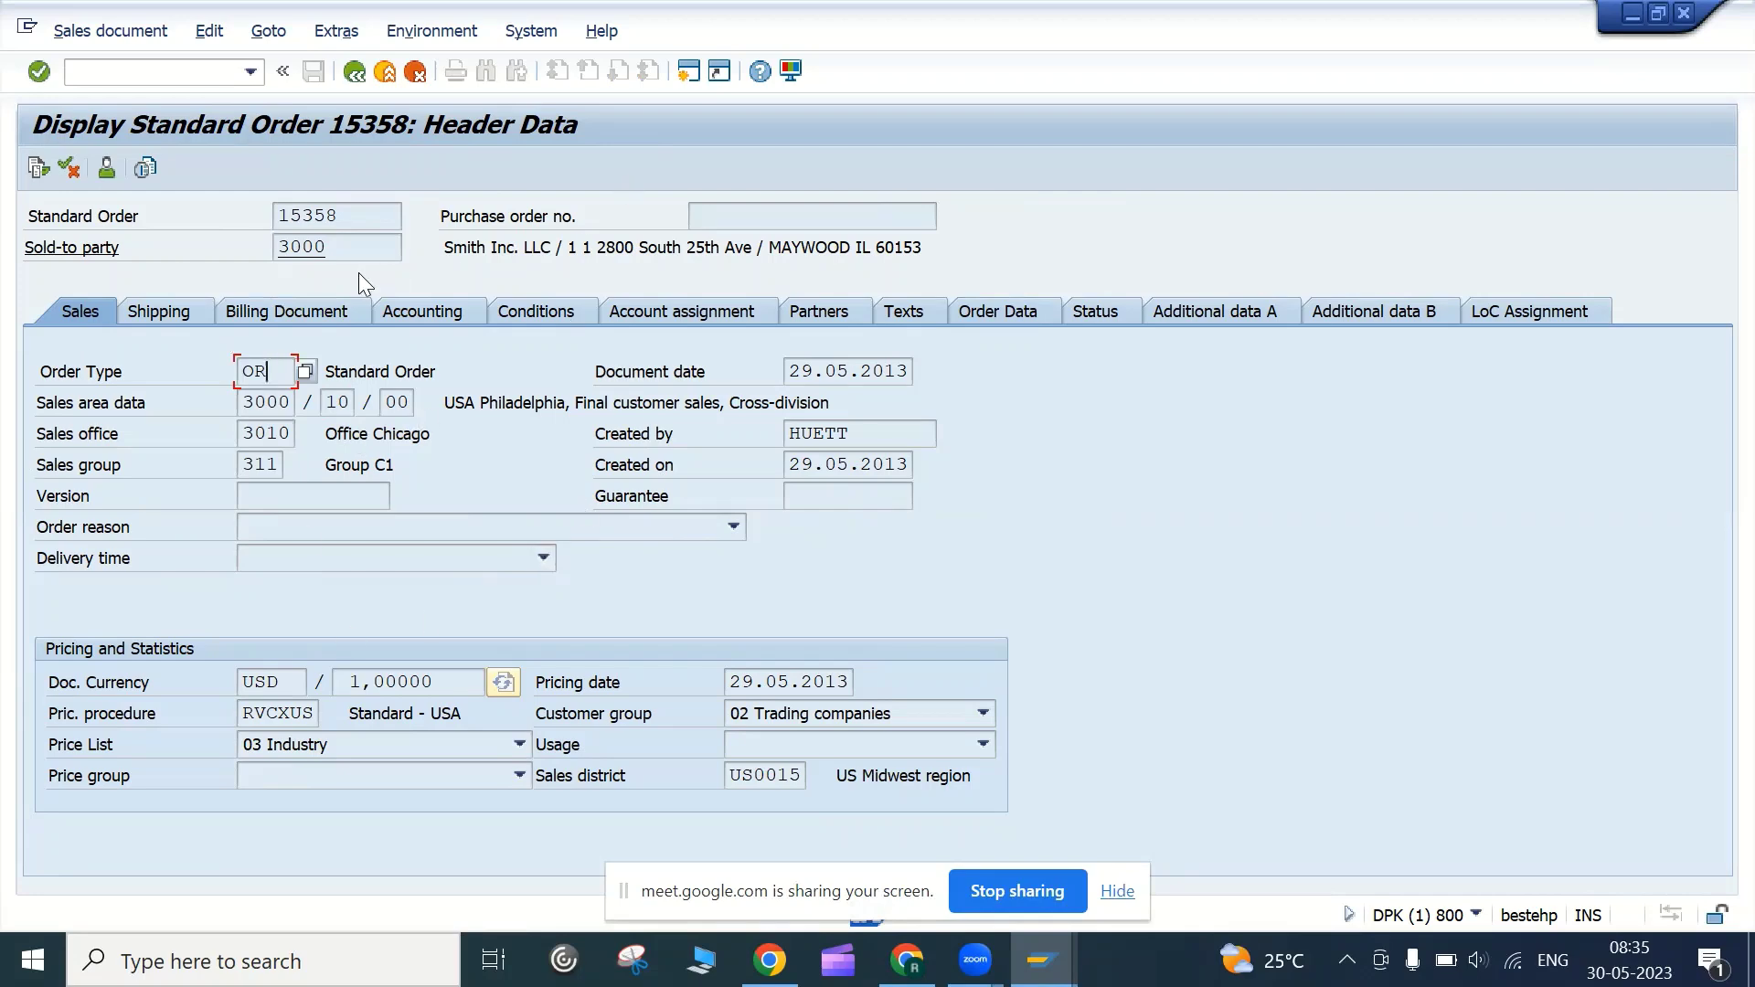
{"action": "left_click", "coordinate": [328, 222]}
{"action": "key", "text": "Return"}
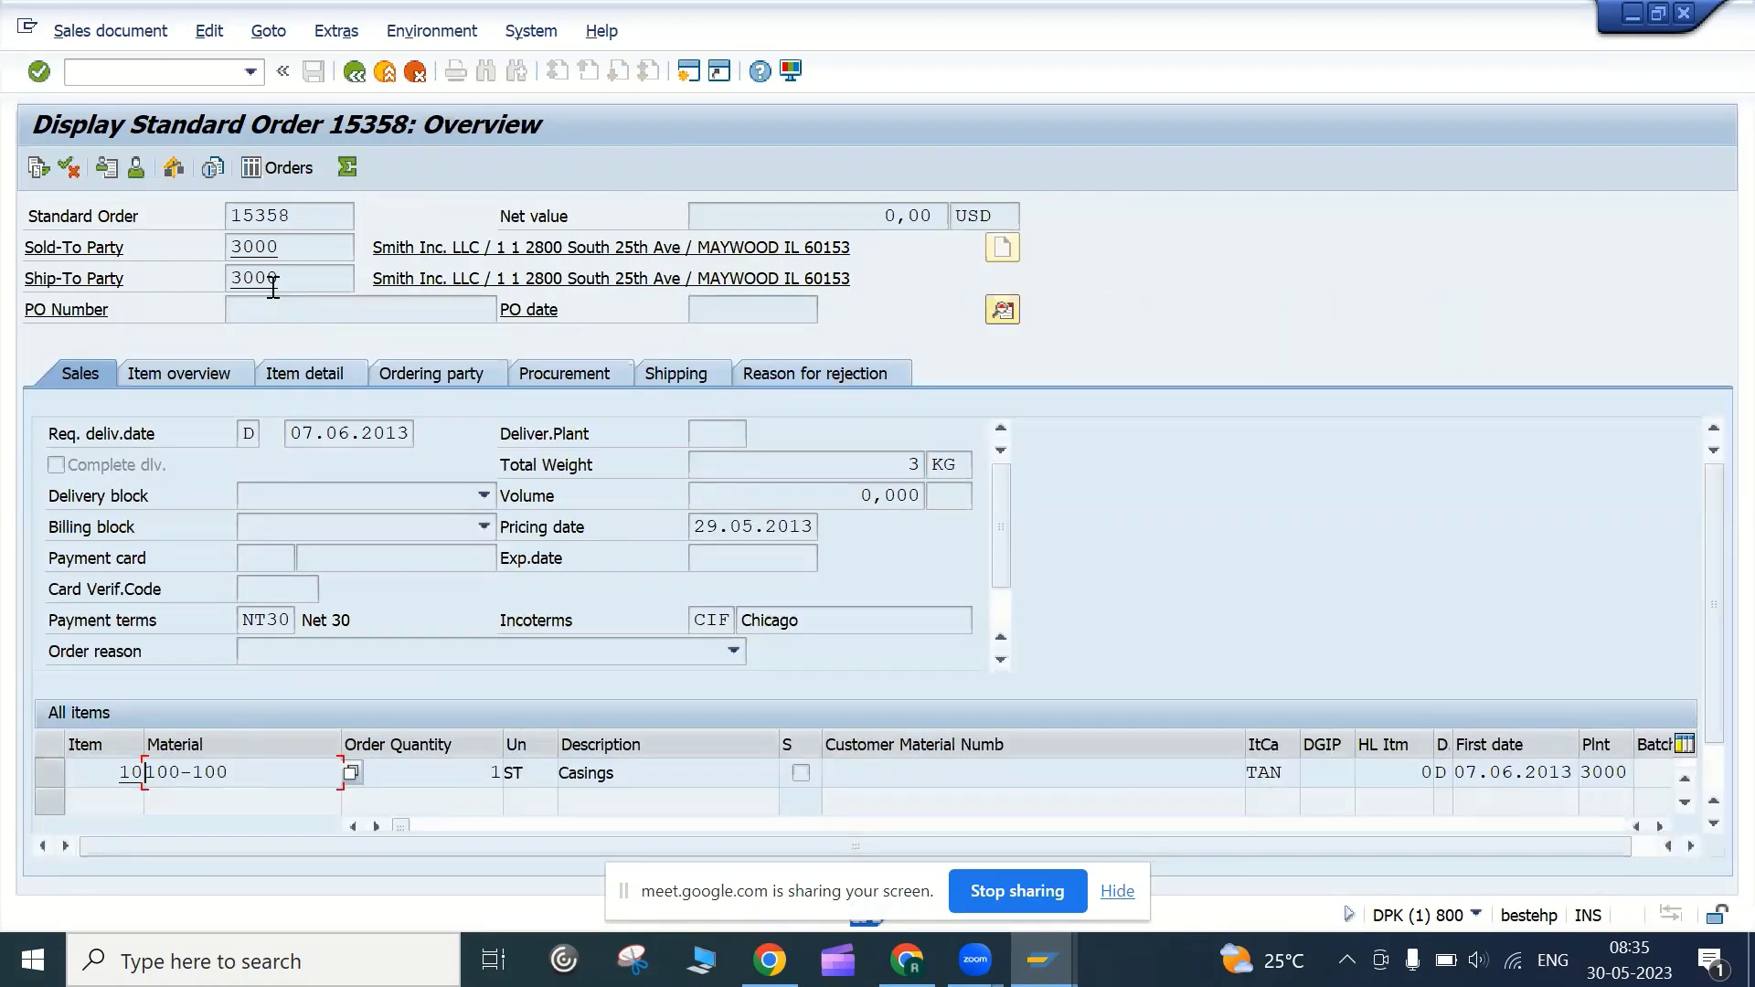
Check the sold-to party and ship-to party numbers of the sales order
{"action": "left_click_drag", "start_coordinate": [231, 254], "coordinate": [305, 247]}
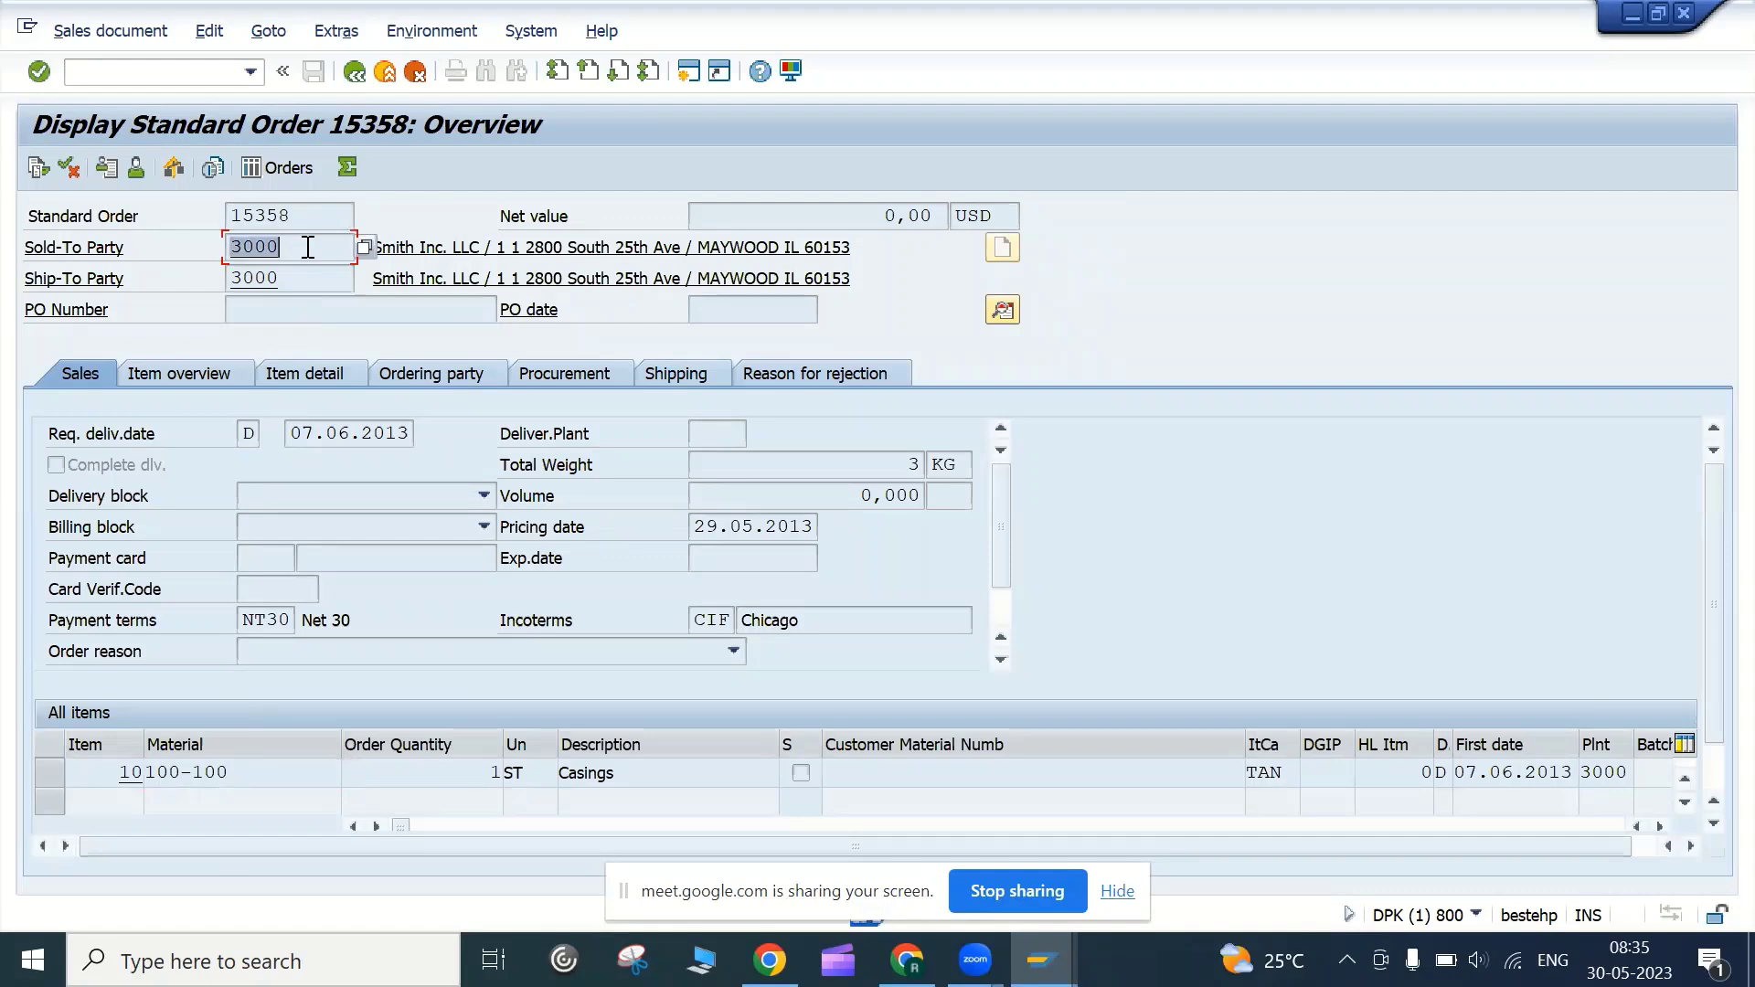
{"action": "left_click", "coordinate": [254, 277]}
{"action": "double_click", "coordinate": [253, 277]}
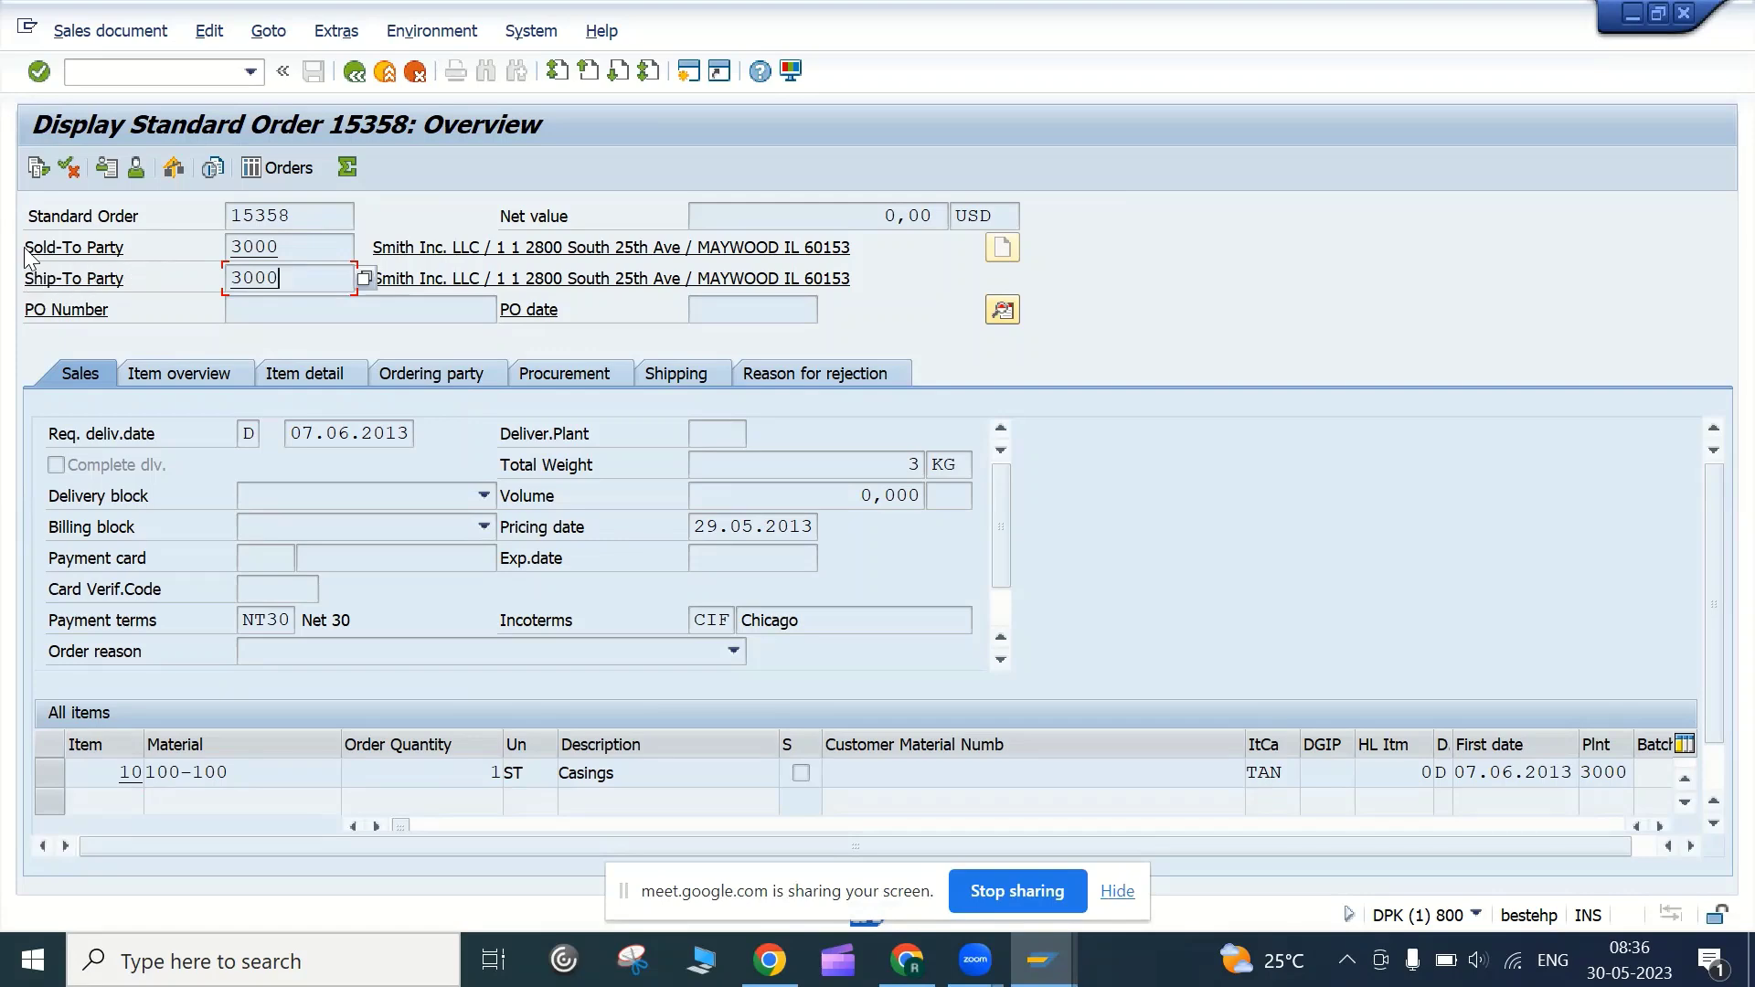
{"action": "left_click", "coordinate": [225, 258]}
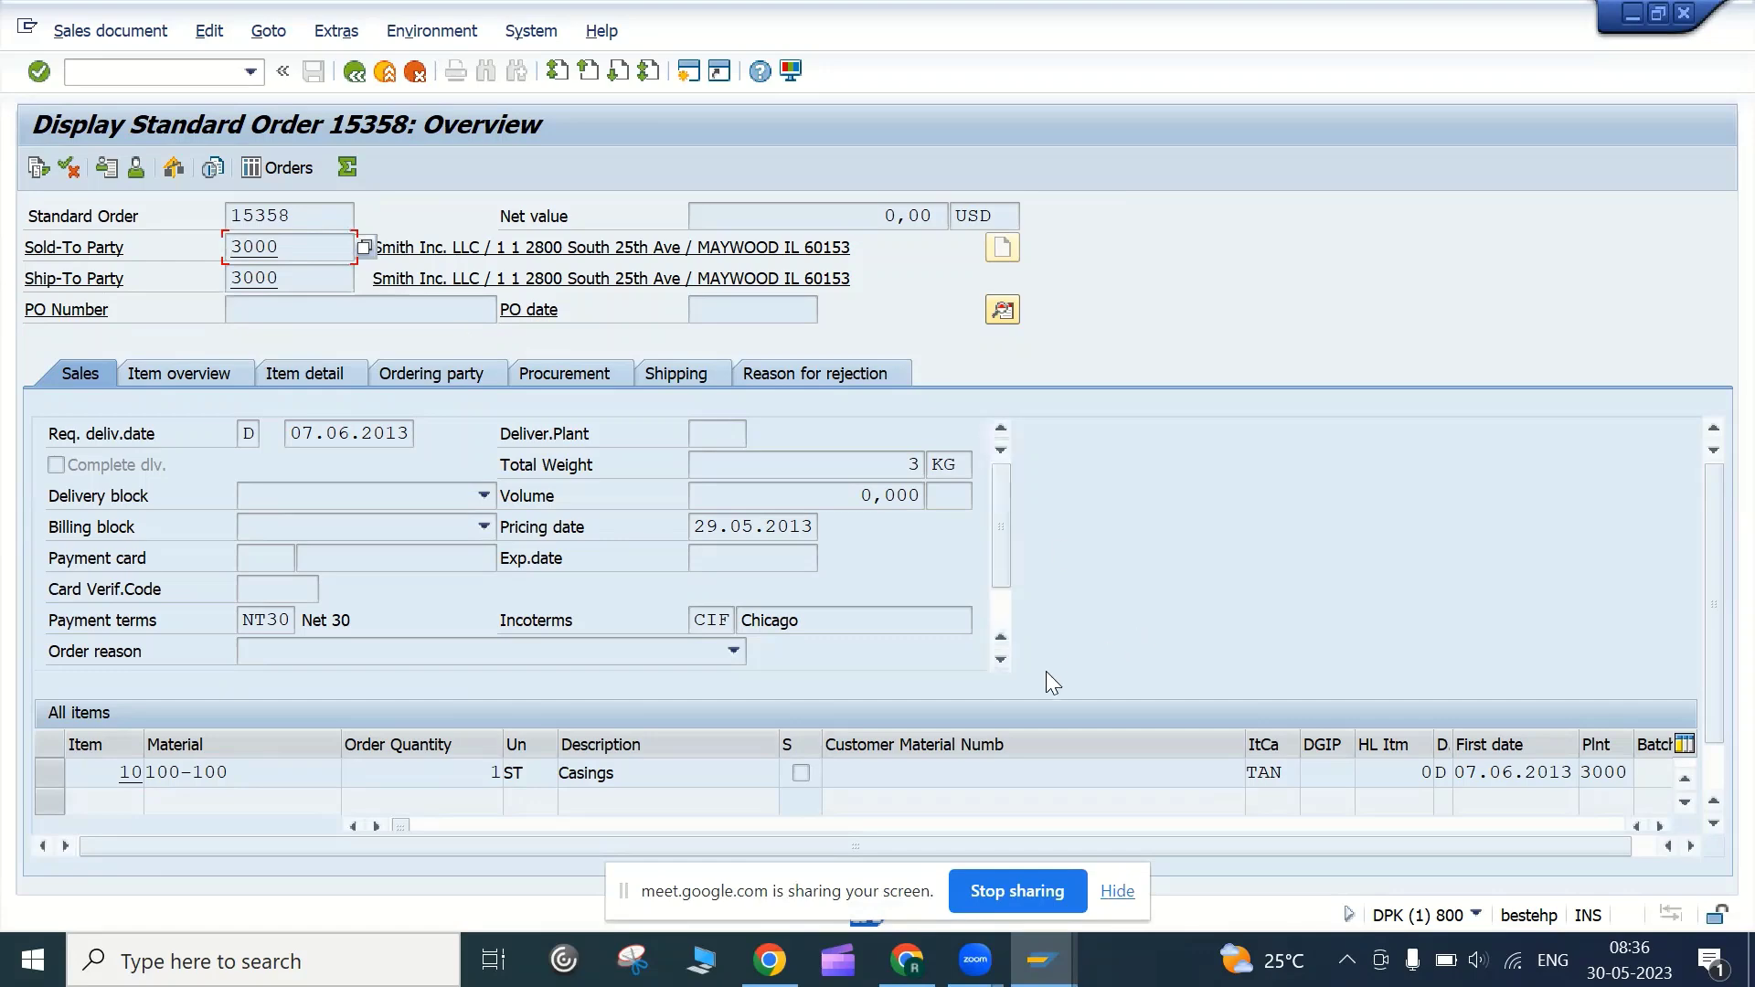
Check the customer material number field of item 10 in the order overview
{"action": "left_click", "coordinate": [857, 775]}
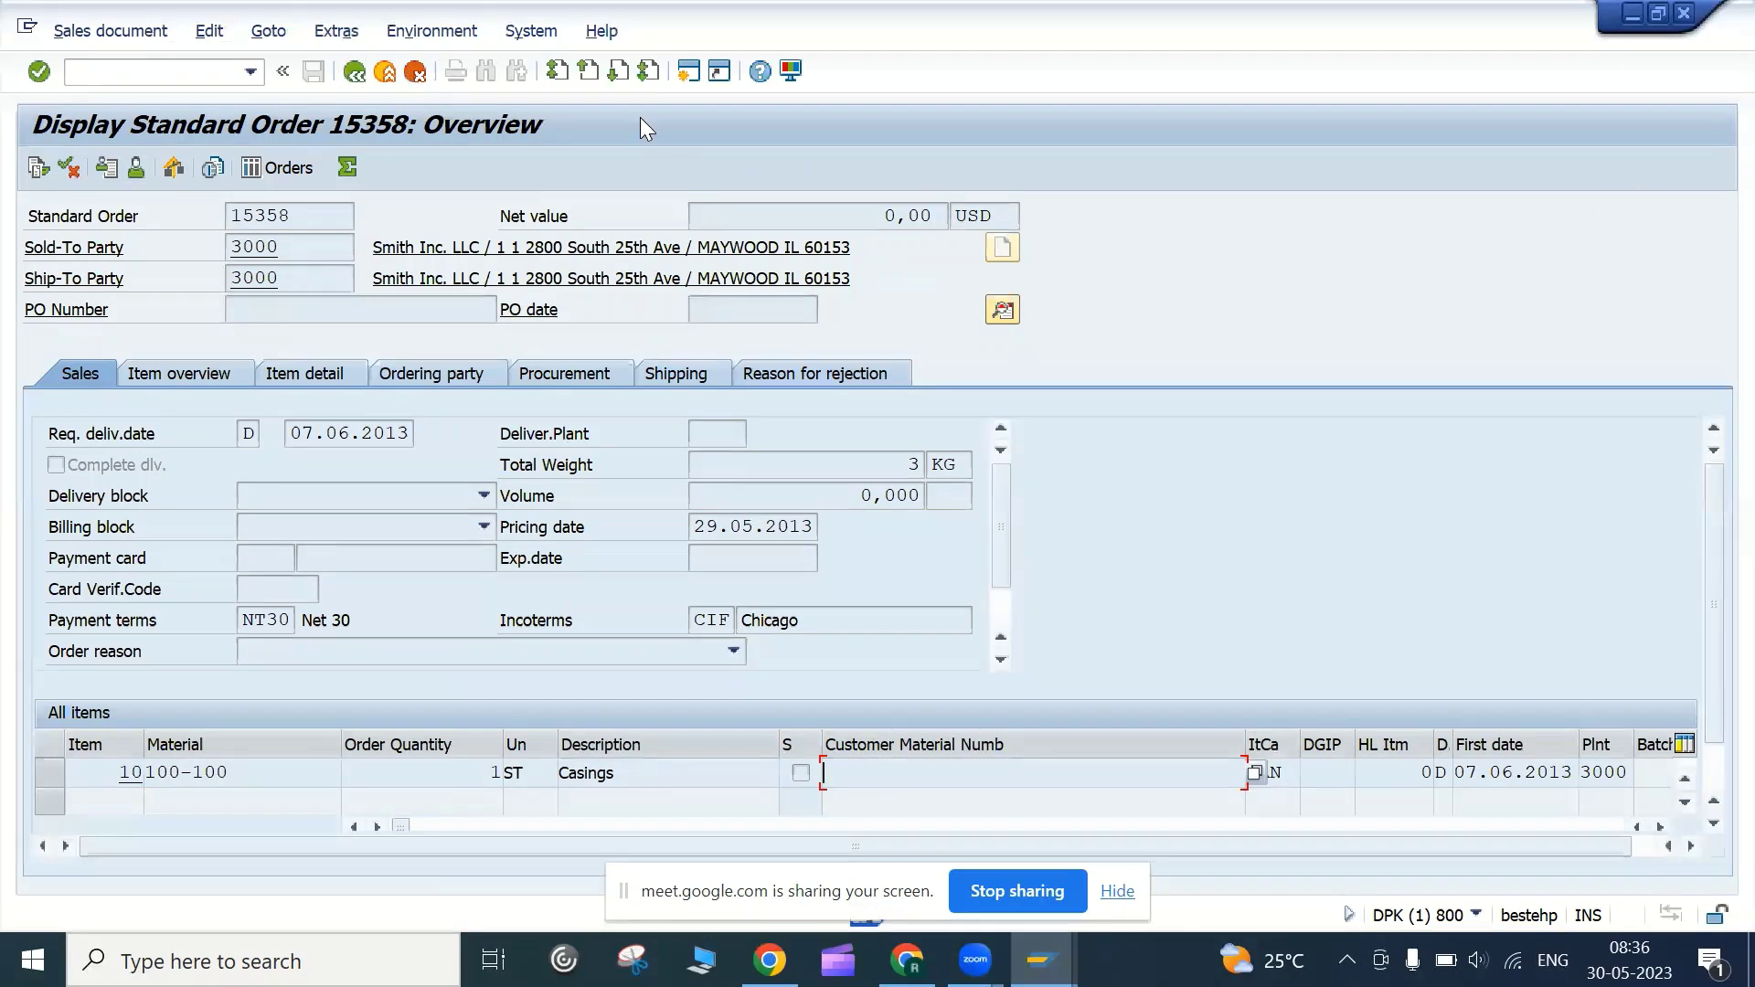
{"action": "key", "text": "F1"}
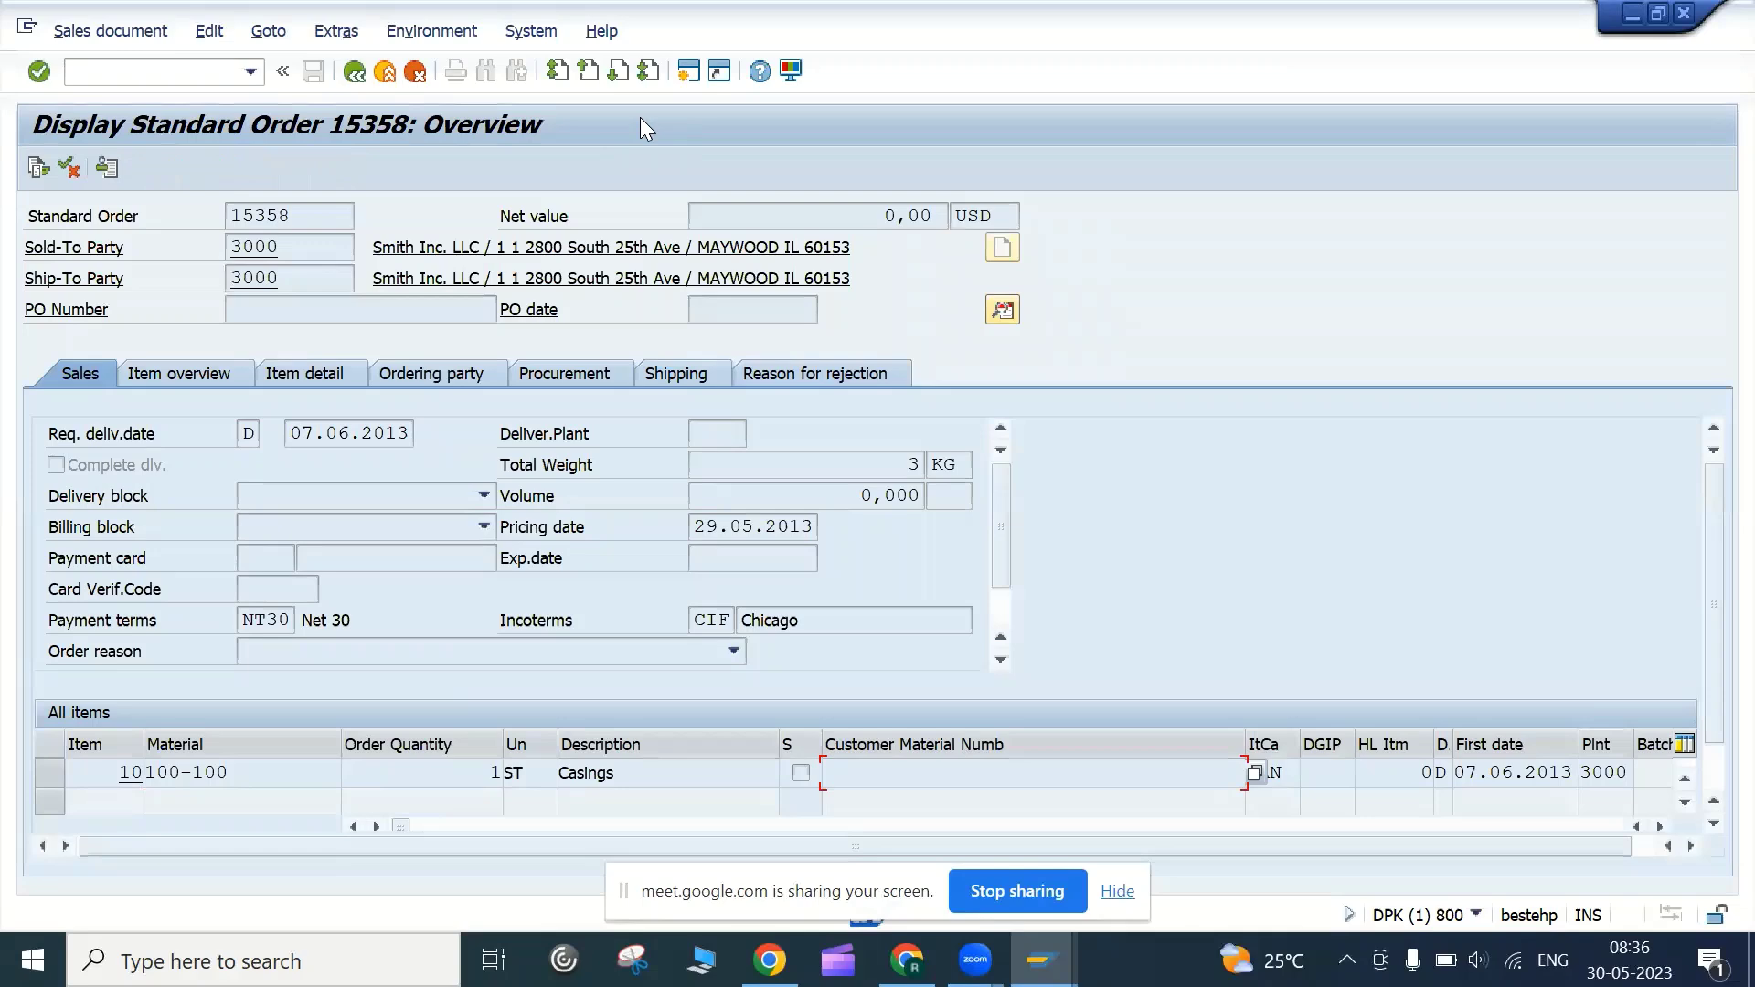
{"action": "left_click", "coordinate": [1179, 167]}
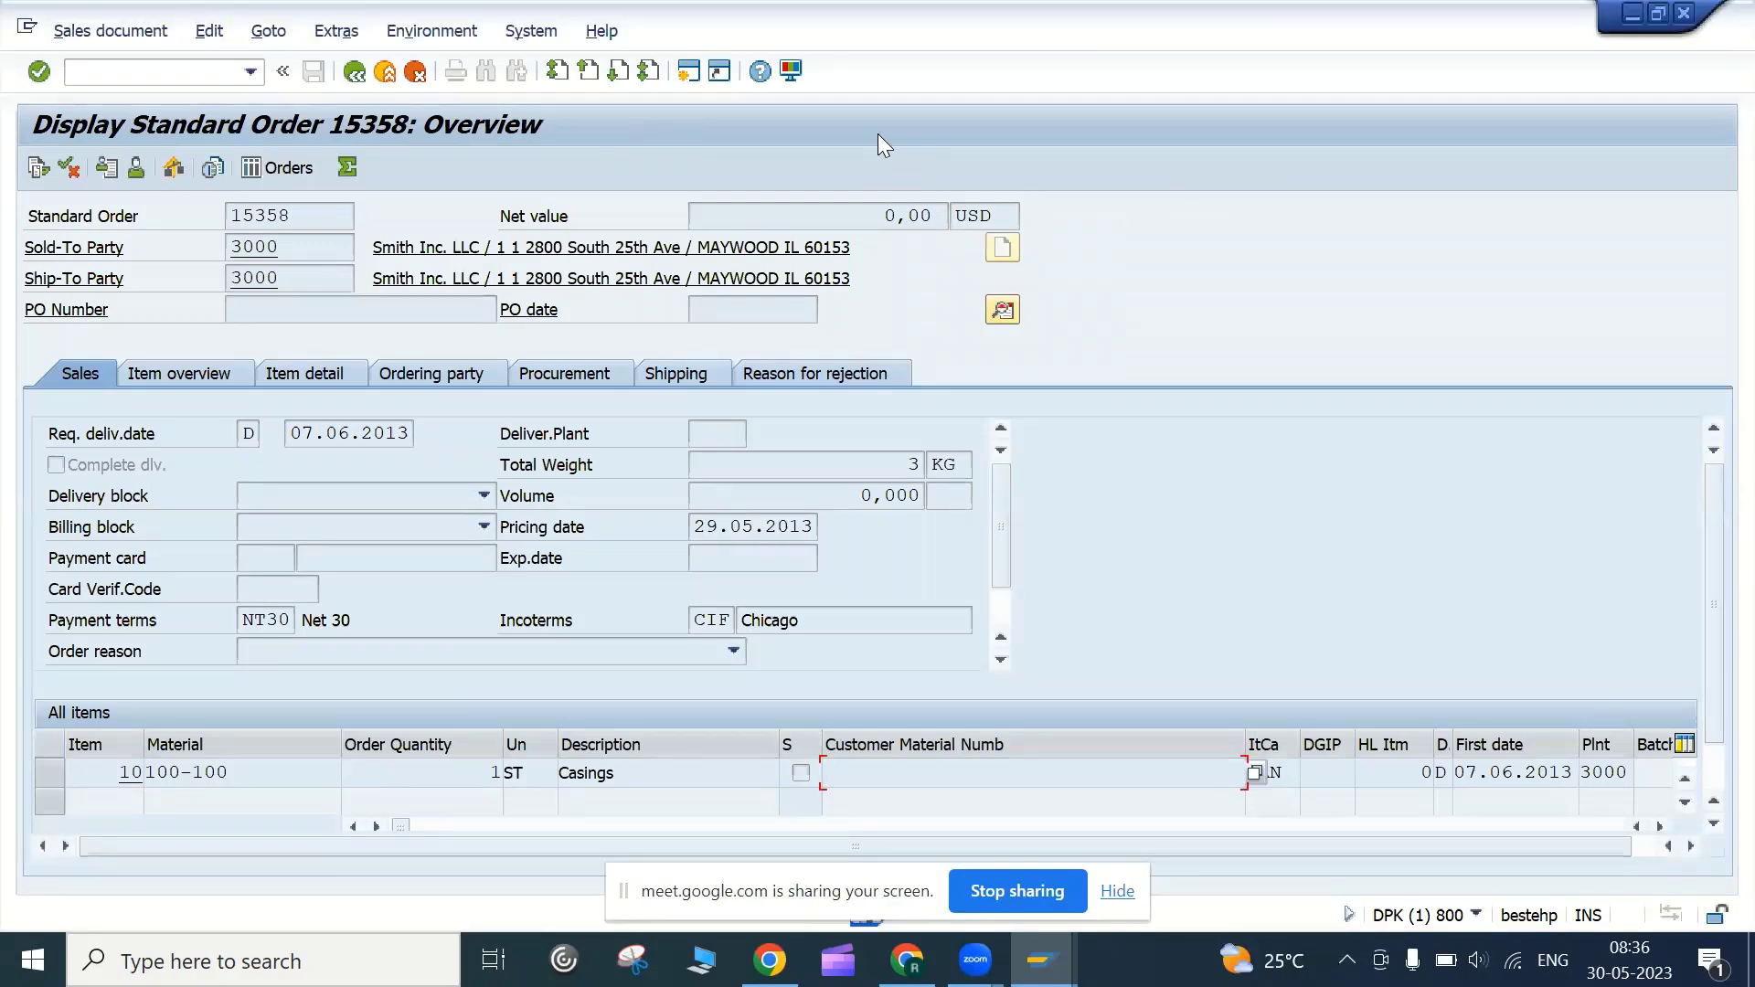
Open a second SAP session and start VD53 for the order's sold-to customer
{"action": "left_click", "coordinate": [688, 71]}
{"action": "type", "text": "vd"}
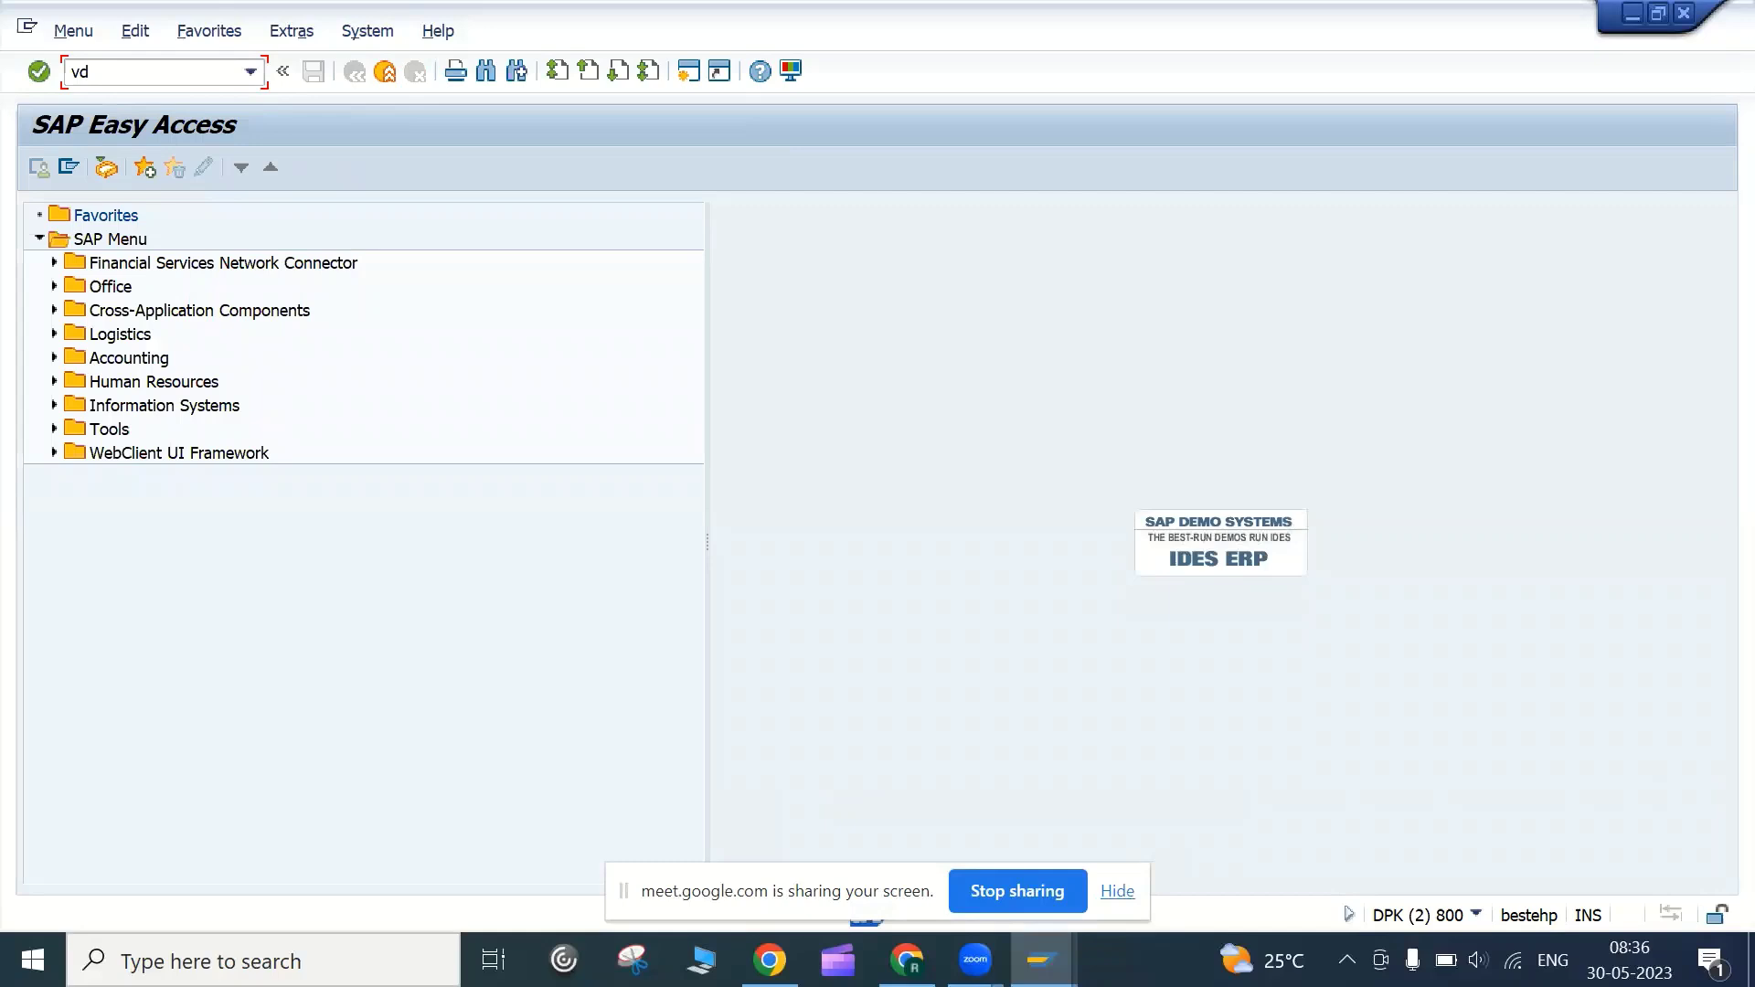
{"action": "type", "text": "53"}
{"action": "key", "text": "Return"}
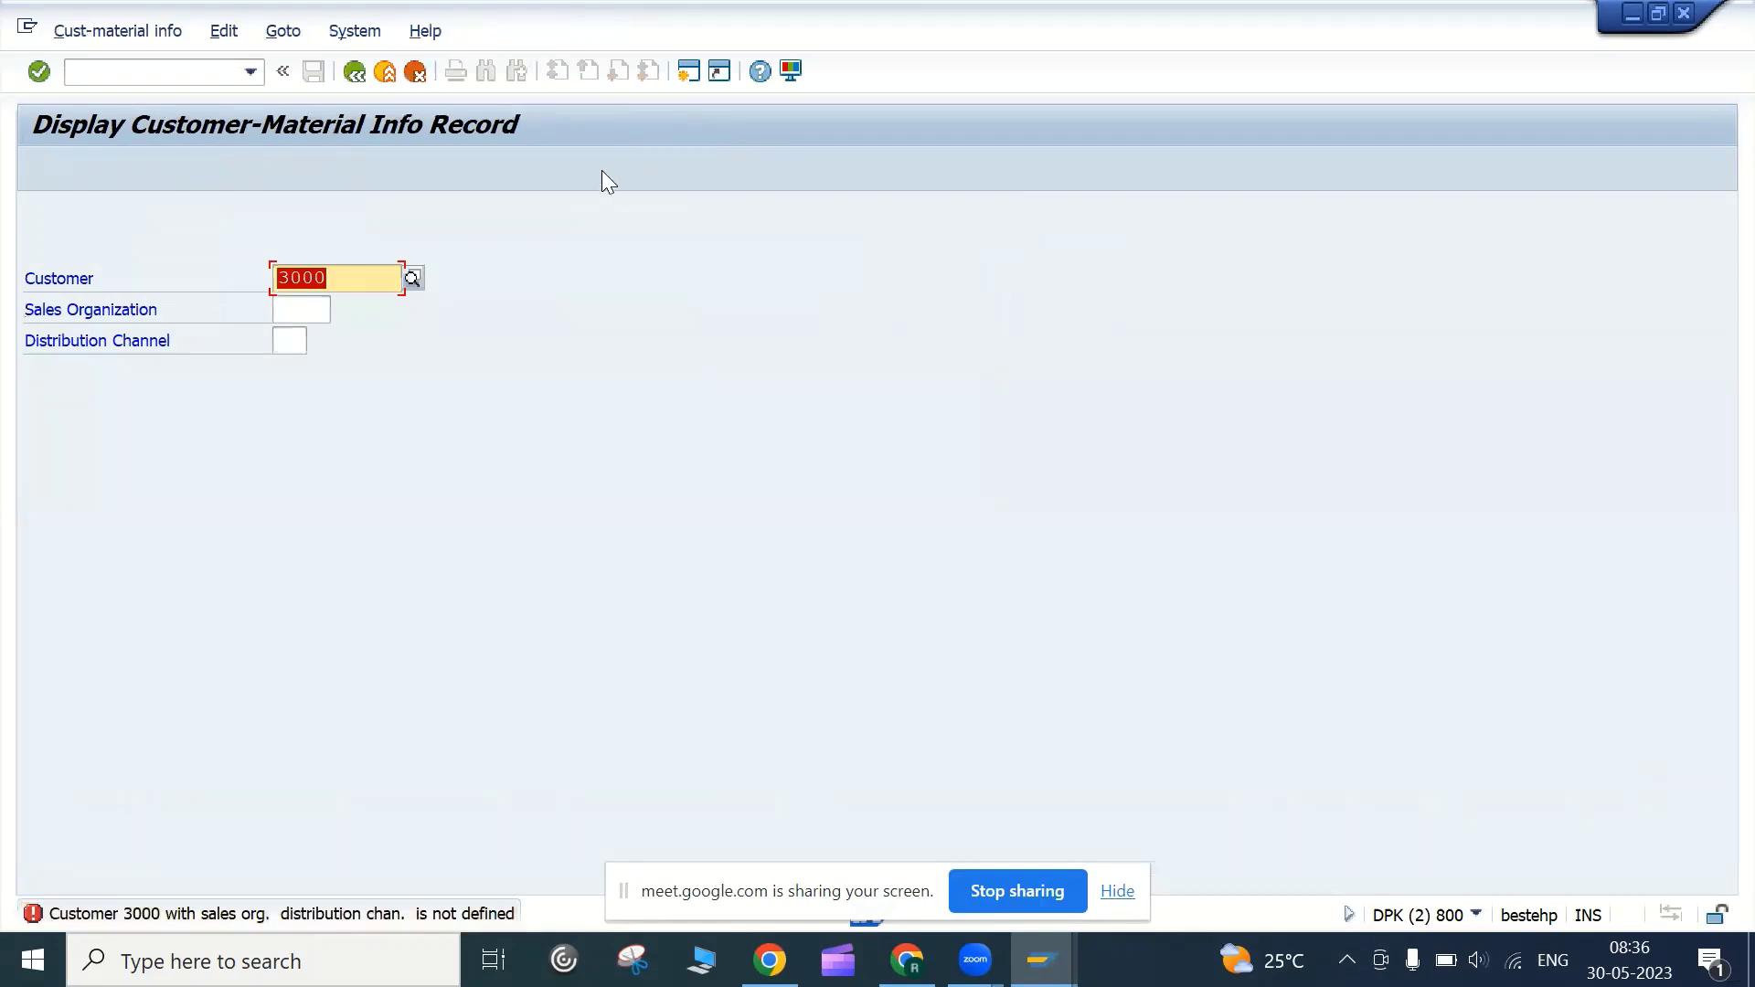
Look up the sales organization in the order's header data and enter 3000 as Sales Organization in VD53
{"action": "left_click", "coordinate": [313, 310]}
{"action": "key", "text": "alt+Tab"}
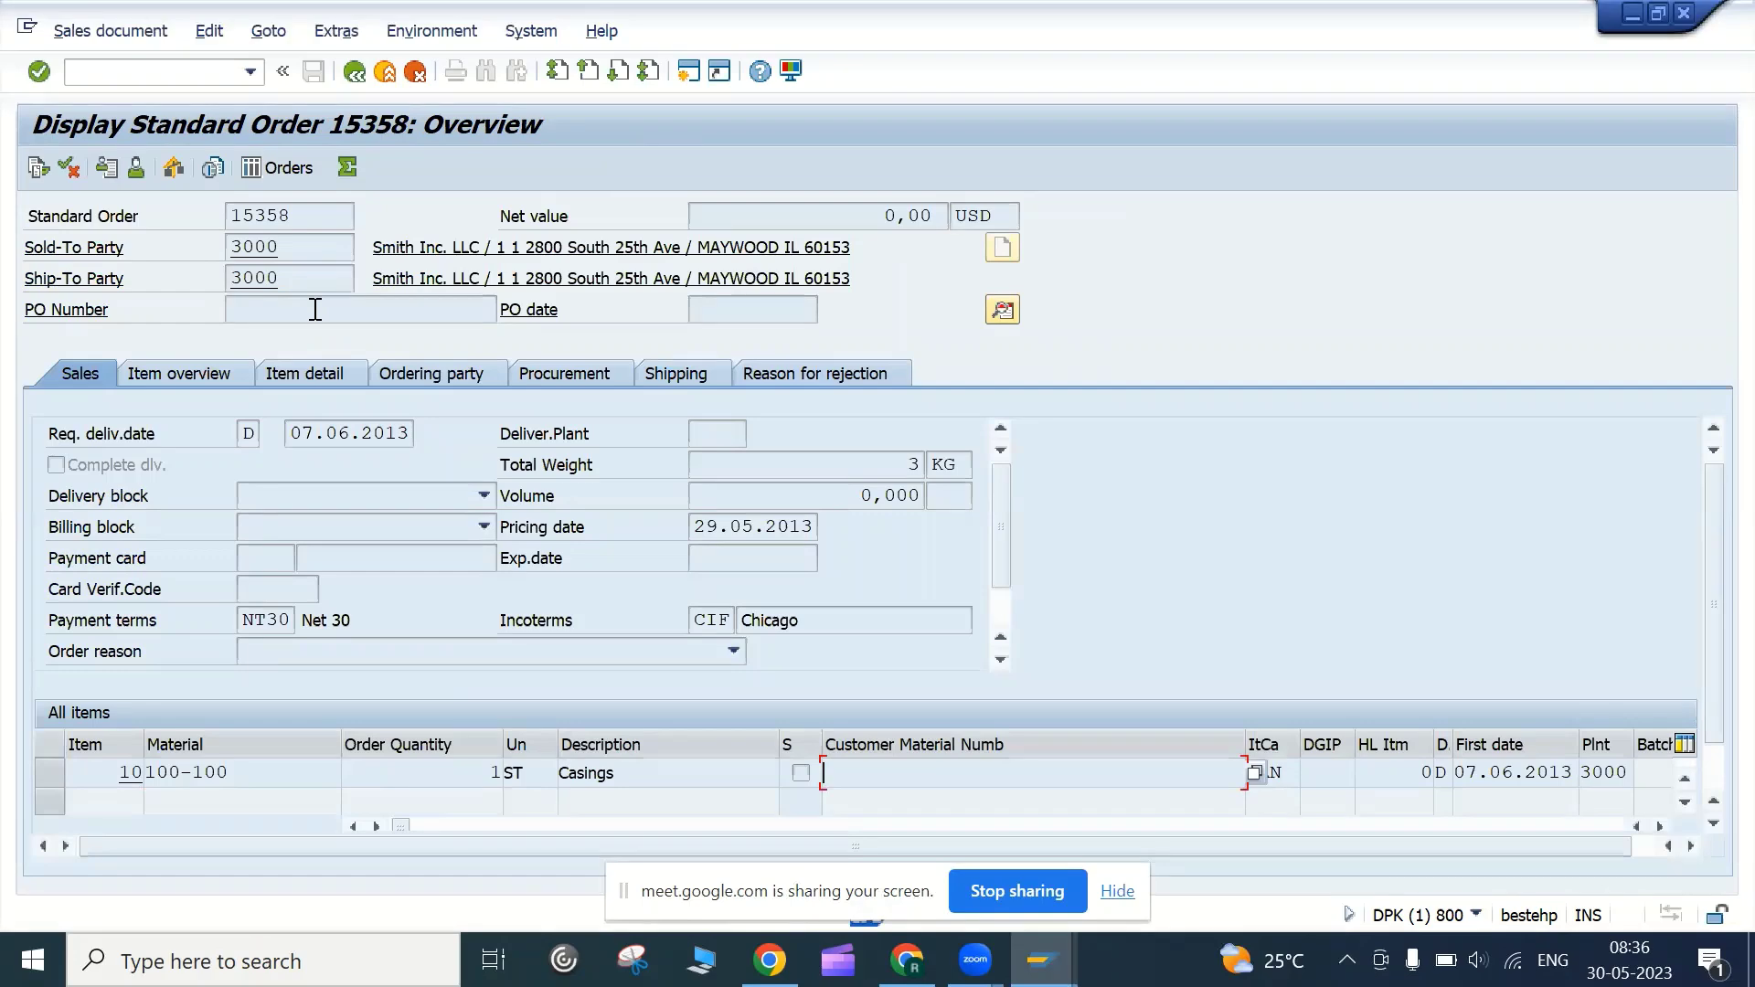
{"action": "key", "text": "alt"}
{"action": "left_click", "coordinate": [1005, 311]}
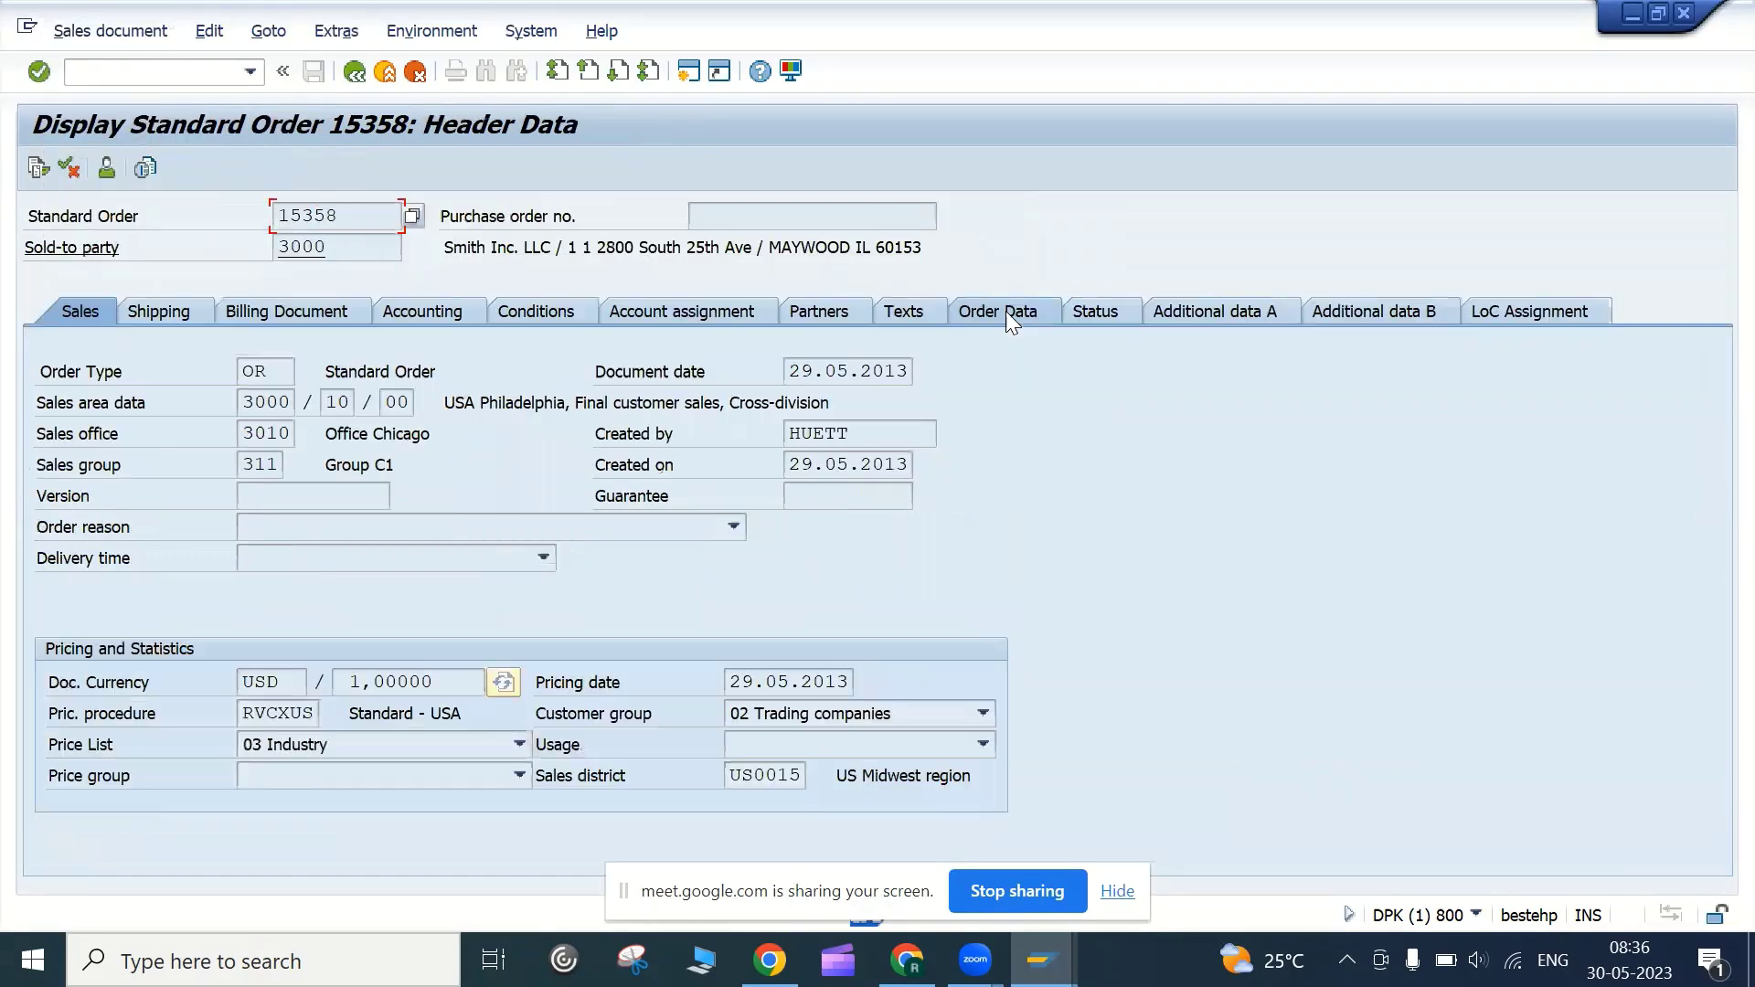
{"action": "key", "text": "alt+Tab"}
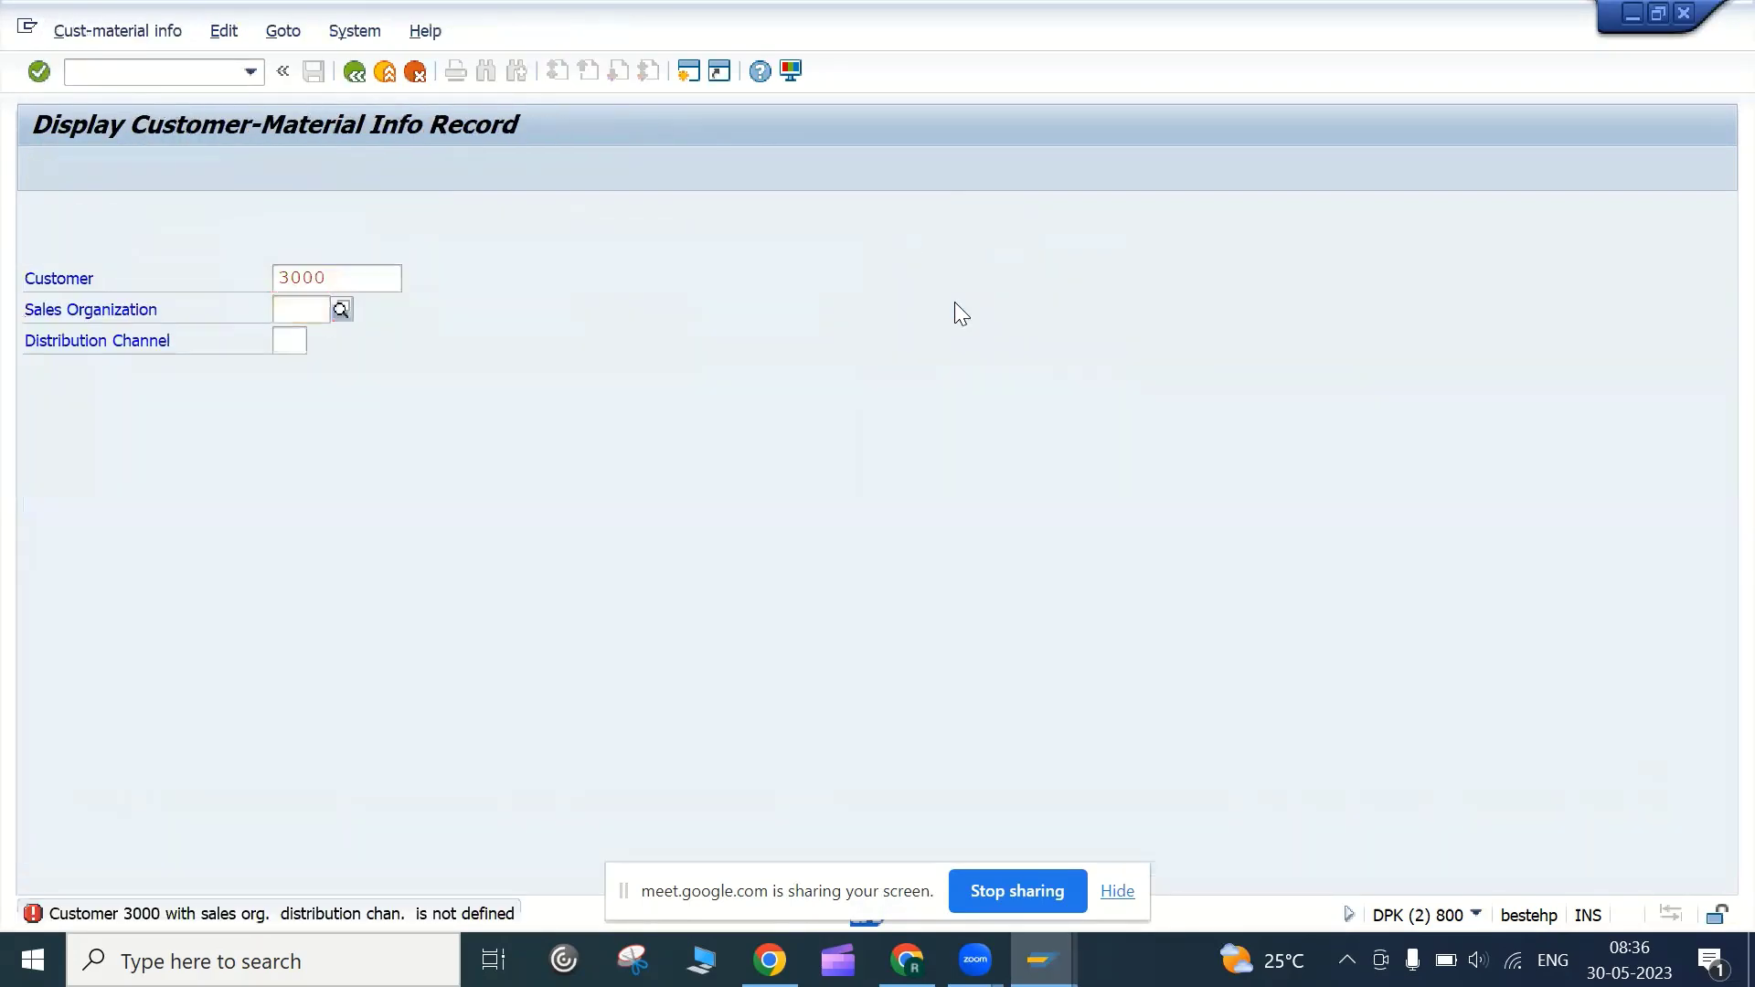
{"action": "type", "text": "3000"}
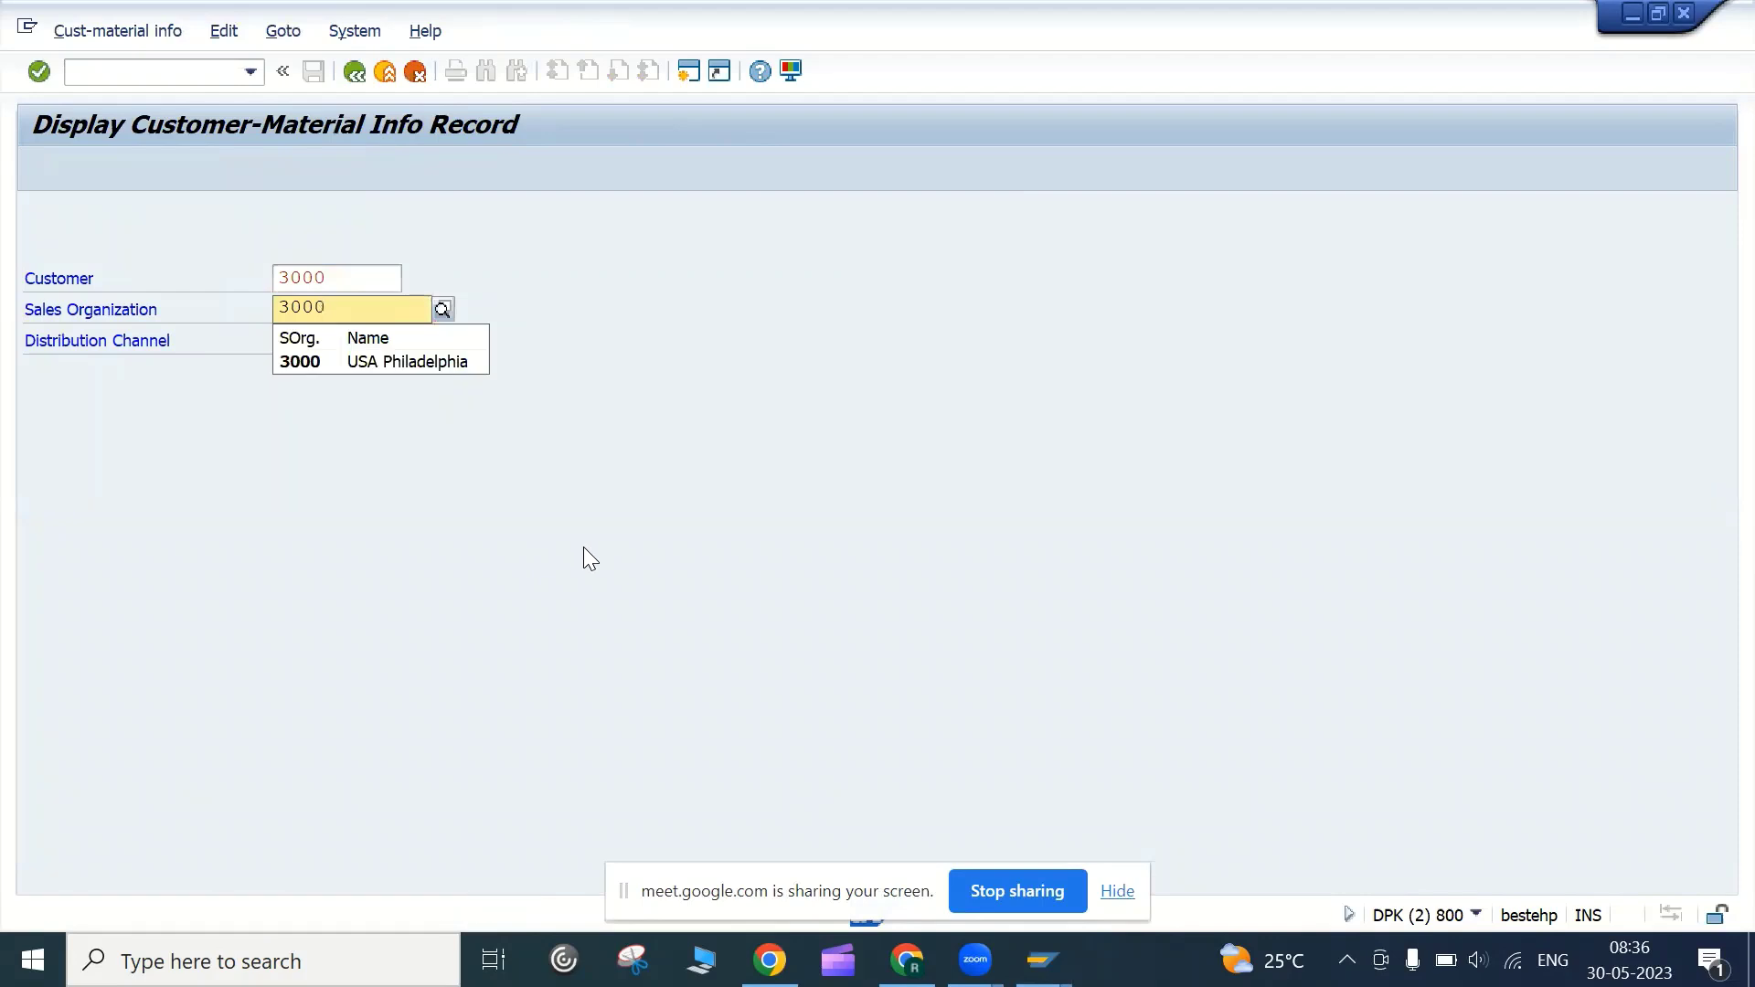
Look up the order's distribution channel, enter 10 in VD53, and continue to the info record selection
{"action": "key", "text": "alt+Tab"}
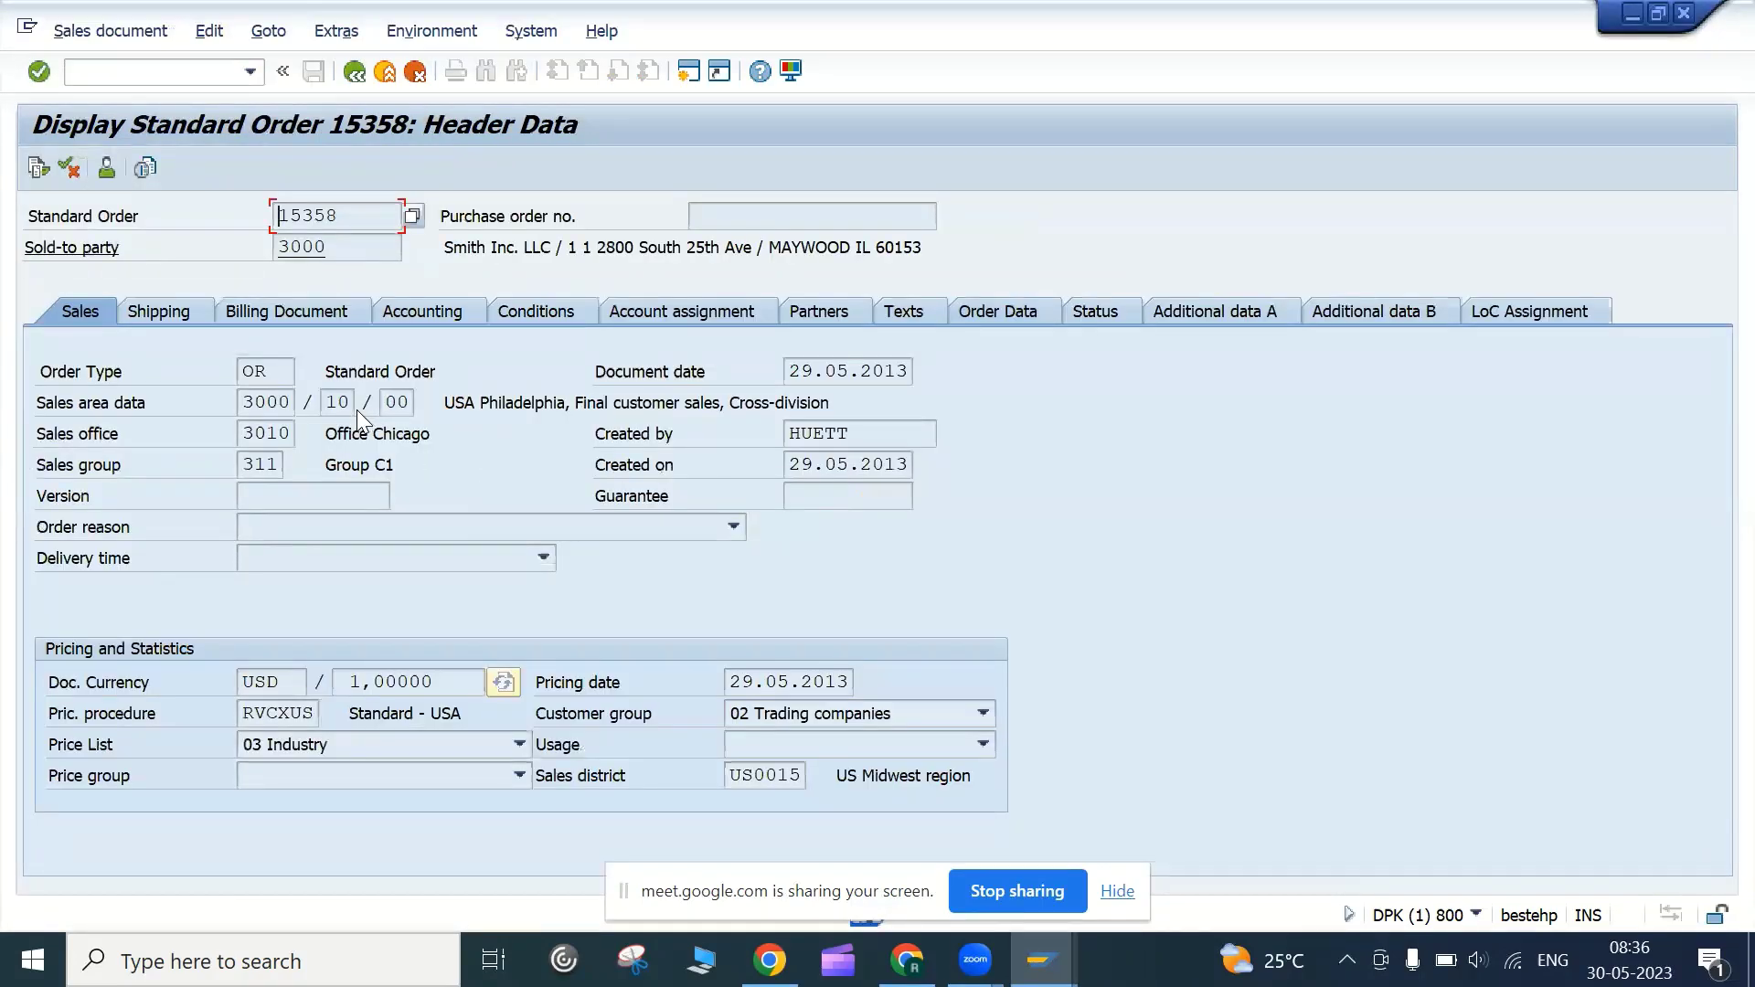
{"action": "key", "text": "alt+Tab"}
{"action": "left_click", "coordinate": [288, 338]}
{"action": "type", "text": "10"}
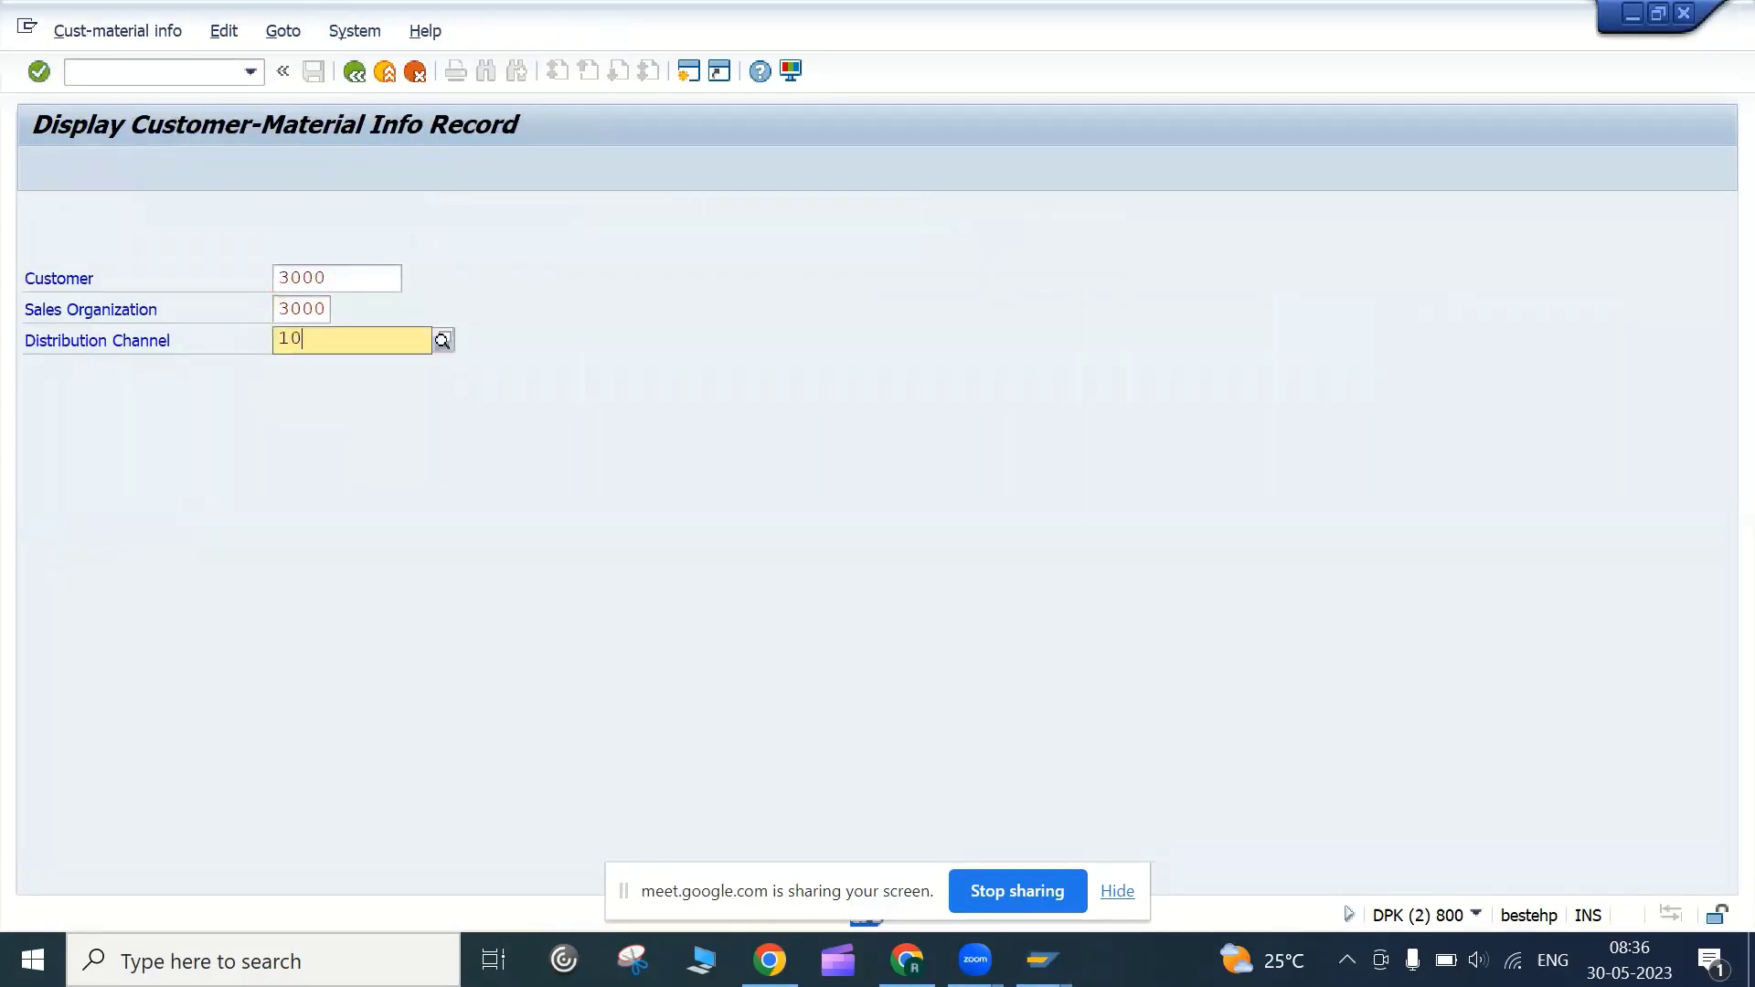
{"action": "key", "text": "Return"}
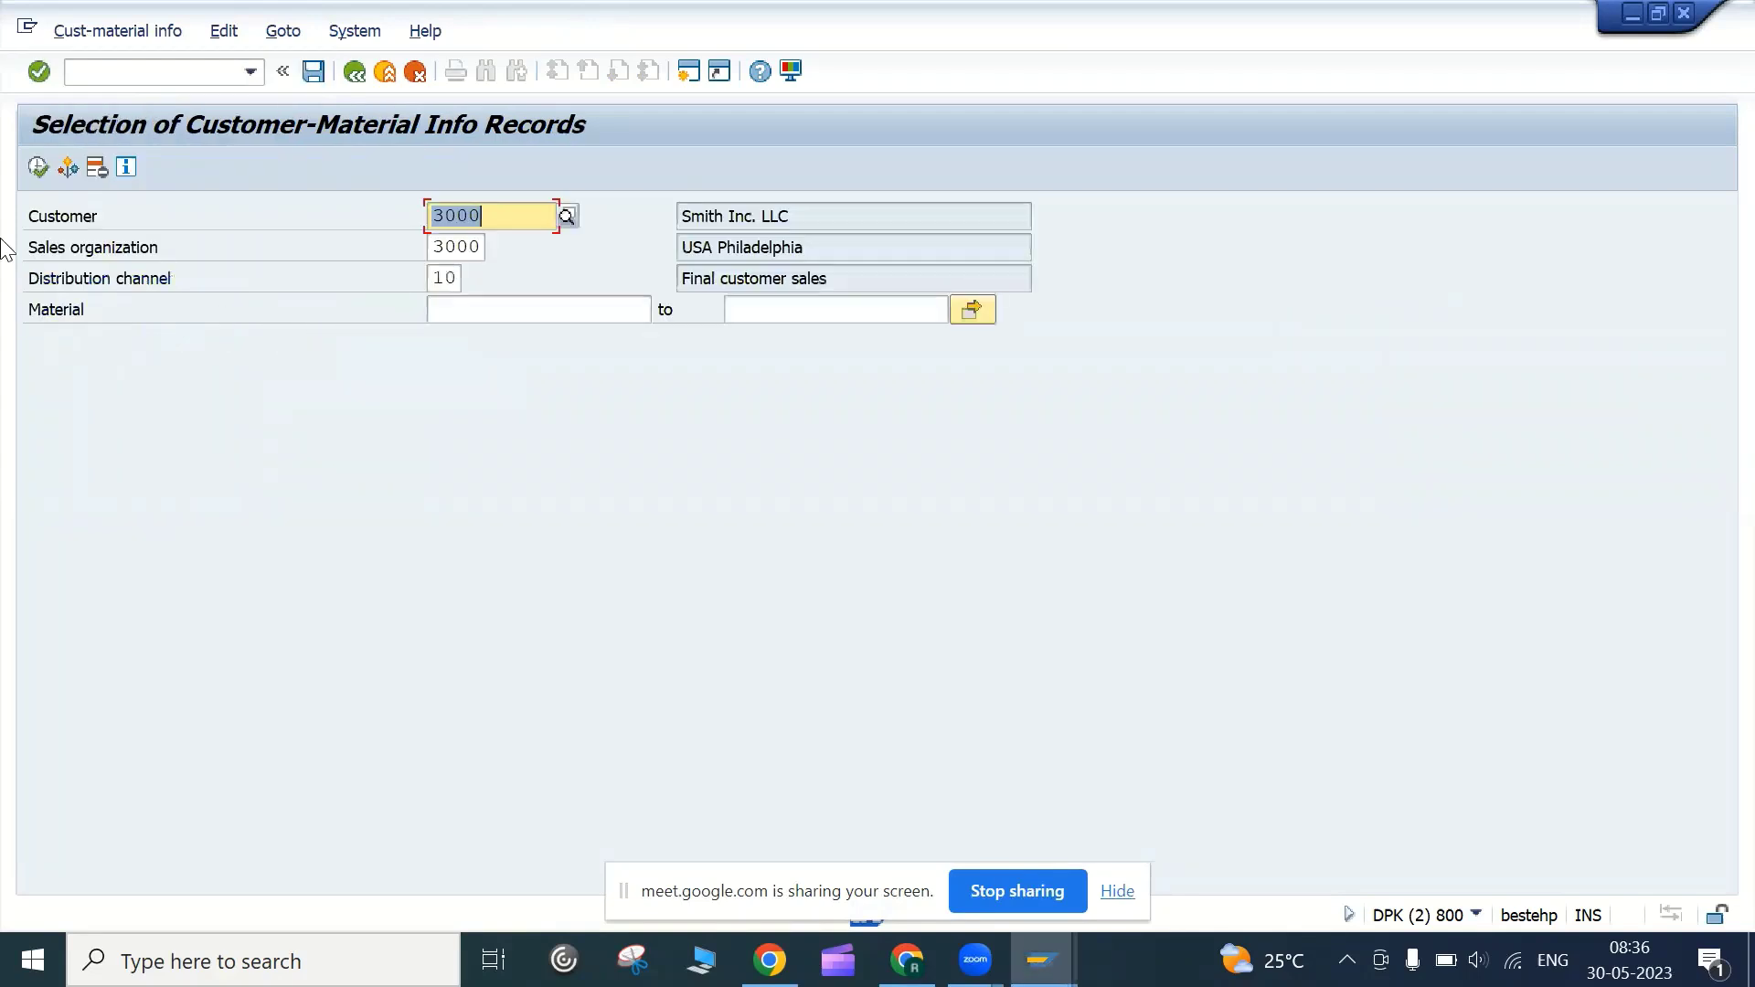
Copy material 100-100 from the sales order item into the Material selection and execute the info record display
{"action": "key", "text": "alt+Tab"}
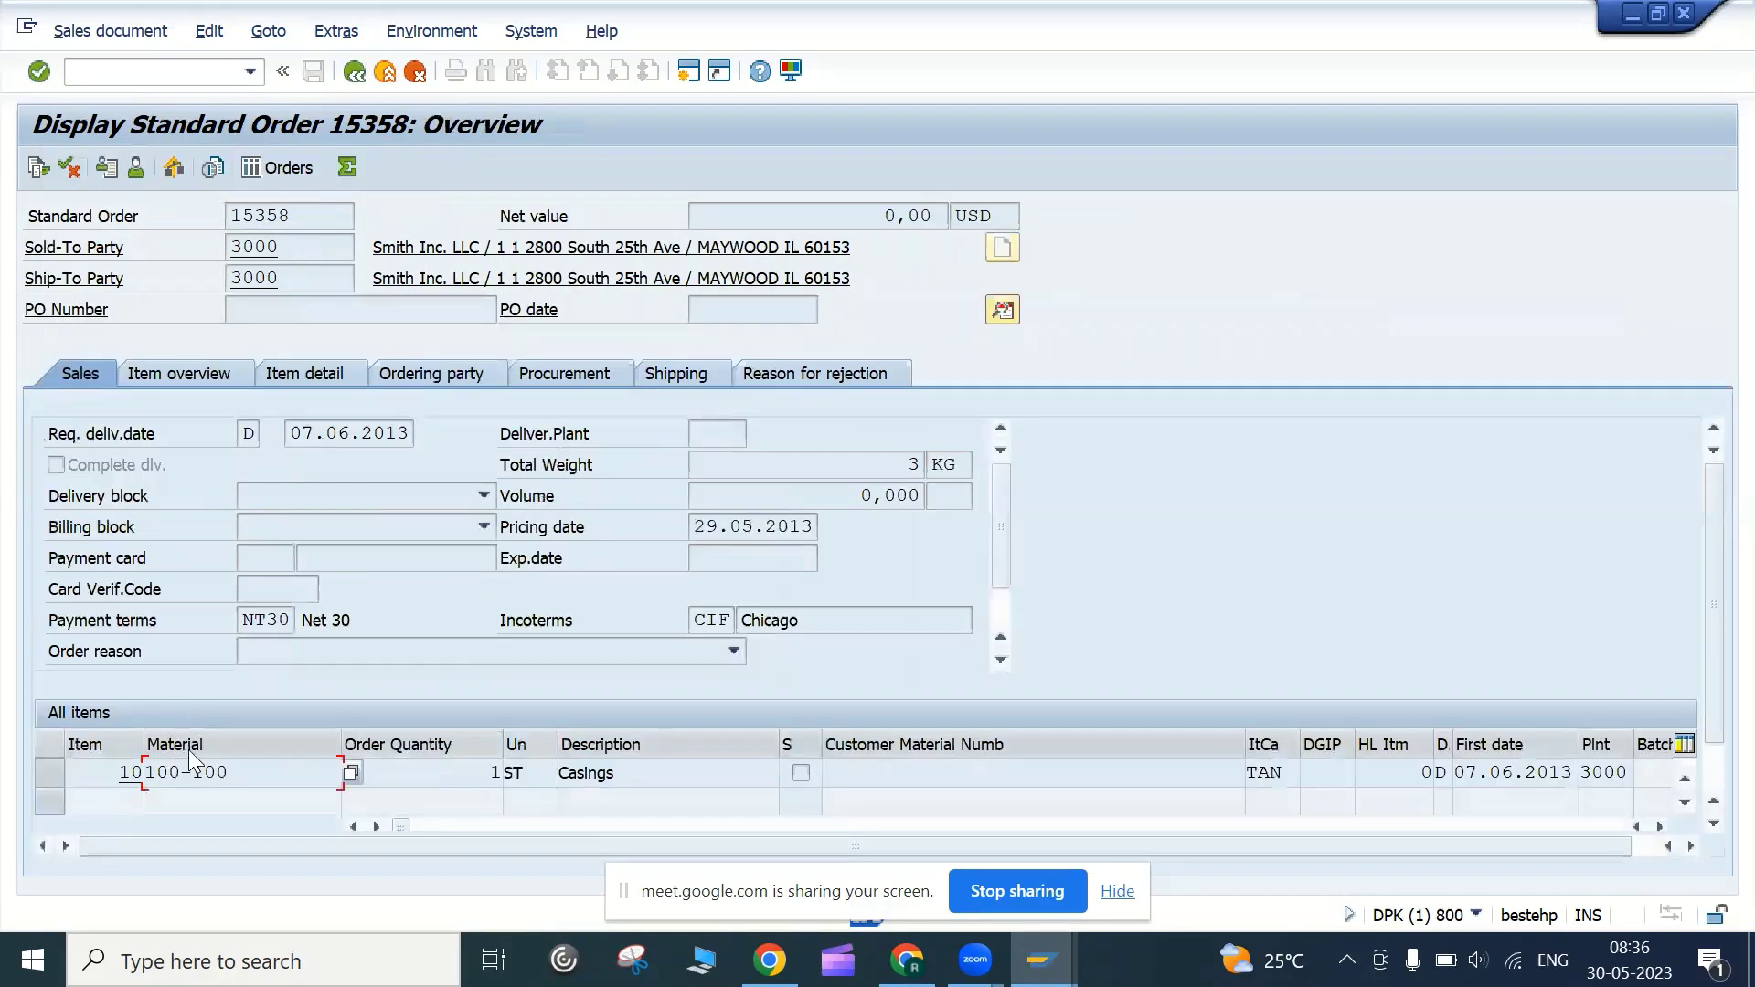
{"action": "left_click_drag", "start_coordinate": [256, 775], "coordinate": [87, 777]}
{"action": "key", "text": "ctrl+c"}
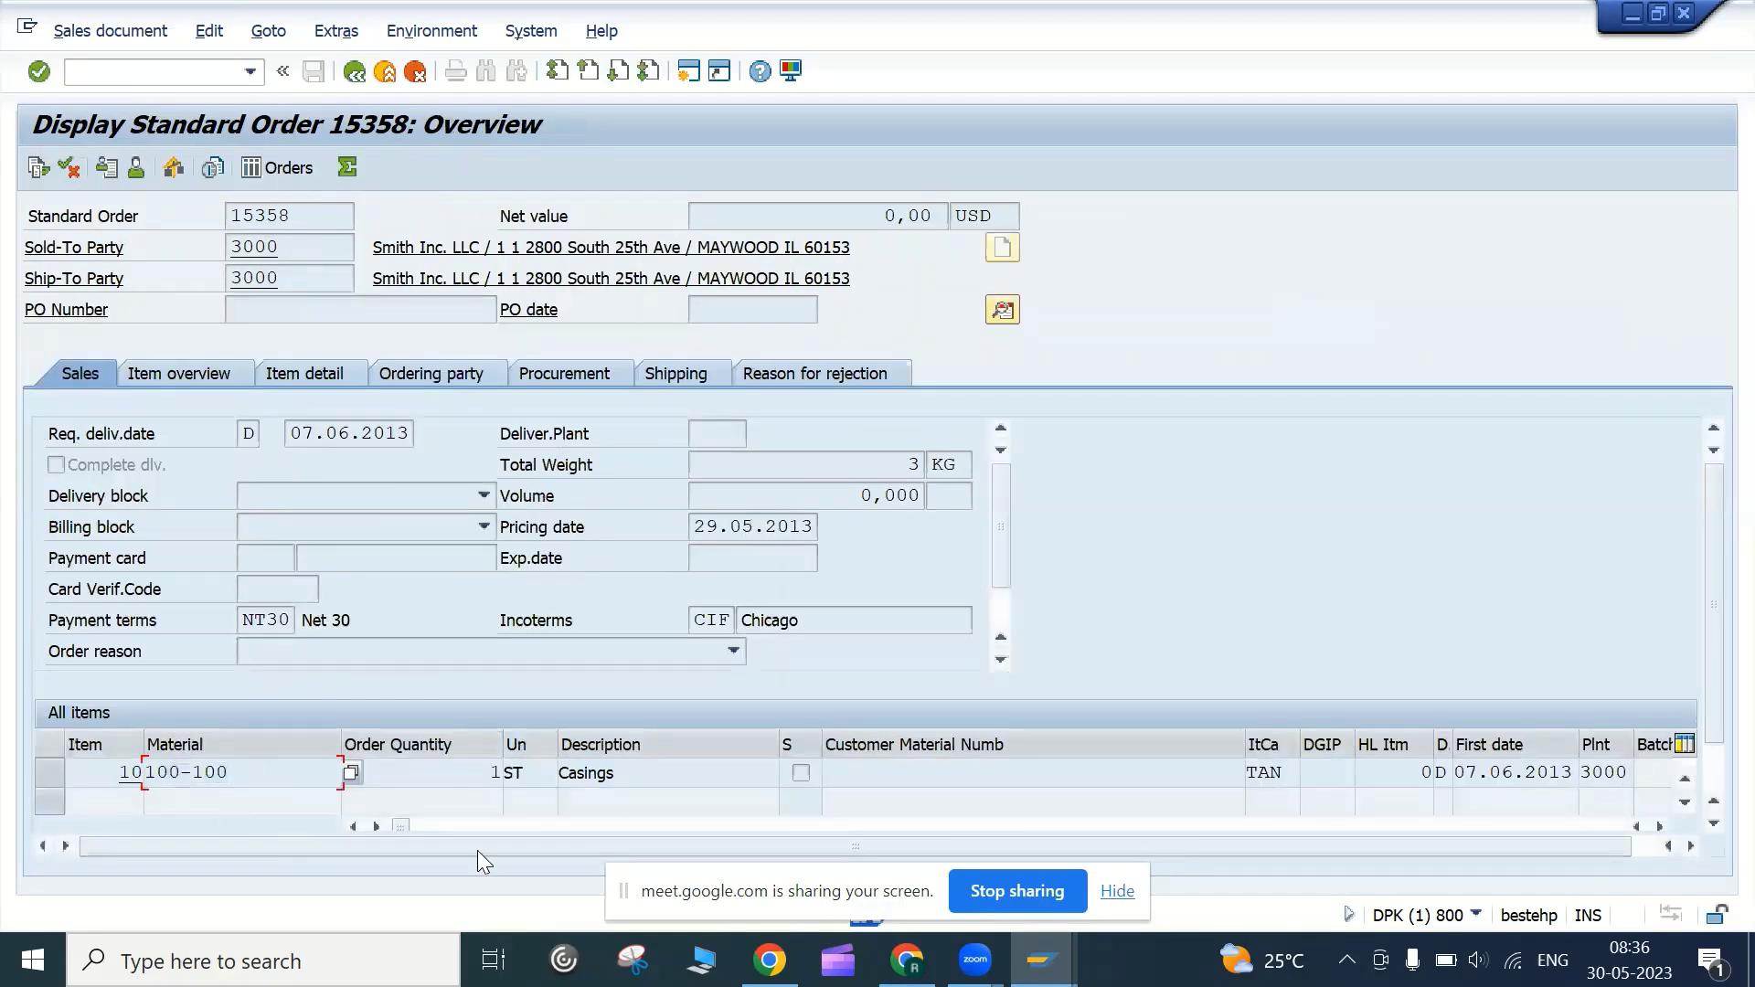
{"action": "left_click", "coordinate": [664, 775]}
{"action": "key", "text": "alt+Tab"}
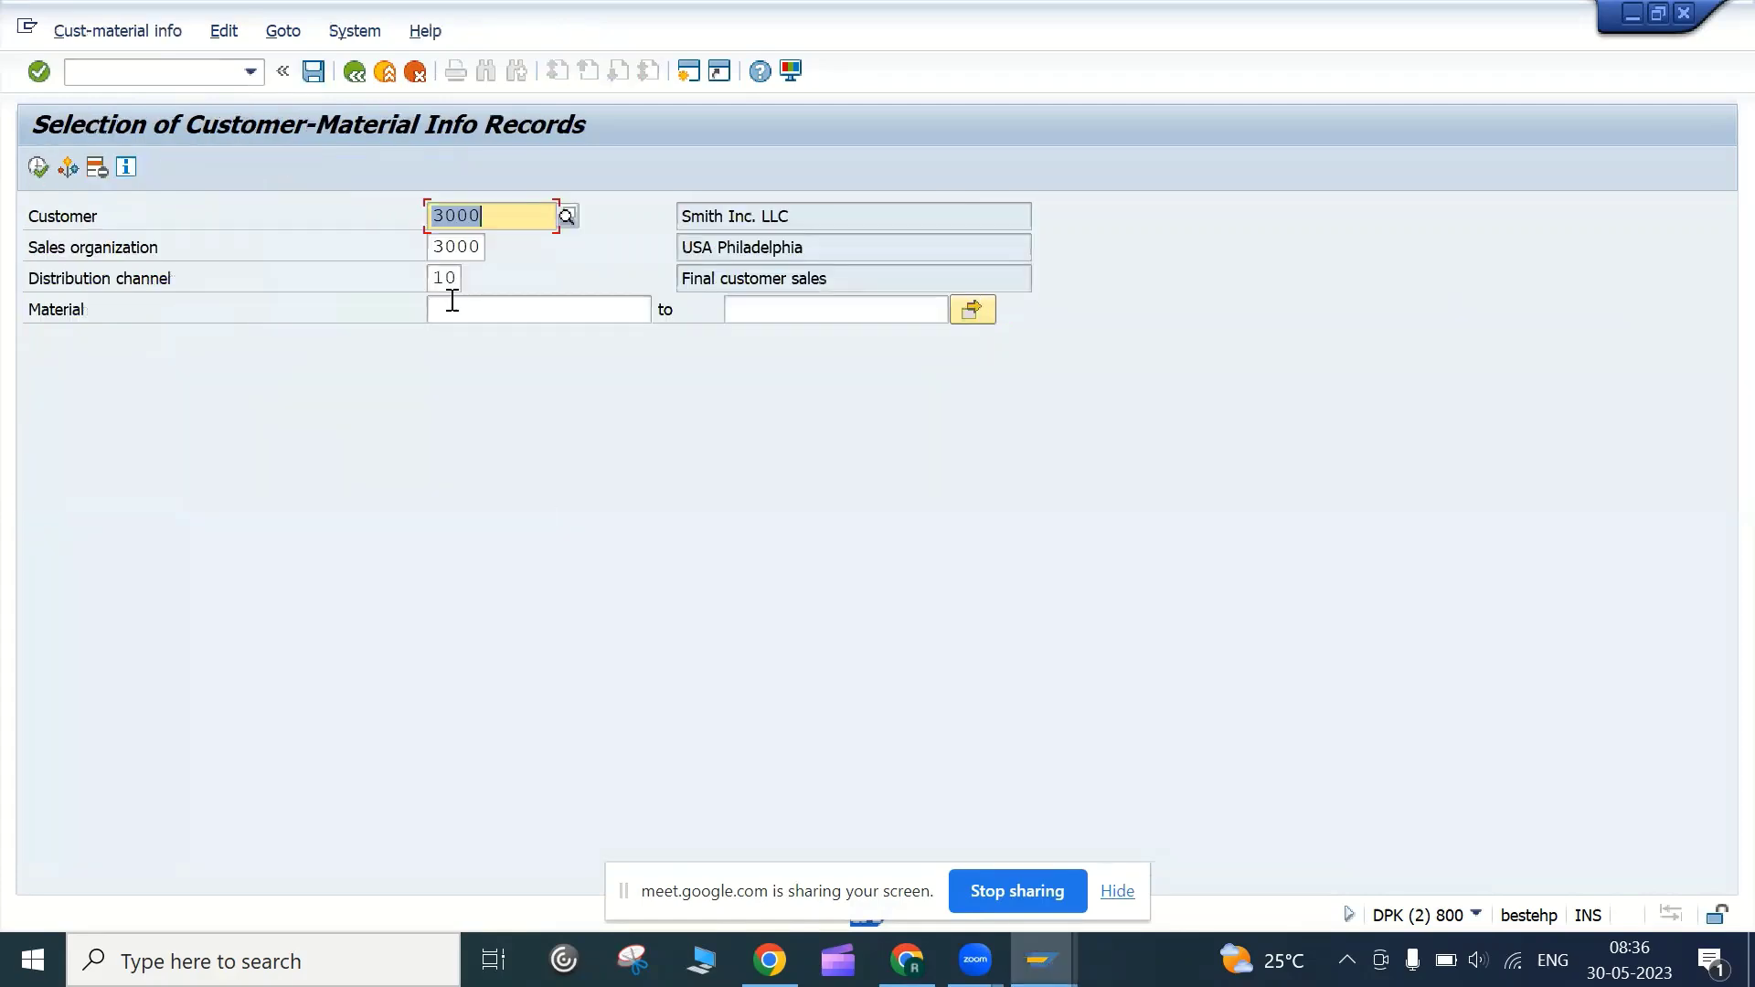
{"action": "left_click", "coordinate": [451, 307]}
{"action": "key", "text": "ctrl+v"}
{"action": "left_click", "coordinate": [38, 166]}
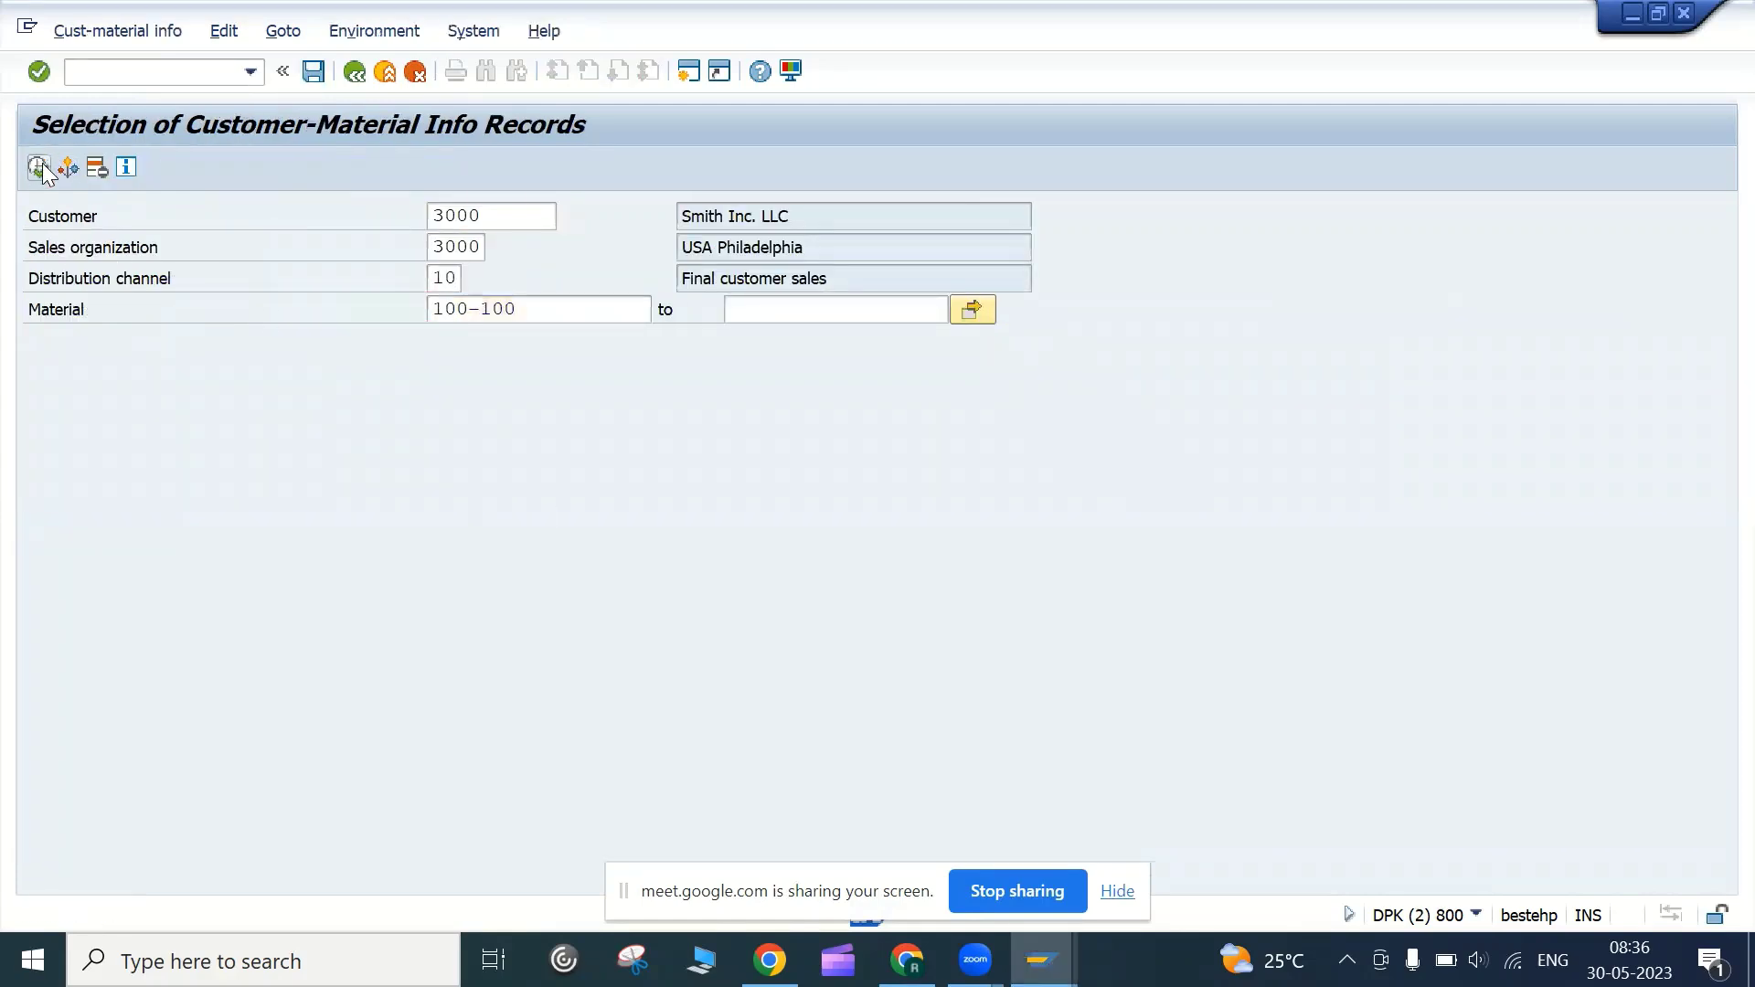
Examine the material number, description and customer material of the info record for material 100-100
{"action": "left_click", "coordinate": [411, 348]}
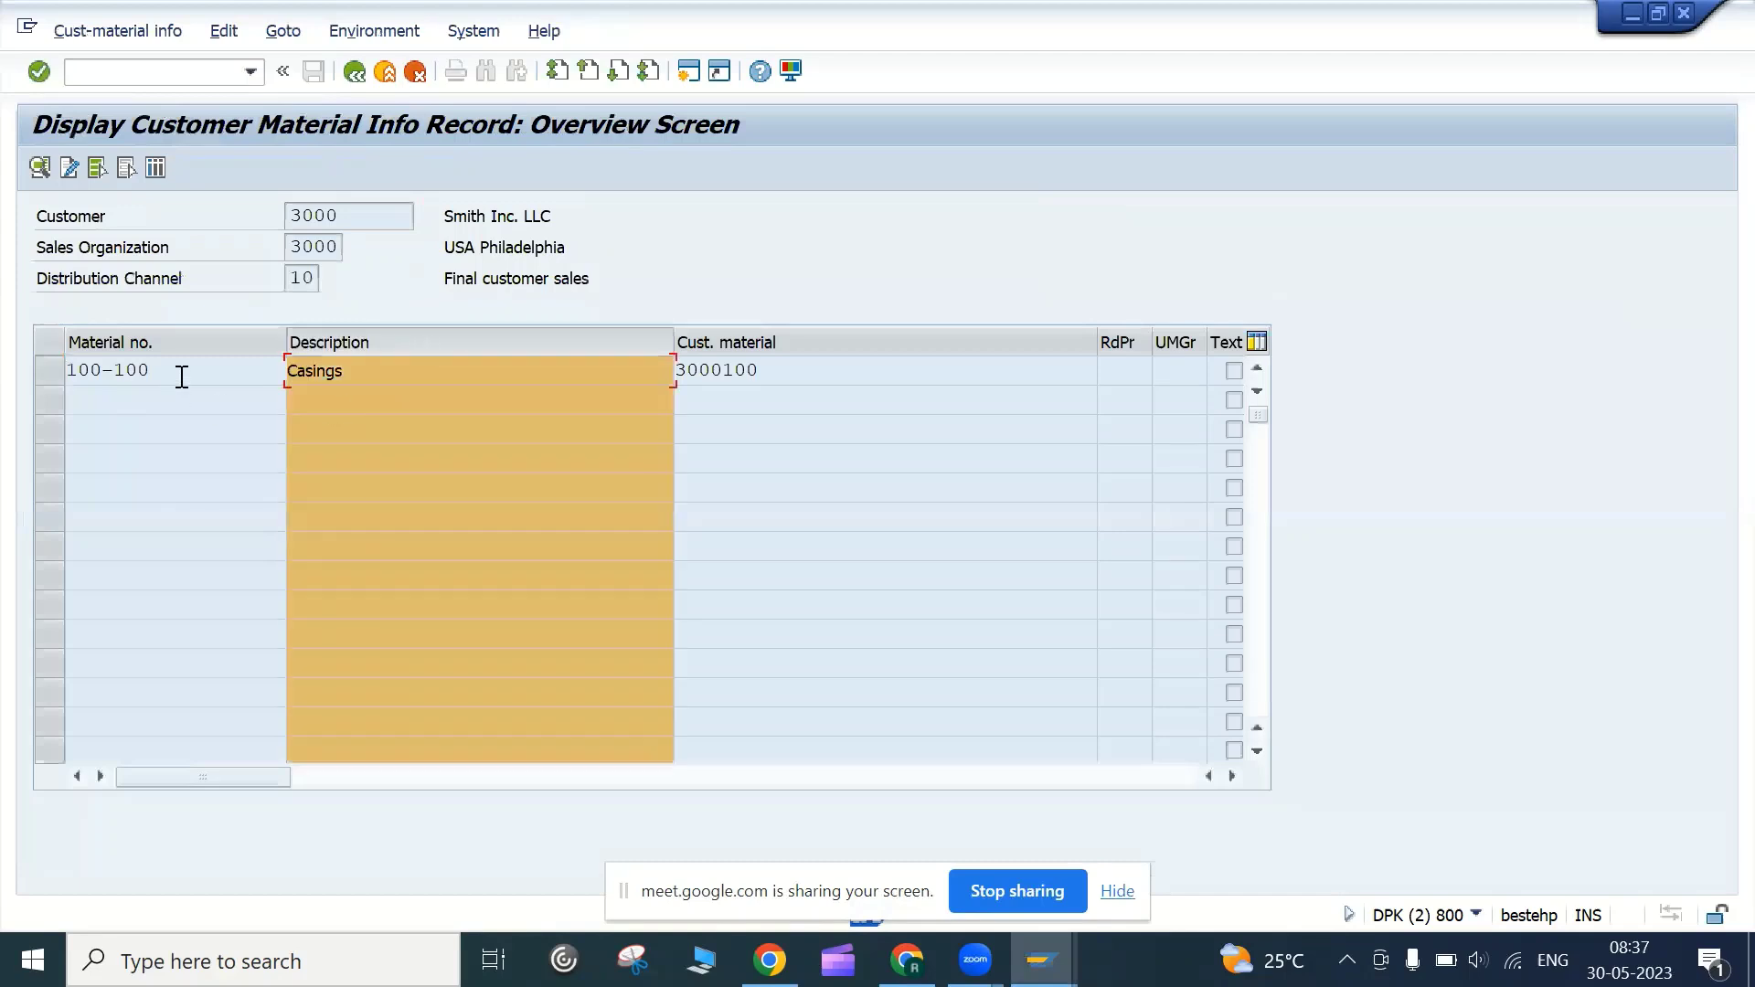
{"action": "left_click", "coordinate": [320, 350]}
{"action": "left_click_drag", "start_coordinate": [173, 372], "coordinate": [51, 377]}
{"action": "left_click", "coordinate": [152, 380]}
{"action": "left_click", "coordinate": [383, 372]}
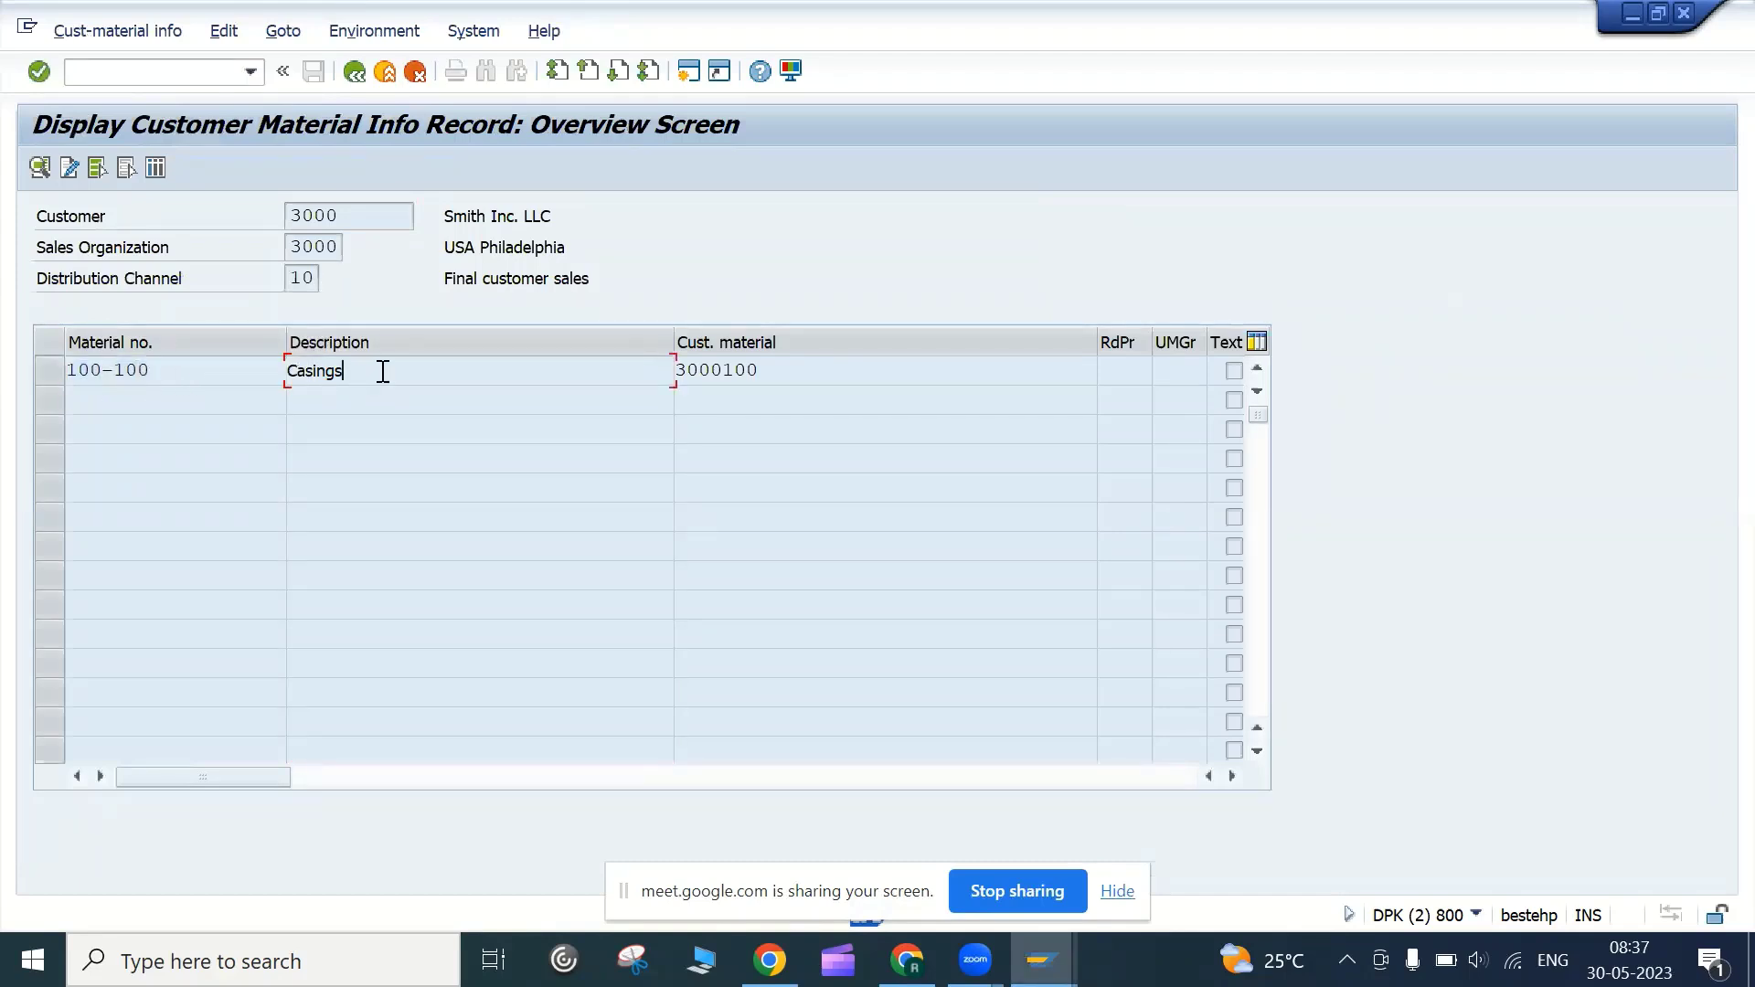
{"action": "left_click", "coordinate": [825, 382]}
{"action": "left_click_drag", "start_coordinate": [779, 376], "coordinate": [661, 361]}
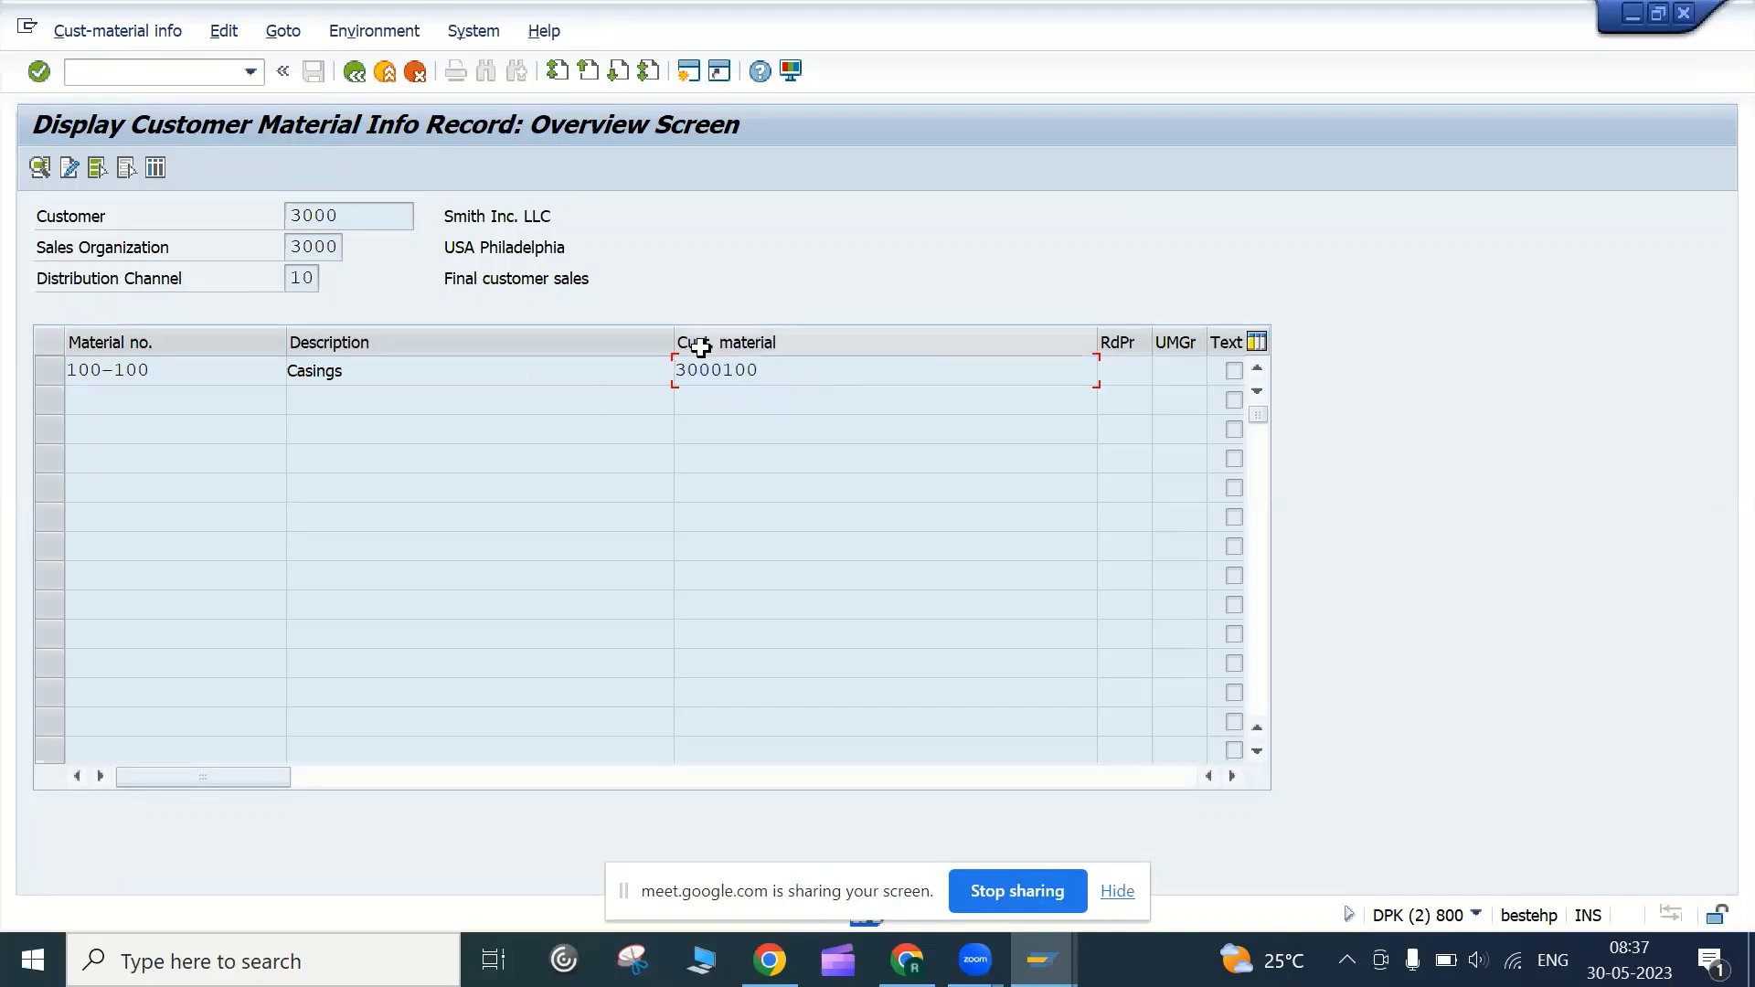
{"action": "left_click_drag", "start_coordinate": [789, 373], "coordinate": [521, 350]}
{"action": "left_click", "coordinate": [521, 350]}
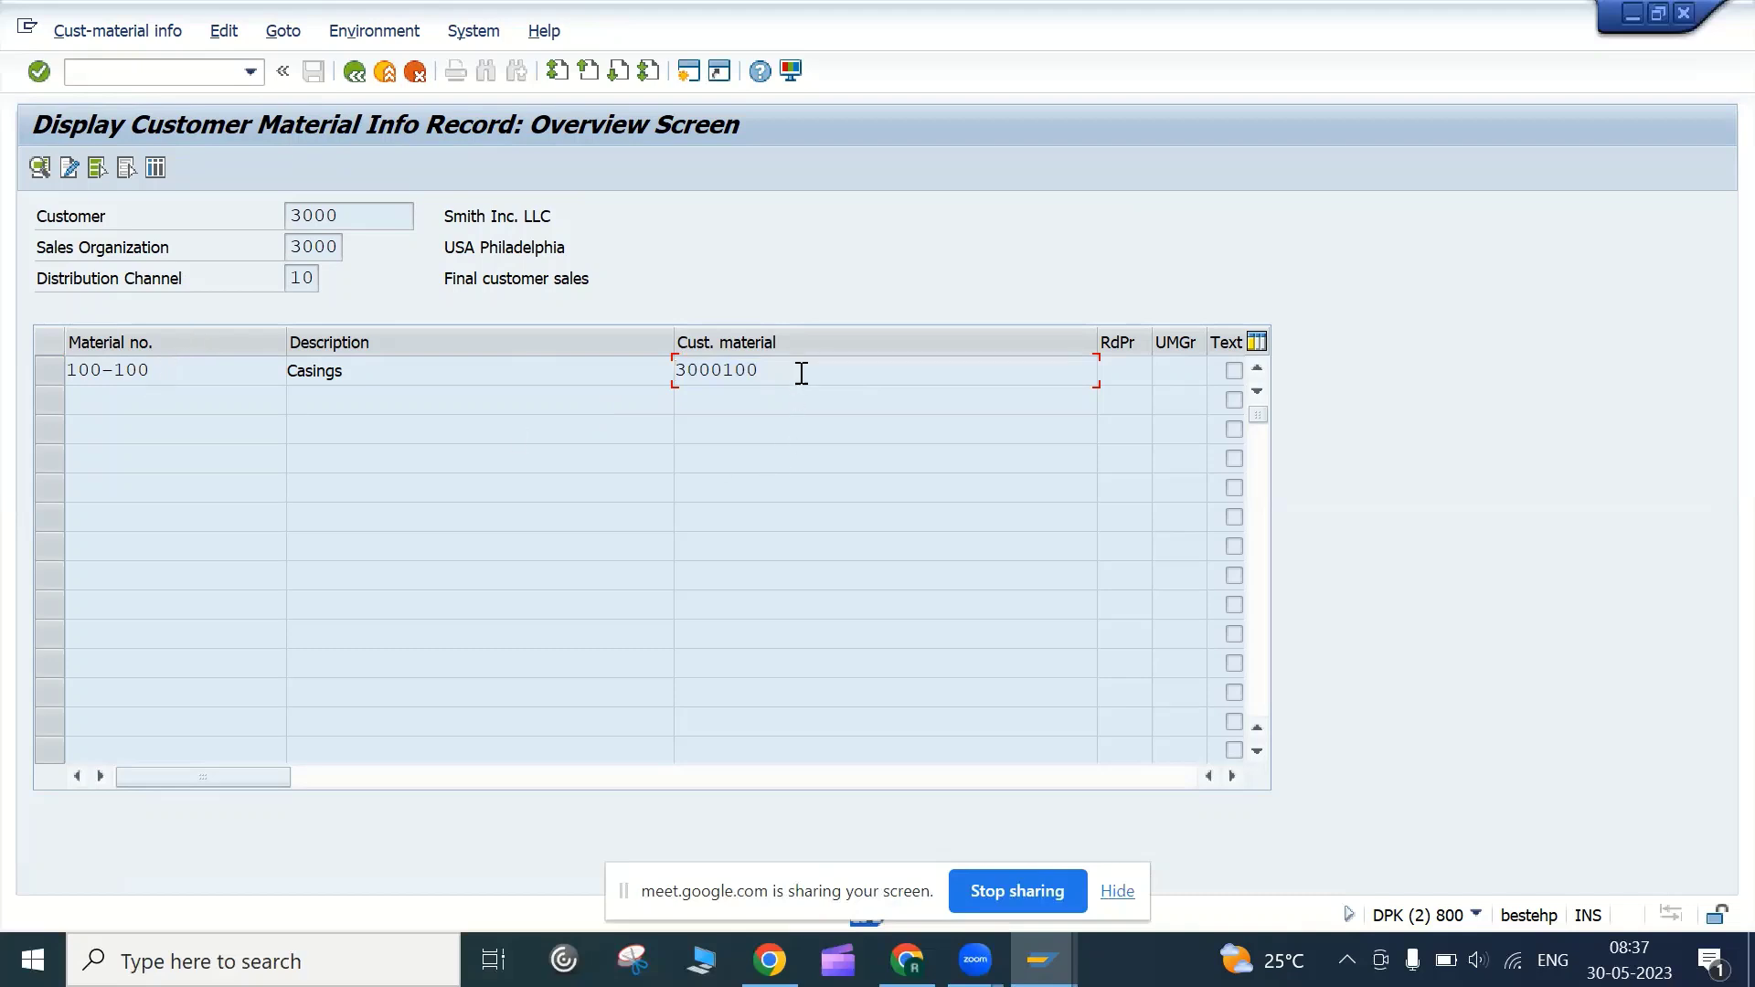
Examine the customer, material number and customer material fields of the info record for material 100-100
{"action": "left_click_drag", "start_coordinate": [795, 366], "coordinate": [676, 333]}
{"action": "left_click", "coordinate": [266, 368]}
{"action": "left_click", "coordinate": [791, 378]}
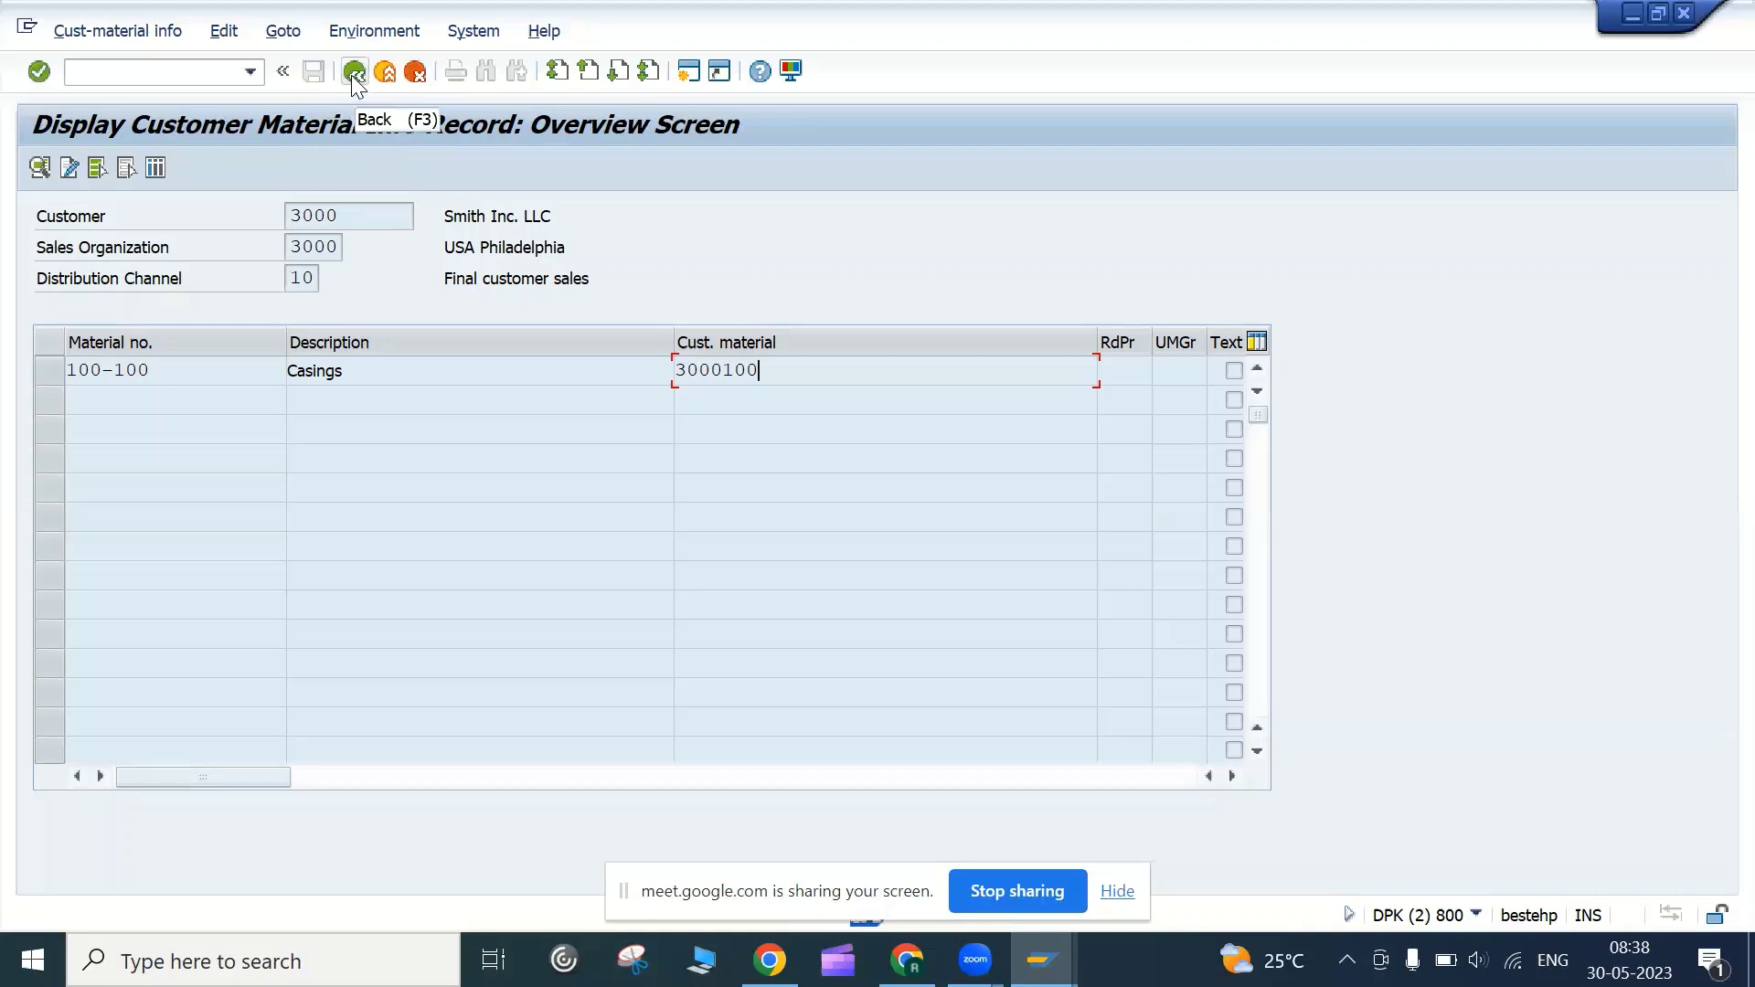
{"action": "left_click", "coordinate": [371, 206]}
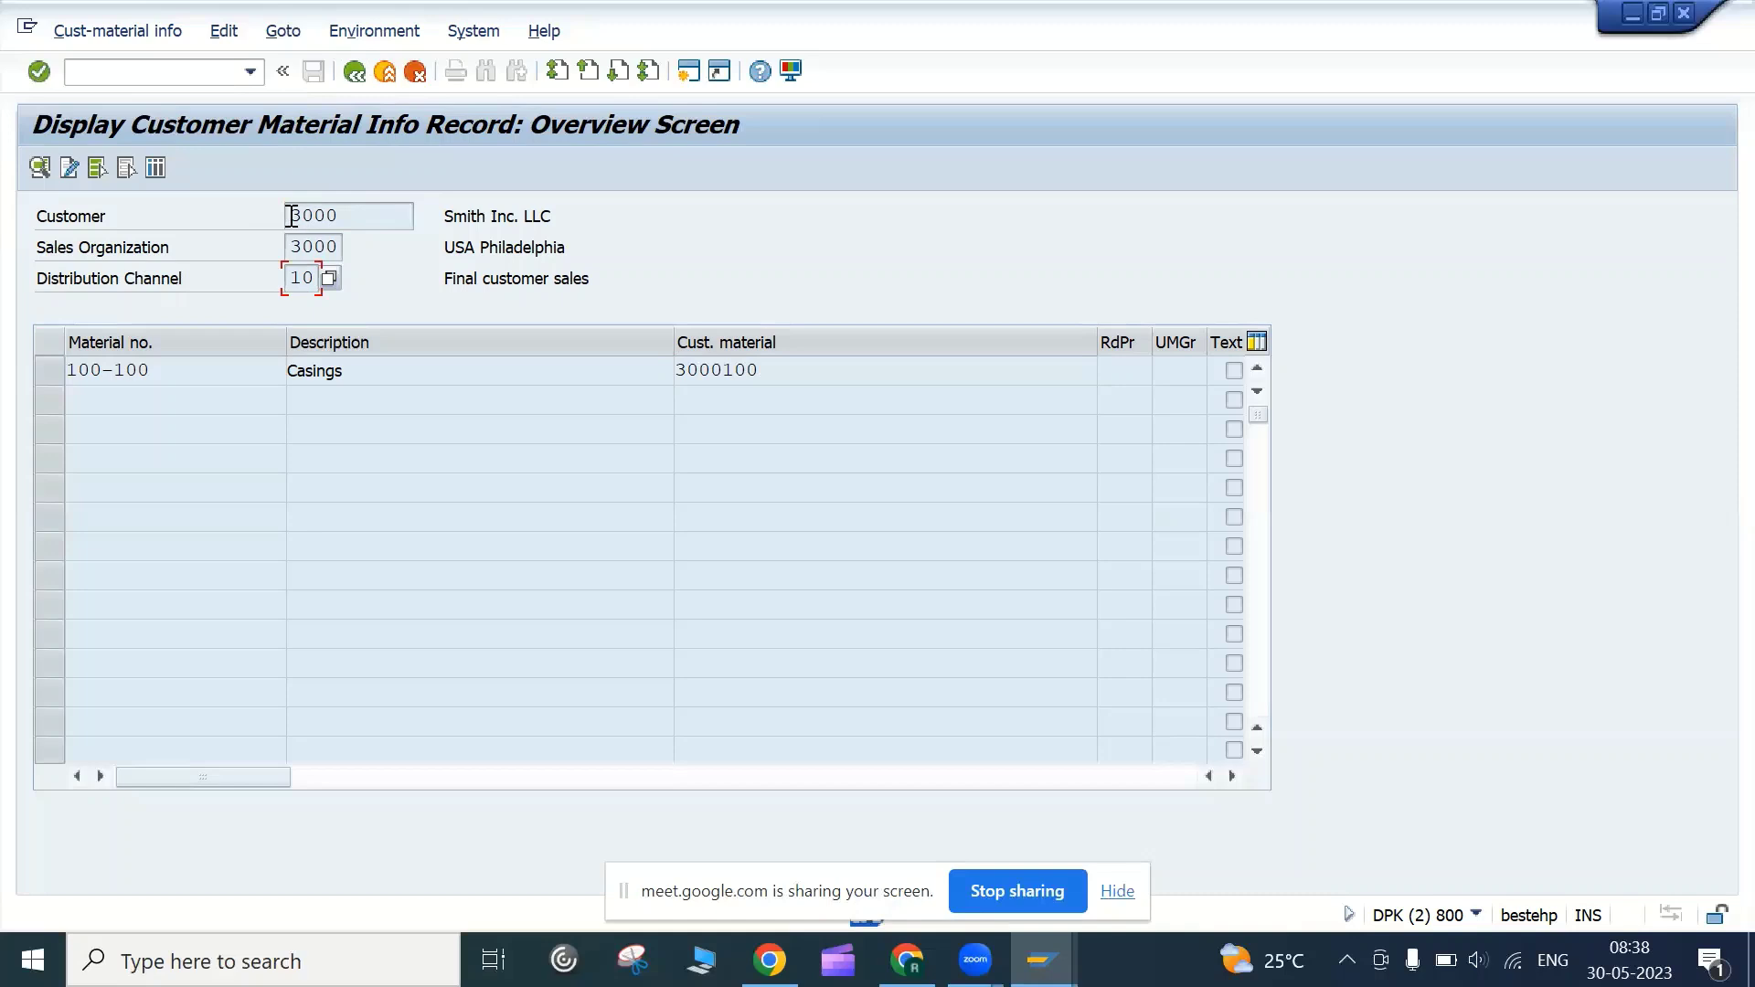
{"action": "left_click_drag", "start_coordinate": [290, 215], "coordinate": [369, 209]}
{"action": "left_click", "coordinate": [369, 209]}
{"action": "double_click", "coordinate": [777, 375]}
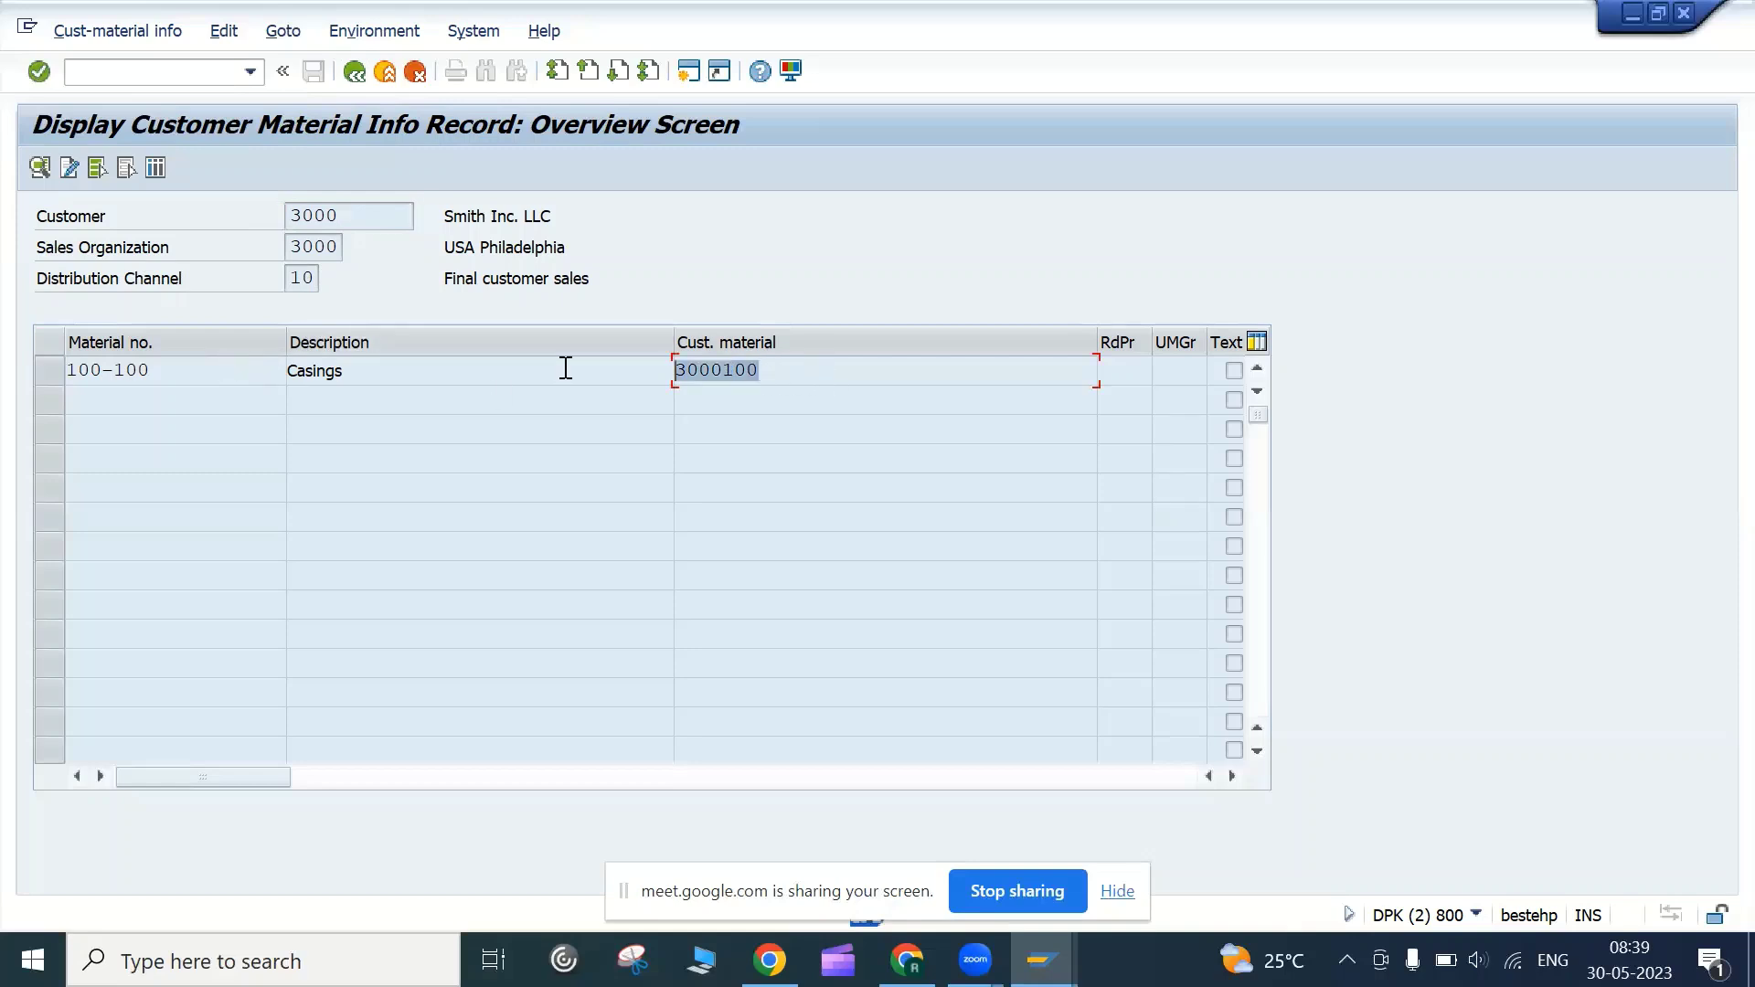
Switch the info record to change mode and set the customer material for 100-100 to 3000101
{"action": "left_click", "coordinate": [95, 35]}
{"action": "left_click", "coordinate": [100, 93]}
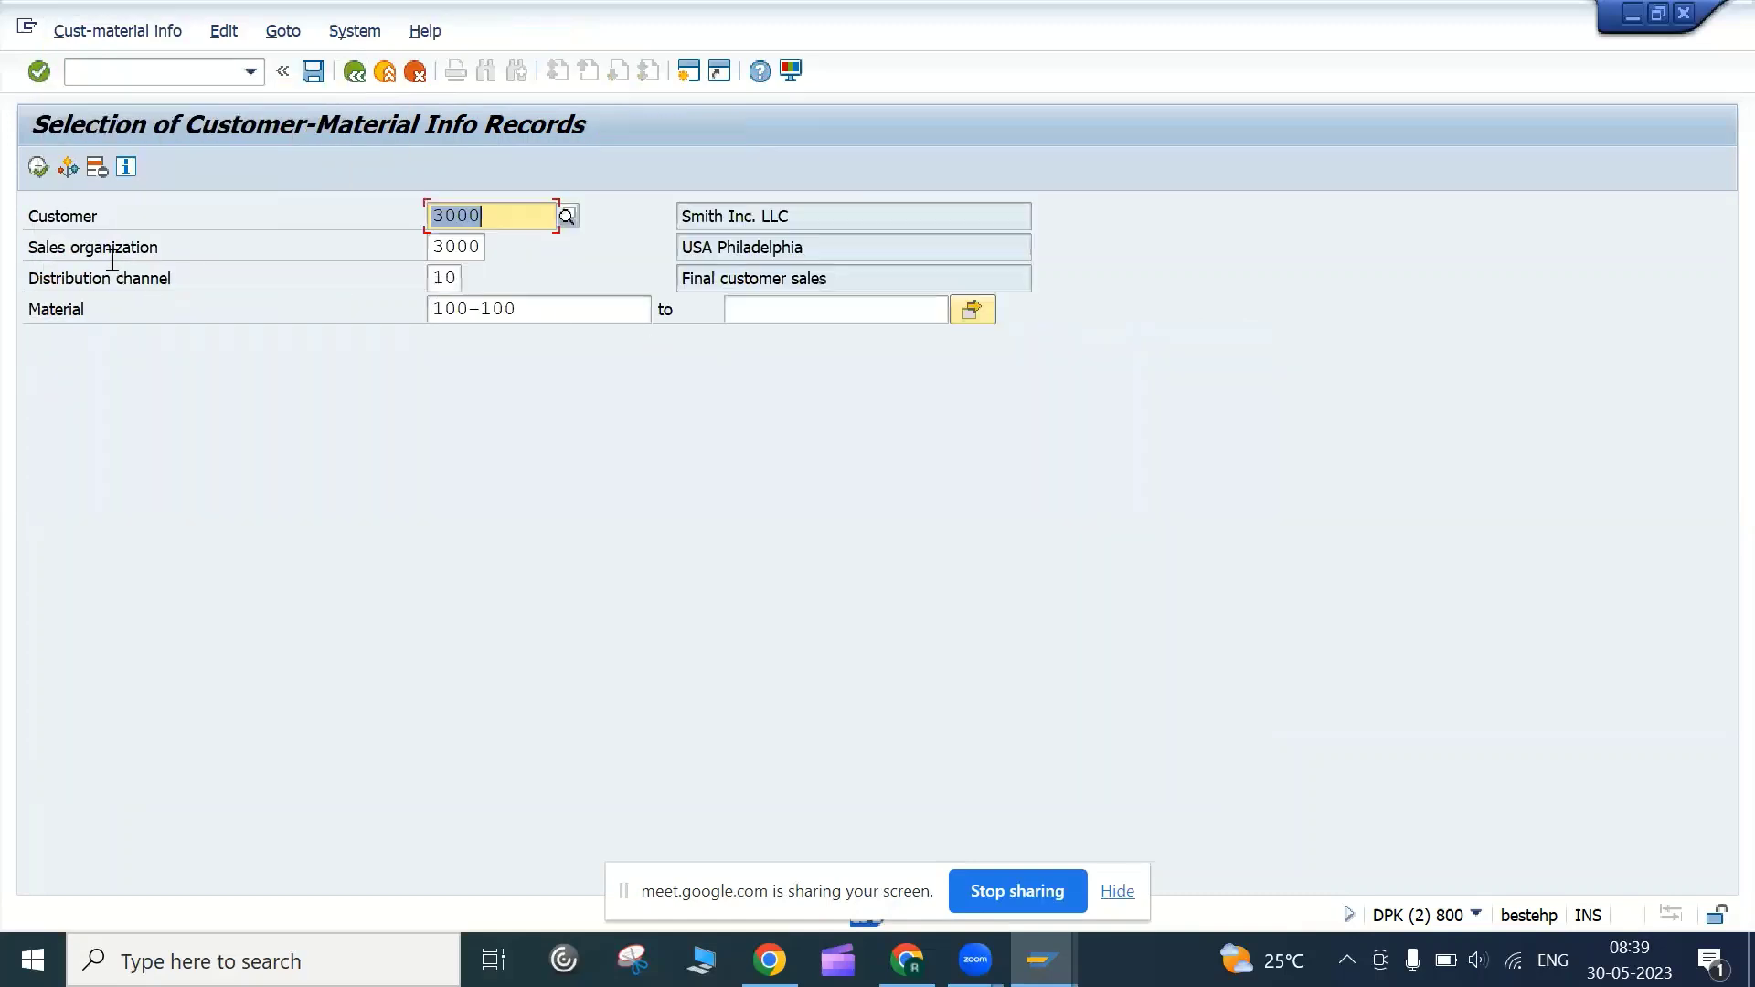
{"action": "key", "text": "Return"}
{"action": "left_click", "coordinate": [791, 369]}
{"action": "left_click_drag", "start_coordinate": [791, 368], "coordinate": [672, 379]}
{"action": "left_click", "coordinate": [1001, 375]}
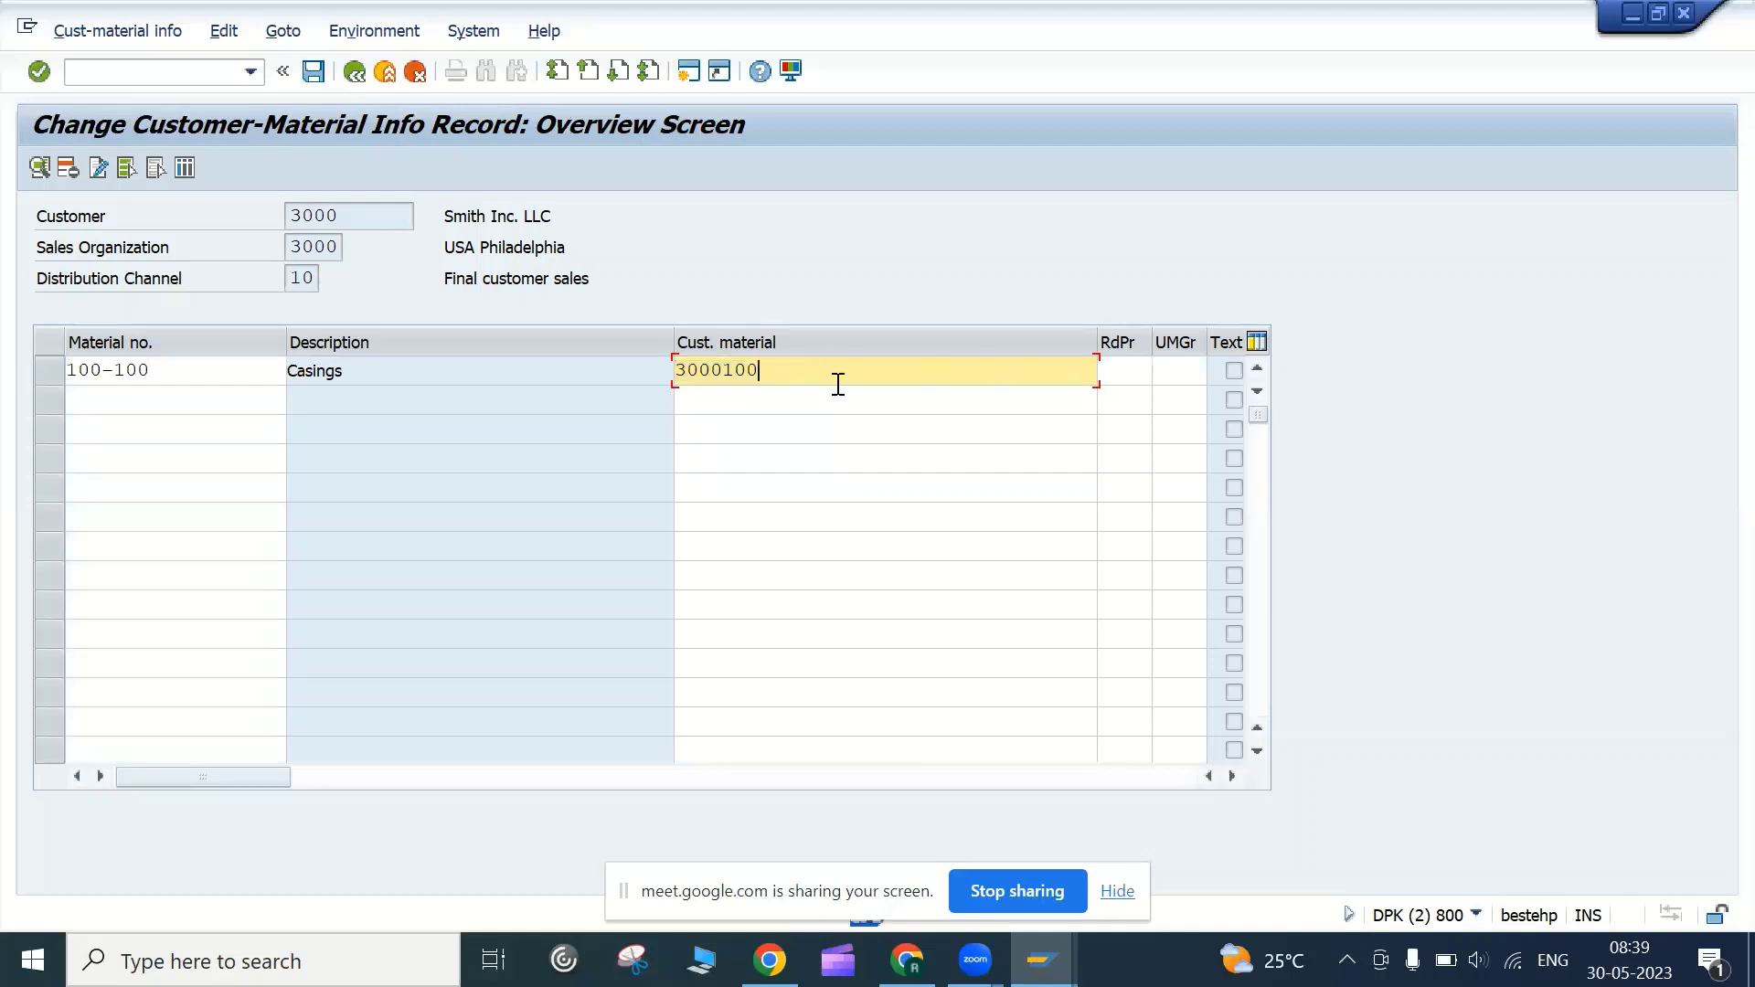
{"action": "key", "text": "BackSpace"}
{"action": "type", "text": "1"}
{"action": "key", "text": "shift+Tab"}
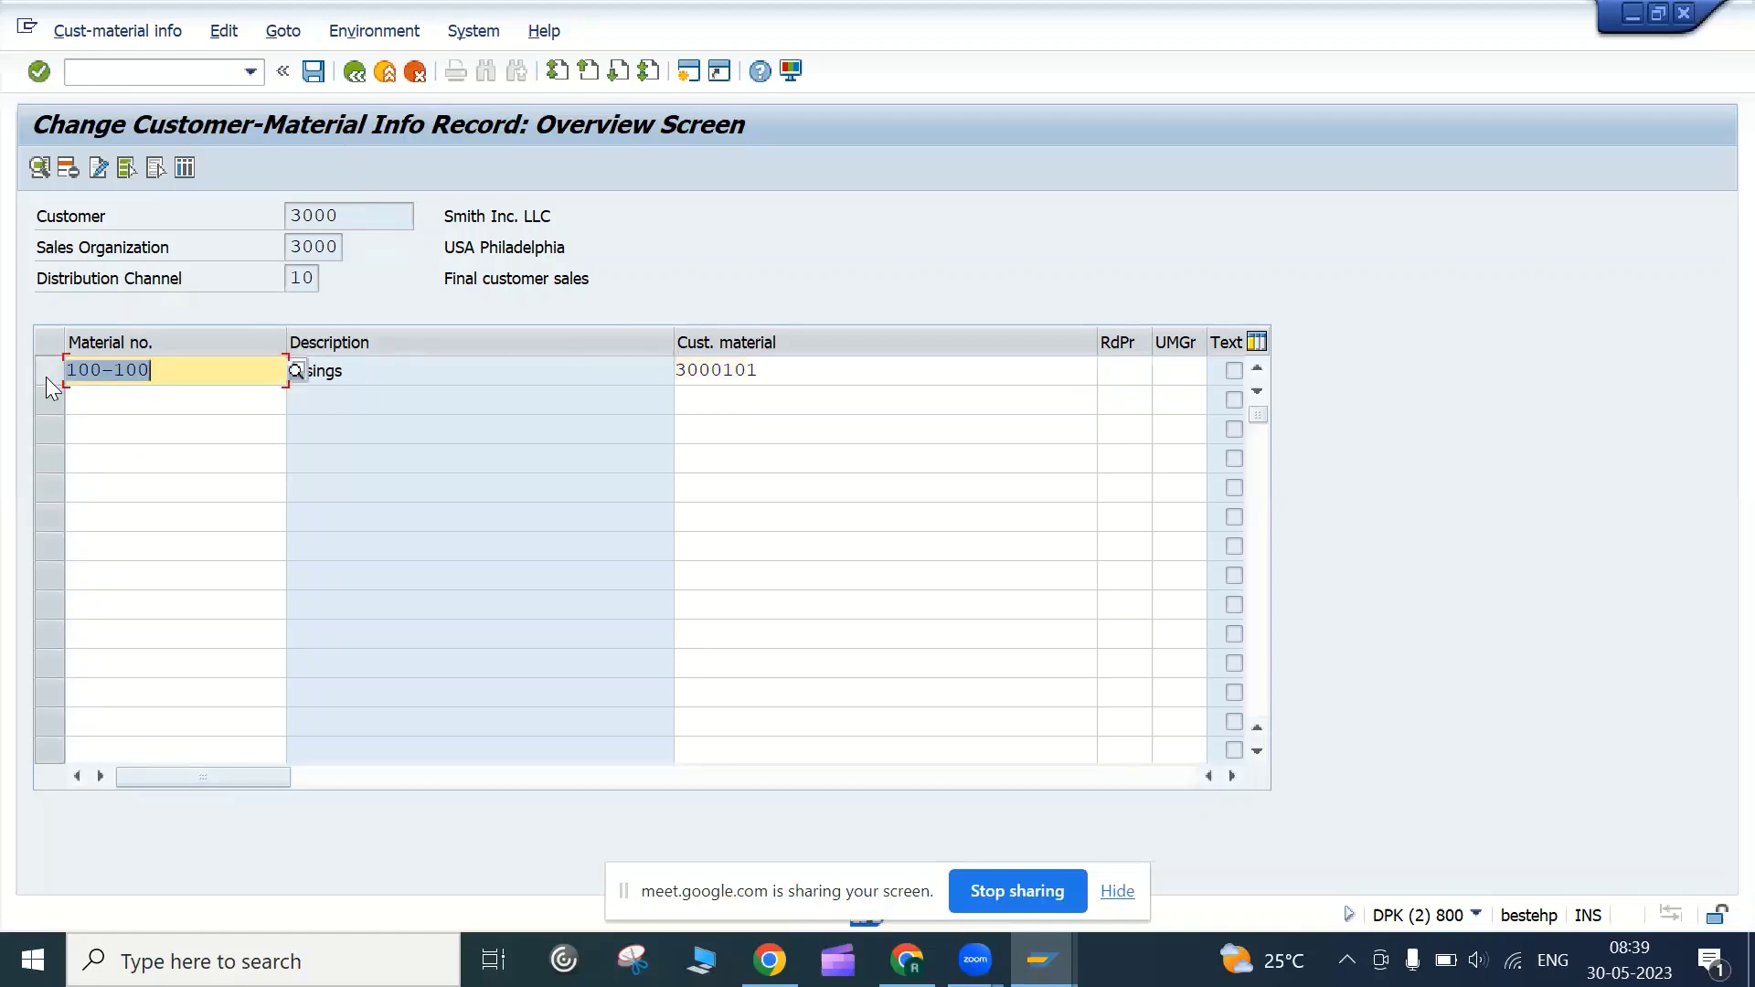
Open the item details of material 100-100 and compare the customer description with the item description in the existing sales order
{"action": "left_click", "coordinate": [171, 375]}
{"action": "left_click", "coordinate": [49, 370]}
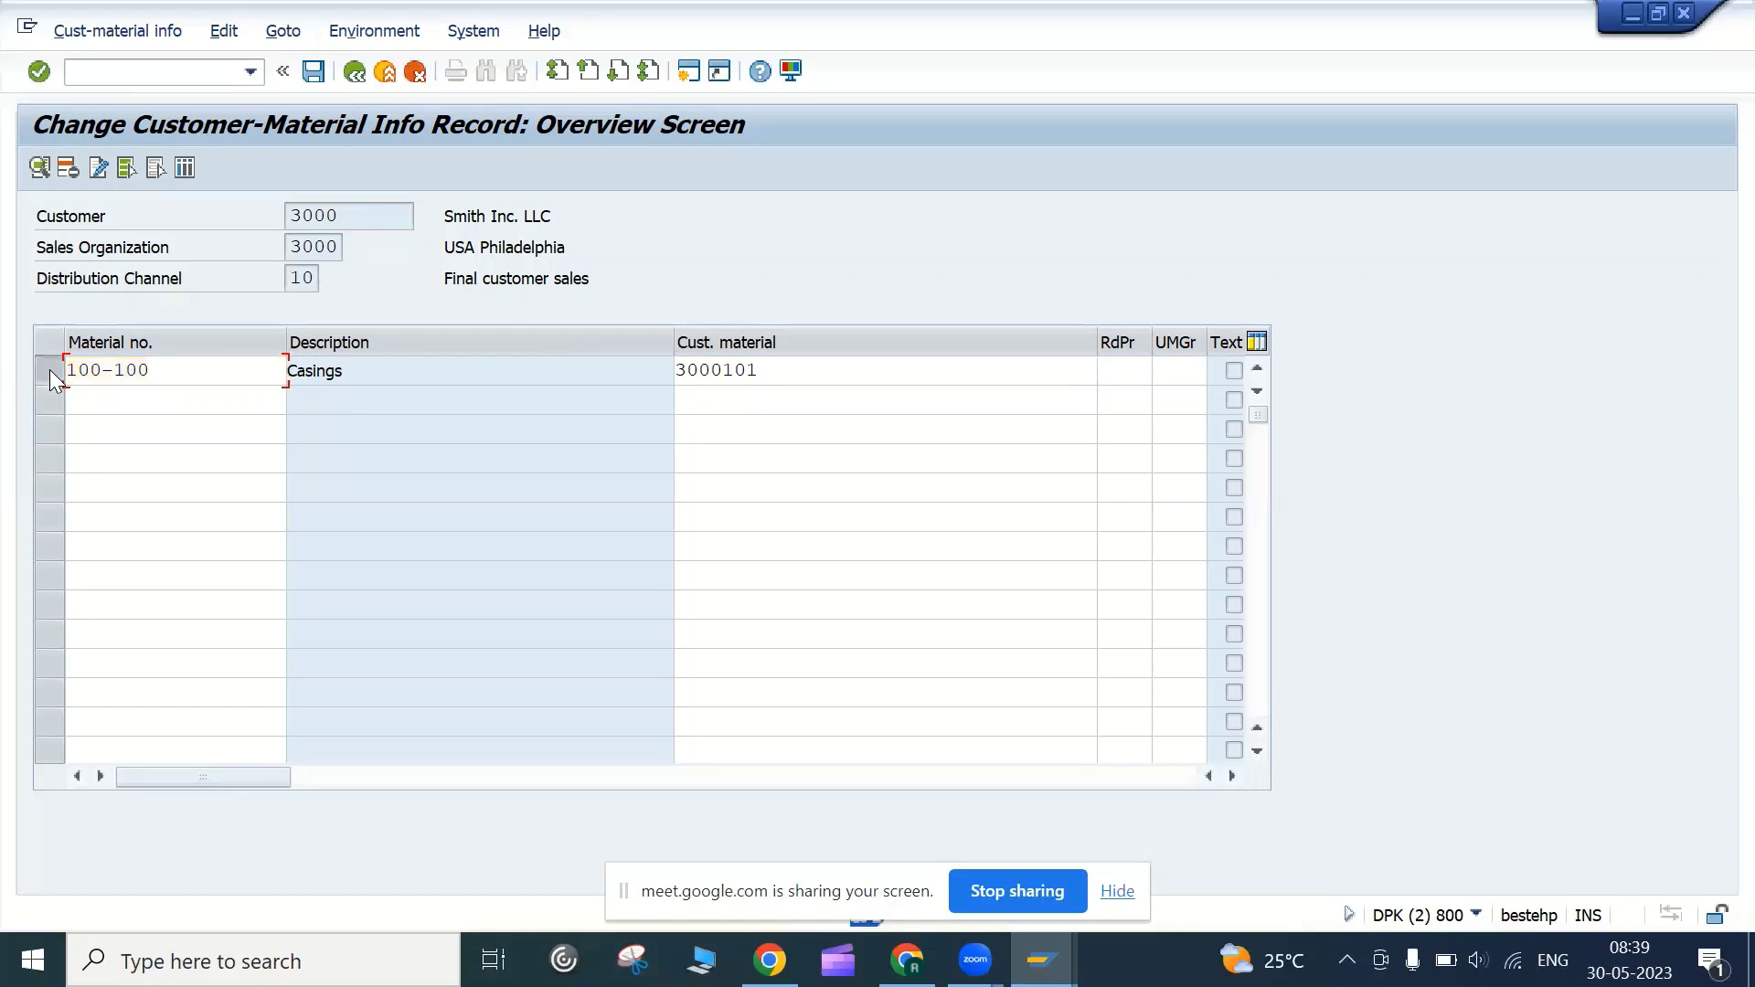
{"action": "left_click", "coordinate": [39, 170]}
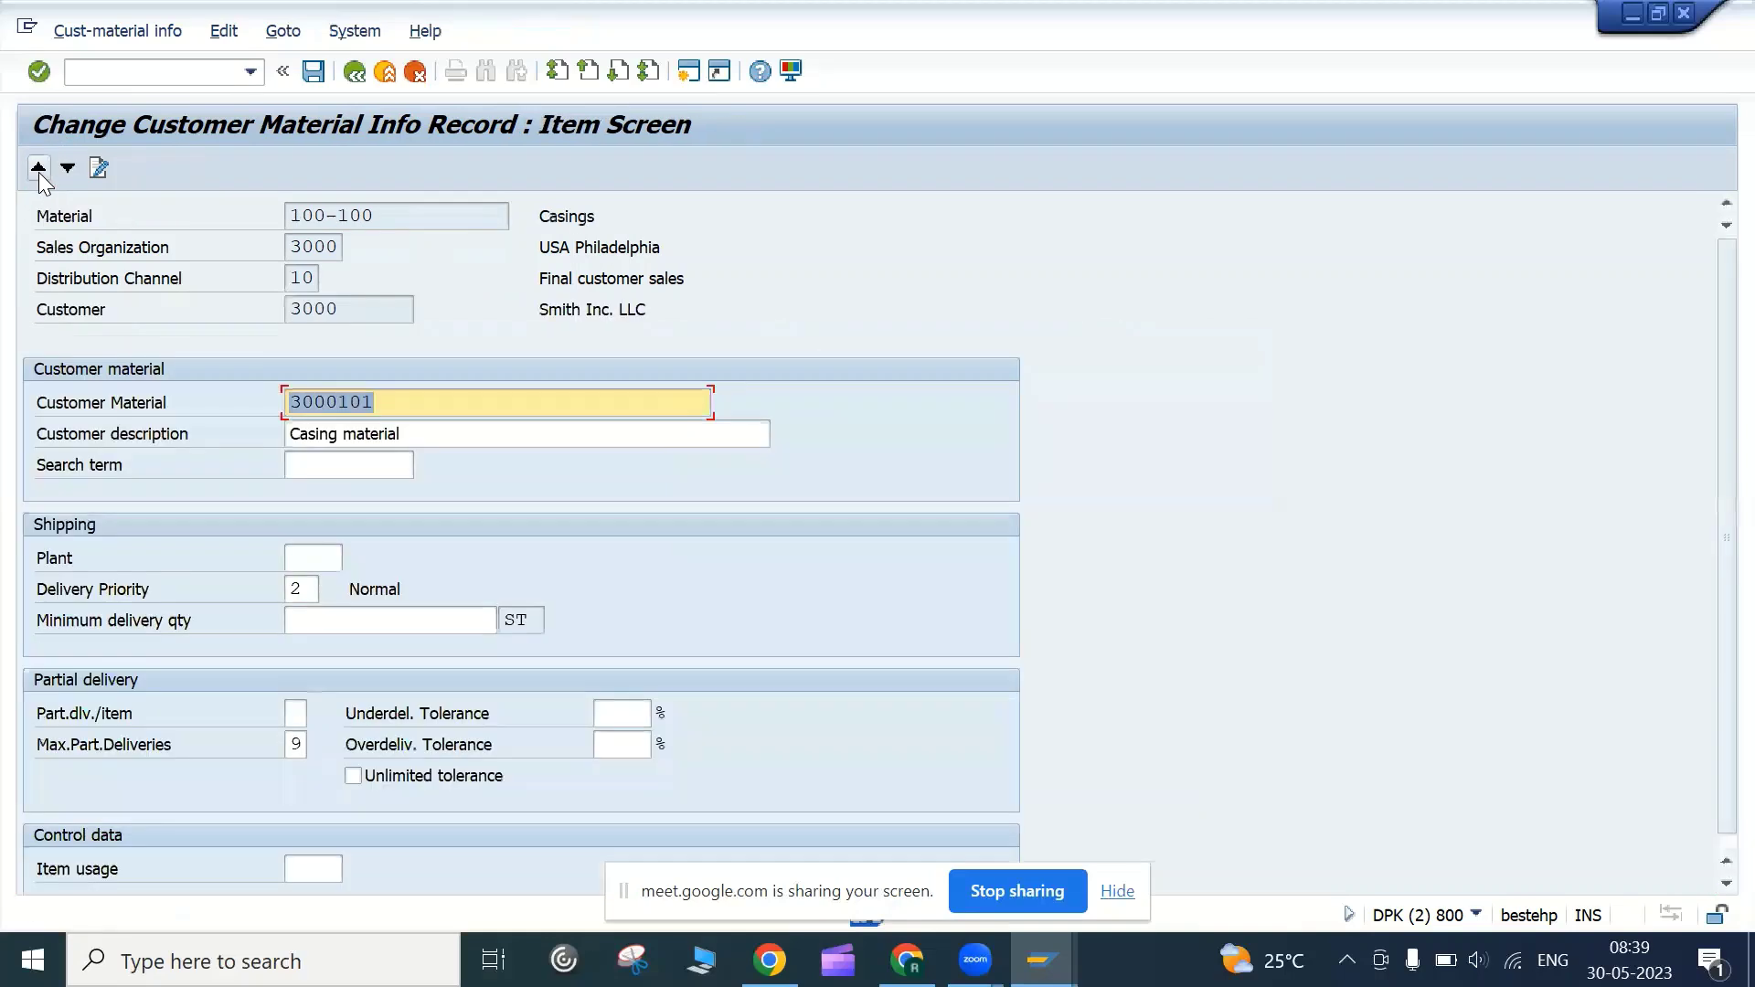
{"action": "left_click", "coordinate": [416, 434]}
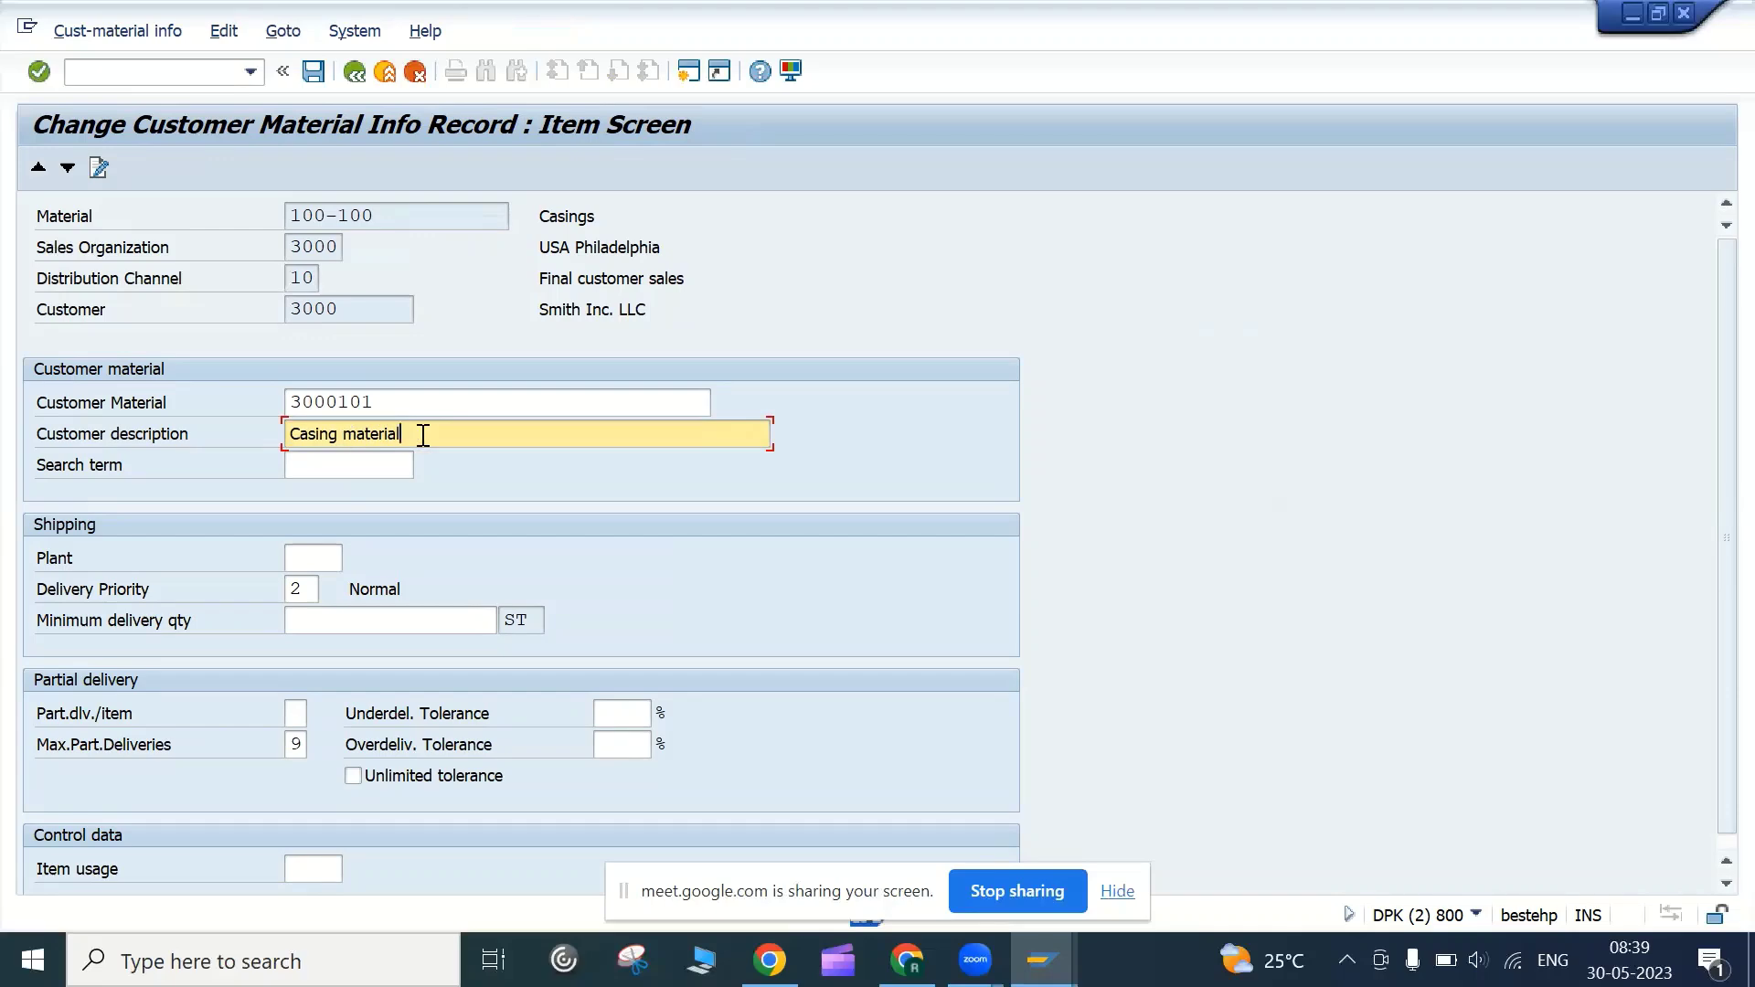
{"action": "key", "text": "alt+Tab"}
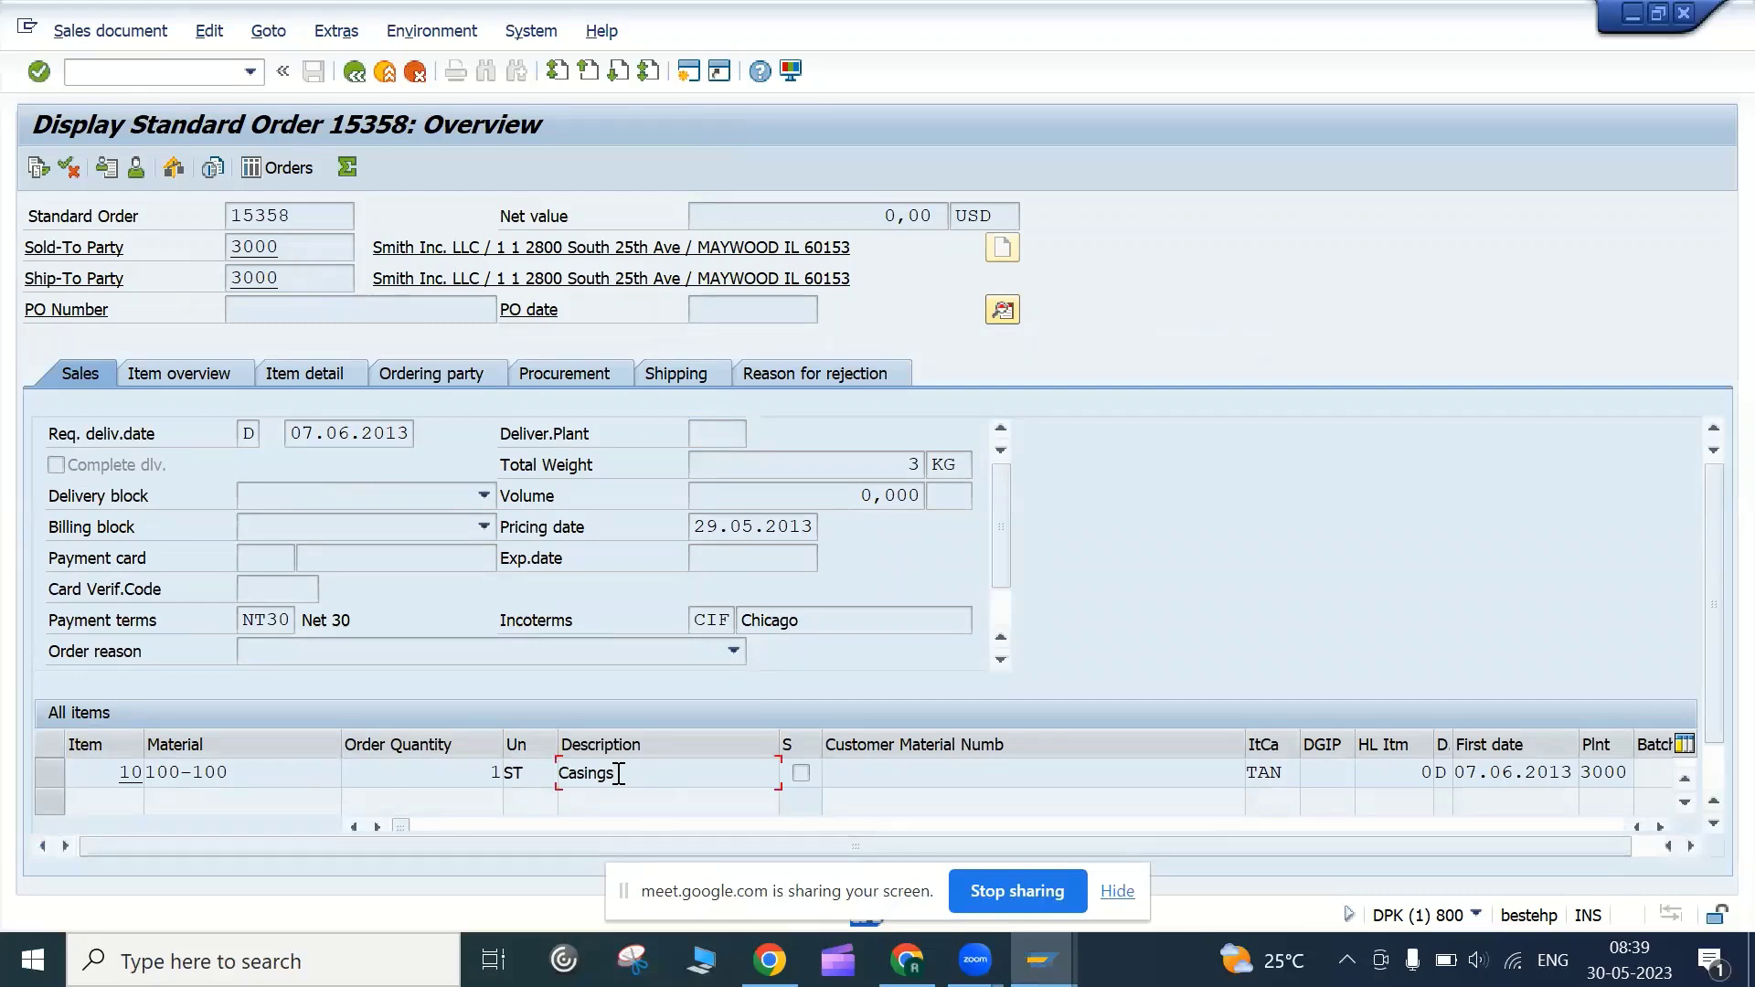
{"action": "key", "text": "alt+Tab"}
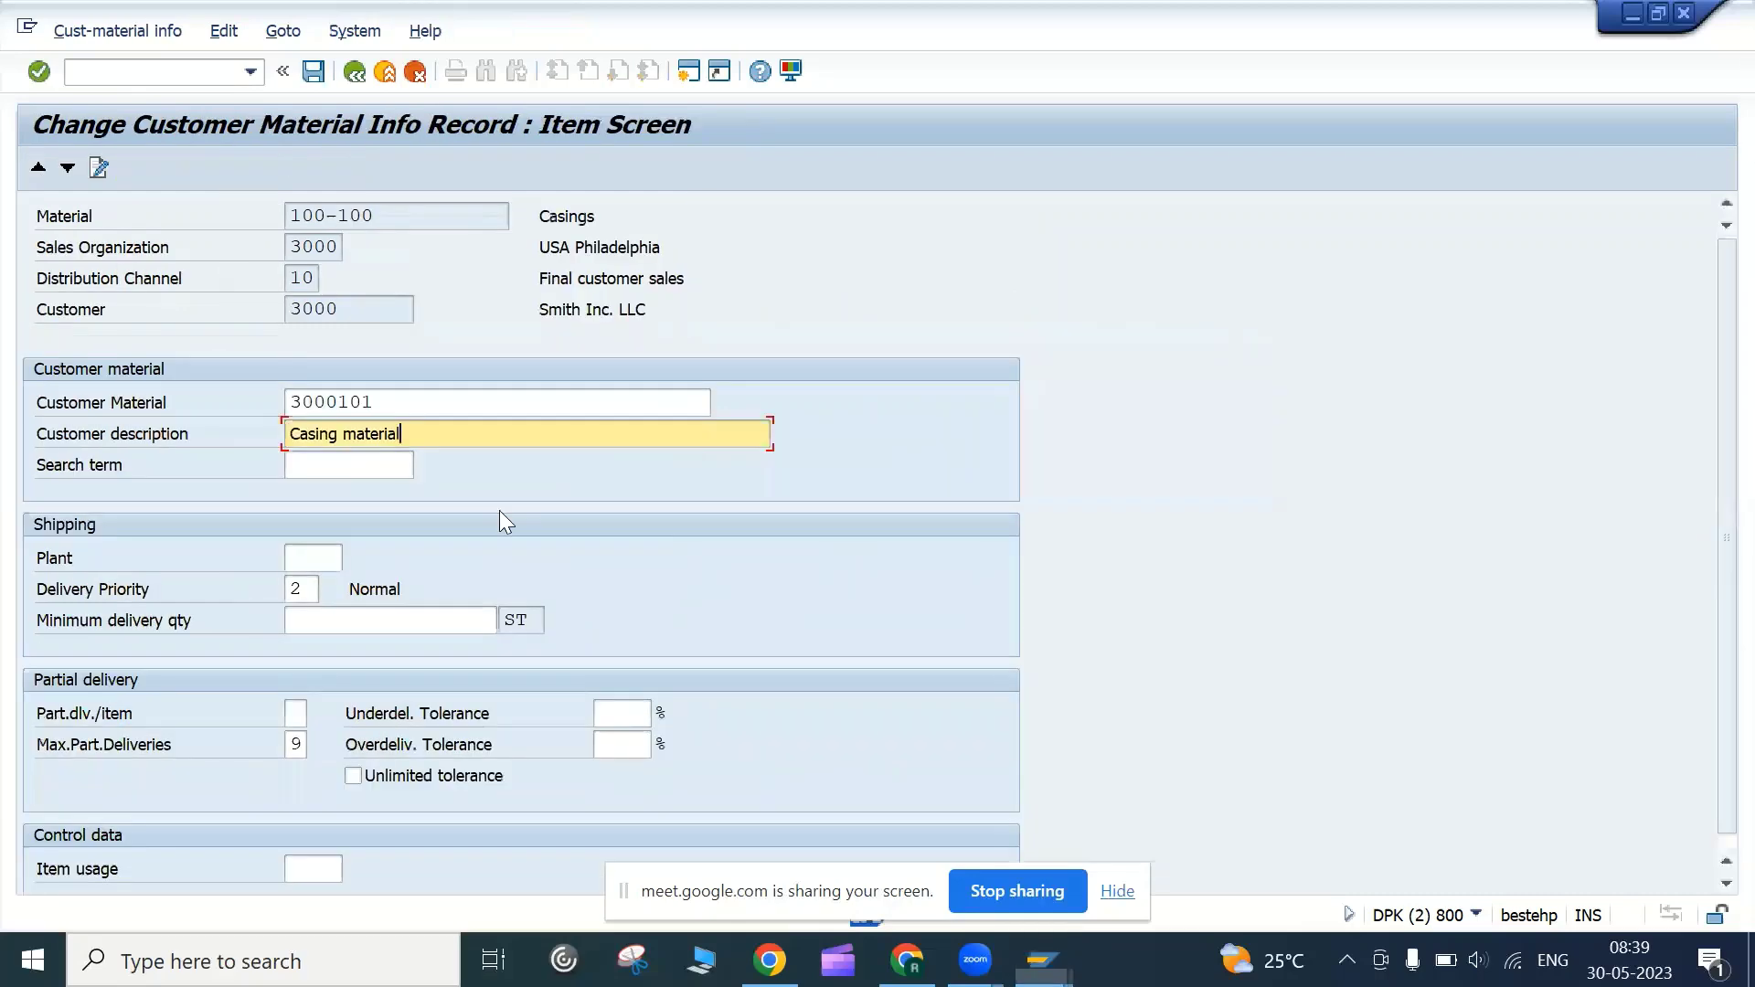
Review the item details, save the changed customer-material info record and return to SAP Easy Access
{"action": "left_click", "coordinate": [409, 406]}
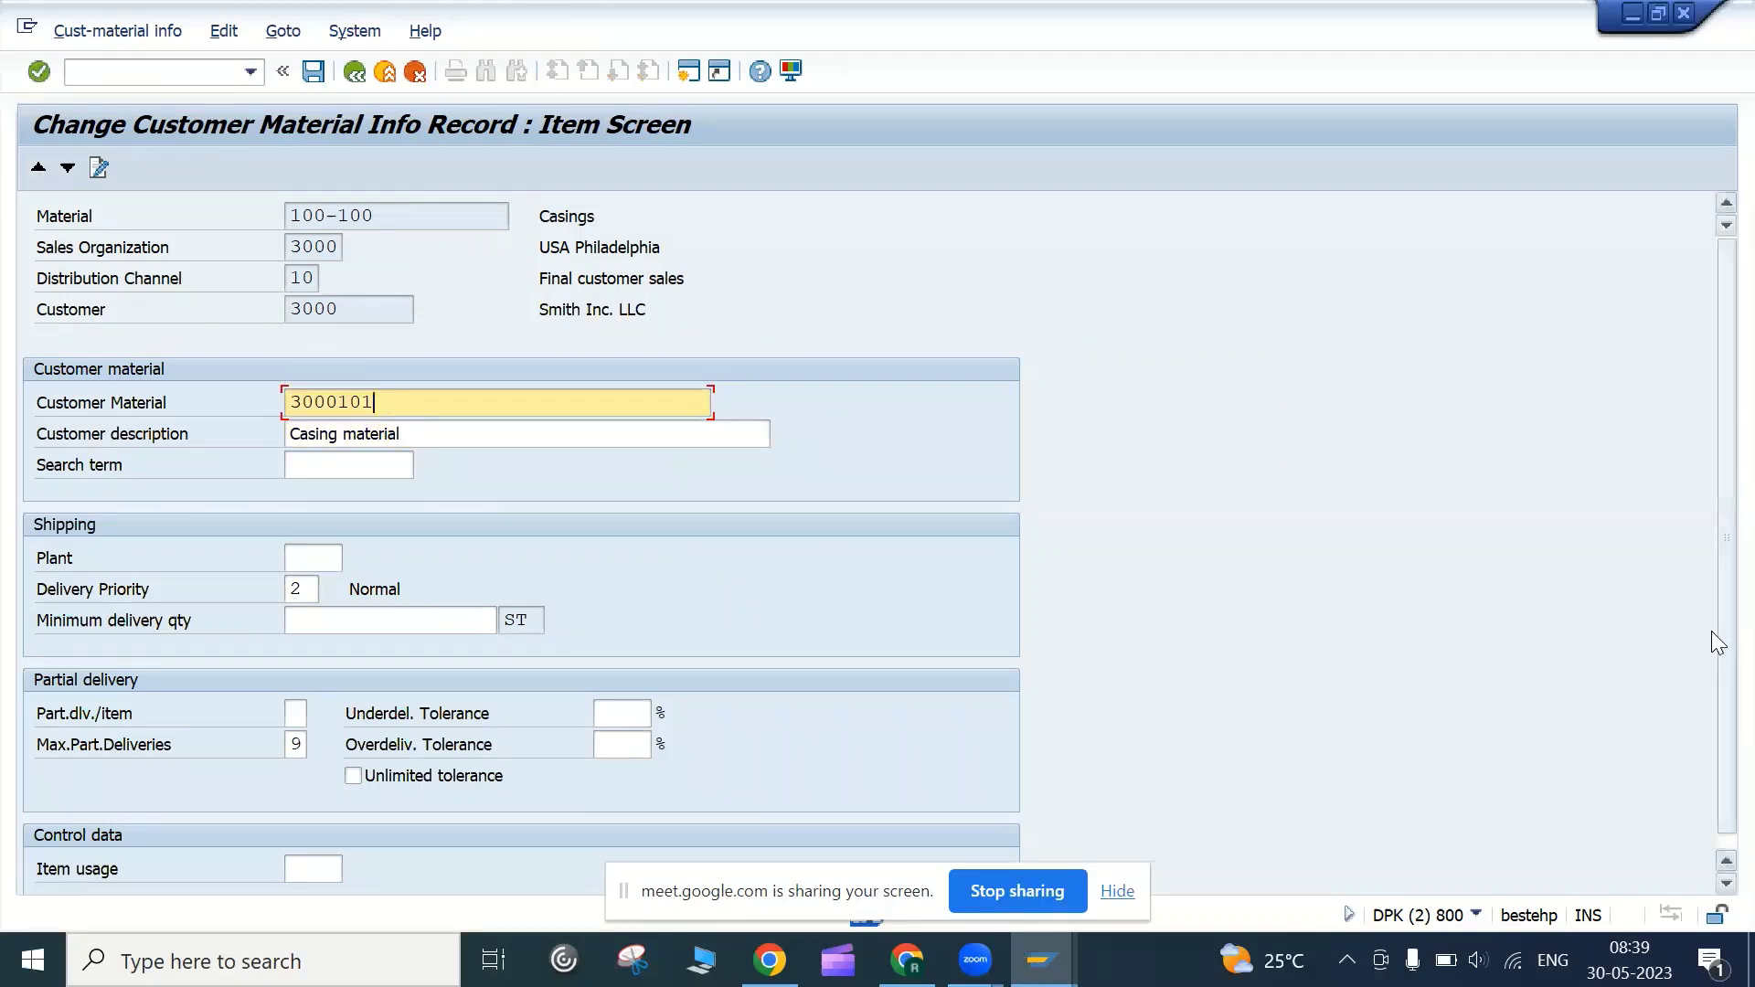
{"action": "scroll", "coordinate": [1715, 779], "scroll_direction": "down", "scroll_amount": 1}
{"action": "scroll", "coordinate": [1711, 594], "scroll_direction": "up", "scroll_amount": 1}
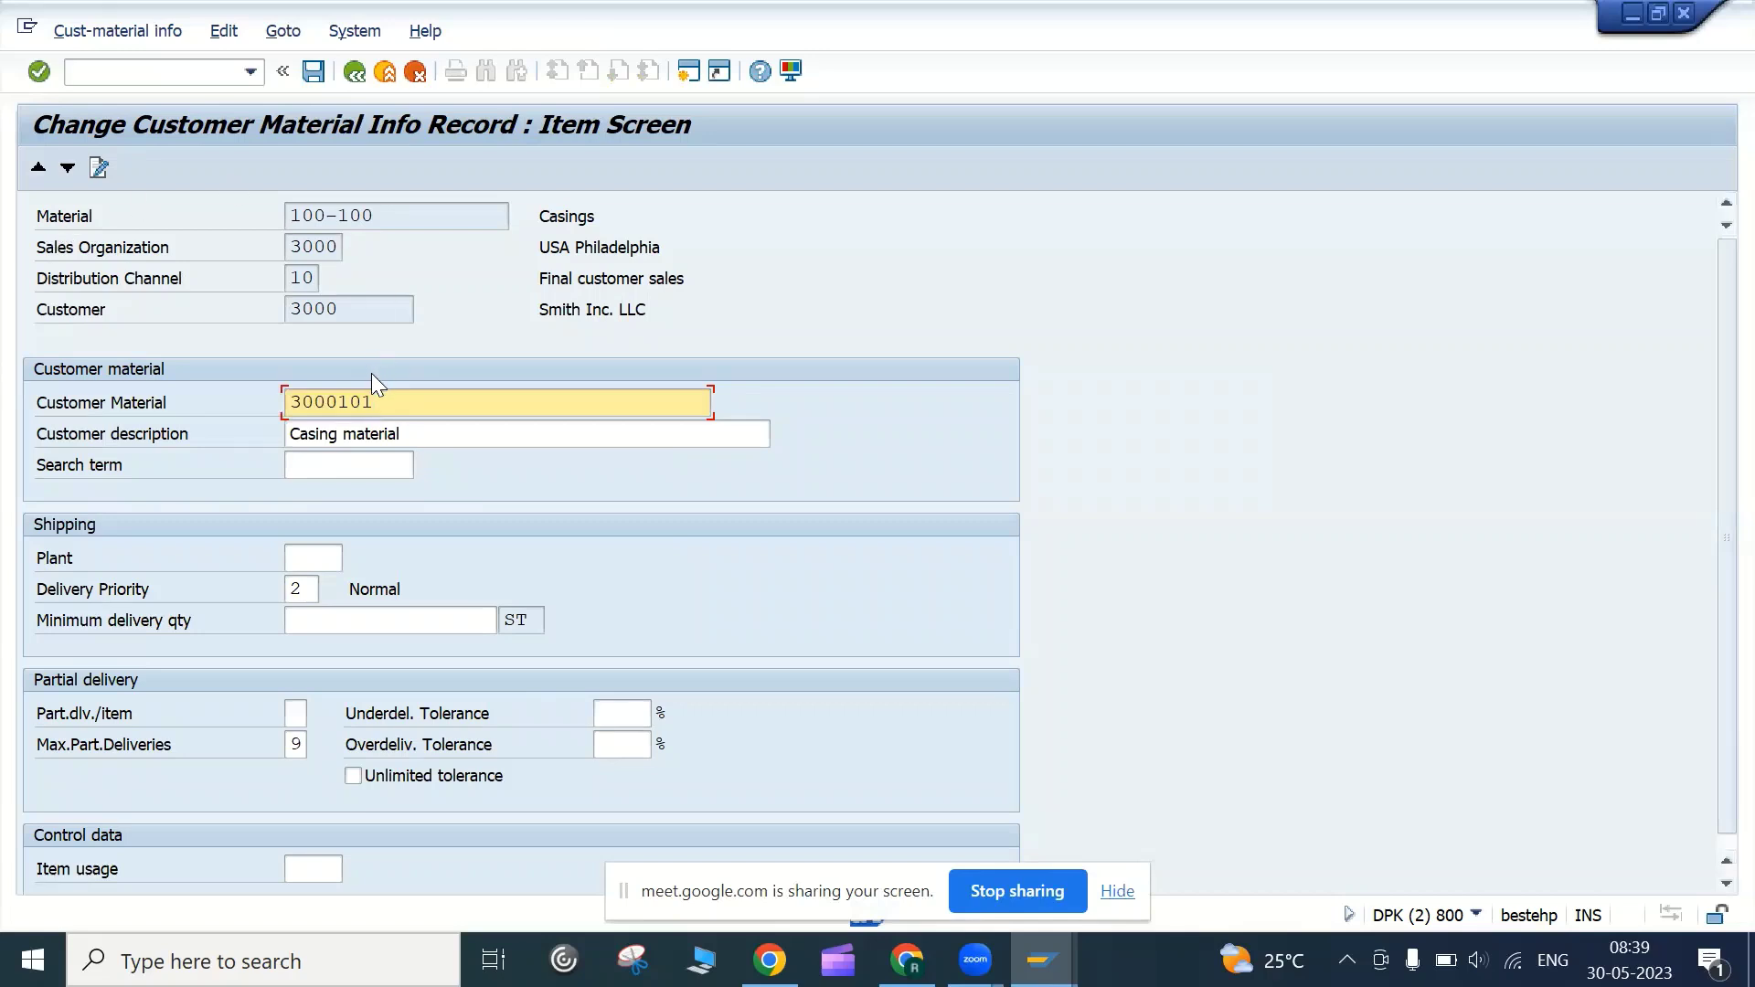
{"action": "left_click", "coordinate": [314, 73]}
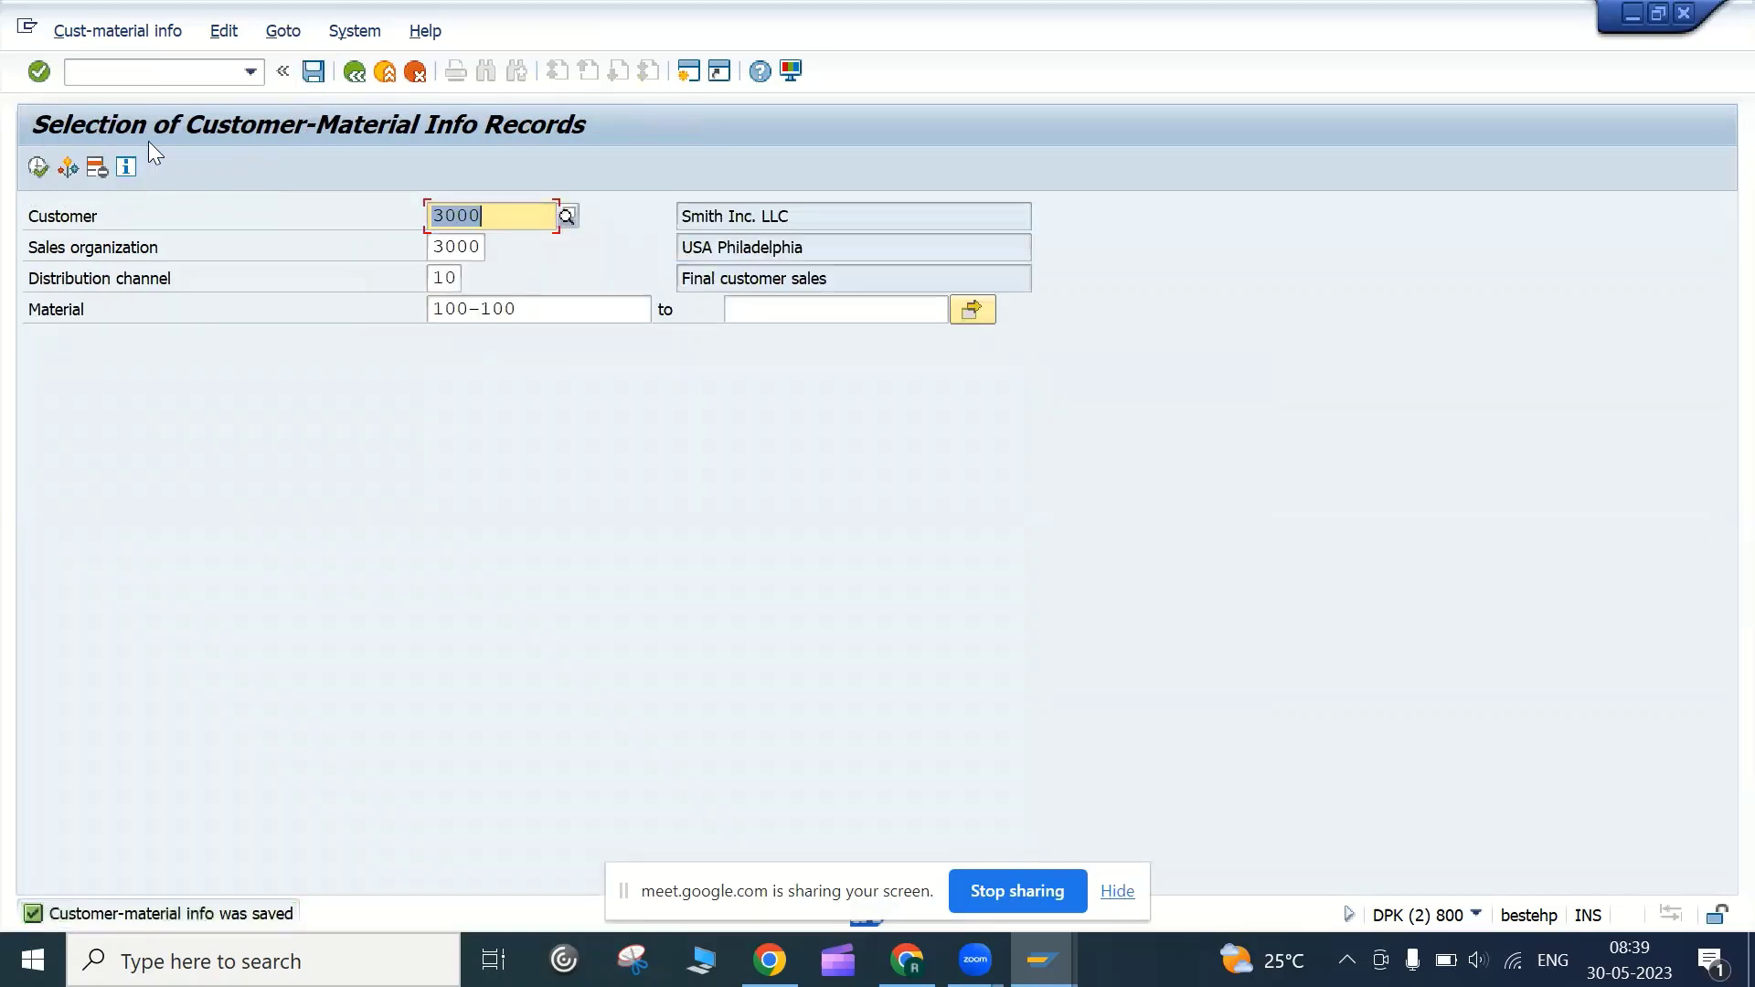
{"action": "left_click", "coordinate": [355, 72]}
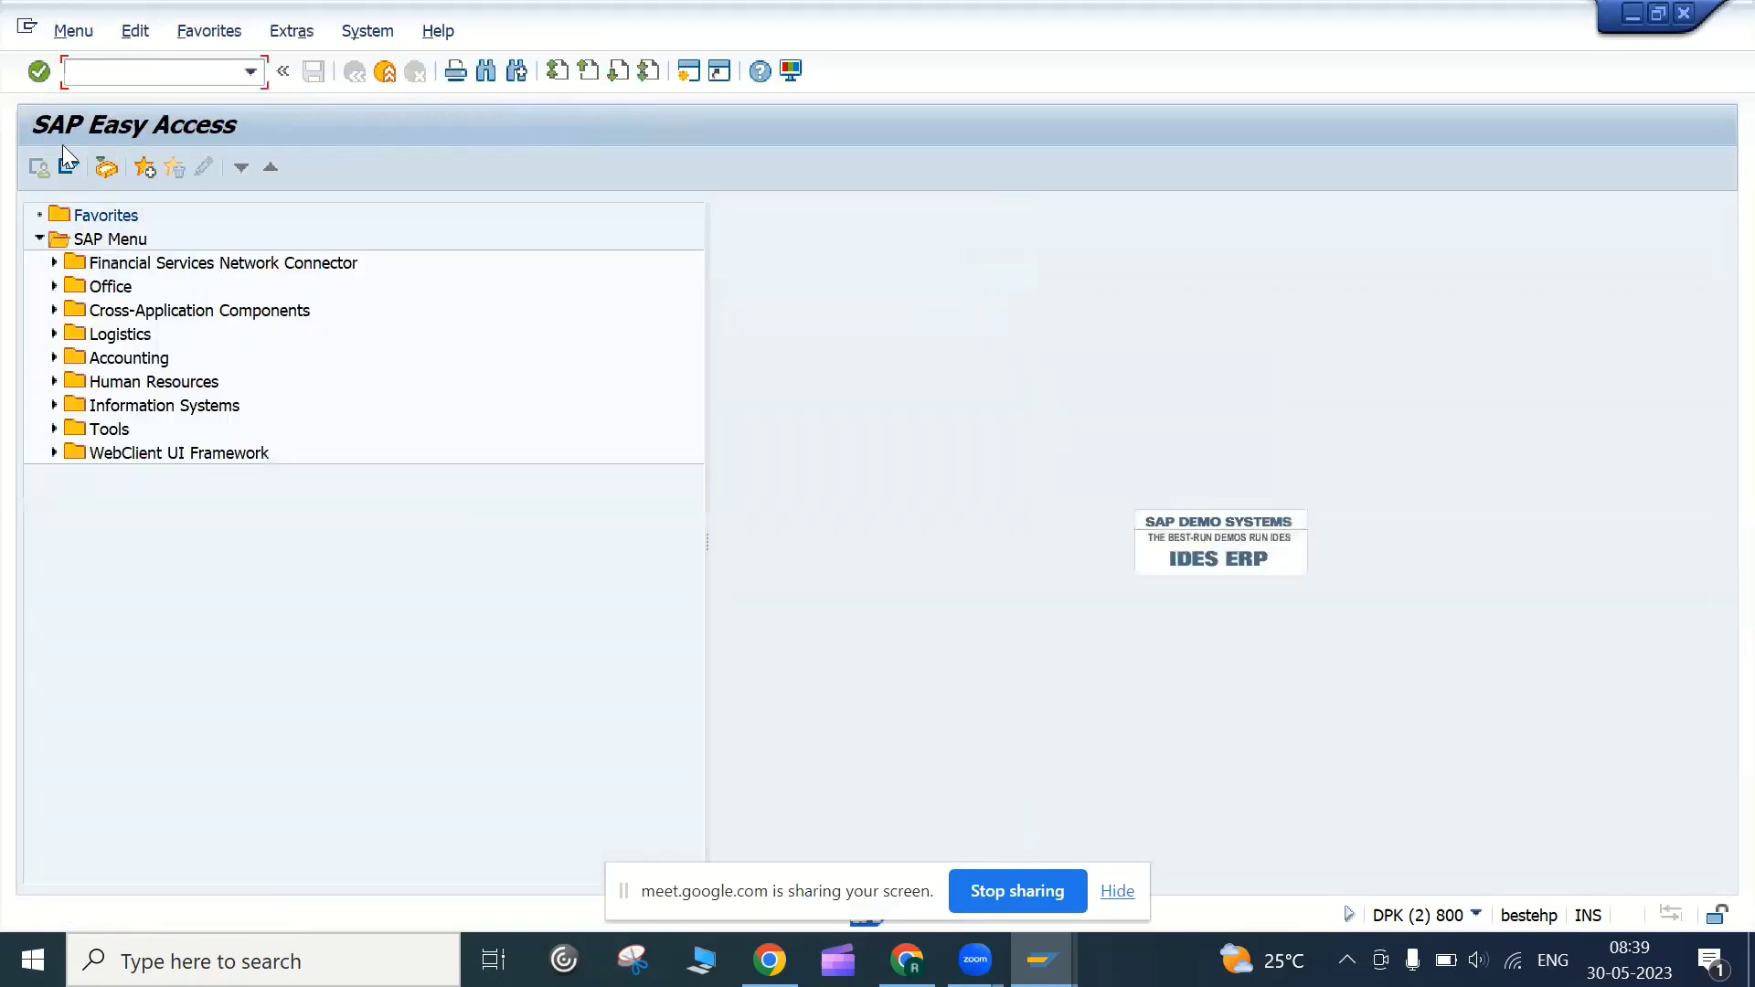
Start a new sales order in transaction VA01 with order type OR and division 00
{"action": "type", "text": "vd"}
{"action": "key", "text": "BackSpace"}
{"action": "type", "text": "a01"}
{"action": "key", "text": "Return"}
{"action": "type", "text": "or"}
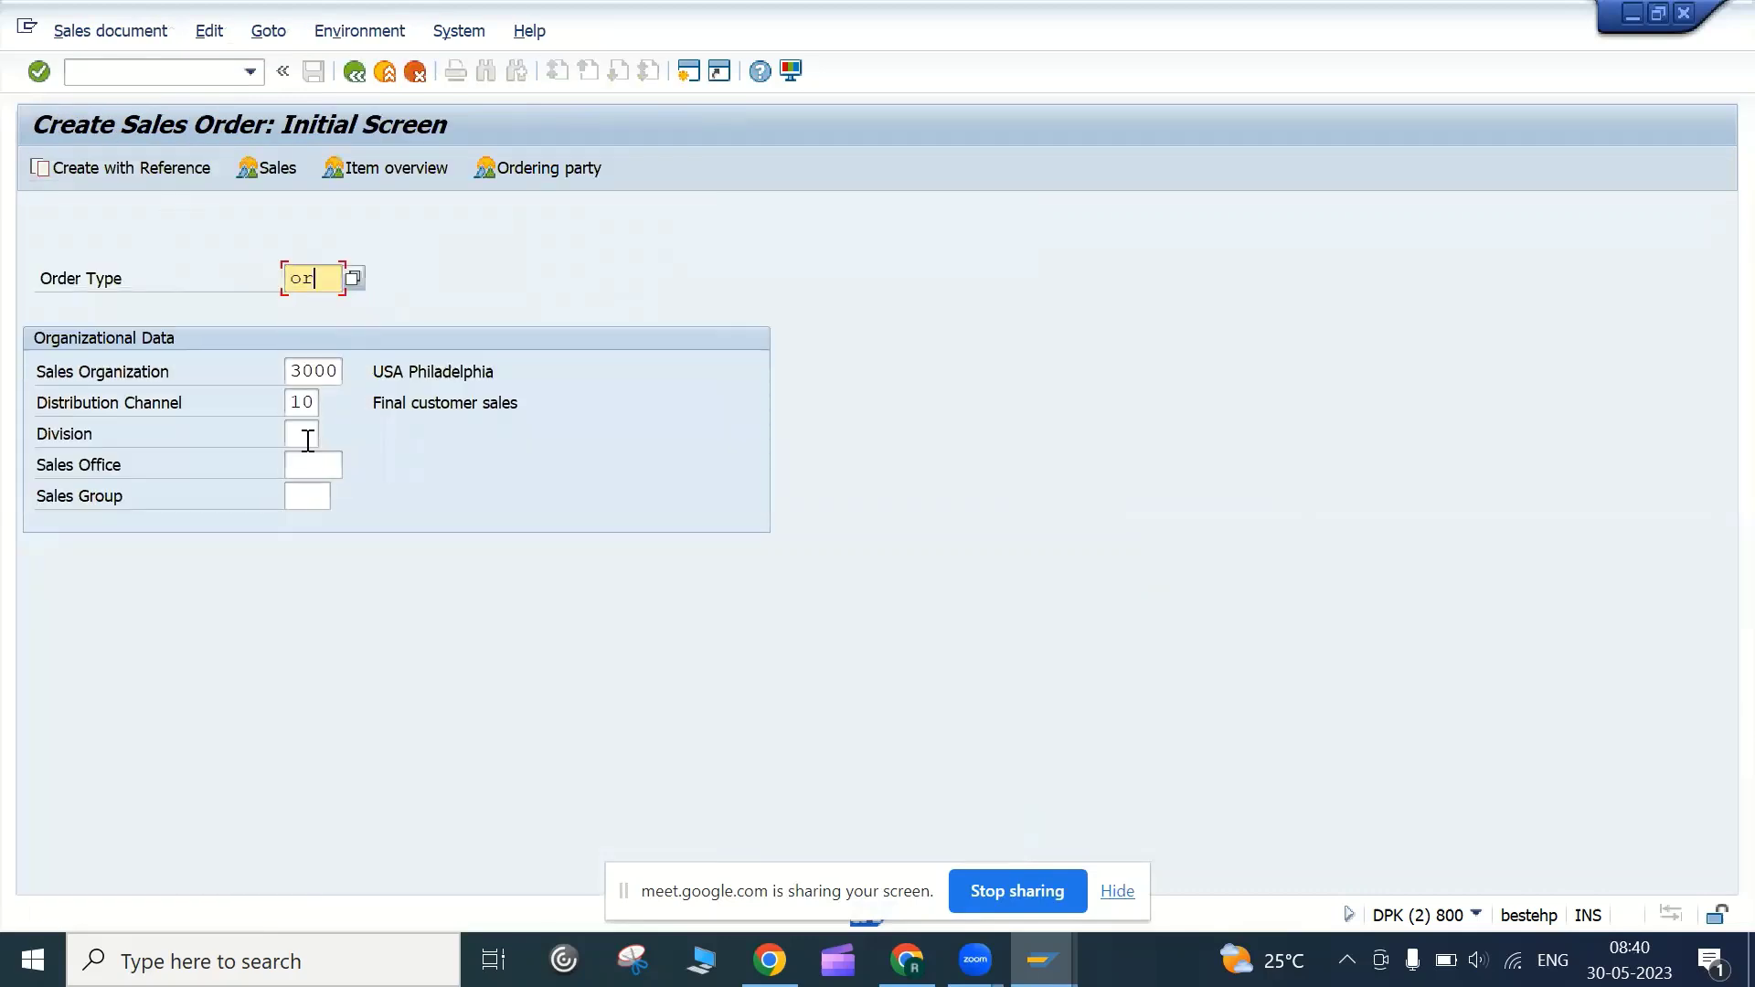
{"action": "left_click", "coordinate": [308, 443]}
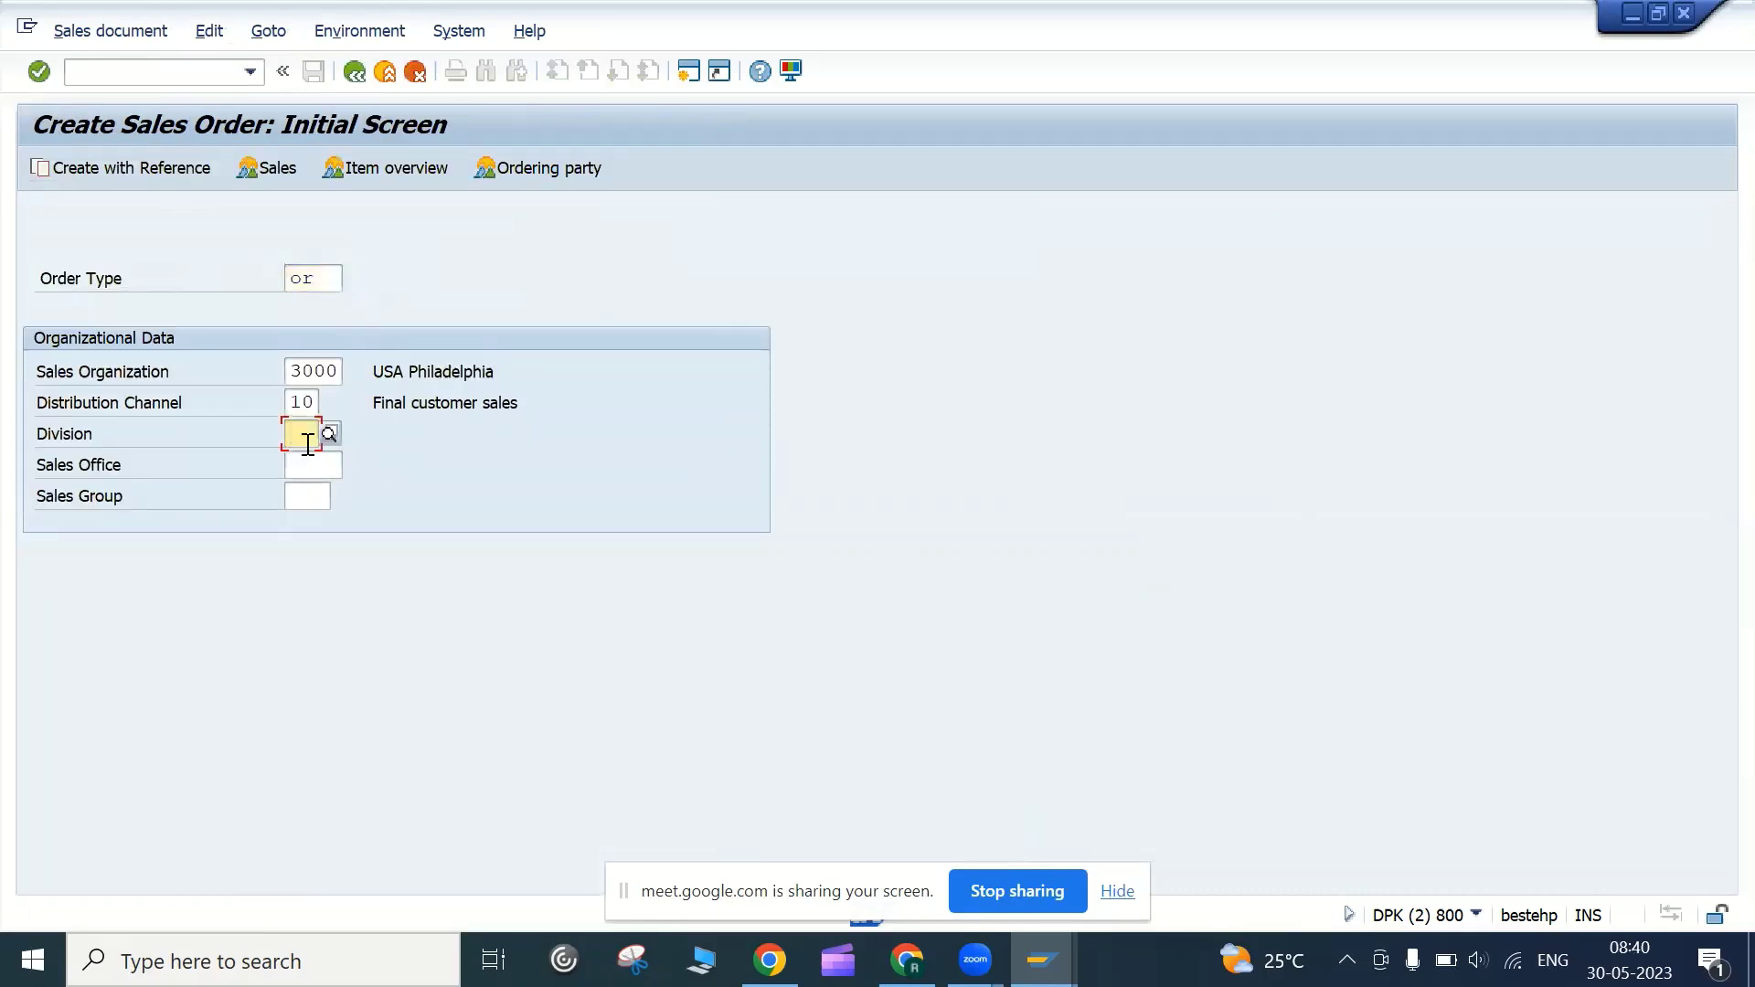
{"action": "key", "text": "space"}
{"action": "left_click", "coordinate": [302, 454]}
{"action": "key", "text": "Return"}
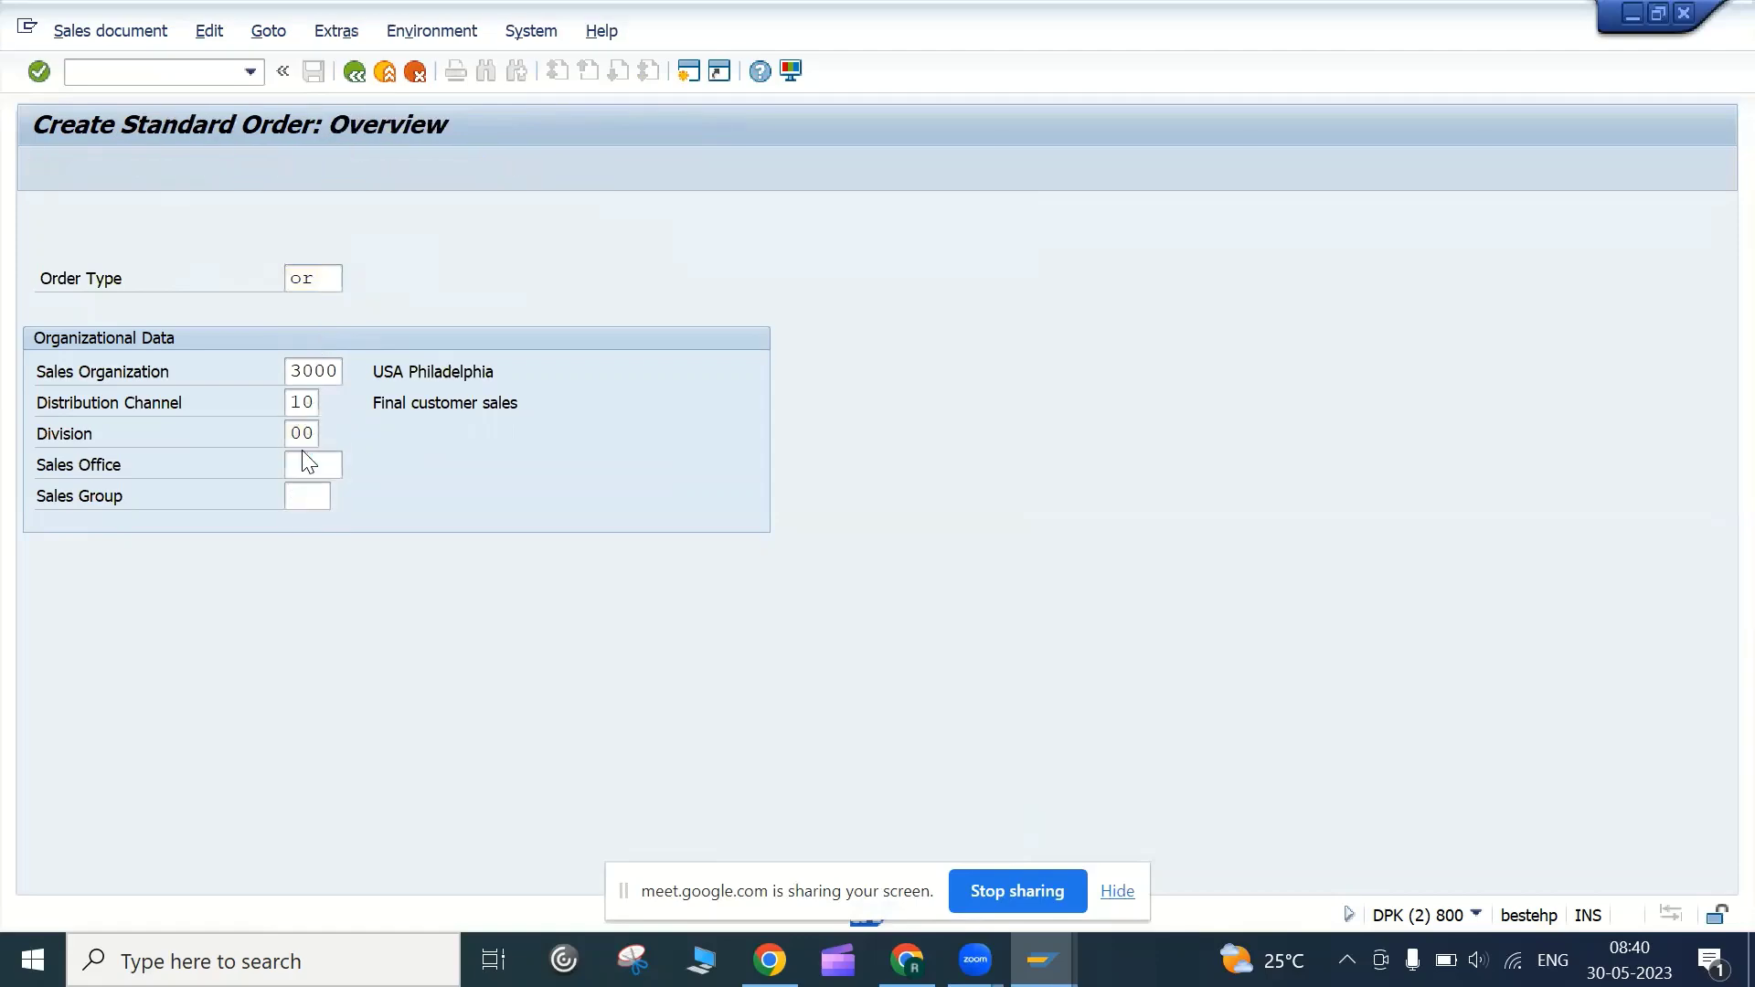
Copy the existing order's sold-to party number into the new order's Sold-To Party and Ship-To Party
{"action": "key", "text": "alt+Tab"}
{"action": "left_click_drag", "start_coordinate": [280, 248], "coordinate": [228, 248]}
{"action": "key", "text": "ctrl+c"}
{"action": "key", "text": "alt+Tab"}
{"action": "key", "text": "ctrl+v"}
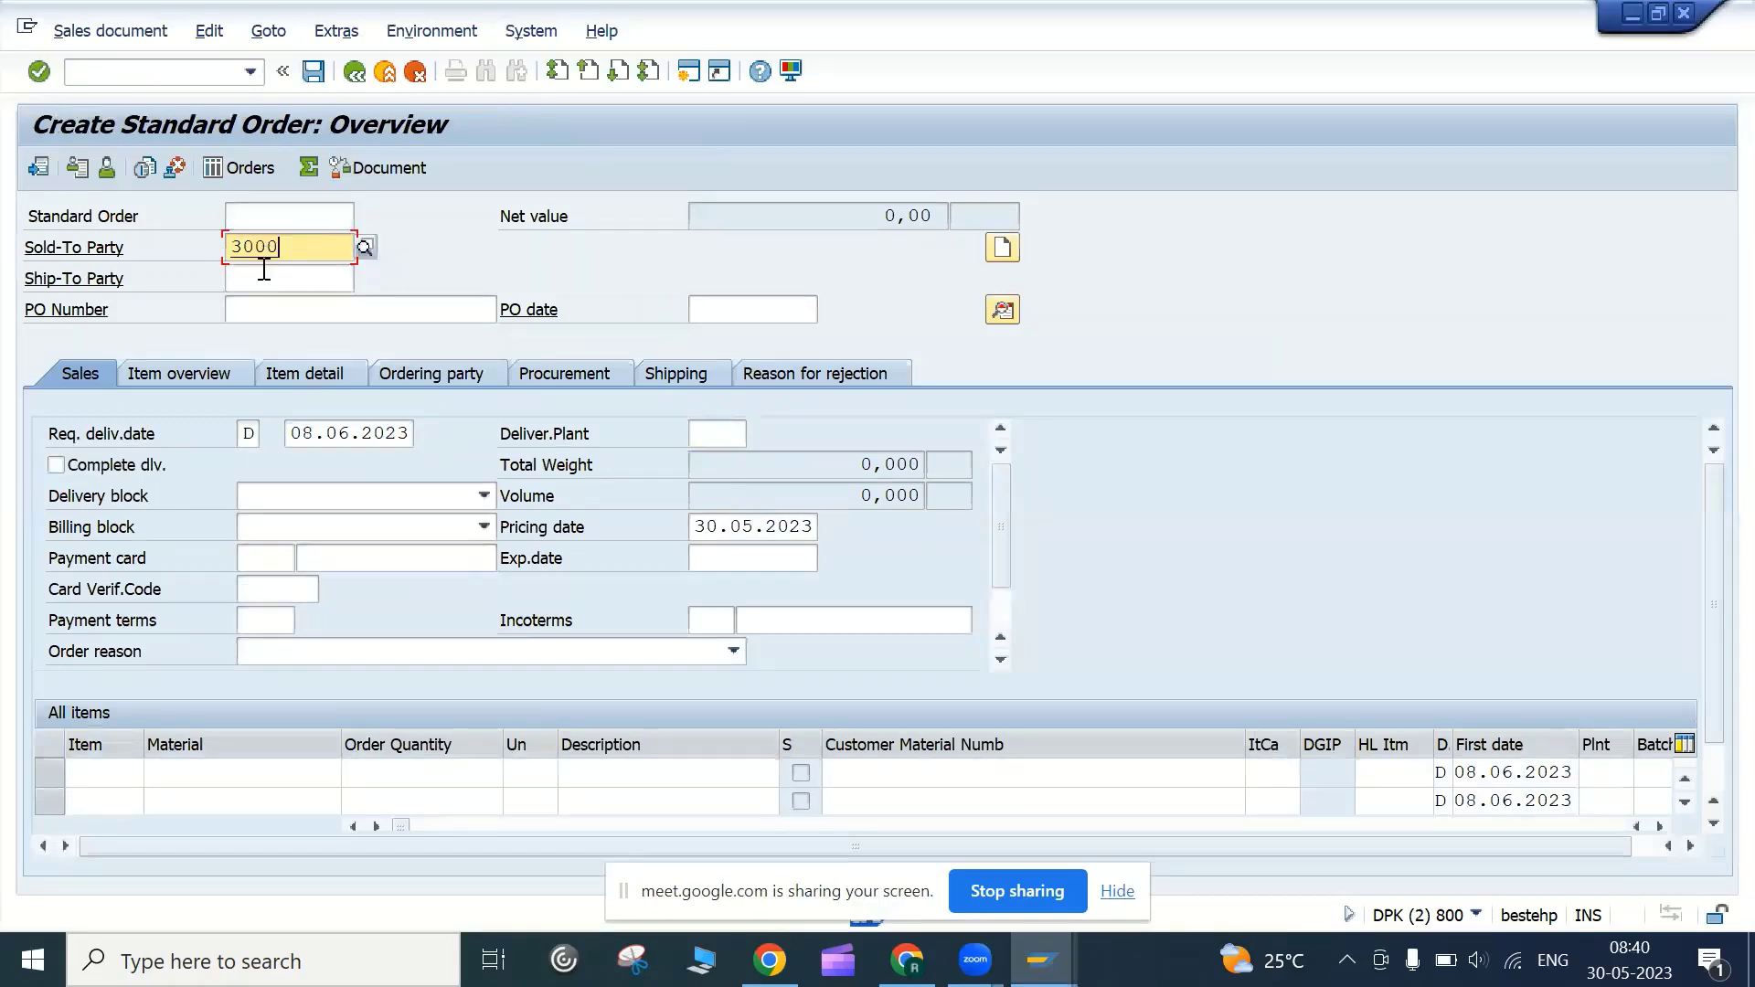
{"action": "left_click", "coordinate": [351, 276]}
{"action": "key", "text": "ctrl+v"}
Enter CMIR as the new order's PO Number and confirm the header data
{"action": "left_click", "coordinate": [239, 314]}
{"action": "type", "text": "CMIR"}
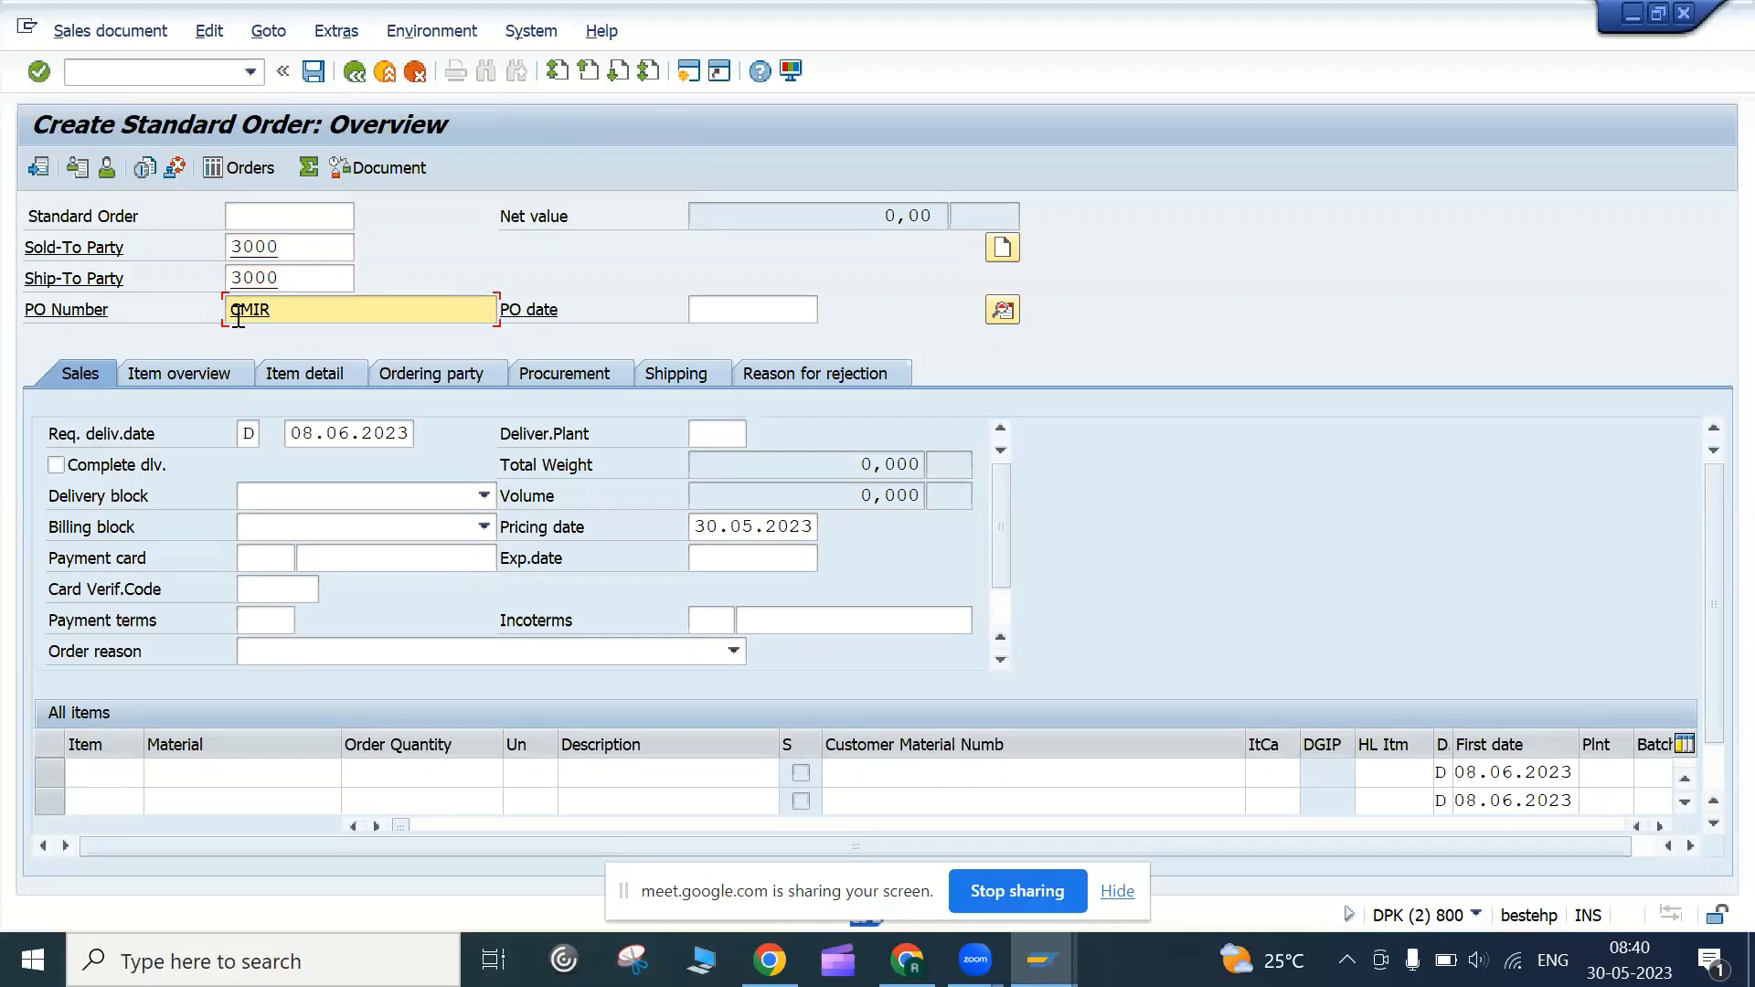
{"action": "key", "text": "Return"}
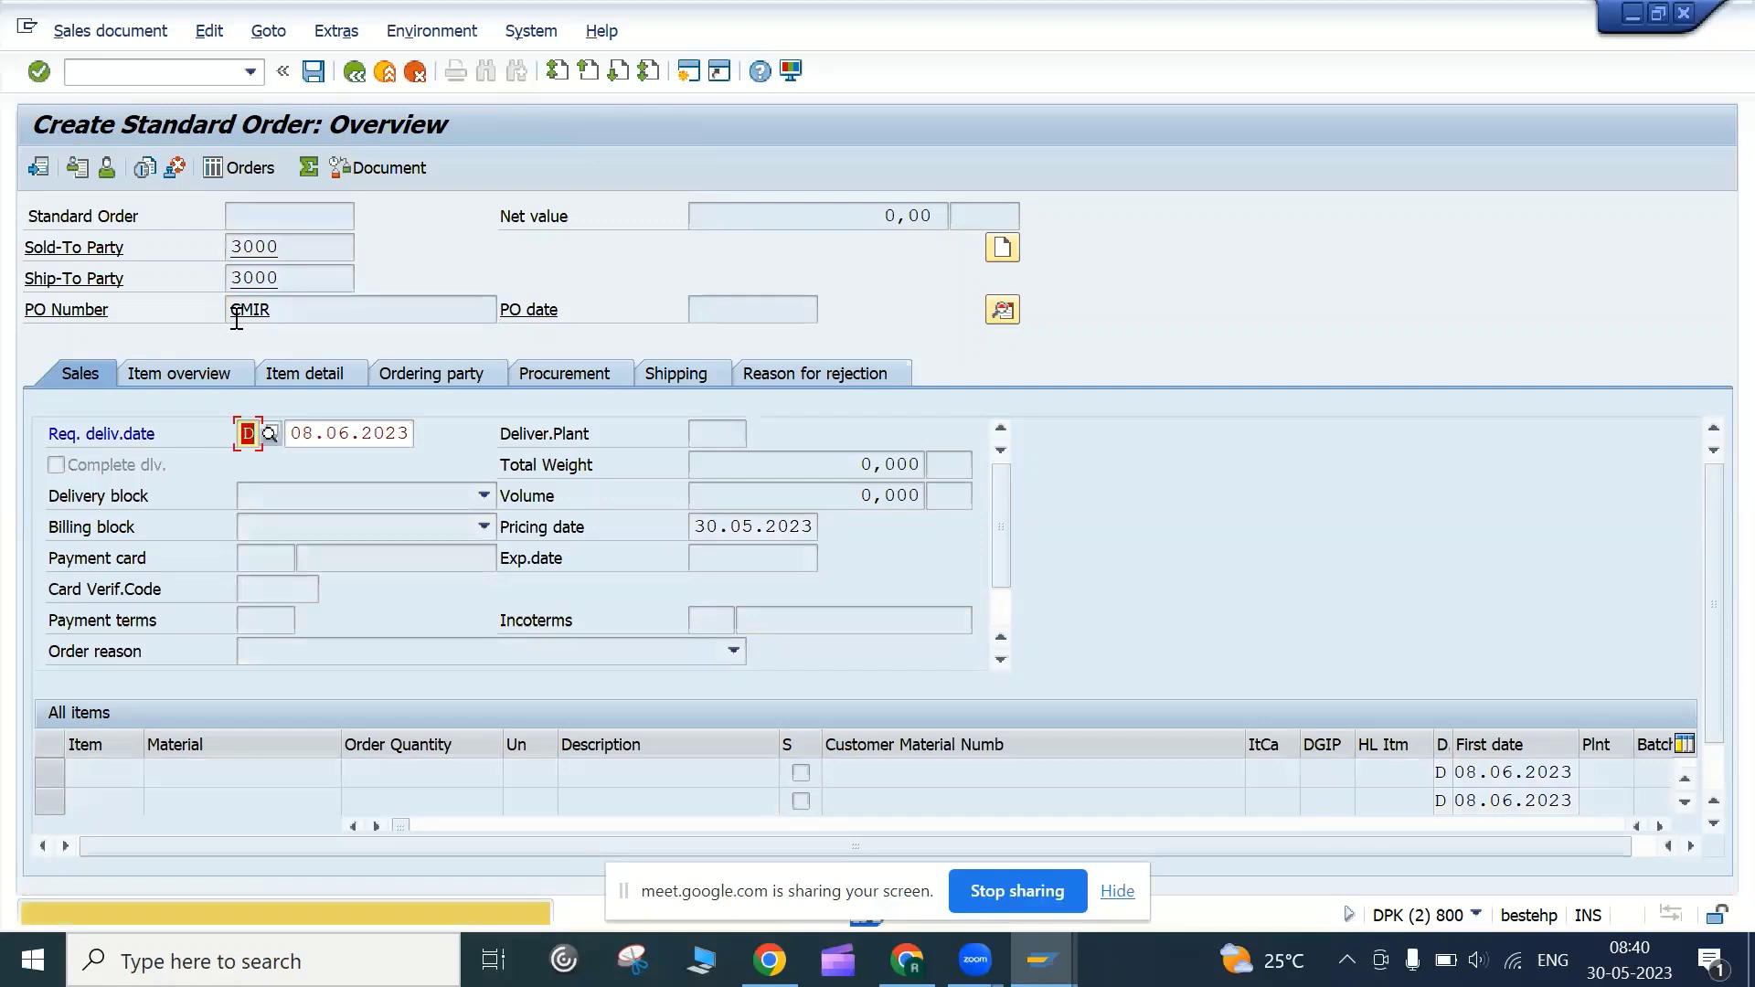
{"action": "key", "text": "Return"}
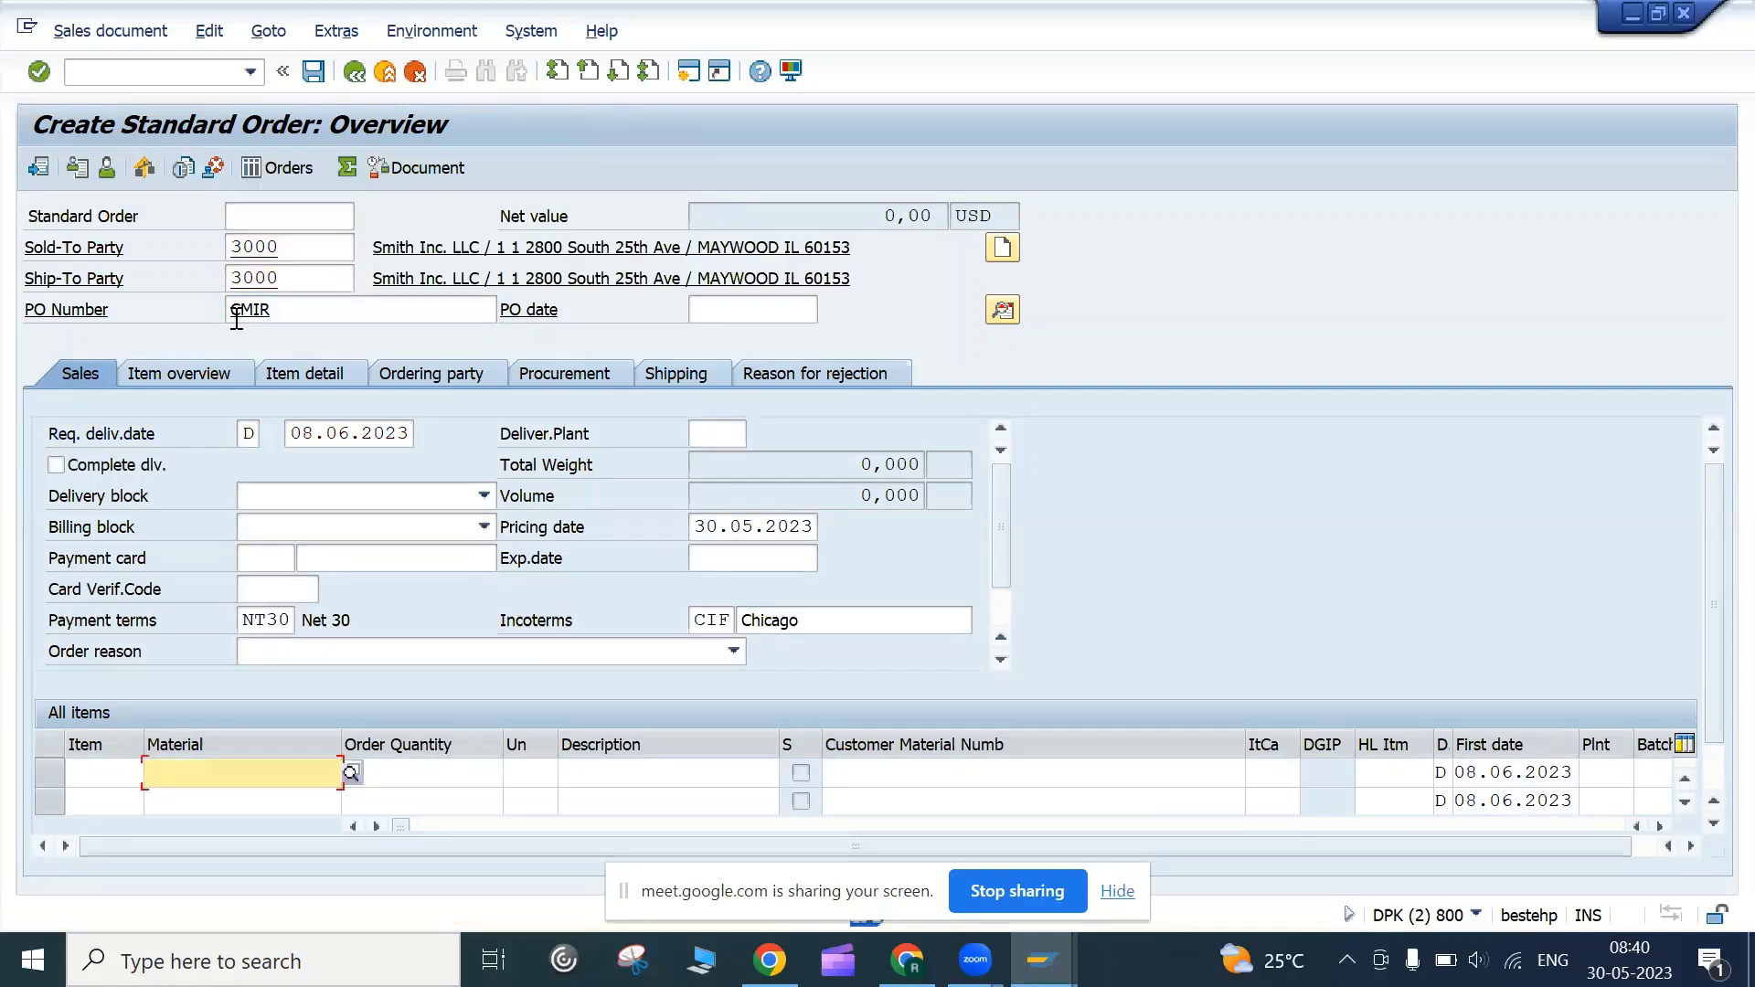
{"action": "left_click", "coordinate": [306, 318]}
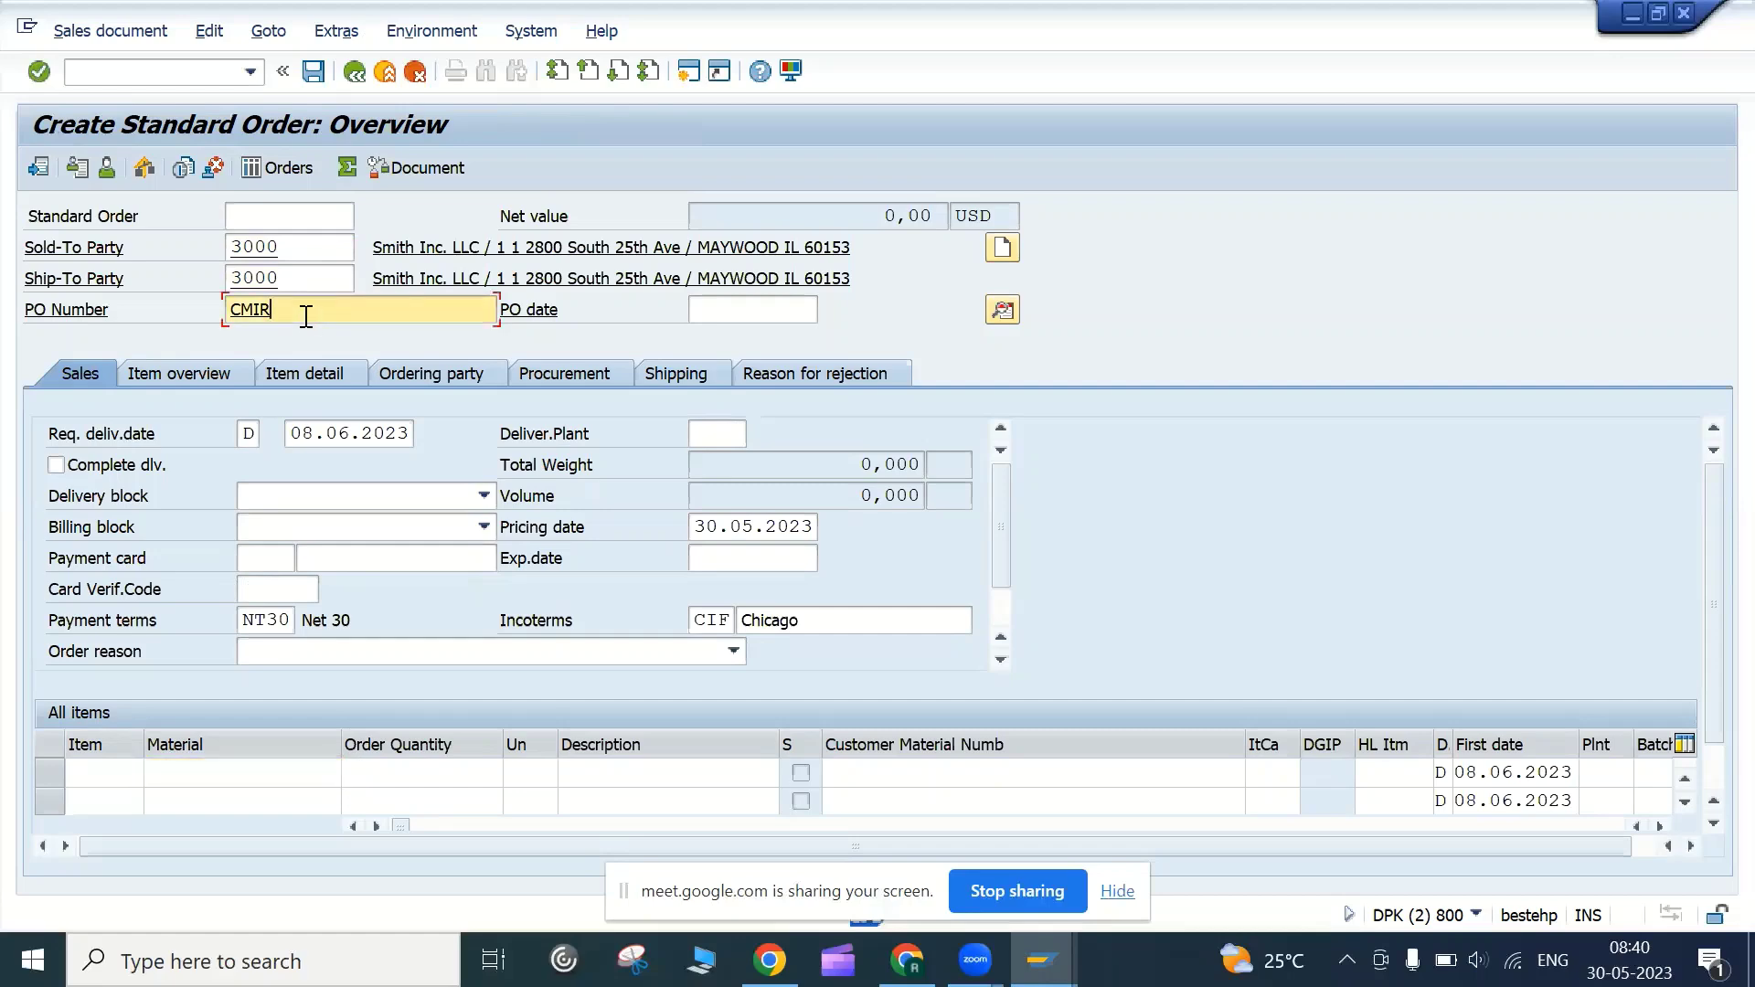
Copy material 100-100 from the existing order into the new order's first item with quantity 1 and confirm it
{"action": "left_click", "coordinate": [299, 768]}
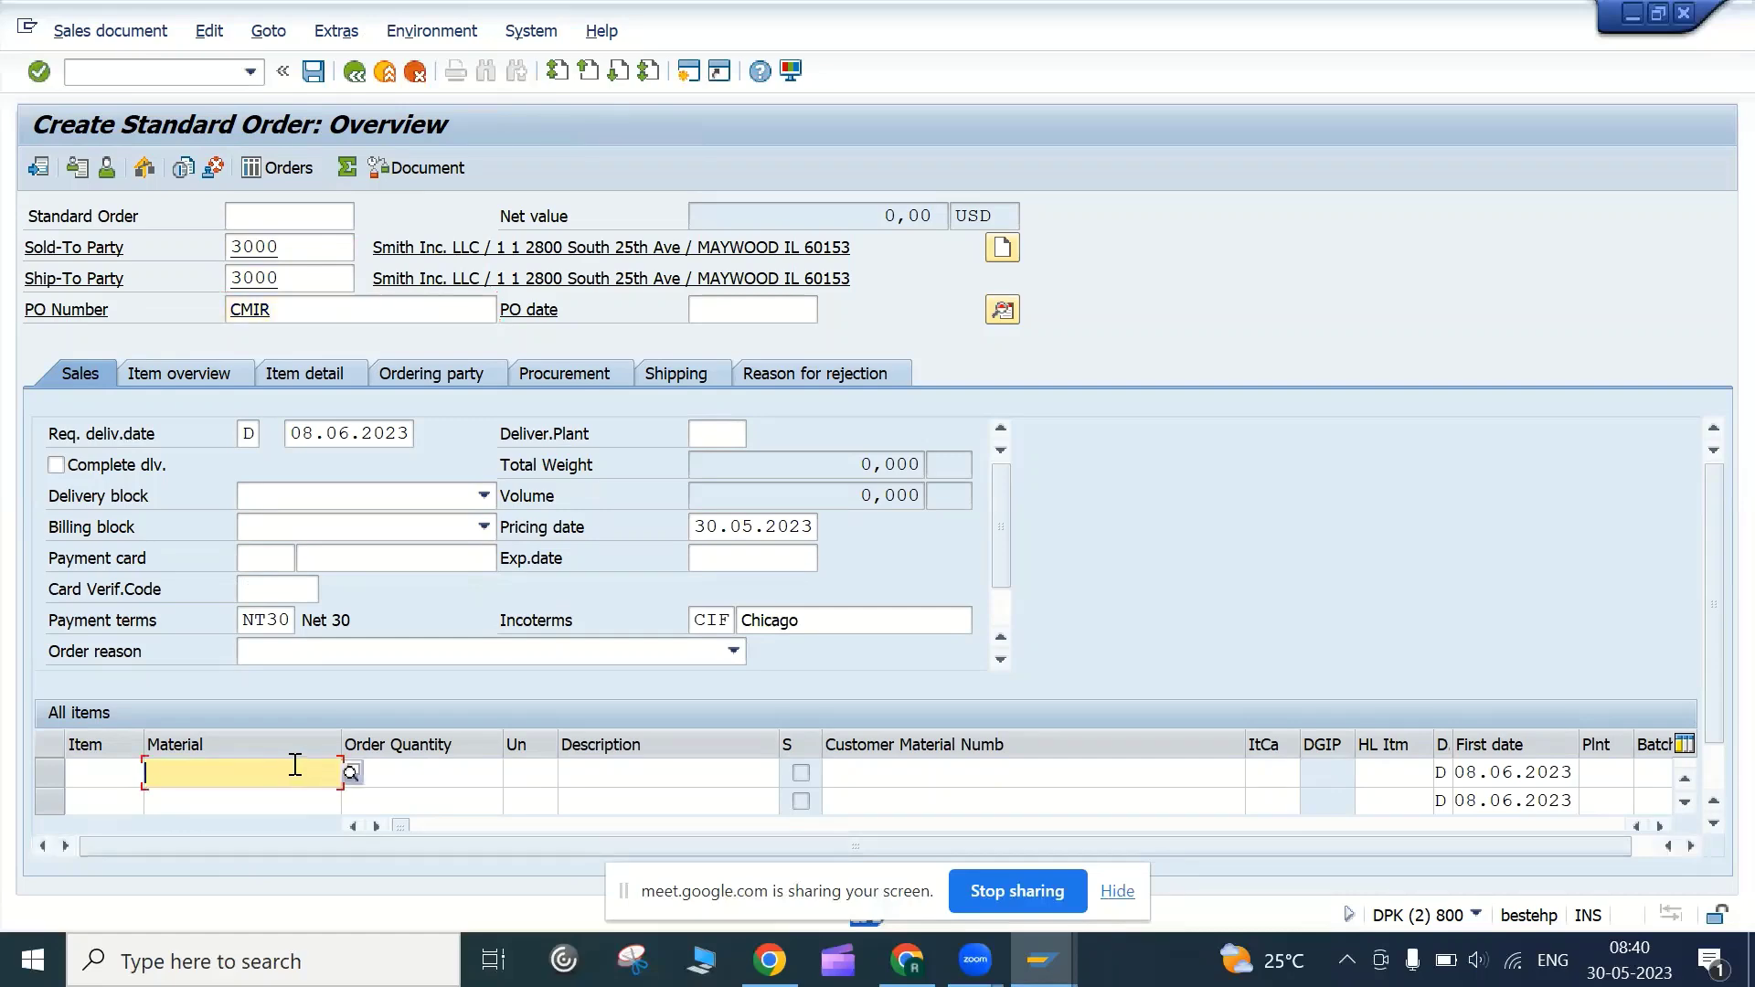
{"action": "key", "text": "alt+Tab"}
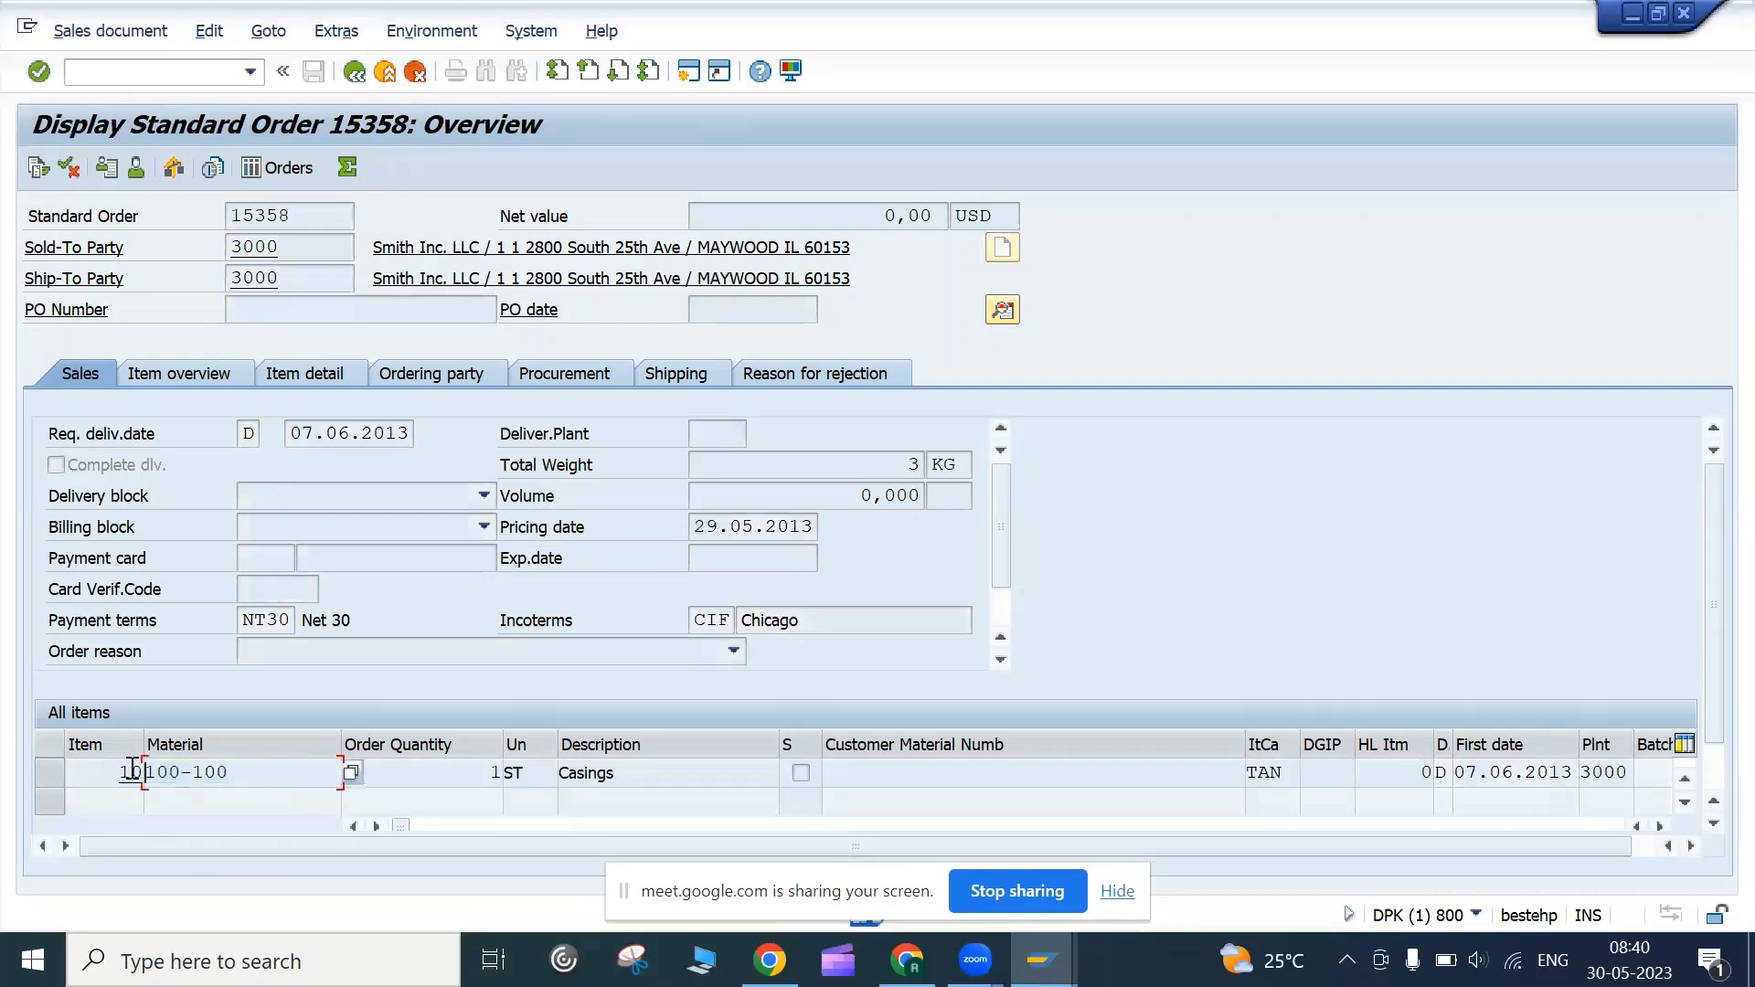
{"action": "key", "text": "alt+Tab"}
{"action": "key", "text": "ctrl+v"}
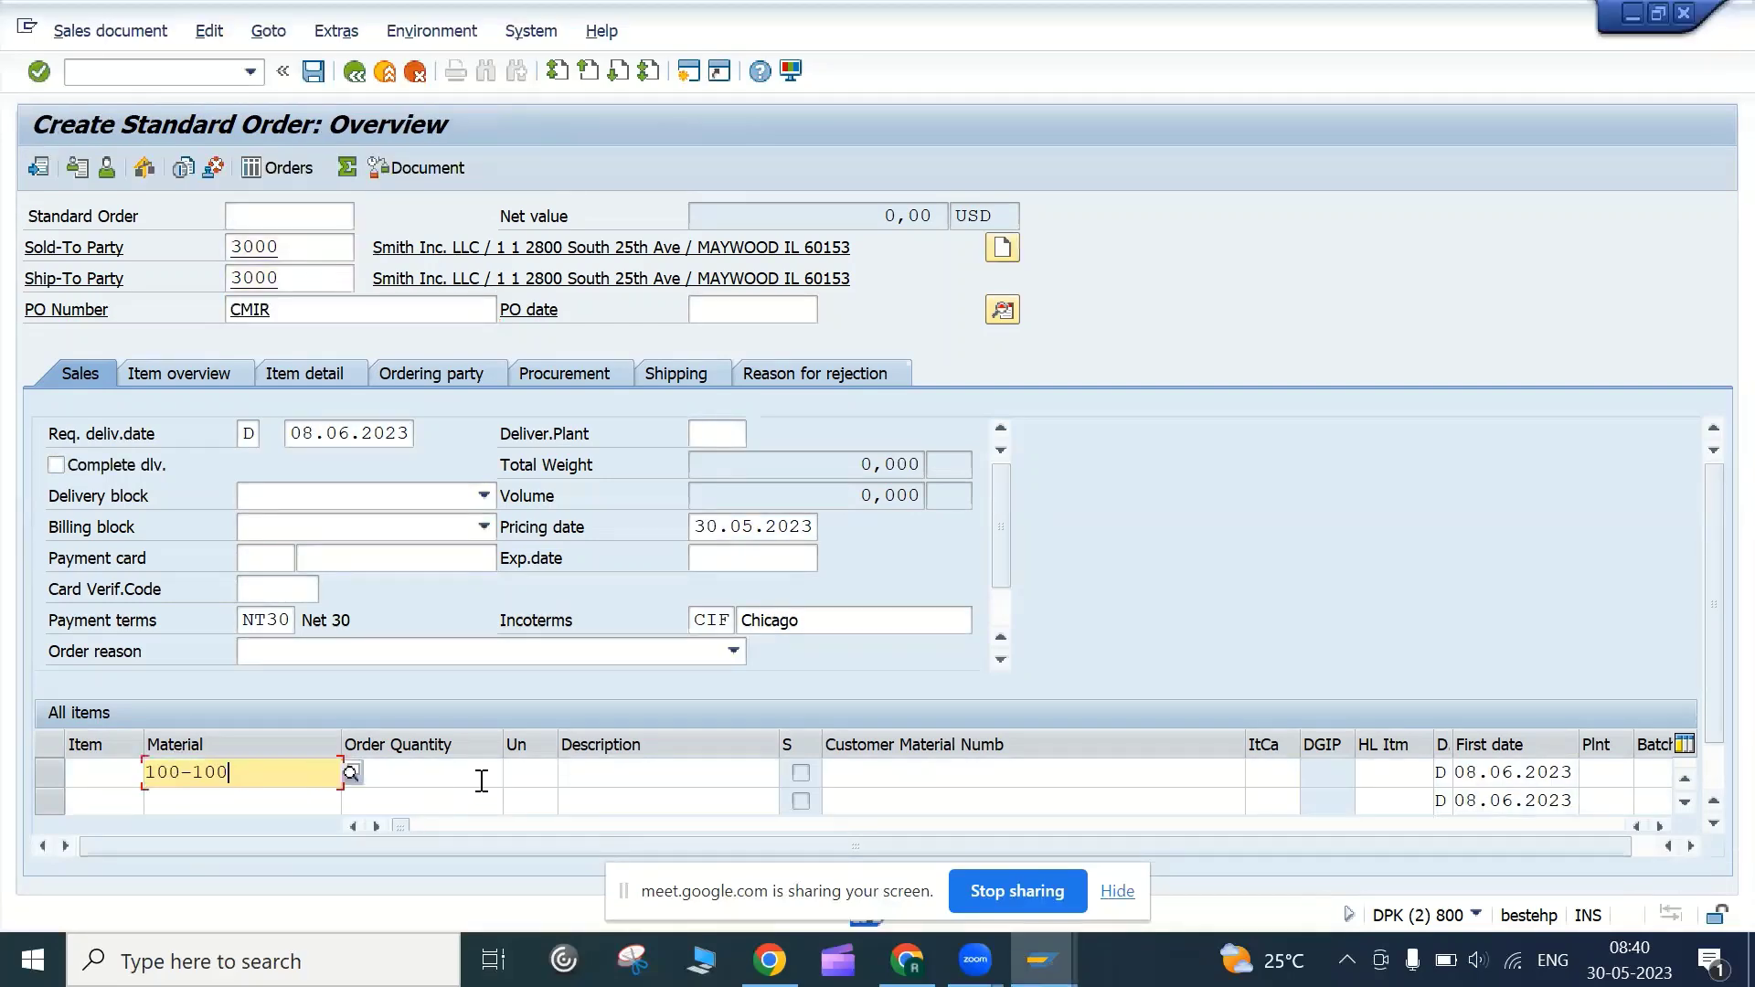
{"action": "left_click", "coordinate": [482, 778]}
{"action": "type", "text": "1"}
{"action": "key", "text": "Return"}
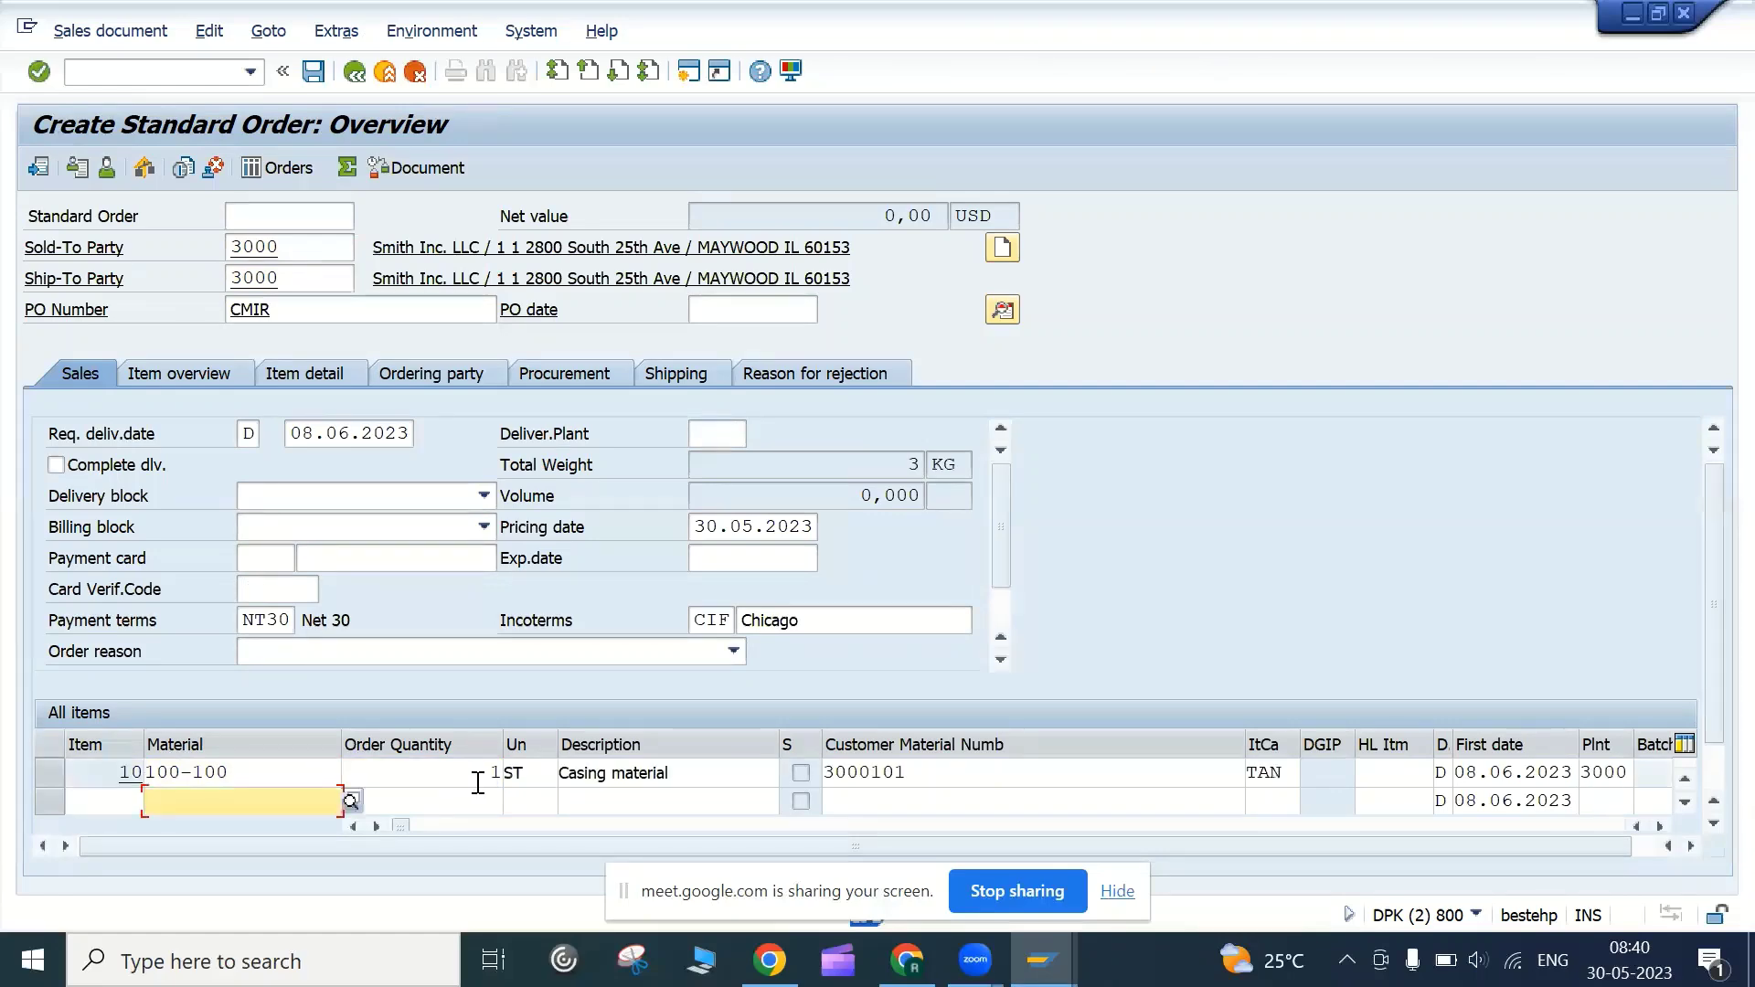
Examine the new order item's description, customer material number and material for values taken from the info record
{"action": "left_click", "coordinate": [710, 770]}
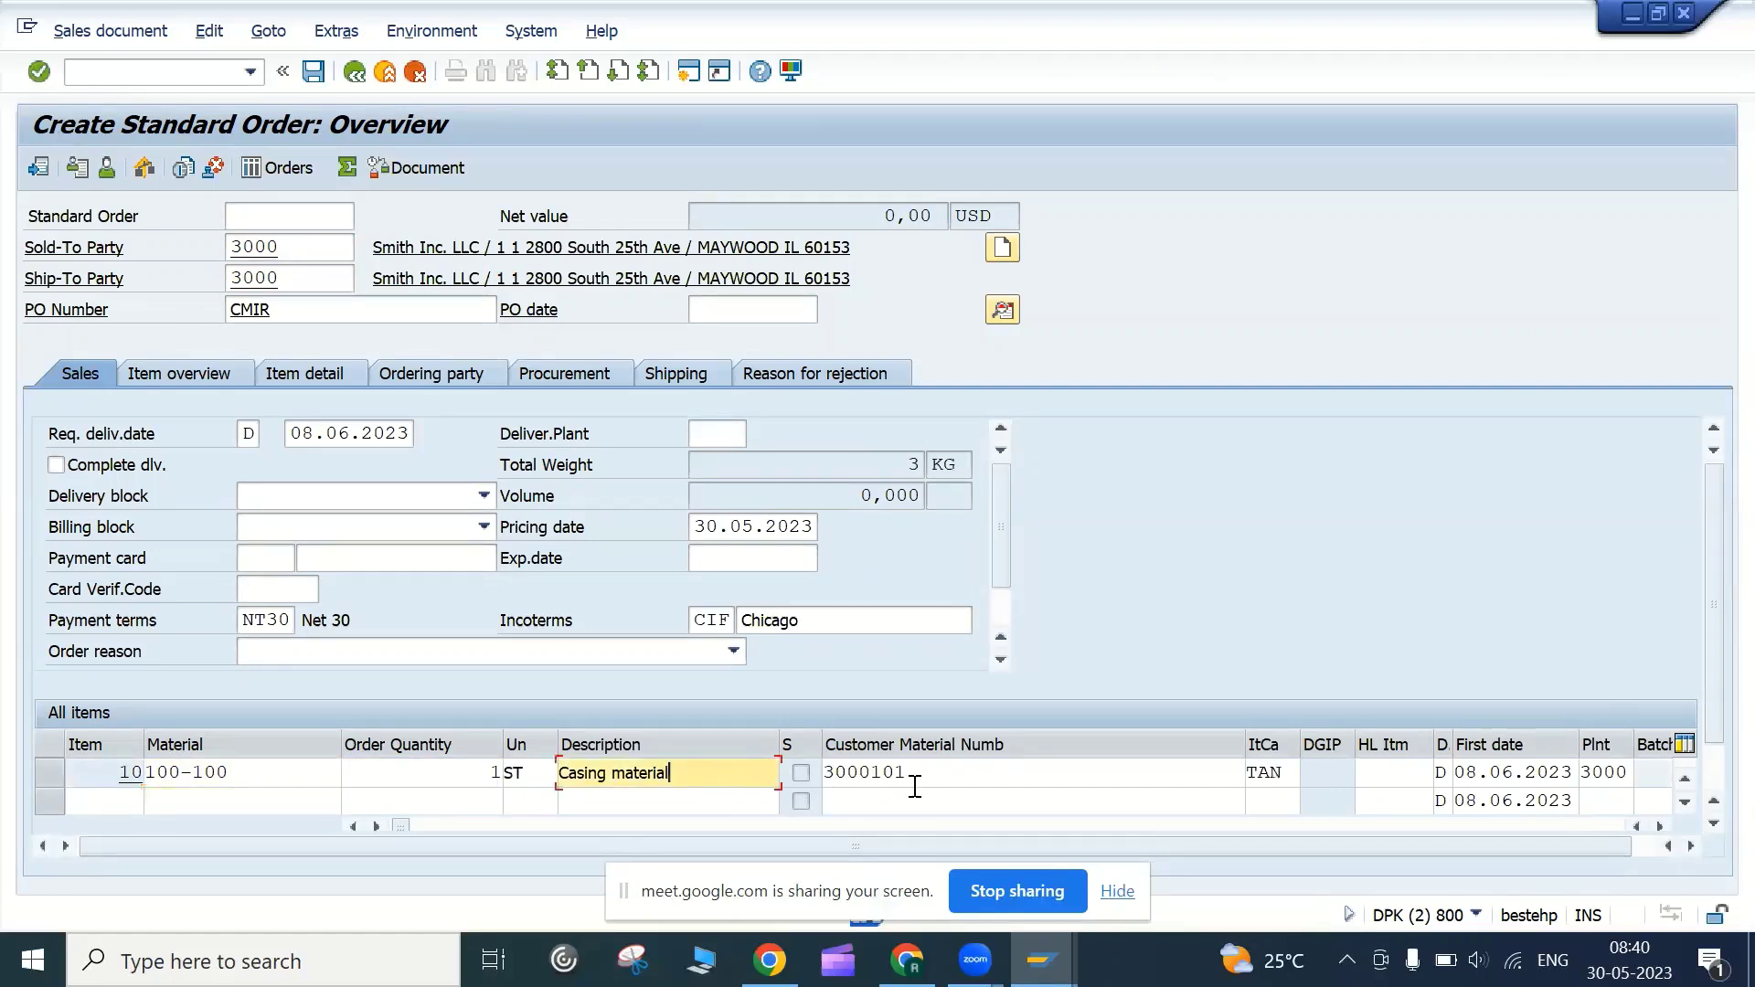
{"action": "left_click", "coordinate": [941, 770]}
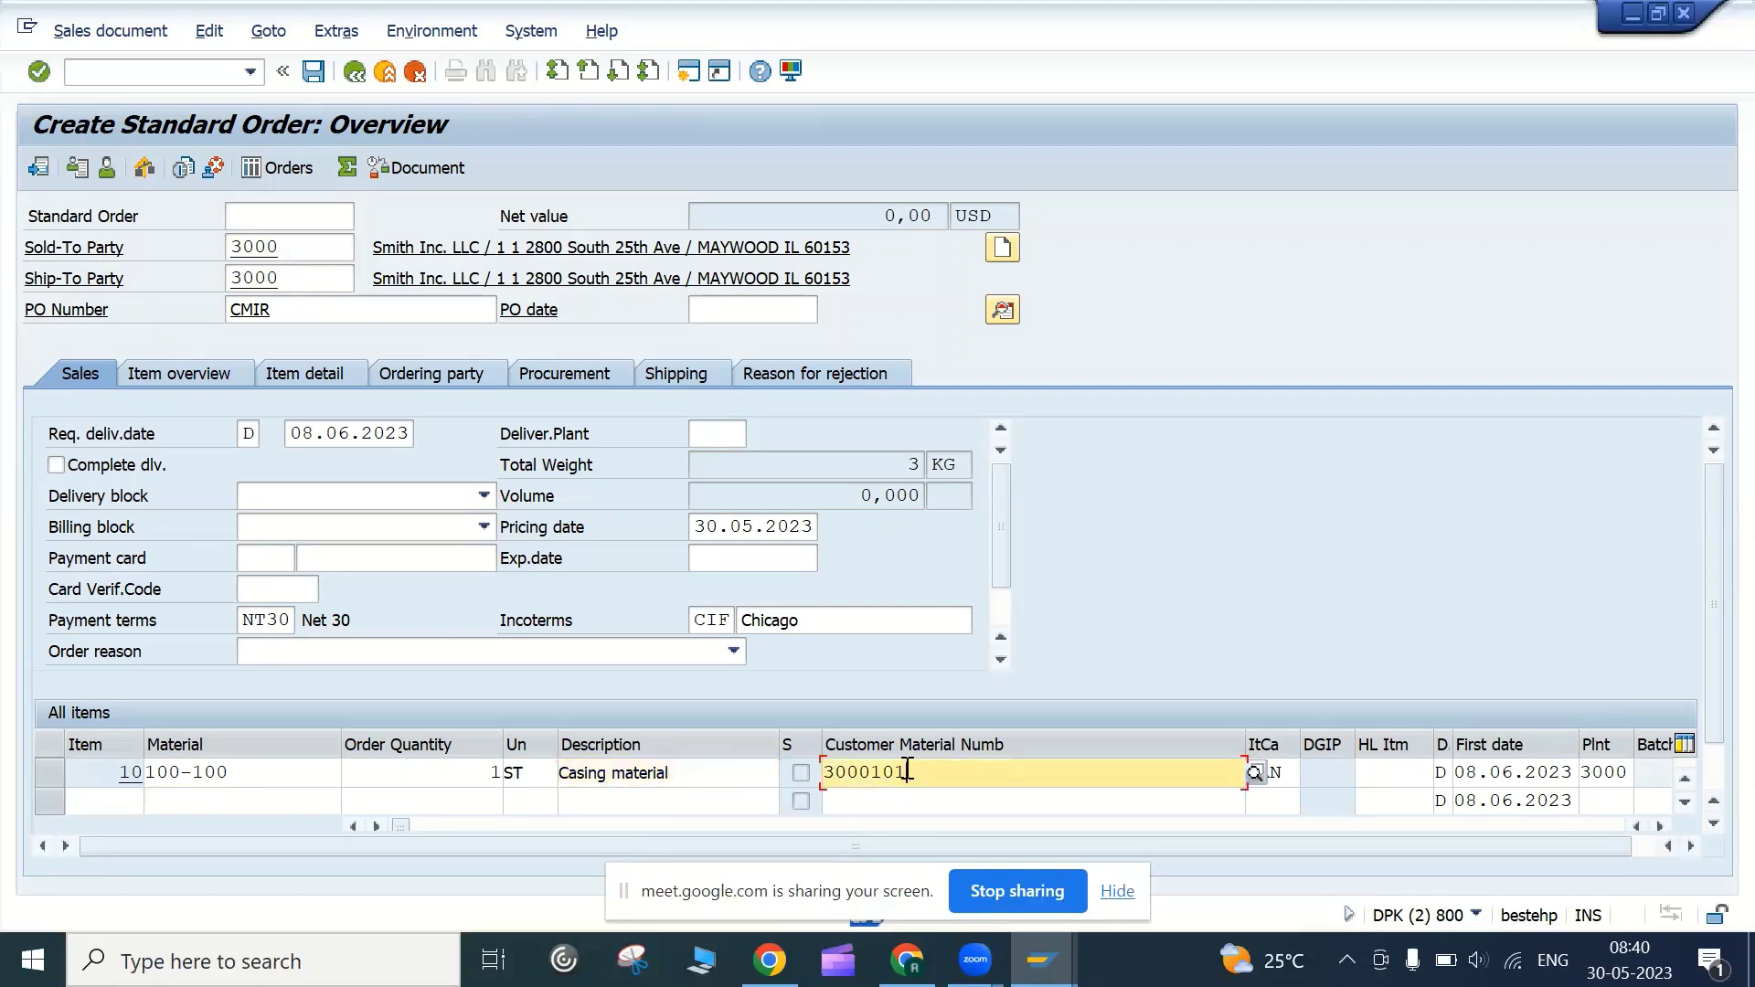
{"action": "left_click", "coordinate": [706, 774]}
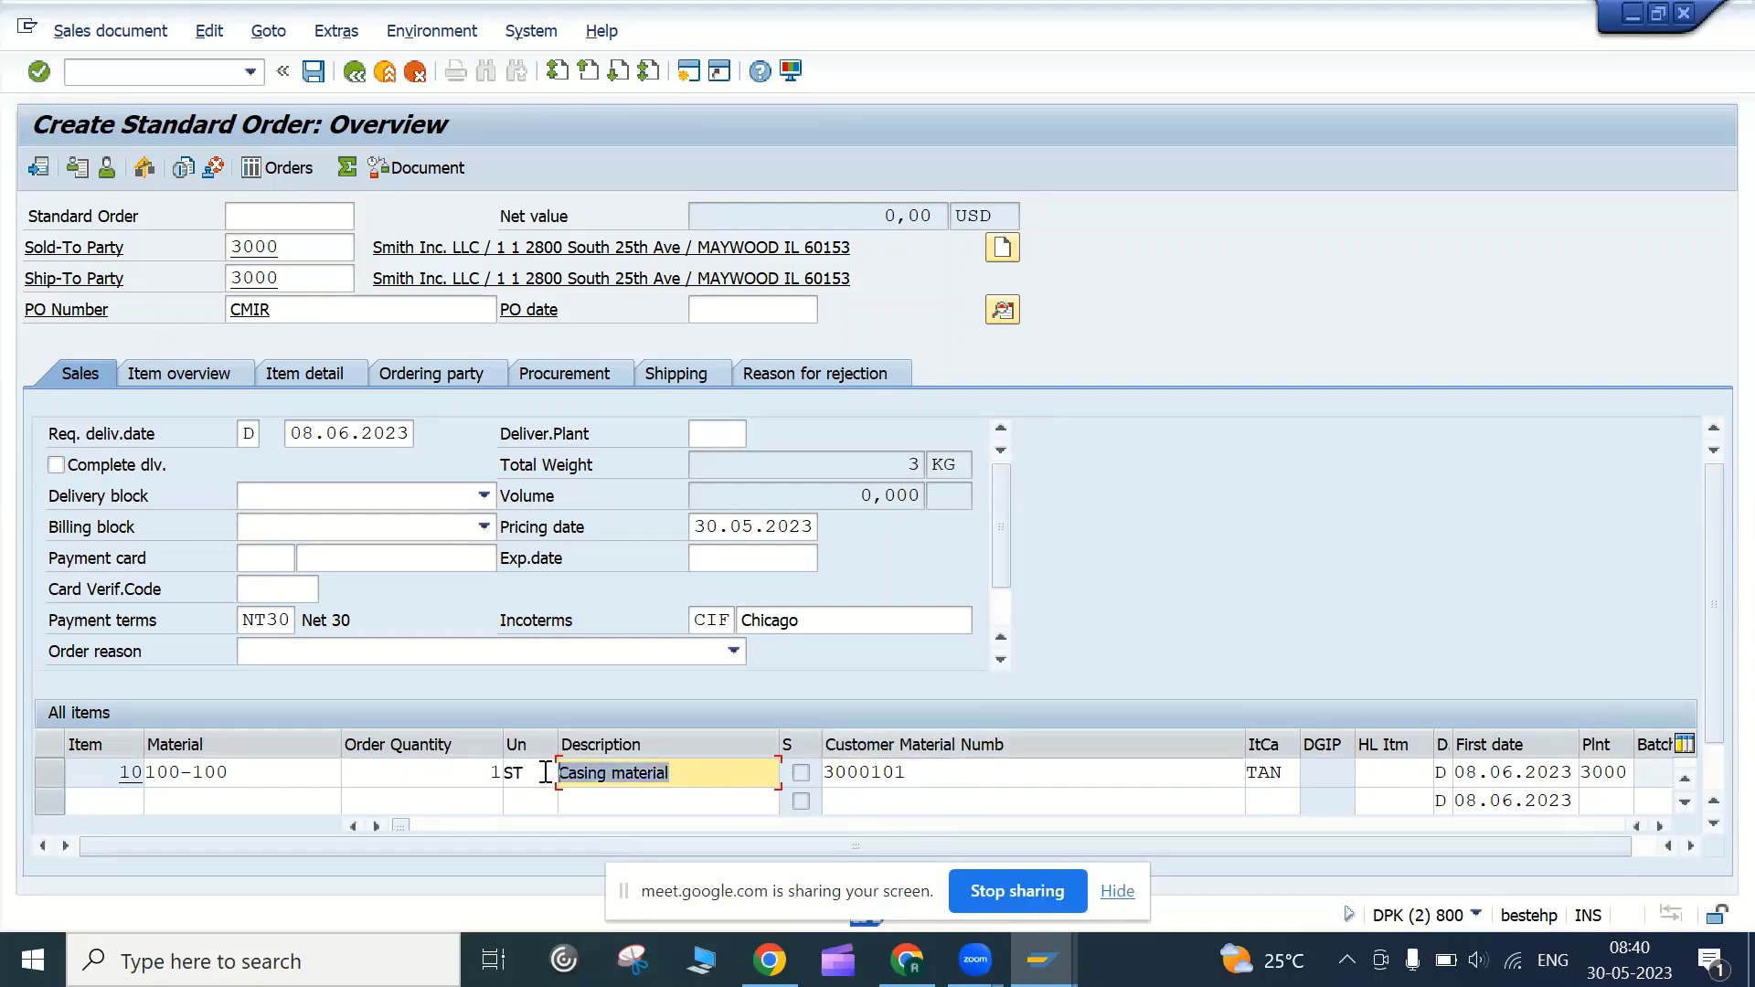
{"action": "left_click_drag", "start_coordinate": [247, 773], "coordinate": [69, 795]}
{"action": "left_click", "coordinate": [1296, 834]}
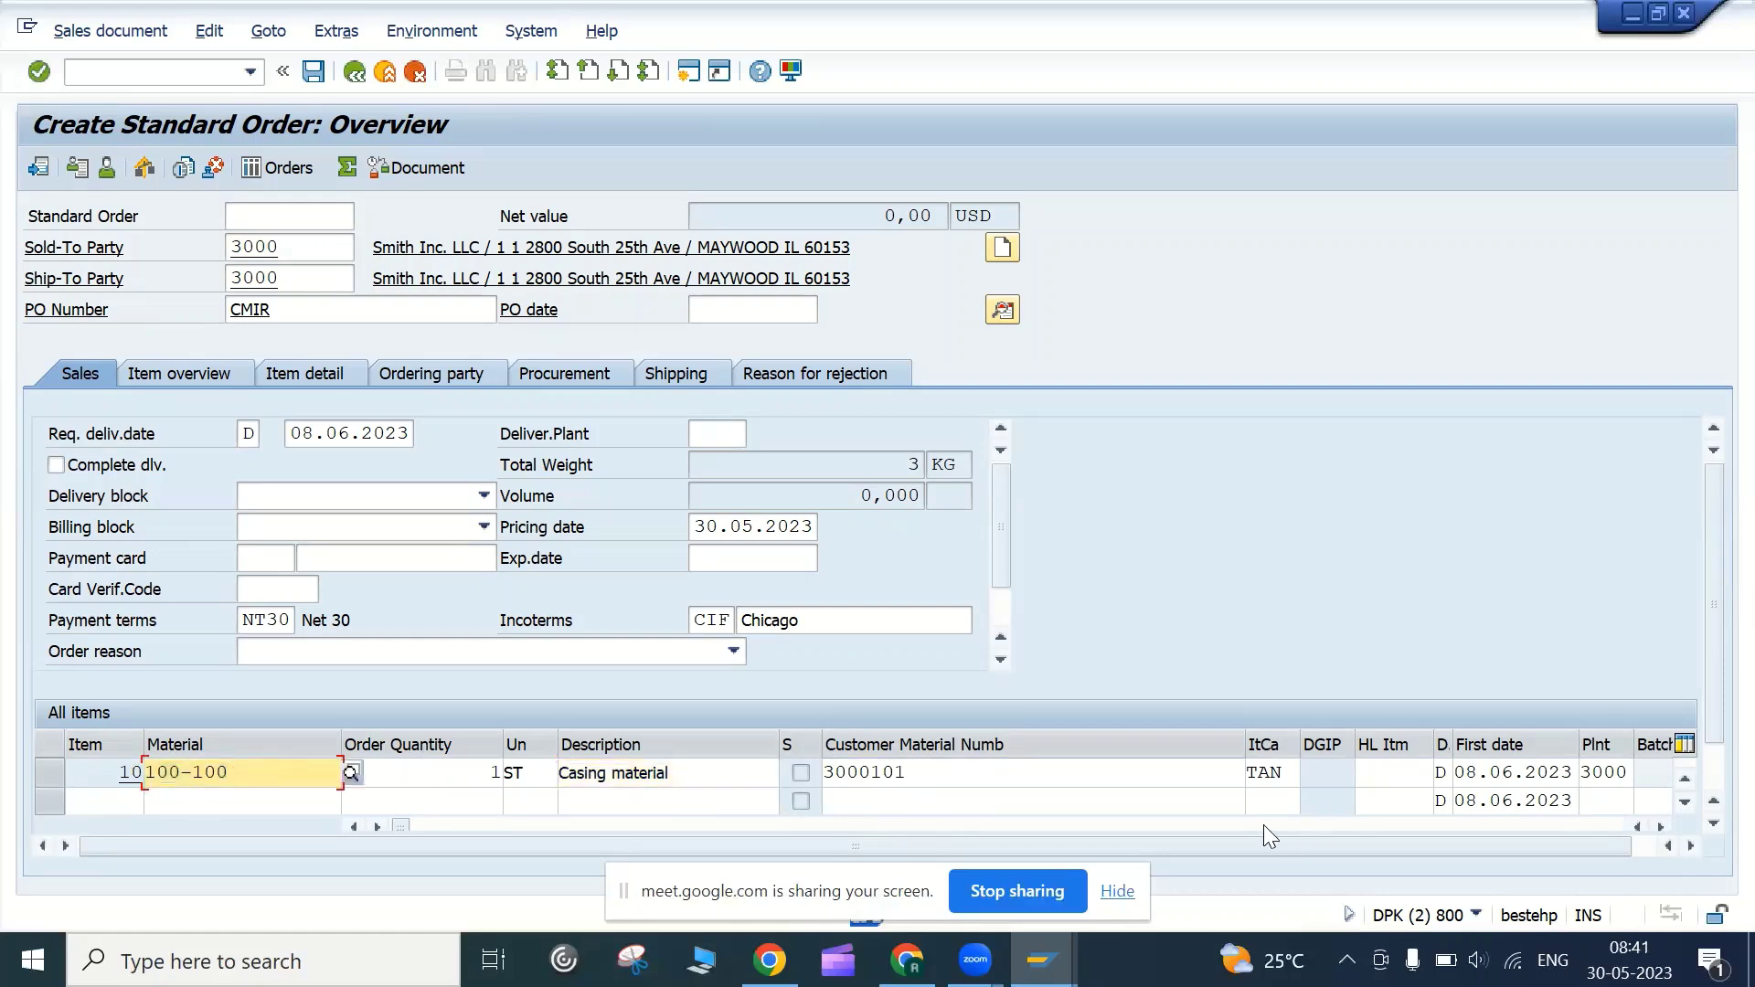
{"action": "left_click", "coordinate": [645, 799]}
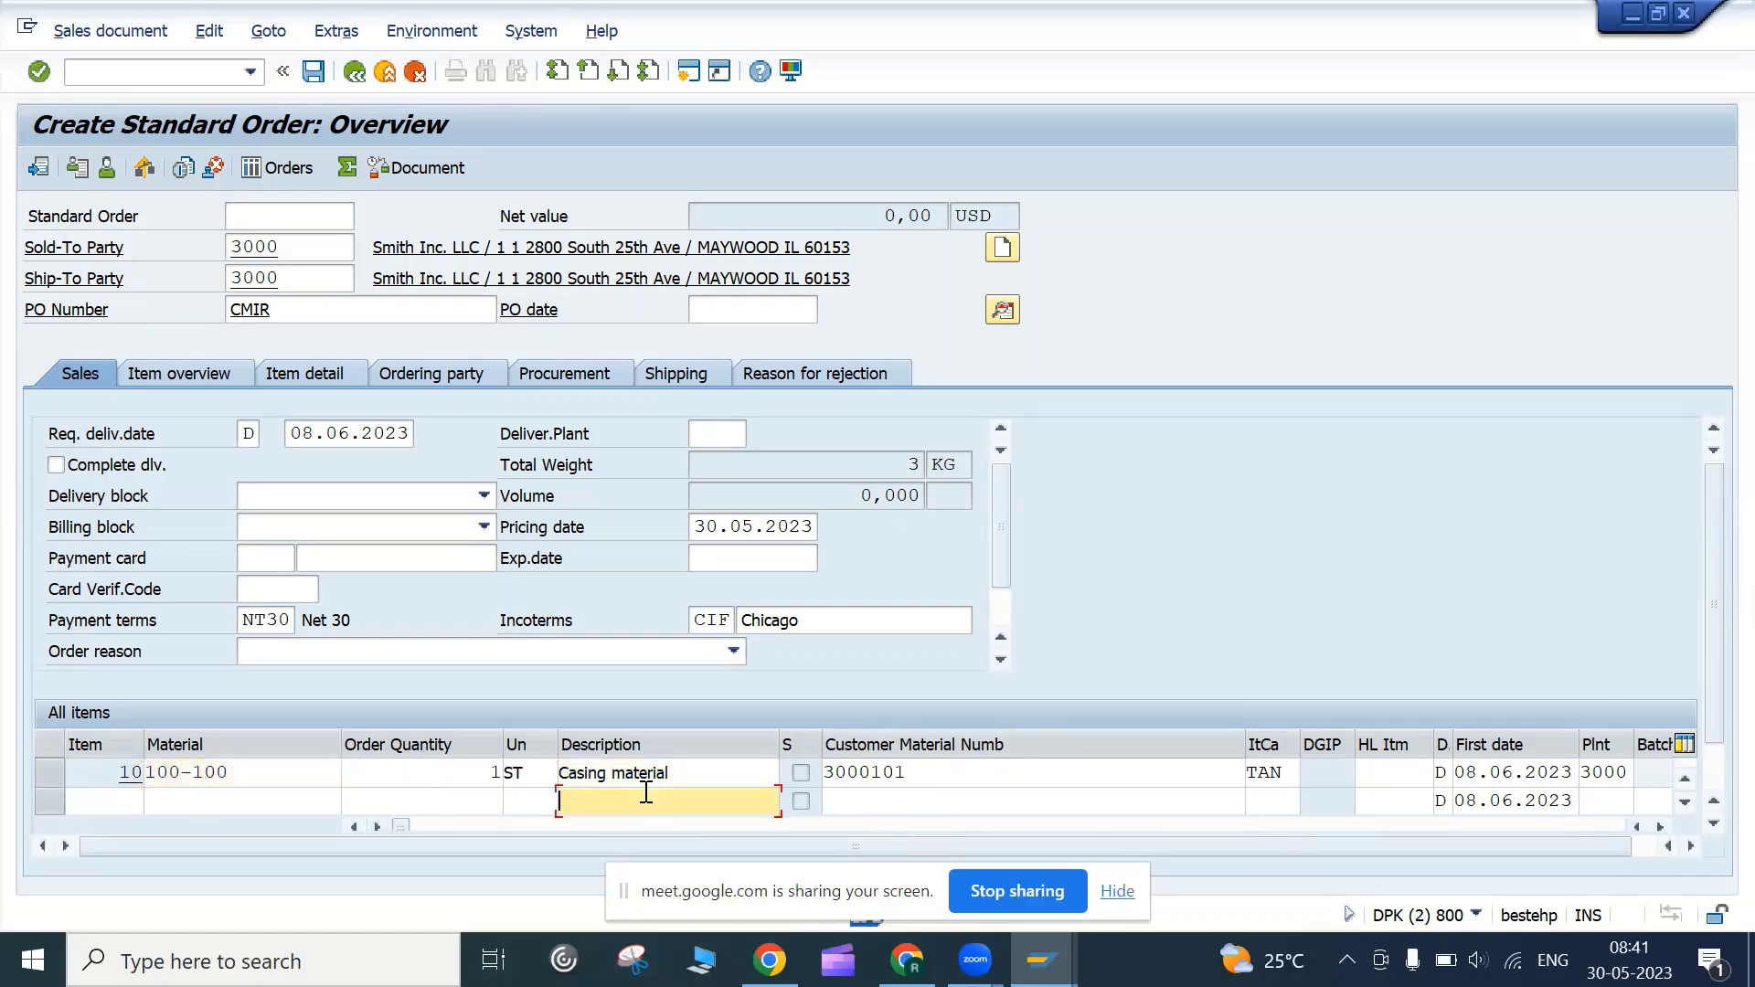
{"action": "left_click", "coordinate": [668, 773]}
{"action": "left_click", "coordinate": [885, 775]}
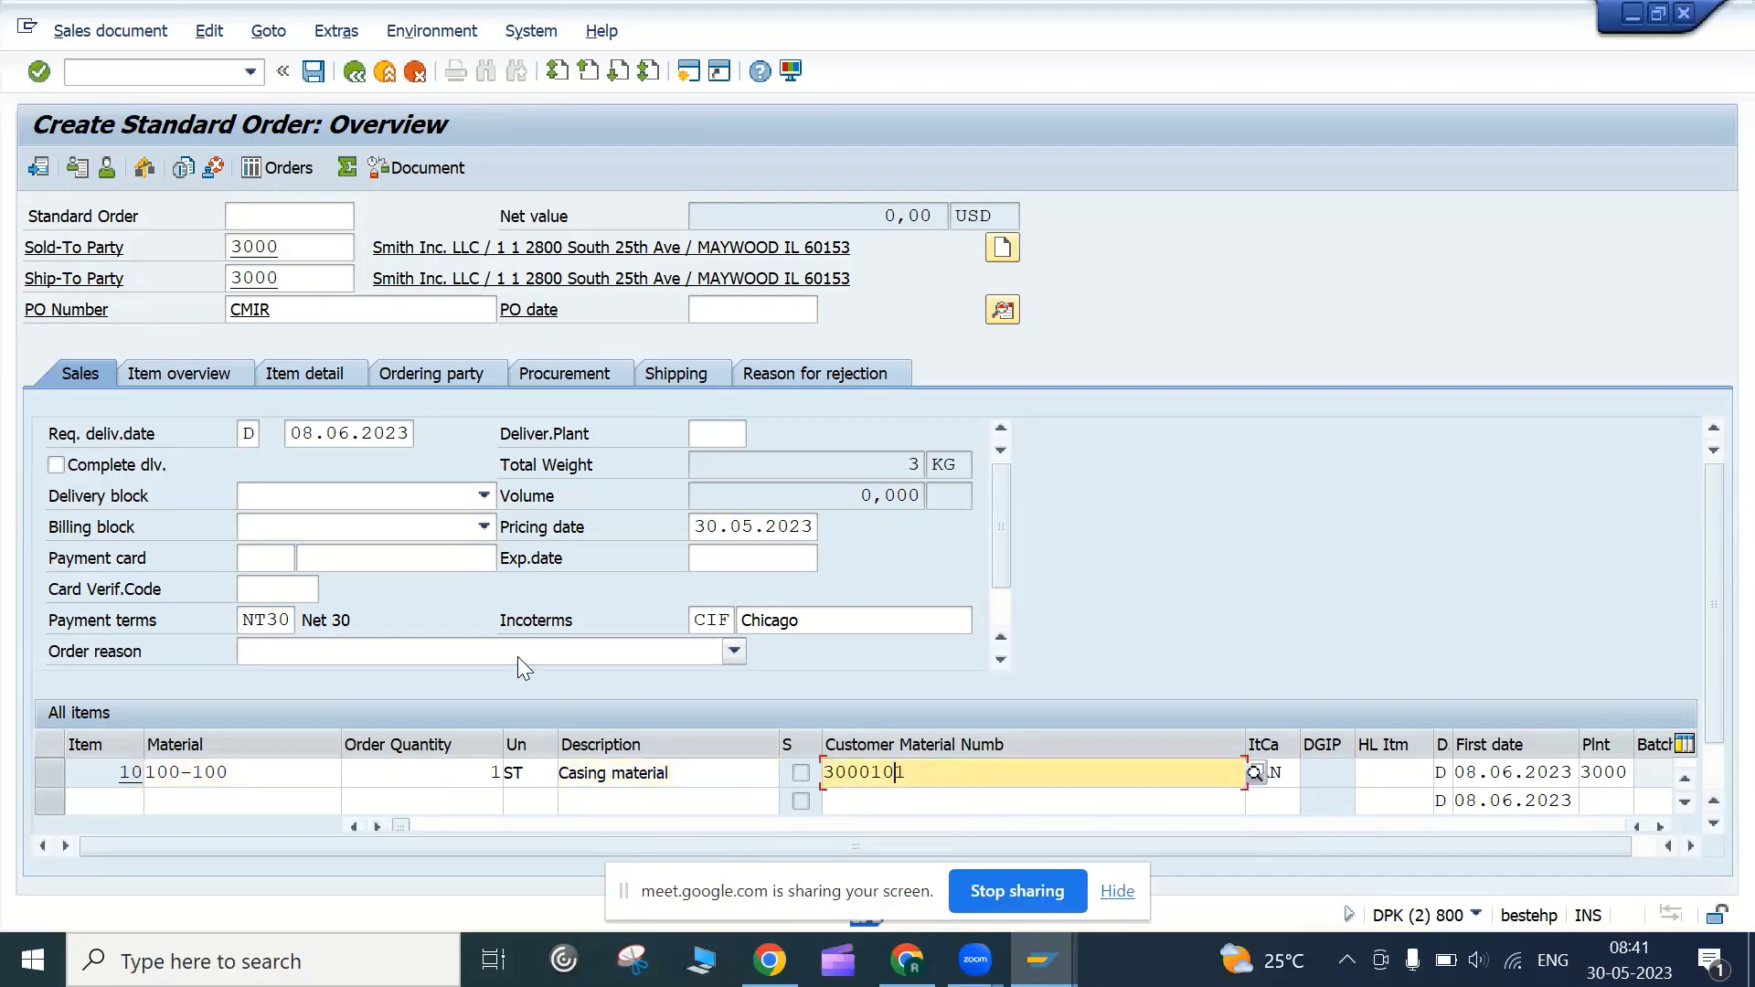
Save the new standard order and switch to displaying the saved sales document
{"action": "left_click", "coordinate": [209, 31]}
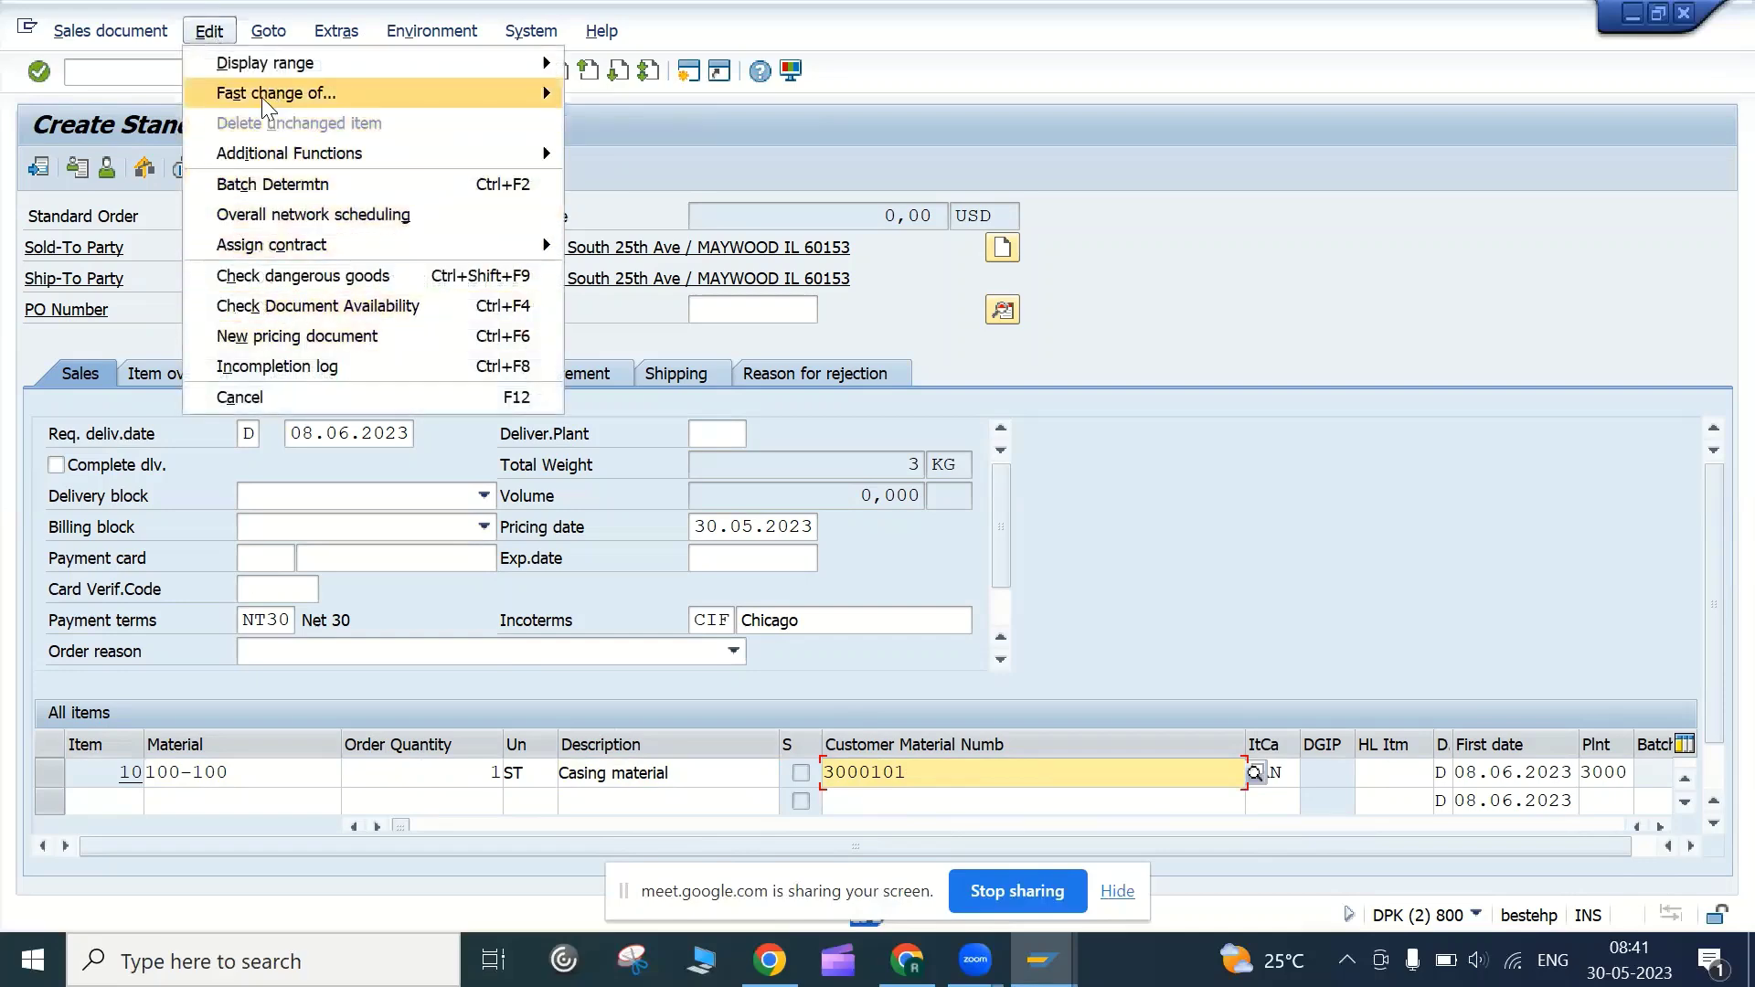
{"action": "mouse_move", "coordinate": [268, 30]}
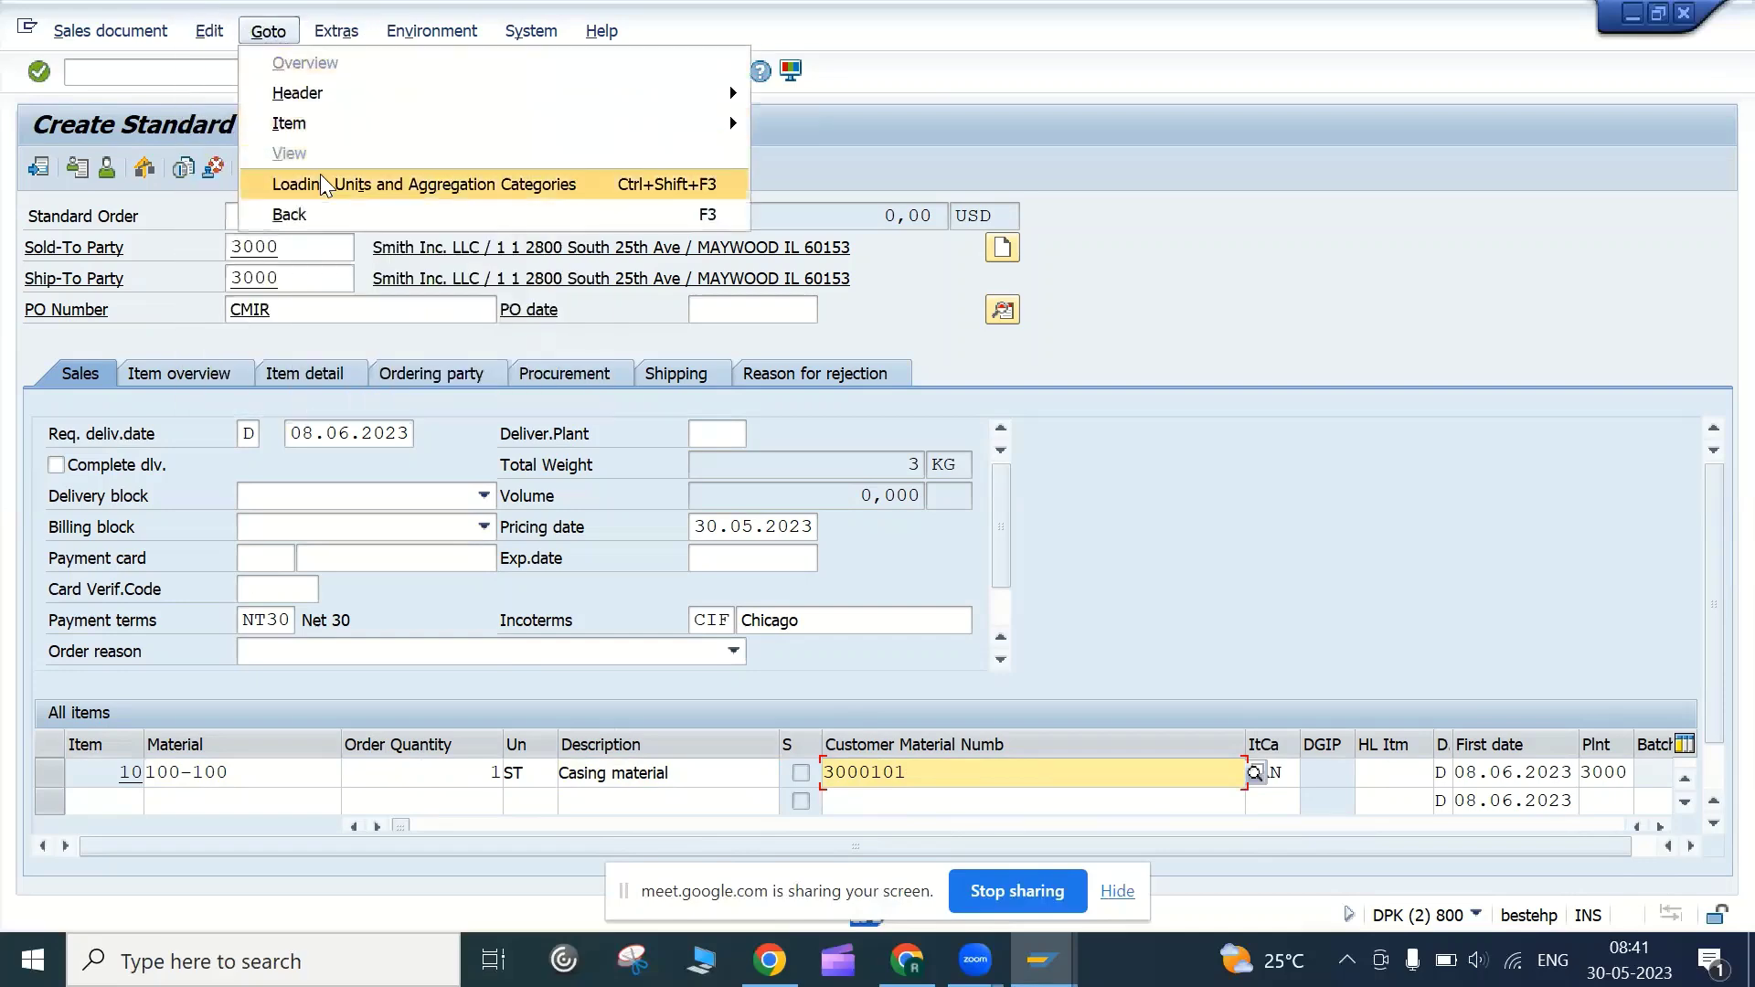
{"action": "left_click", "coordinate": [995, 772]}
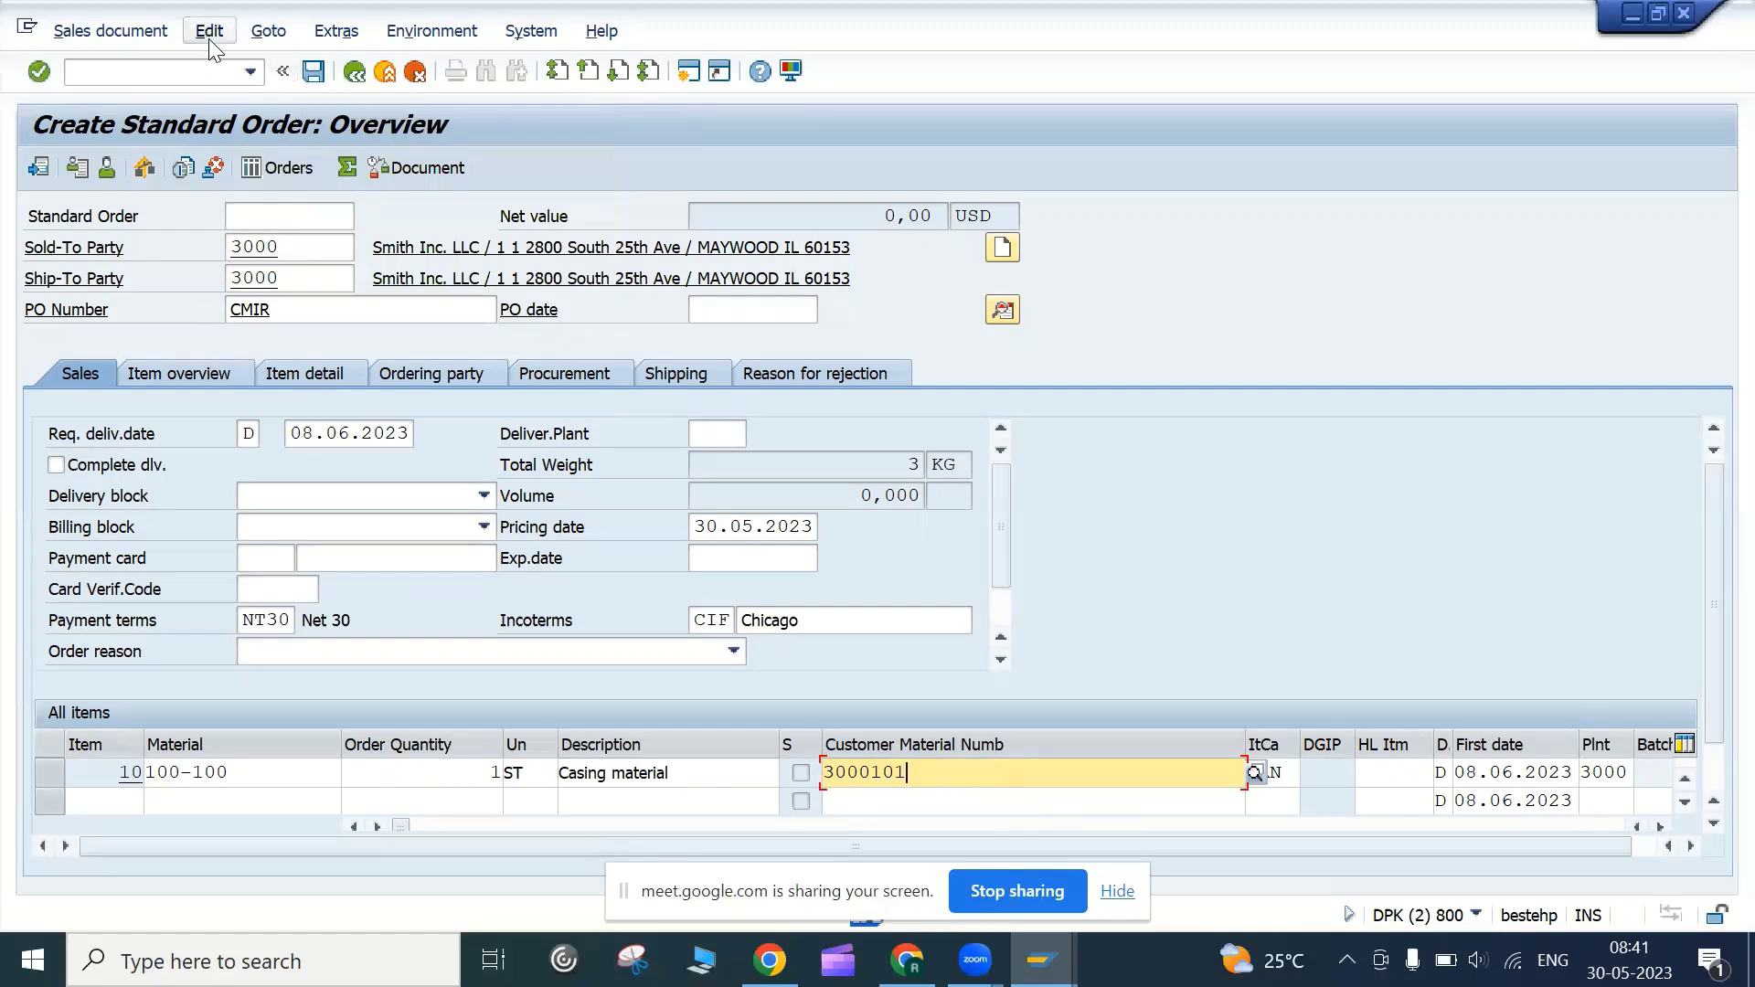
{"action": "left_click", "coordinate": [316, 77]}
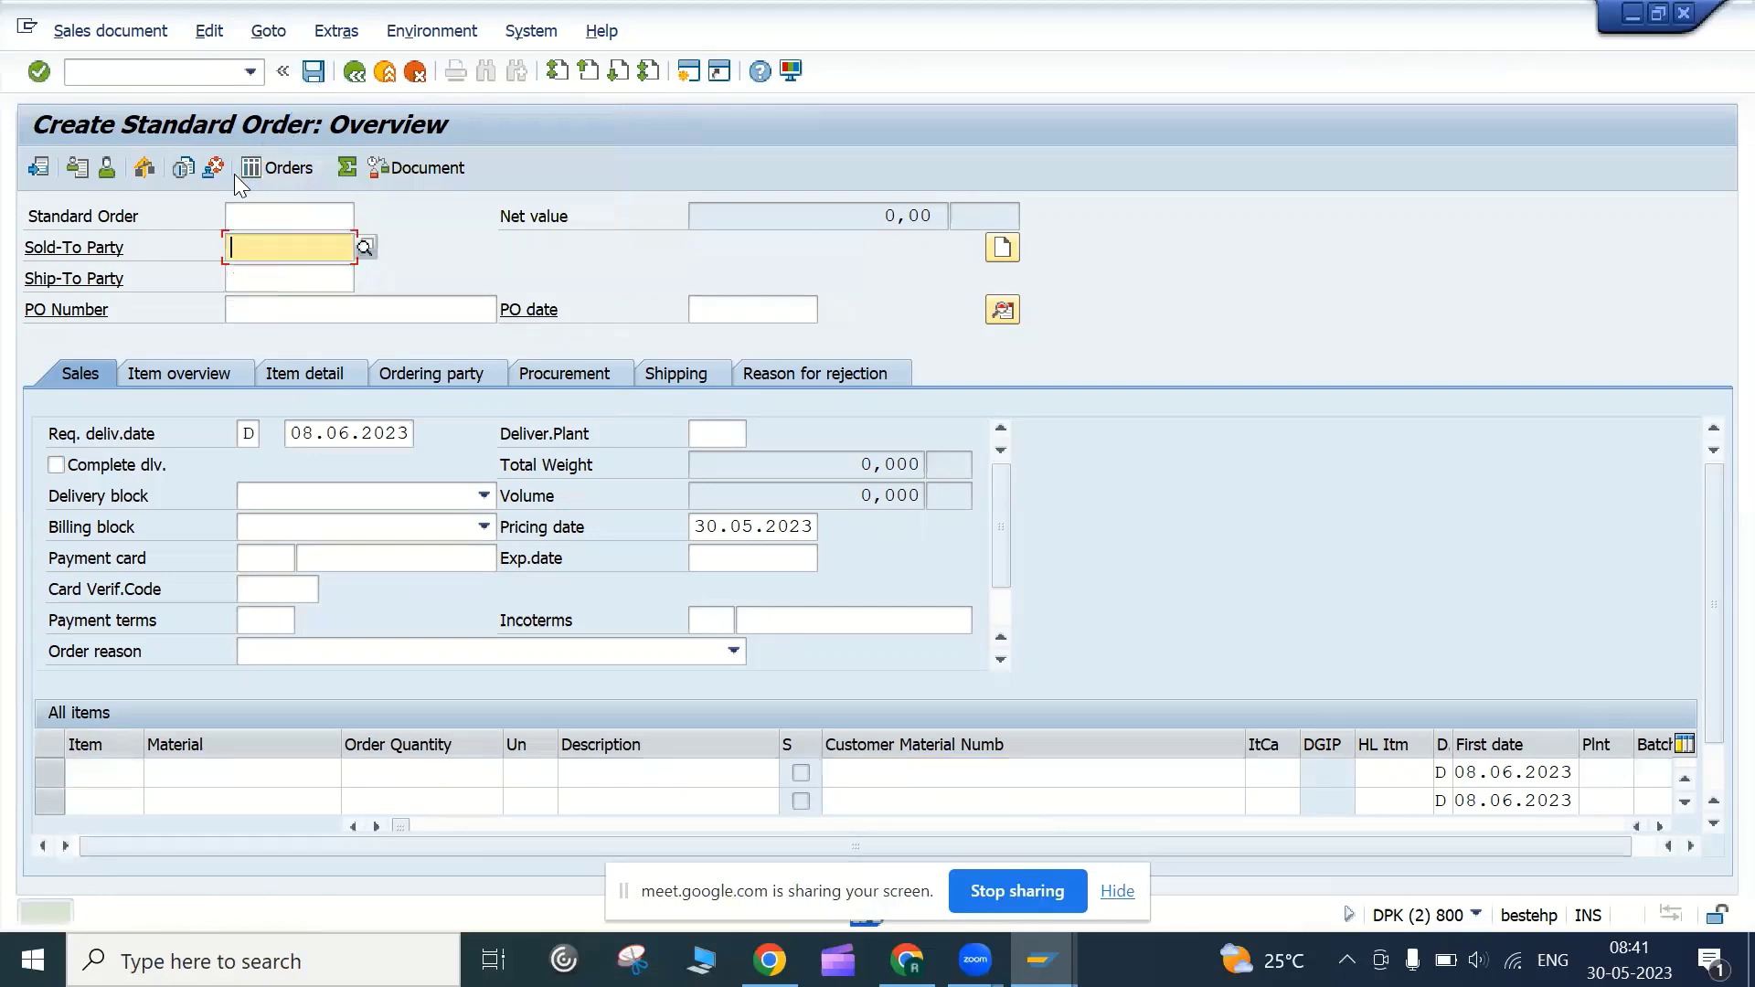
{"action": "left_click", "coordinate": [122, 32]}
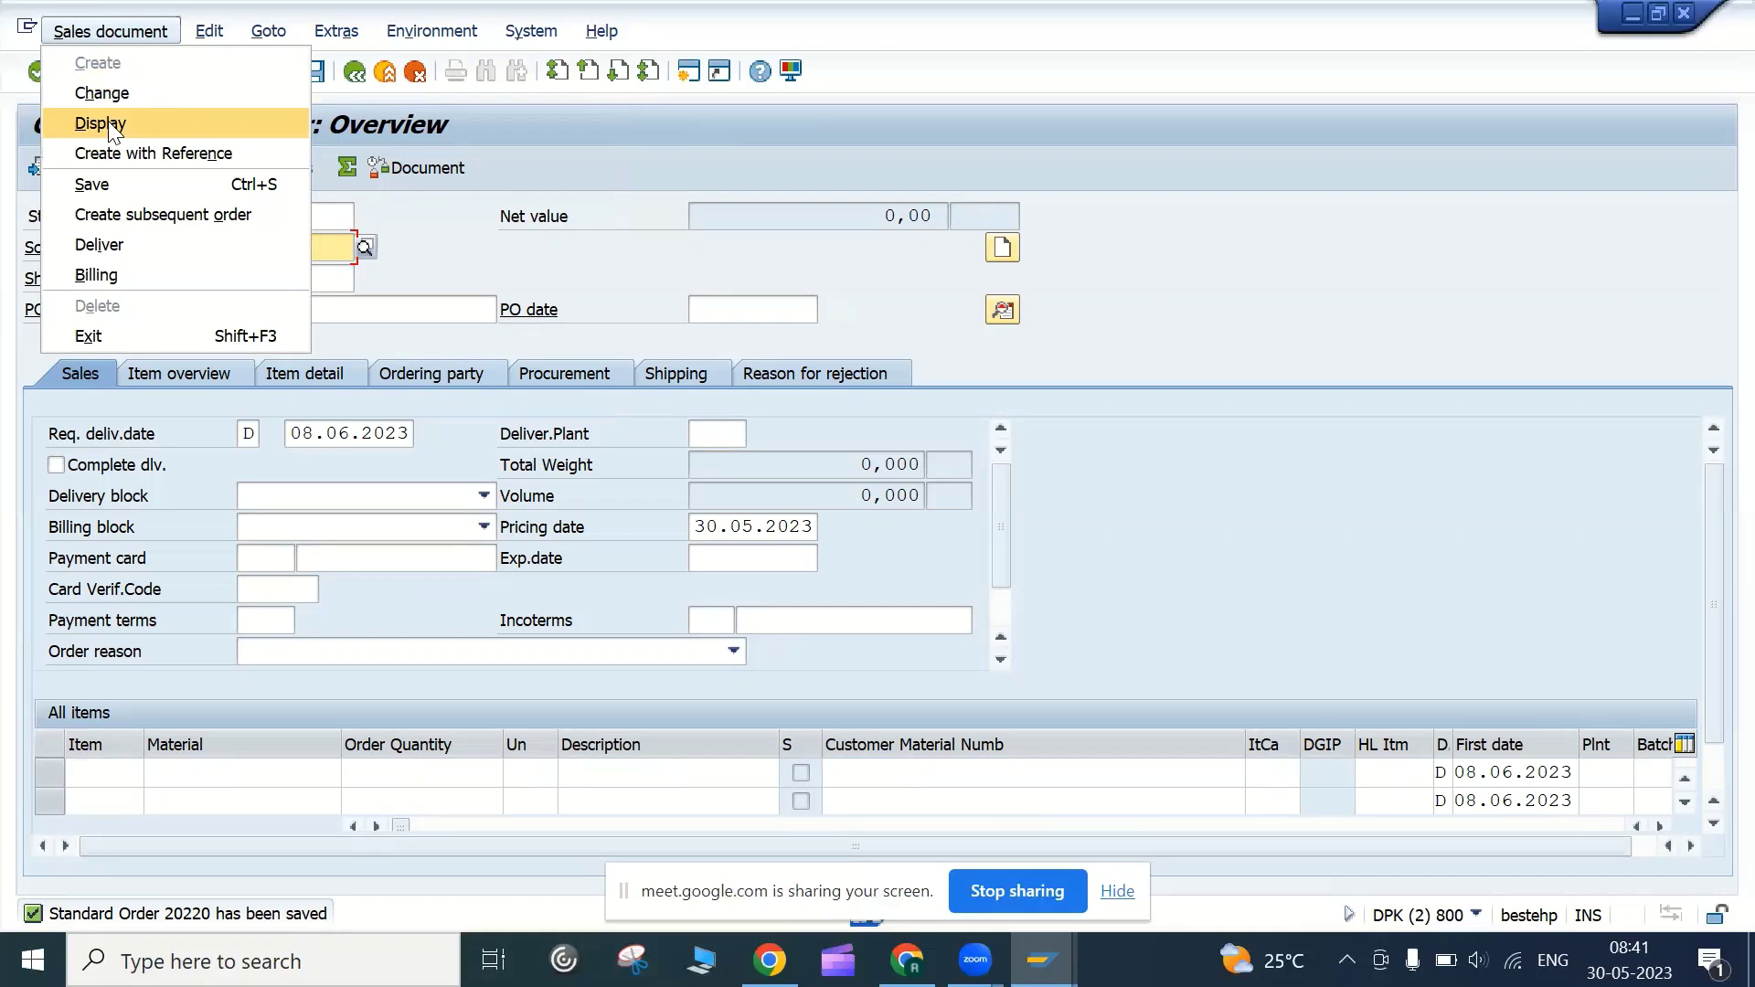
{"action": "left_click", "coordinate": [100, 124]}
Start transaction VD53 and display the item details of the customer's info record for material 100-100
{"action": "left_click", "coordinate": [126, 70]}
{"action": "type", "text": "/nvd53"}
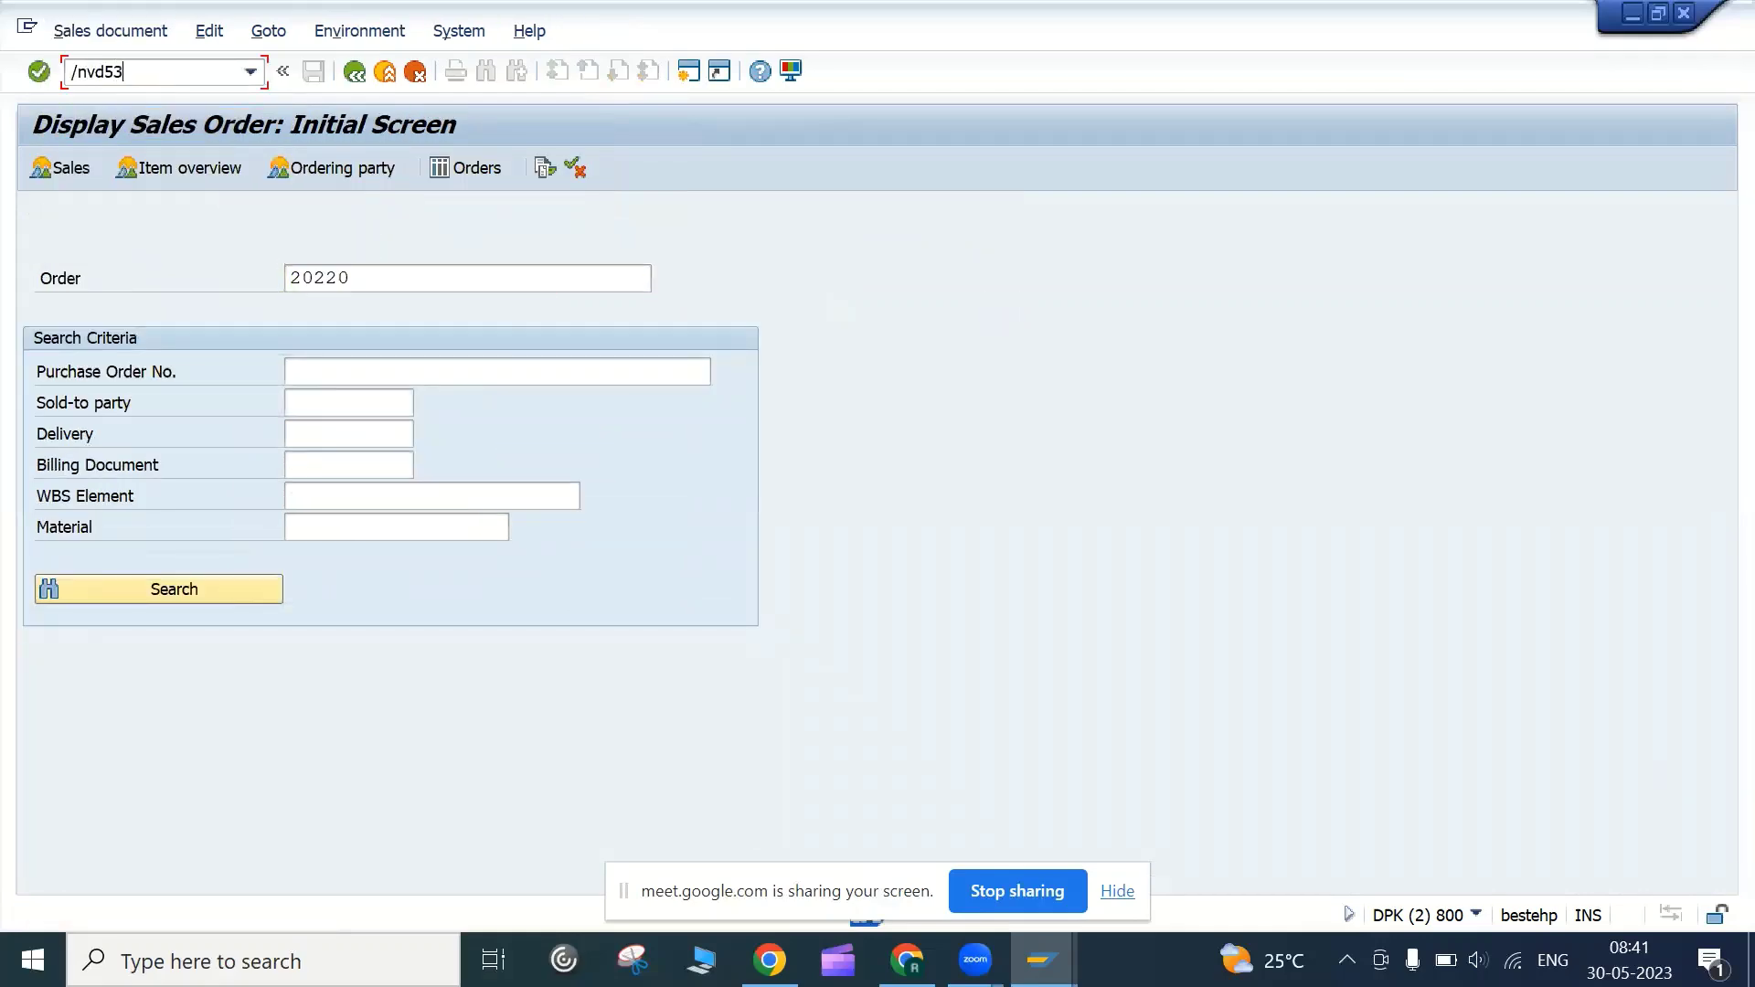
{"action": "key", "text": "Return"}
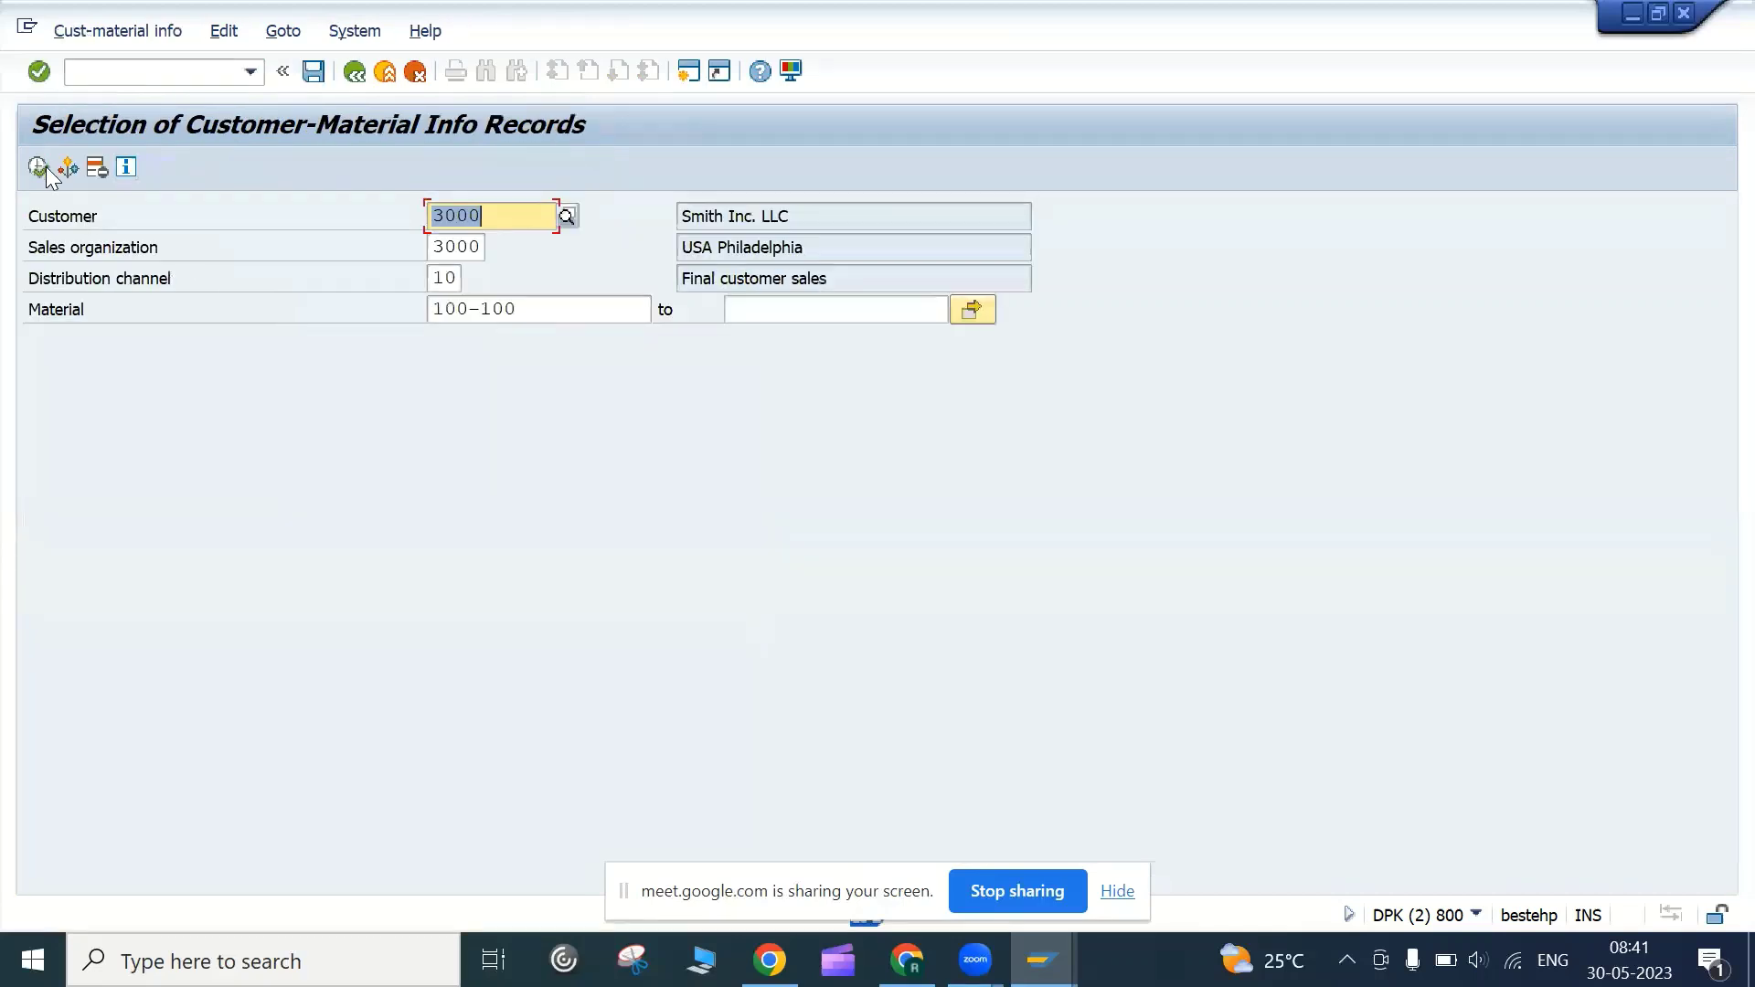
{"action": "left_click", "coordinate": [40, 168]}
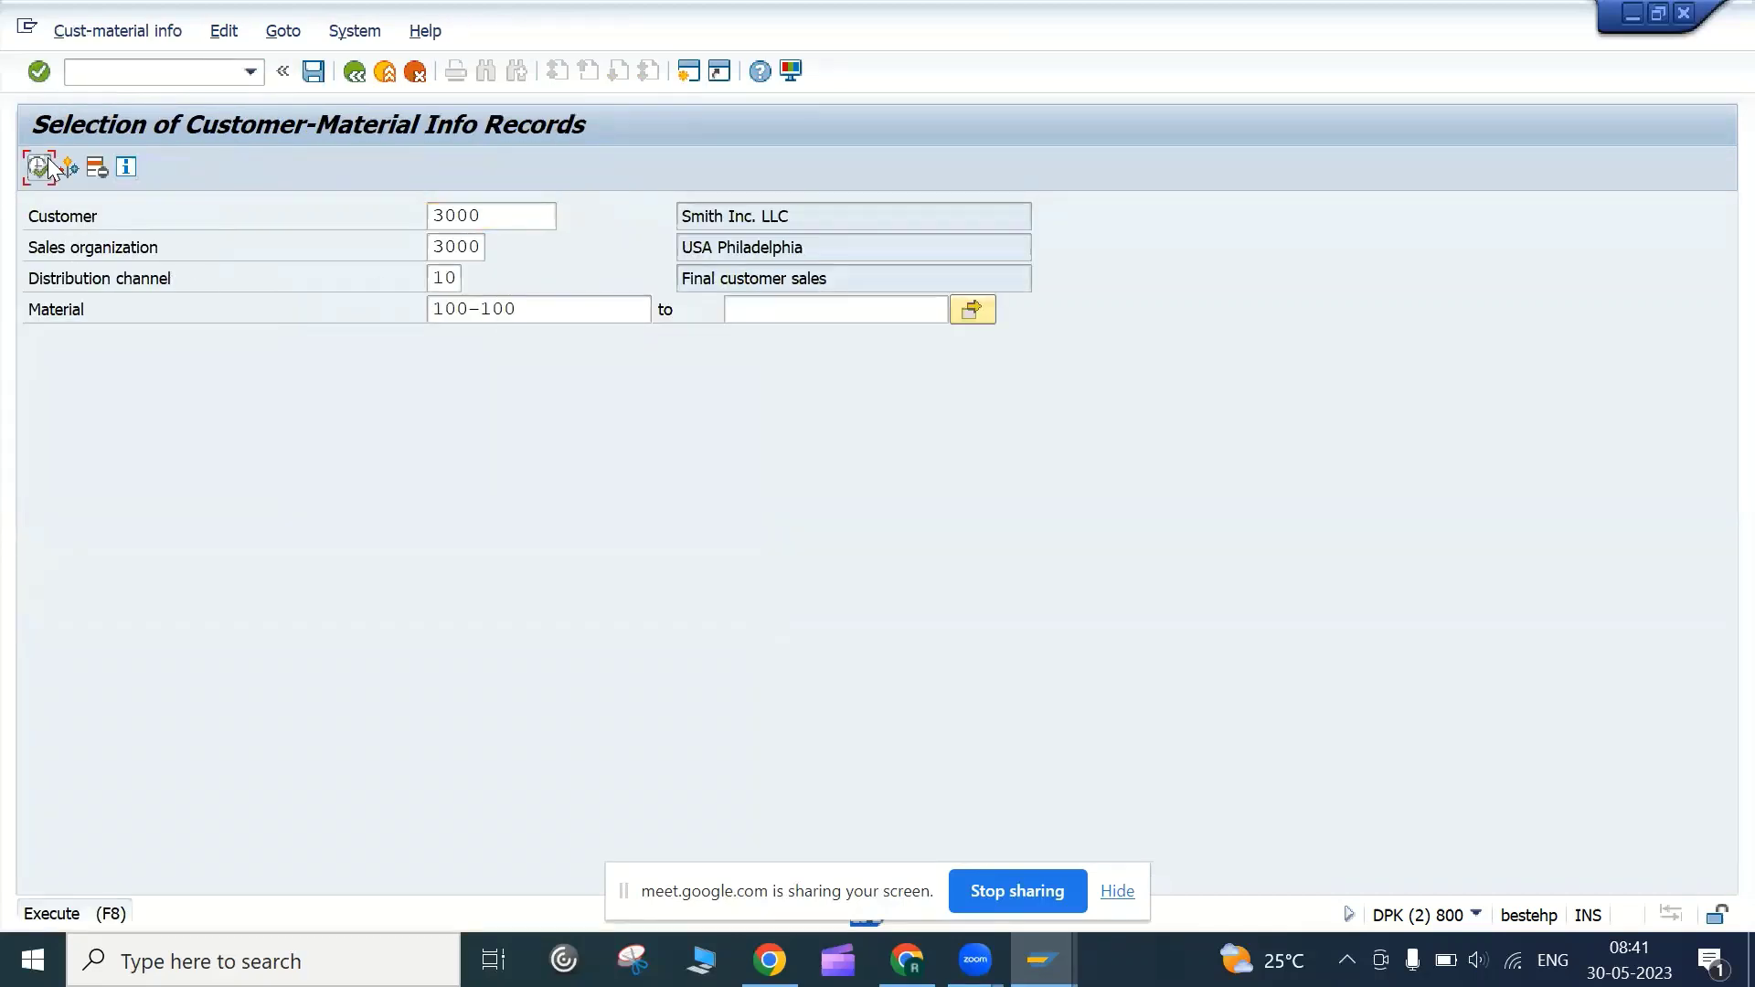
{"action": "left_click", "coordinate": [40, 365]}
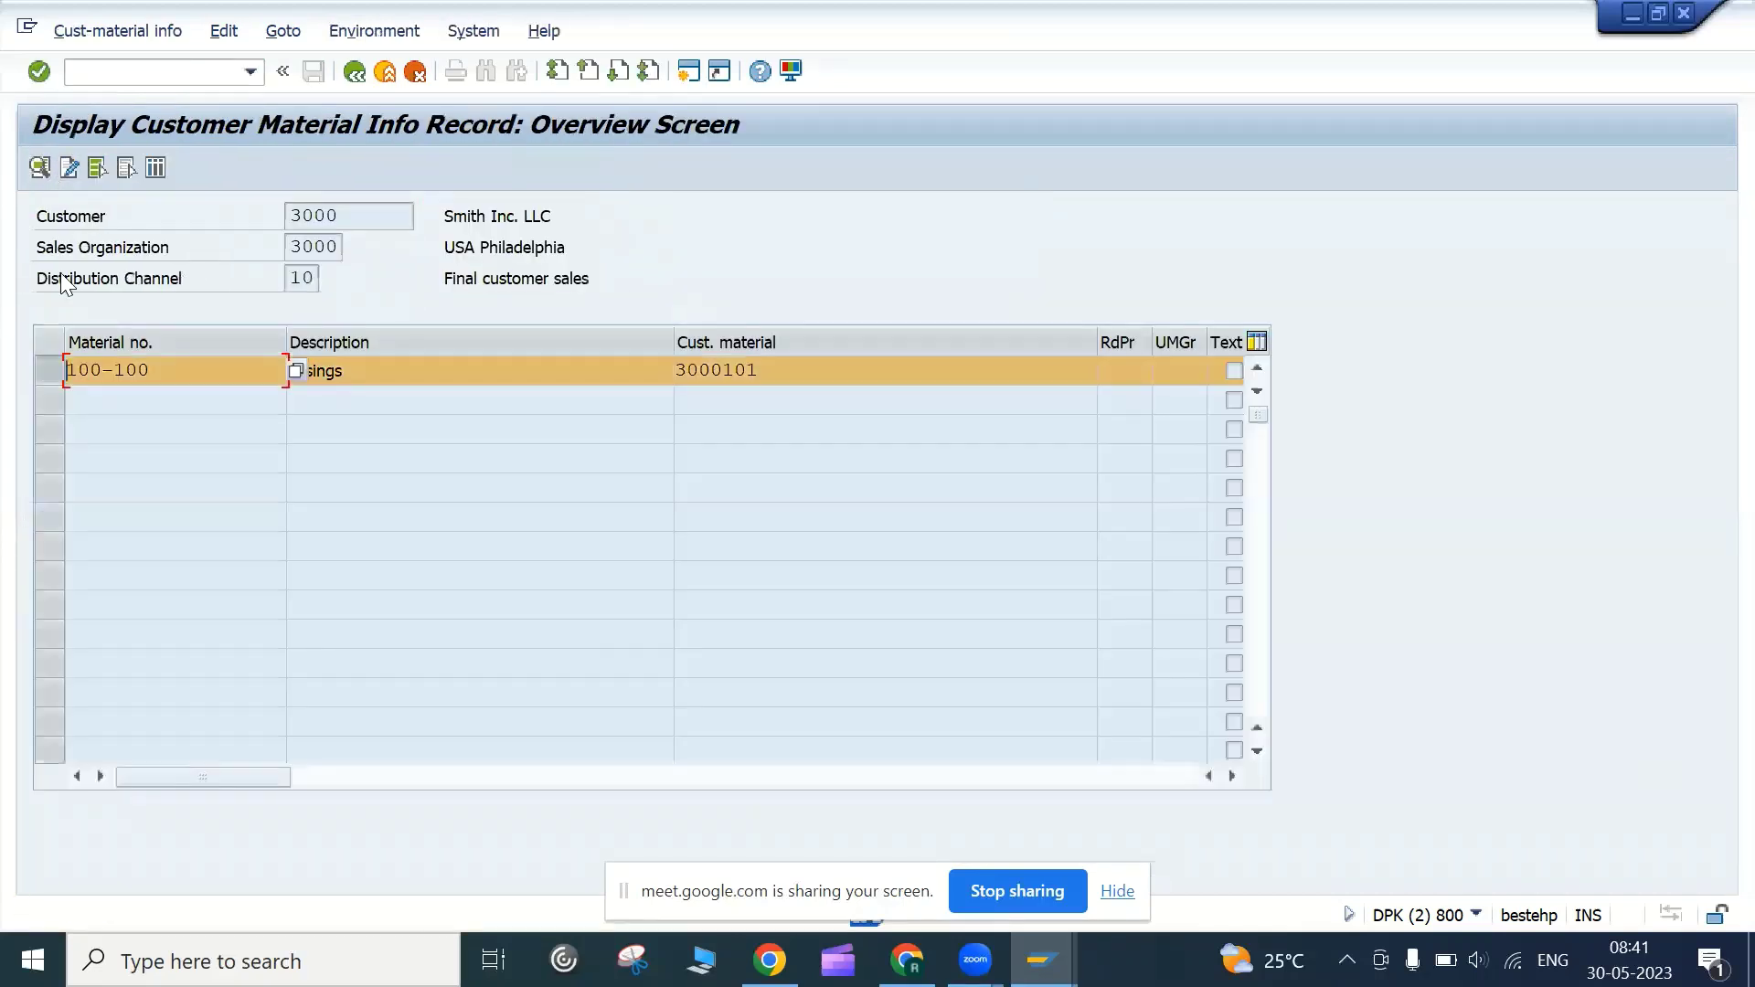
{"action": "left_click", "coordinate": [39, 167]}
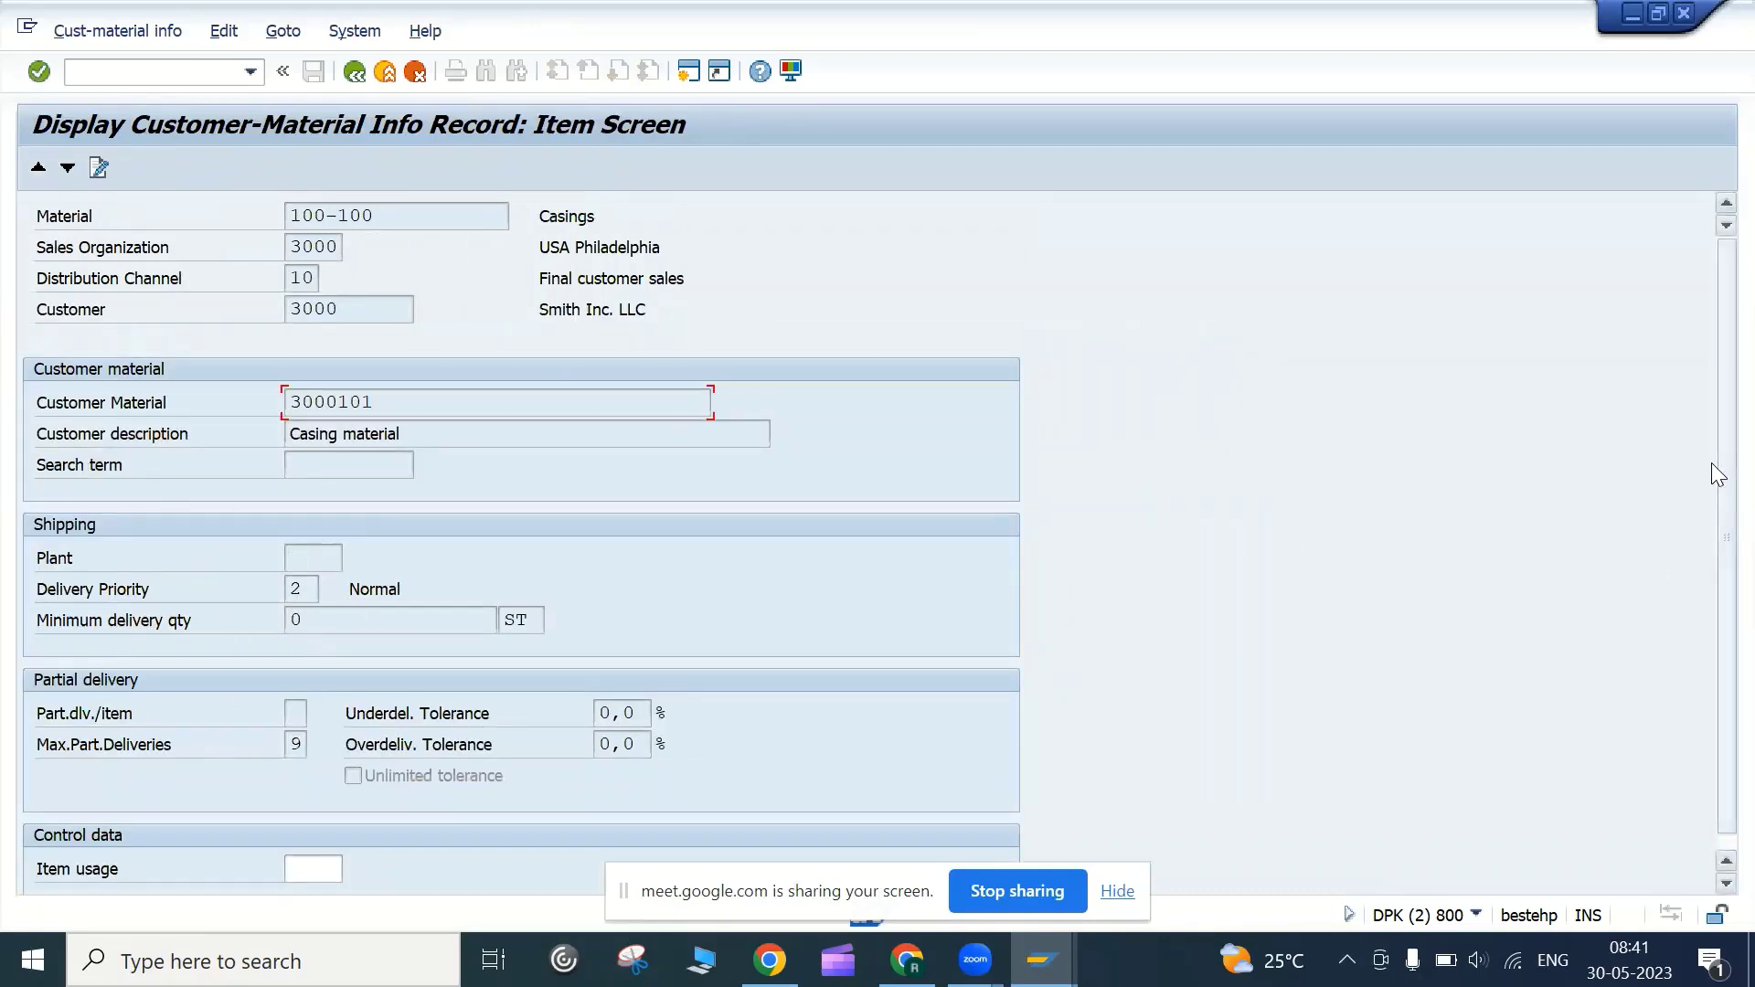
Examine the info record's customer material and shipping Plant fields, and compare them with the plant of the existing order's item
{"action": "scroll", "coordinate": [1711, 463], "scroll_direction": "down", "scroll_amount": 1}
{"action": "scroll", "coordinate": [1712, 324], "scroll_direction": "up", "scroll_amount": 1}
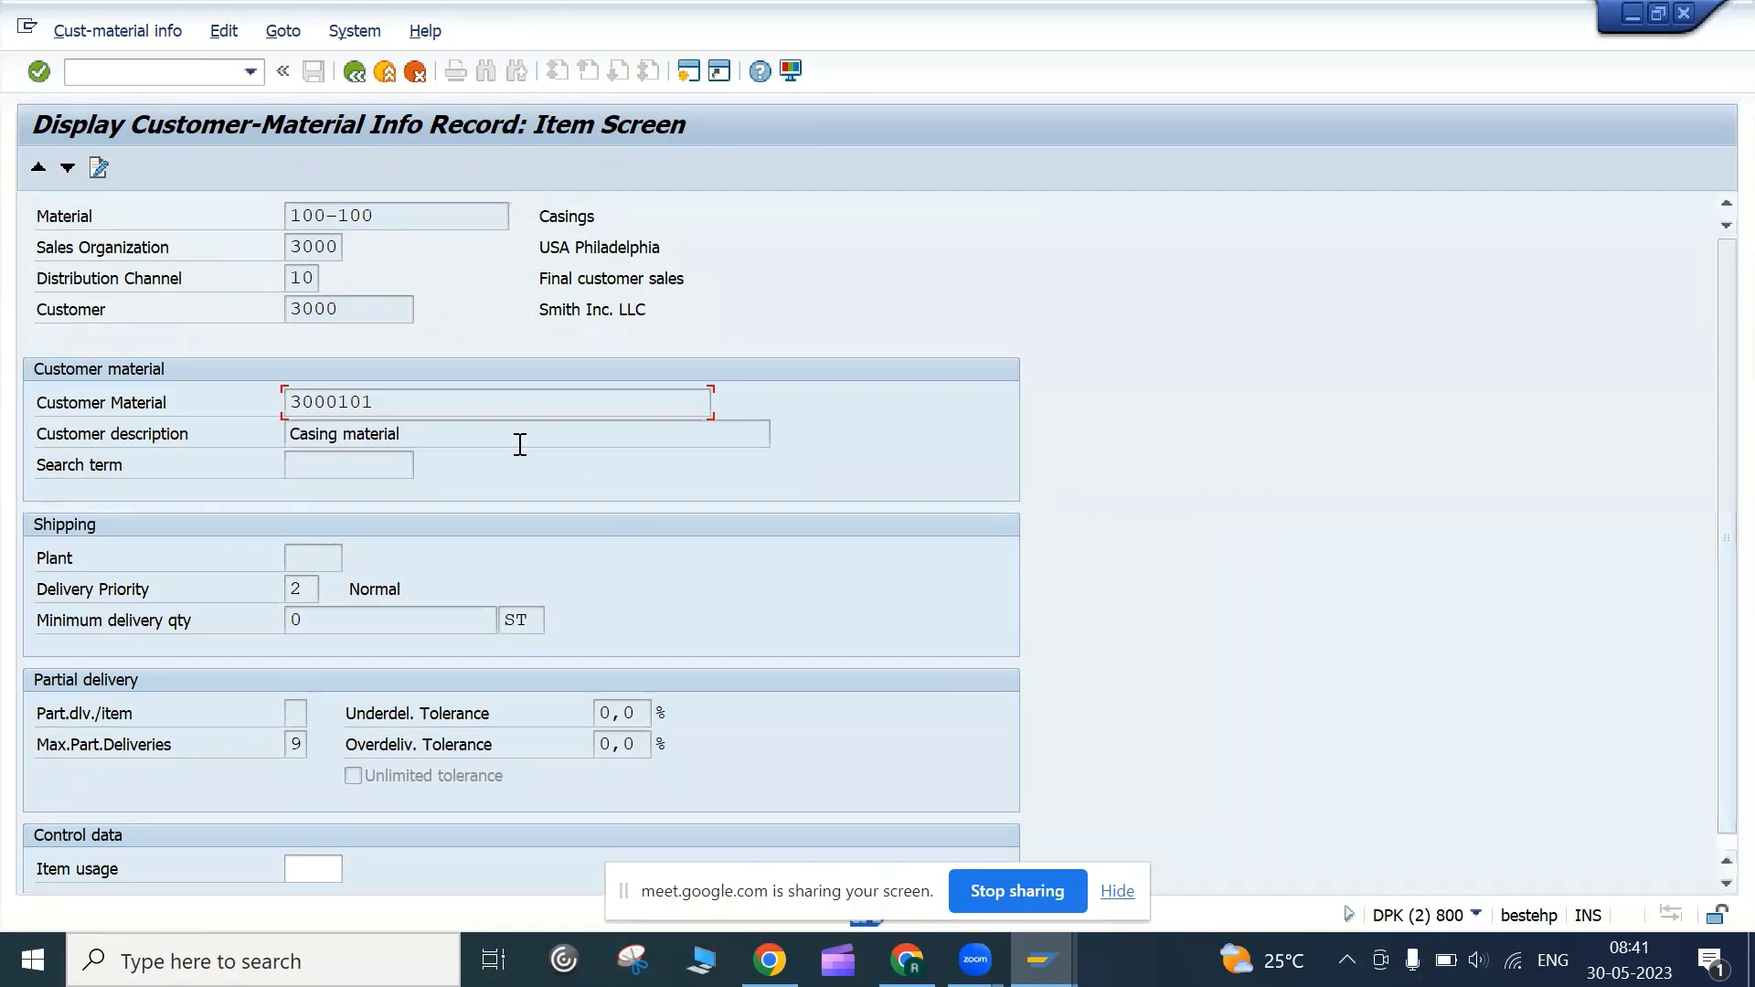
{"action": "left_click", "coordinate": [311, 560]}
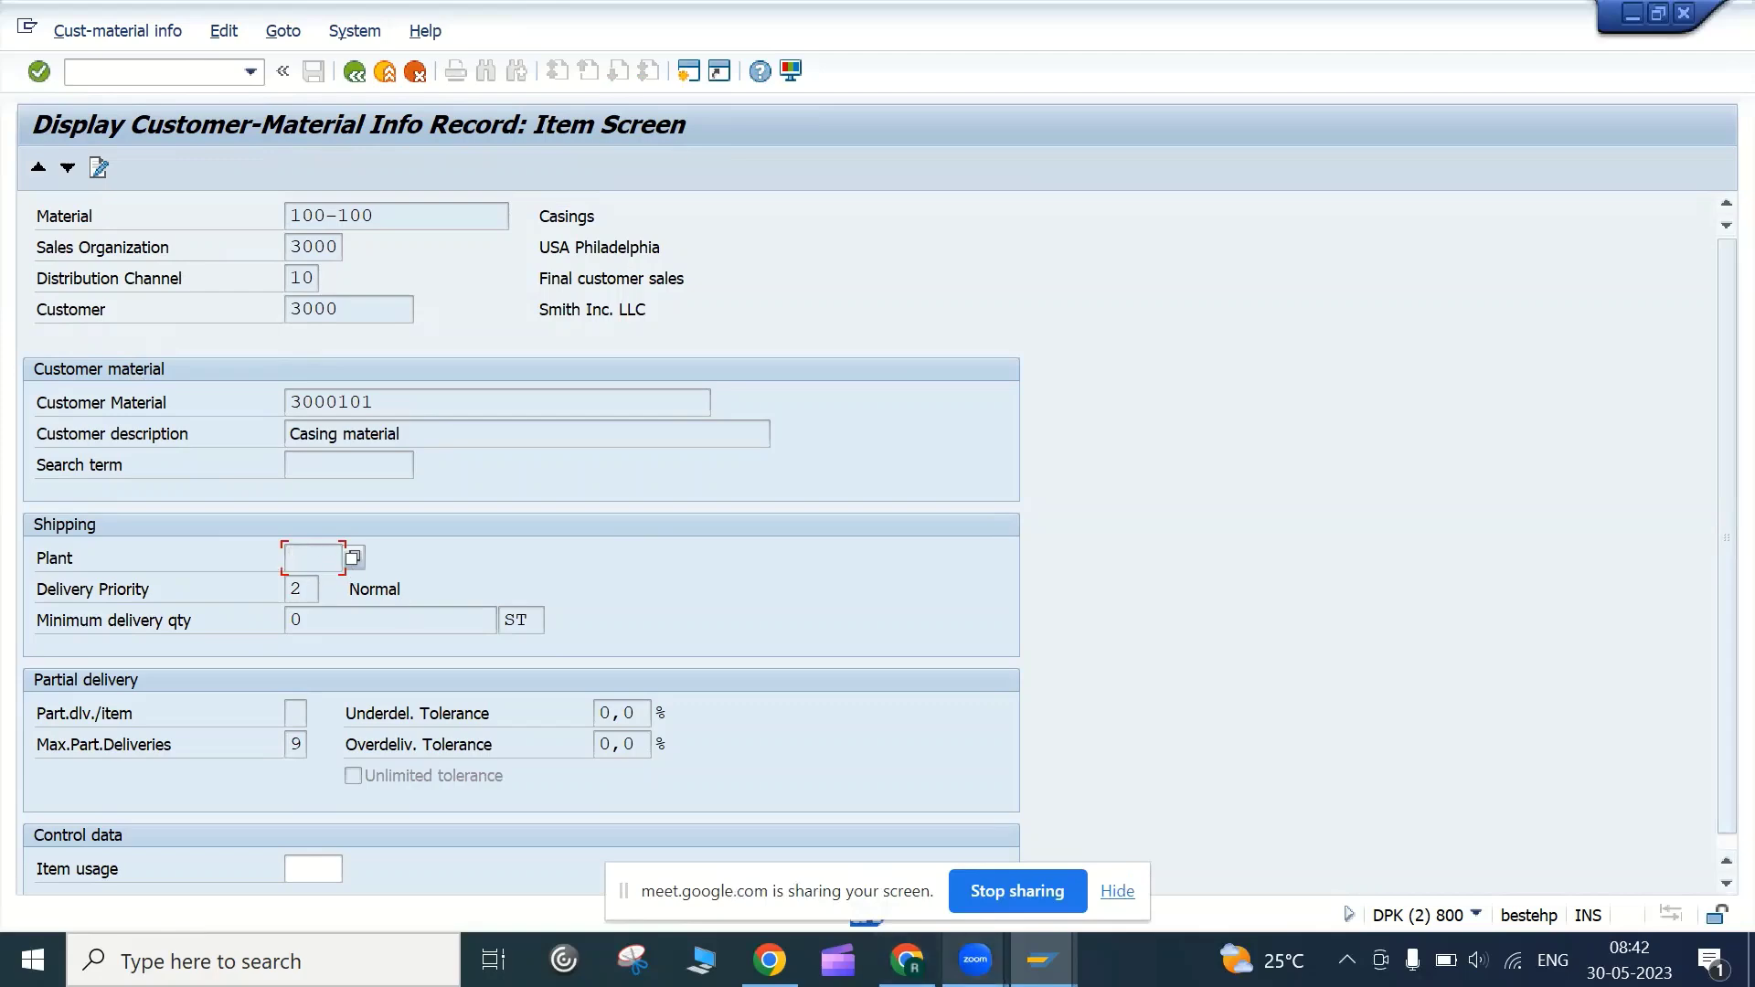
{"action": "mouse_move", "coordinate": [1042, 960]}
{"action": "left_click", "coordinate": [967, 900]}
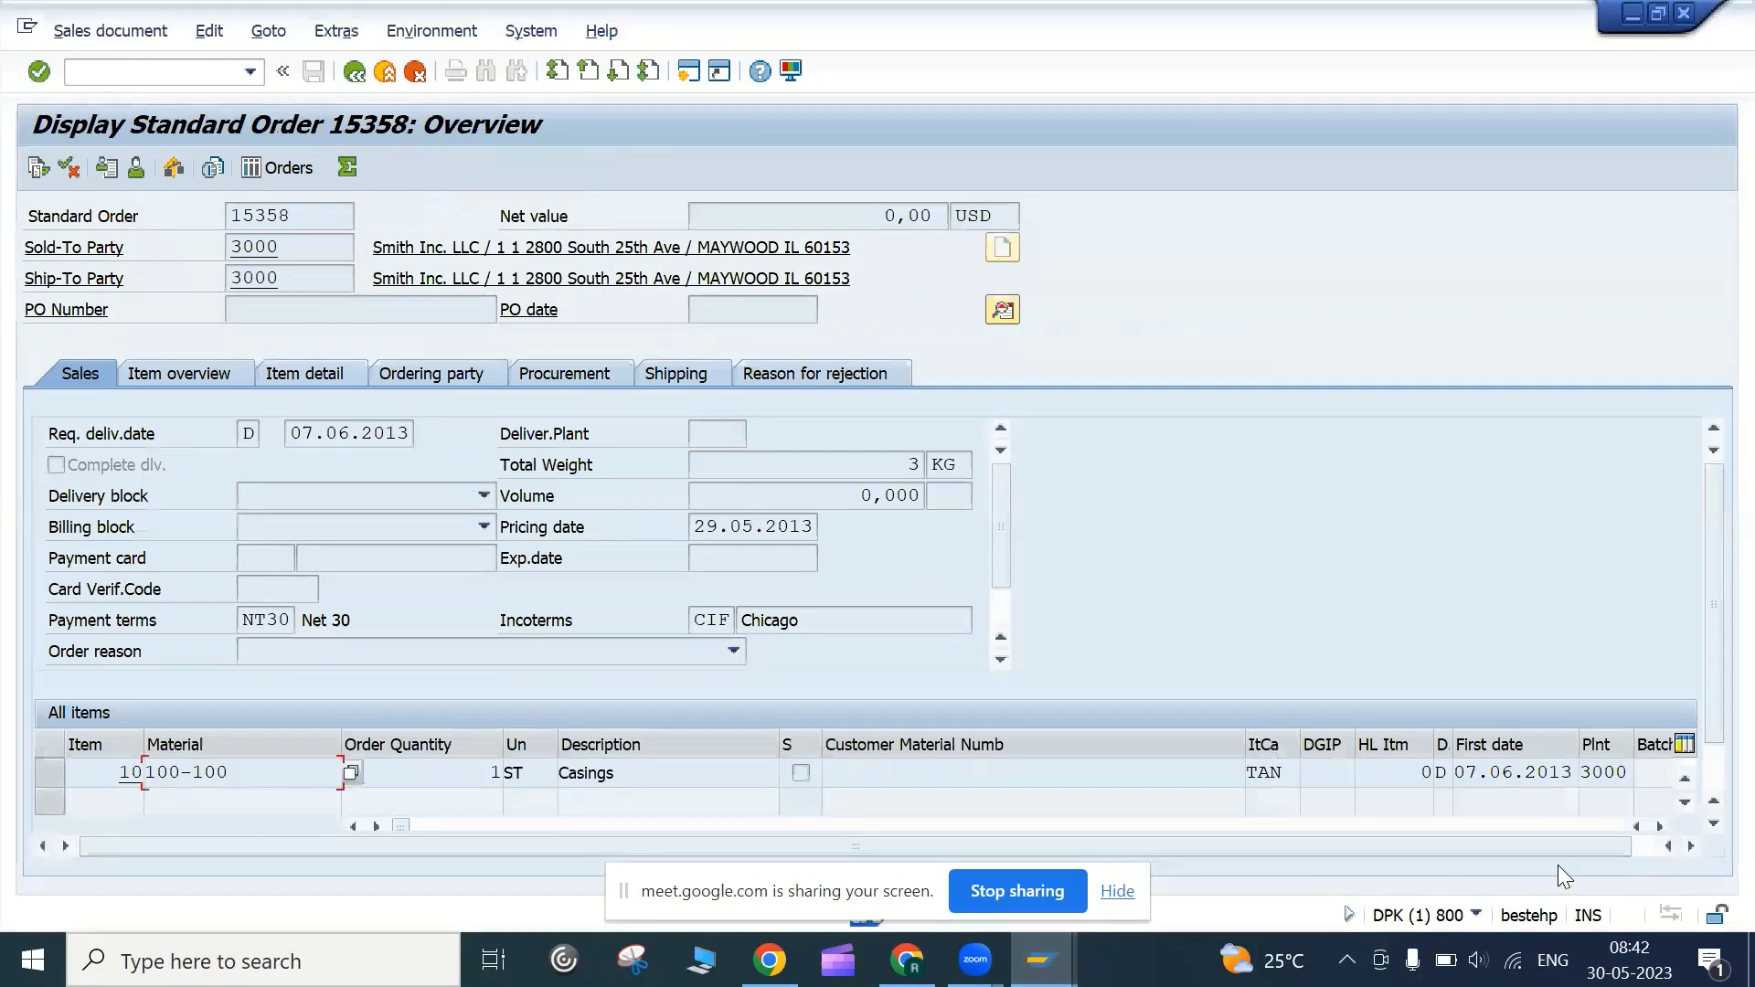
{"action": "left_click", "coordinate": [1583, 850]}
{"action": "left_click", "coordinate": [1599, 772]}
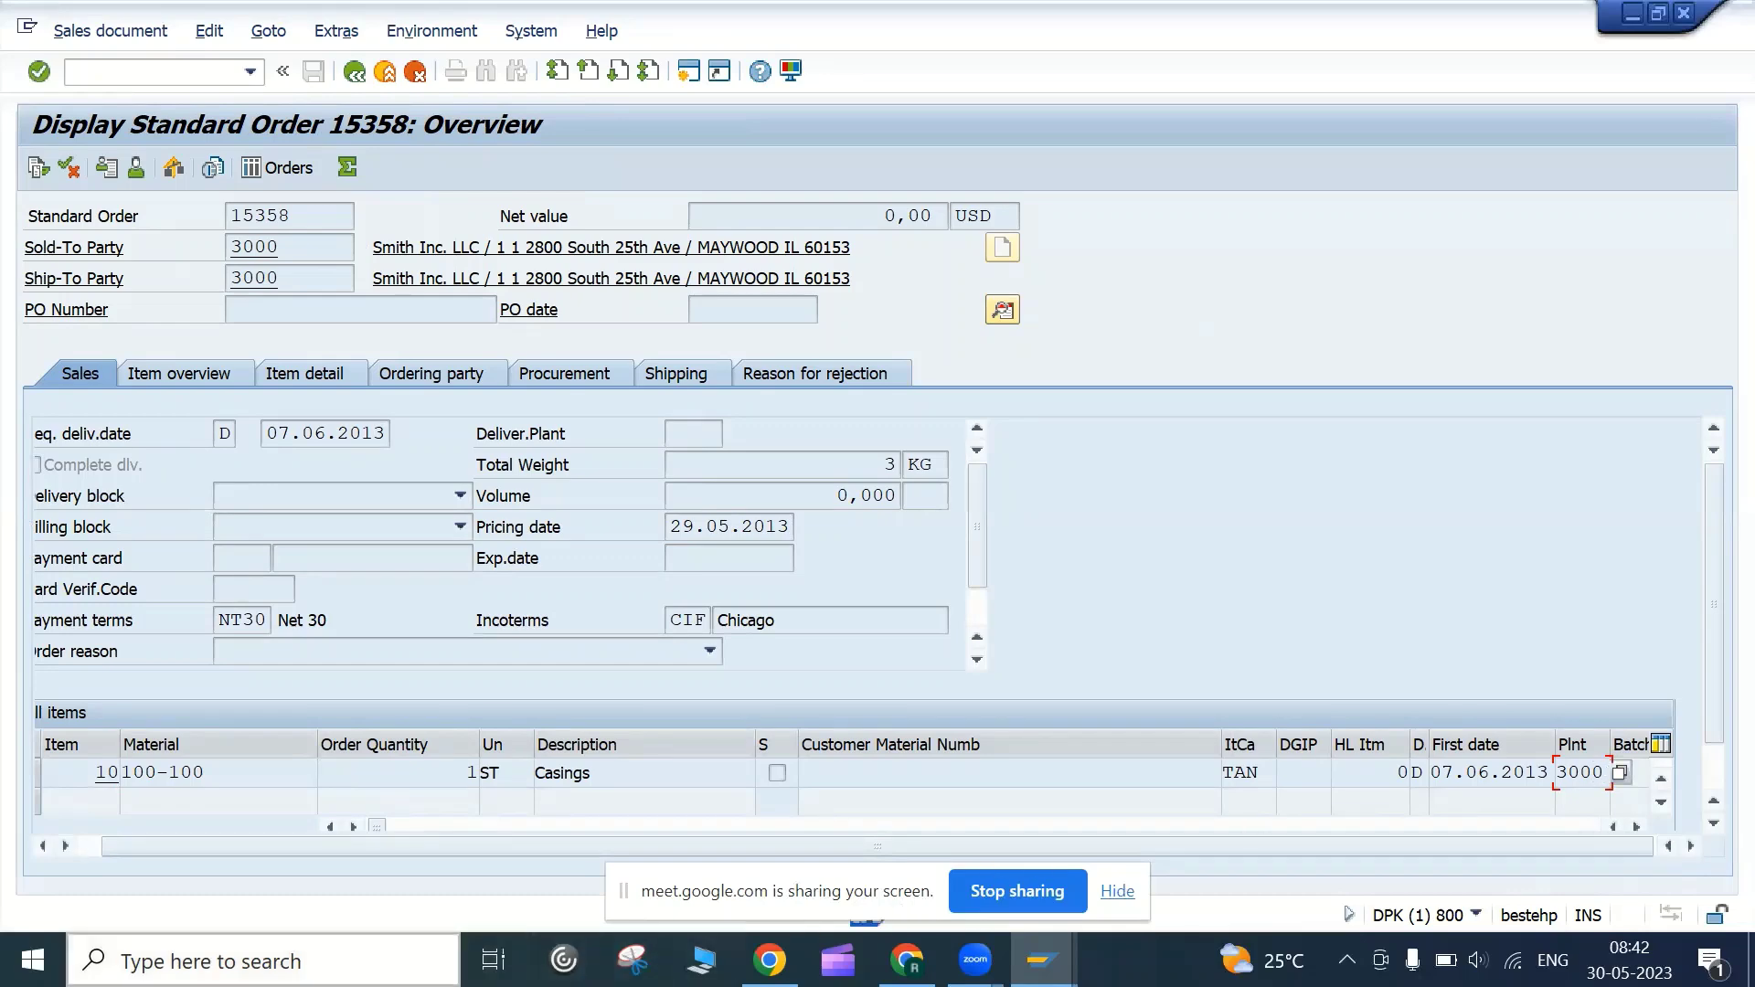
Start a new Notepad note with the heading "Plant Picking in sales order" followed by a blank line
{"action": "left_click", "coordinate": [274, 961]}
{"action": "type", "text": "note"}
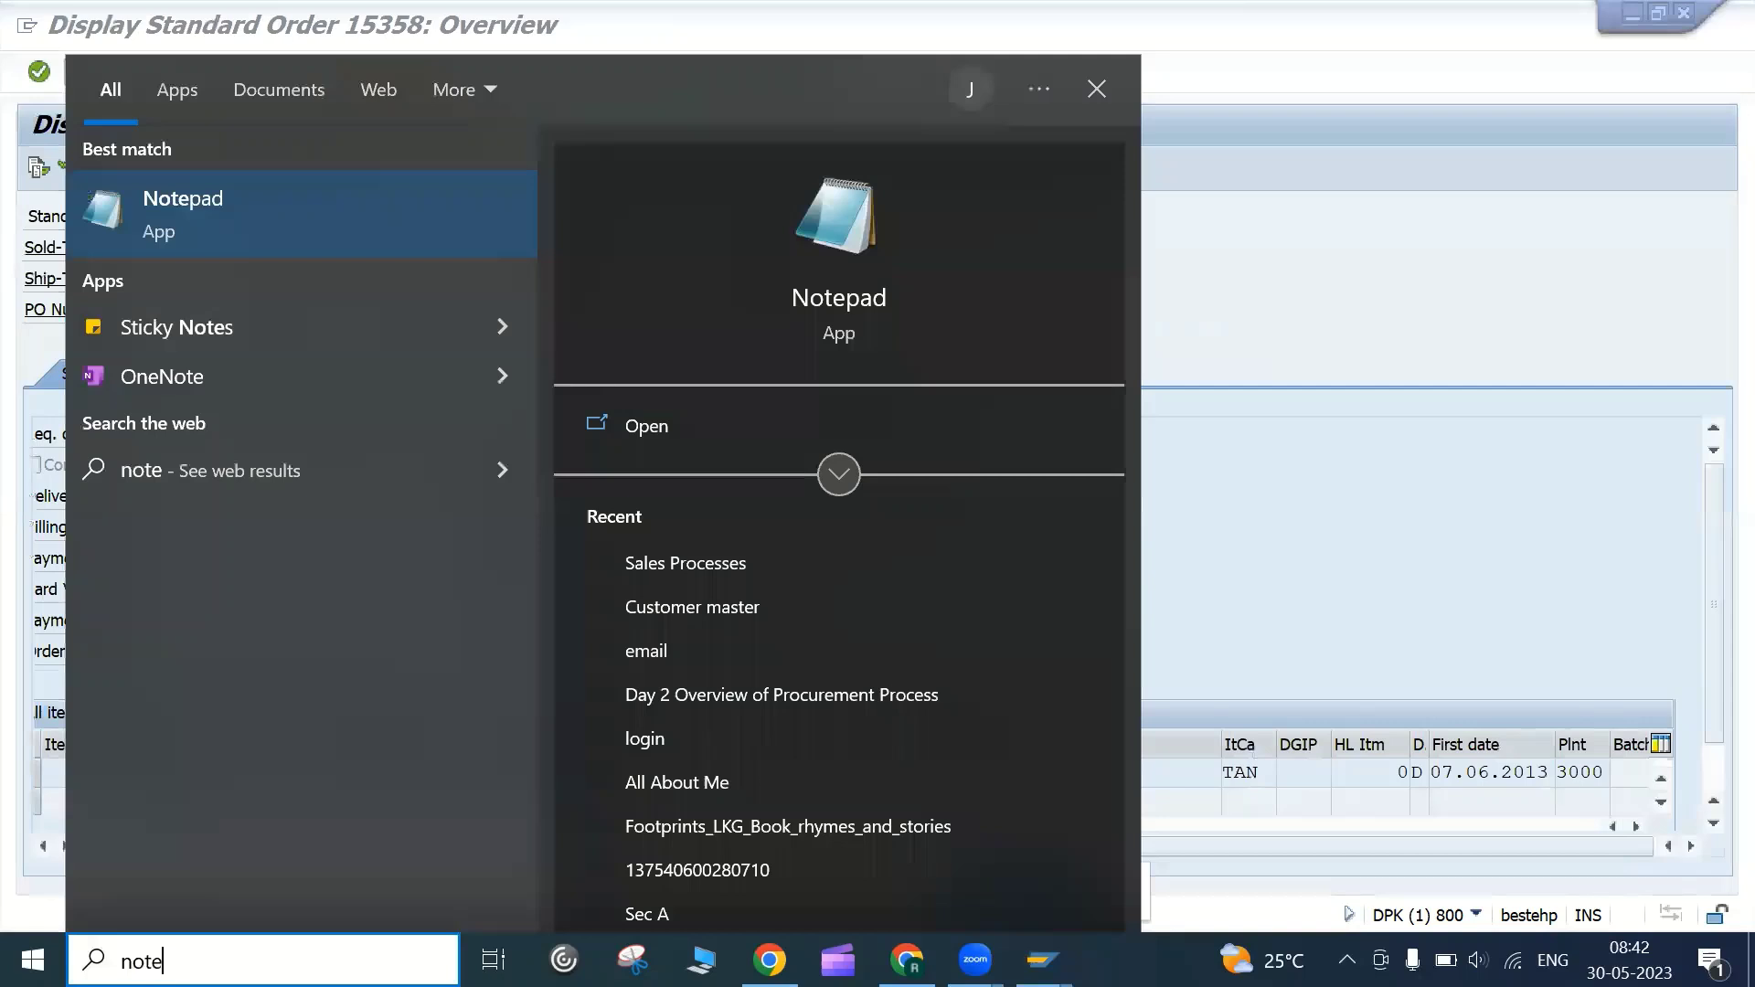
{"action": "key", "text": "Return"}
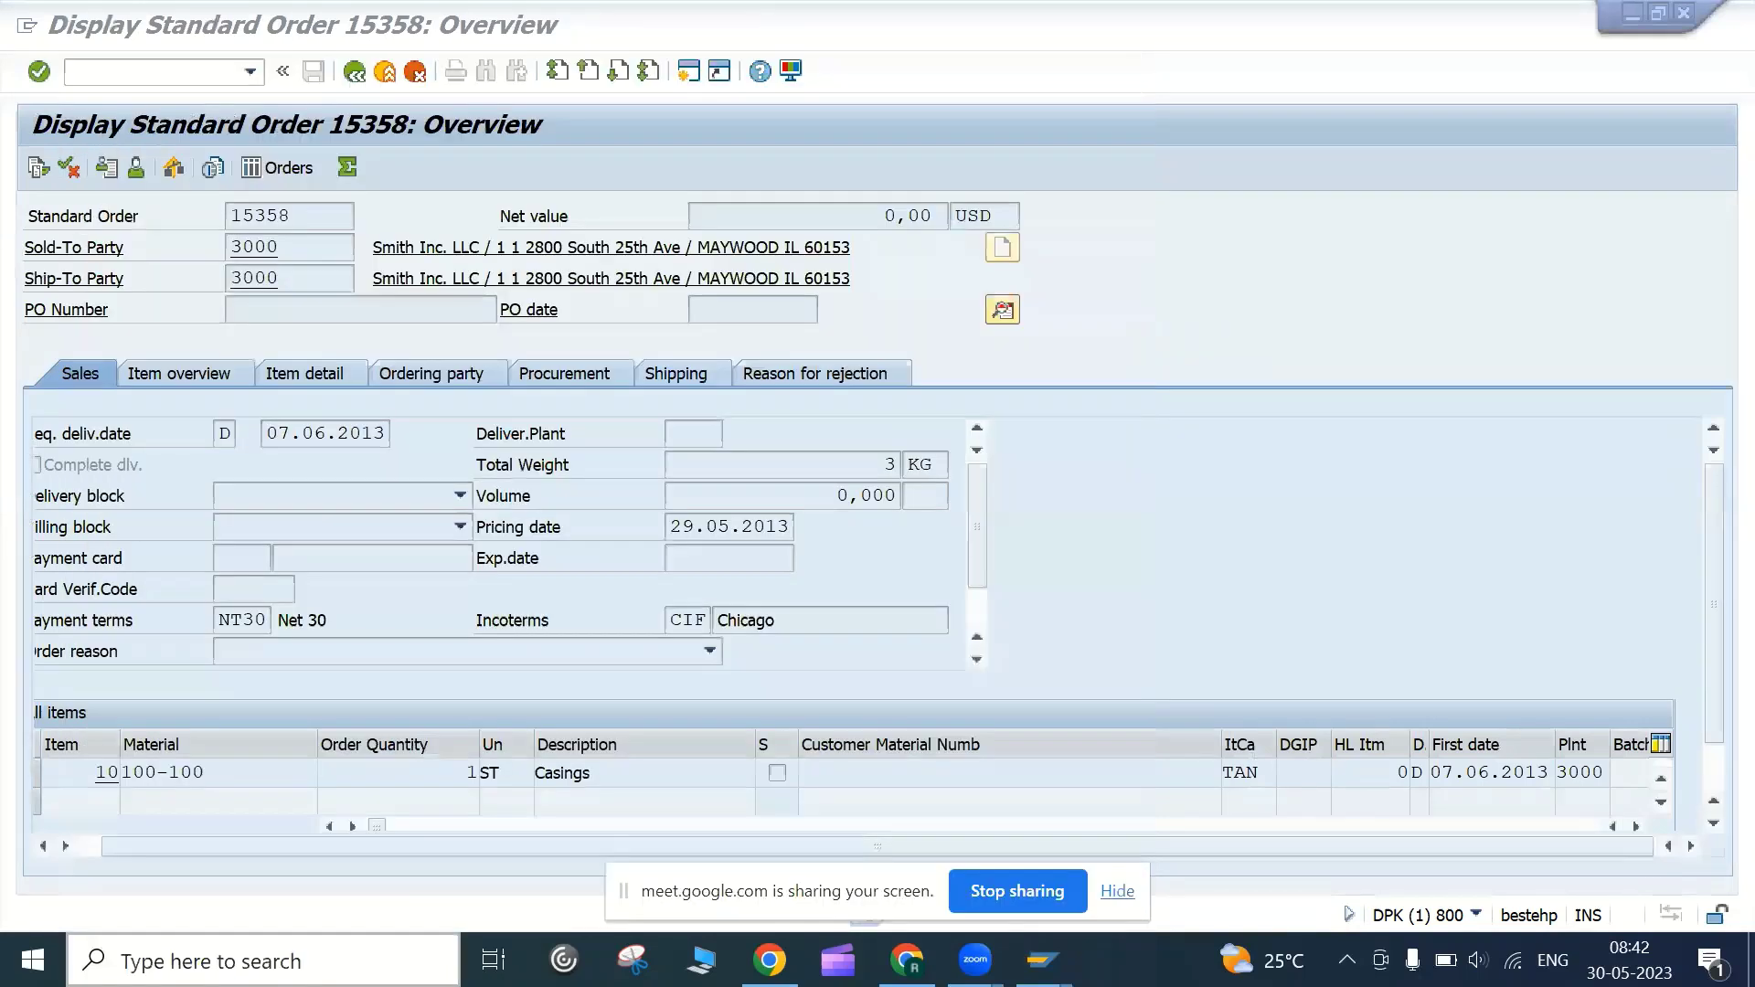
{"action": "type", "text": "Plant "}
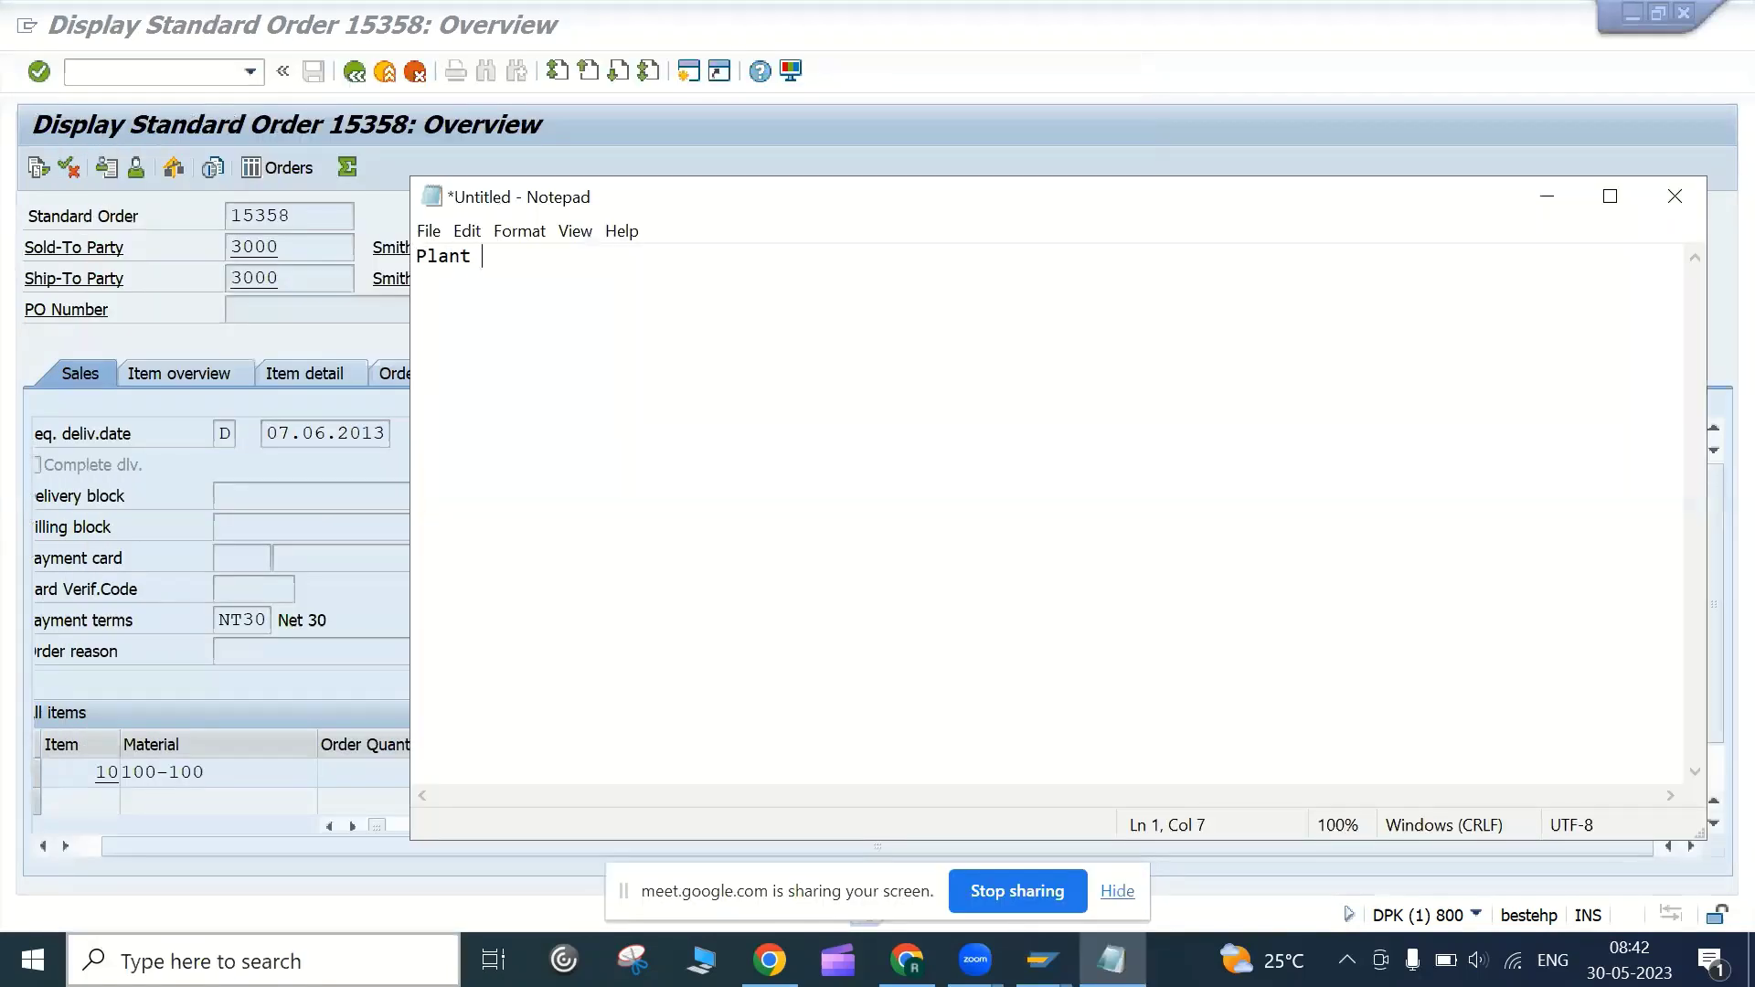
{"action": "type", "text": "Picking in sales order"}
{"action": "key", "text": "Return"}
{"action": "key", "text": "Return"}
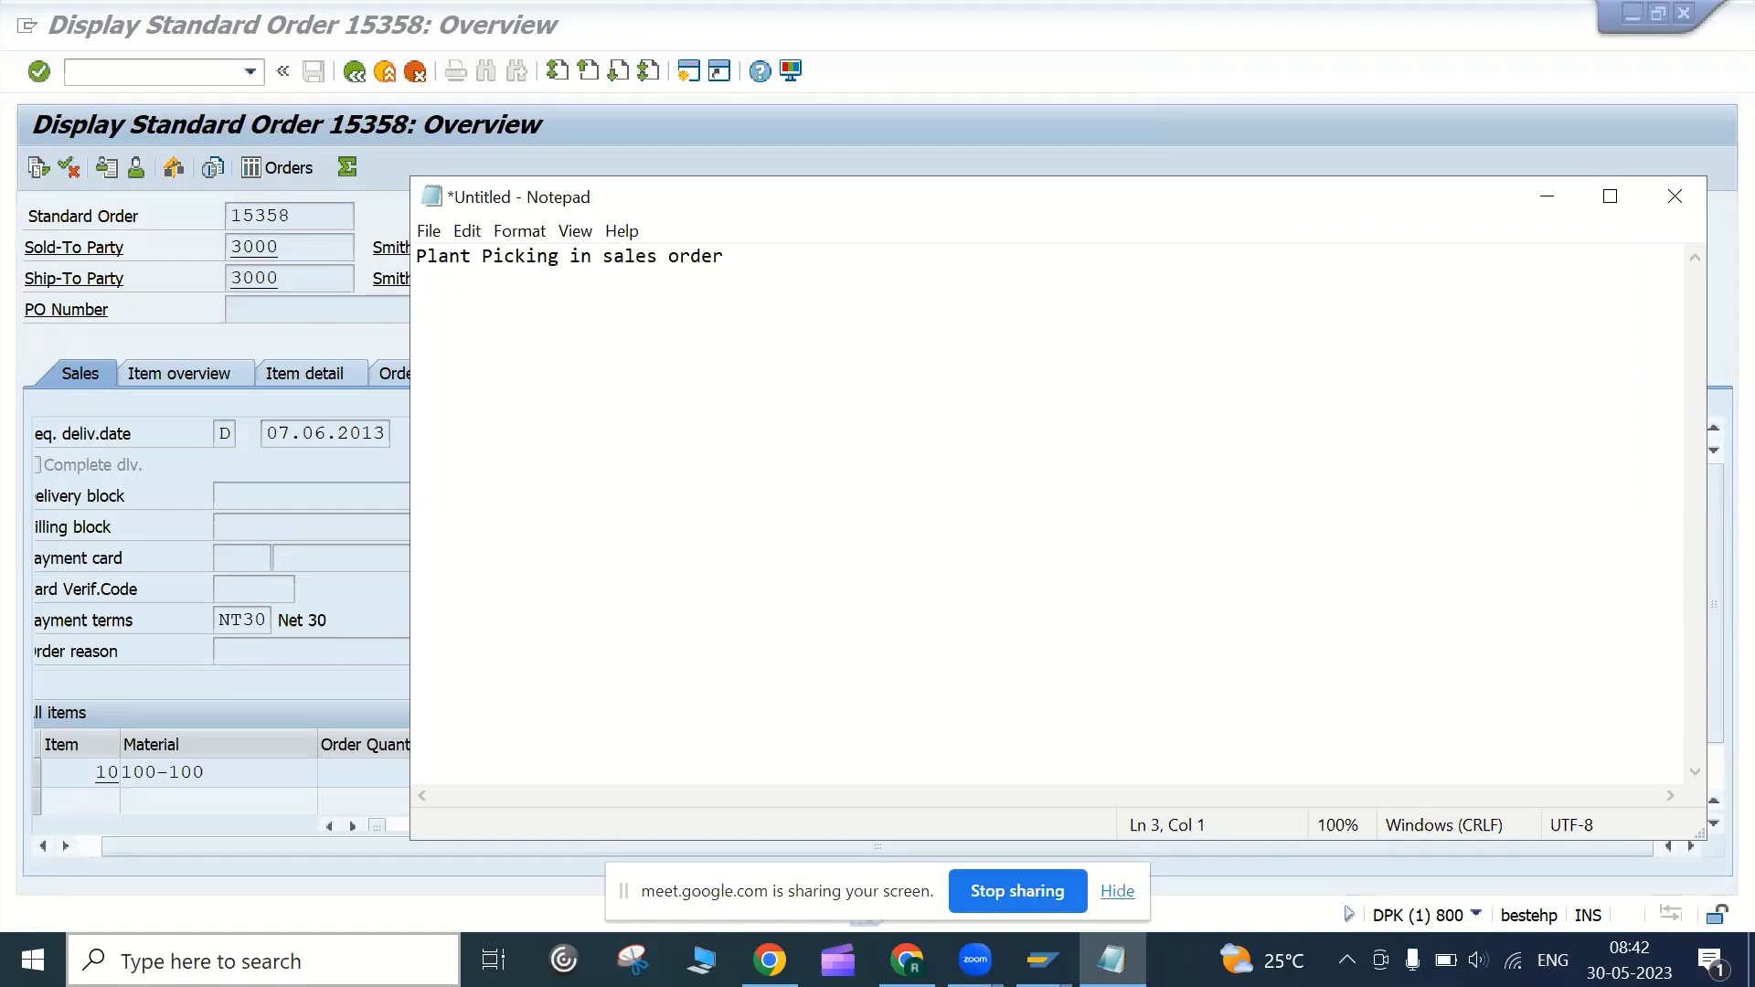
List the four plant sources under the heading: "1. CMIR", "2. Customer master", "3. Material master" and "4. Manually enter in SO"
{"action": "type", "text": "1. CMIR"}
{"action": "key", "text": "Return"}
{"action": "type", "text": "2. Customer master"}
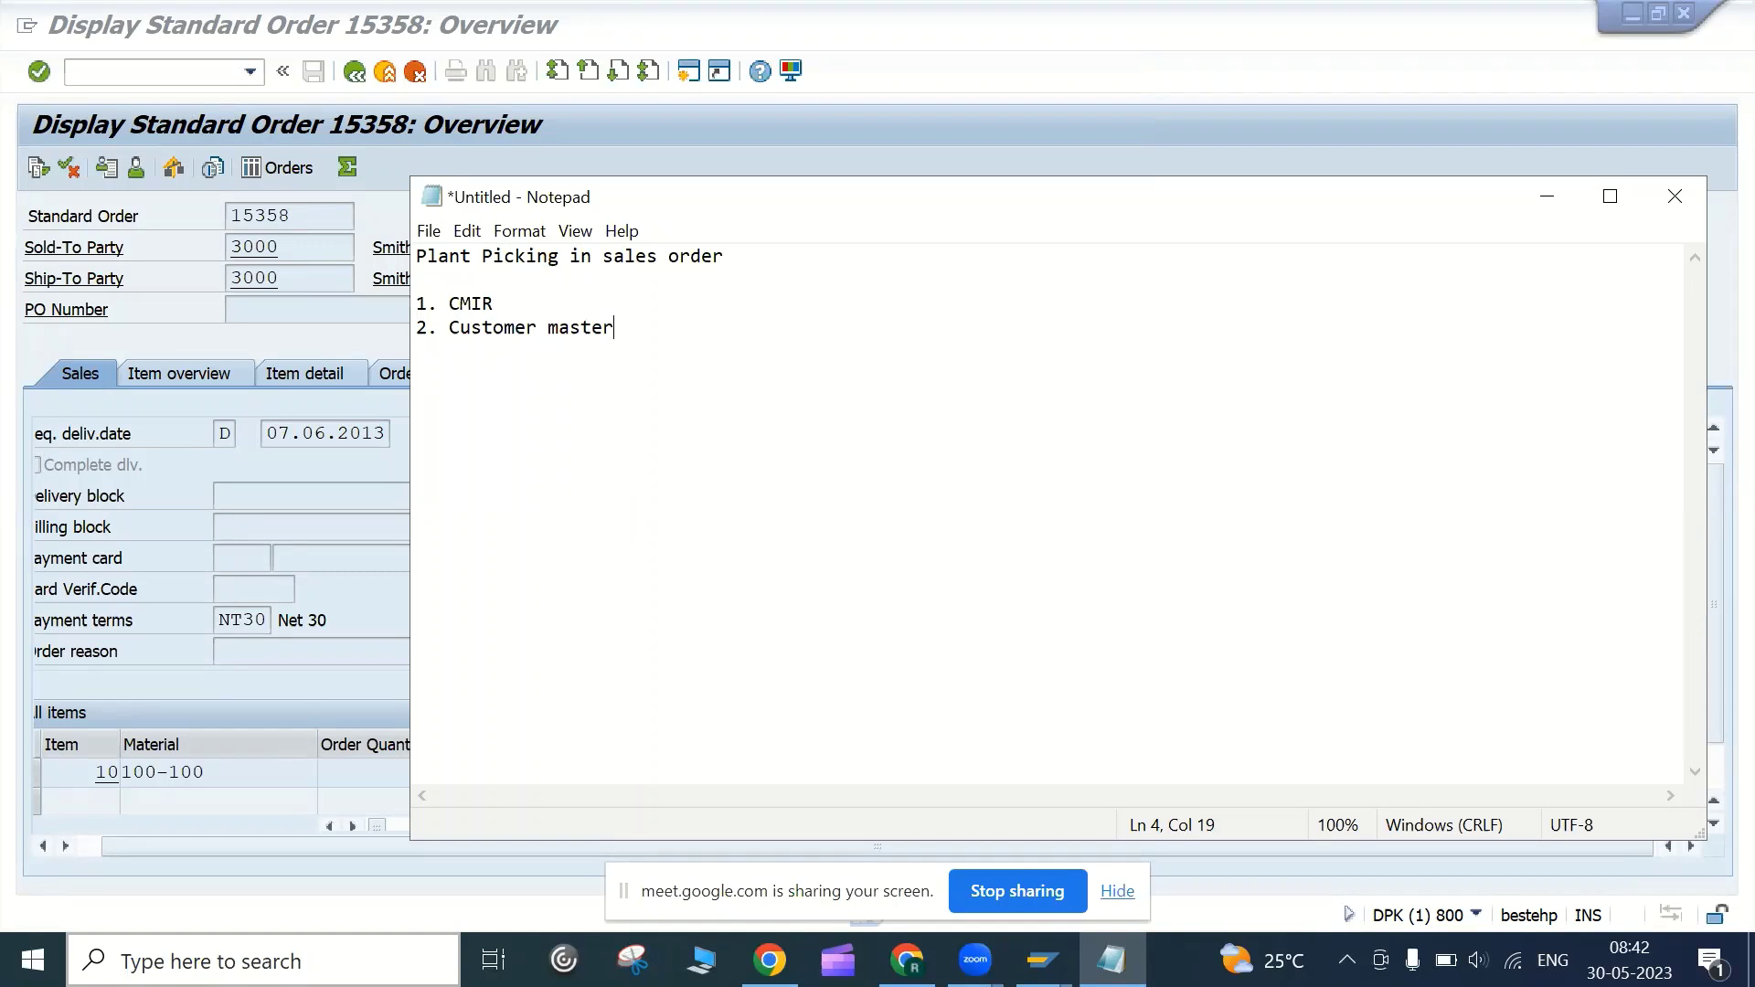
{"action": "key", "text": "Return"}
{"action": "type", "text": "3. Material master"}
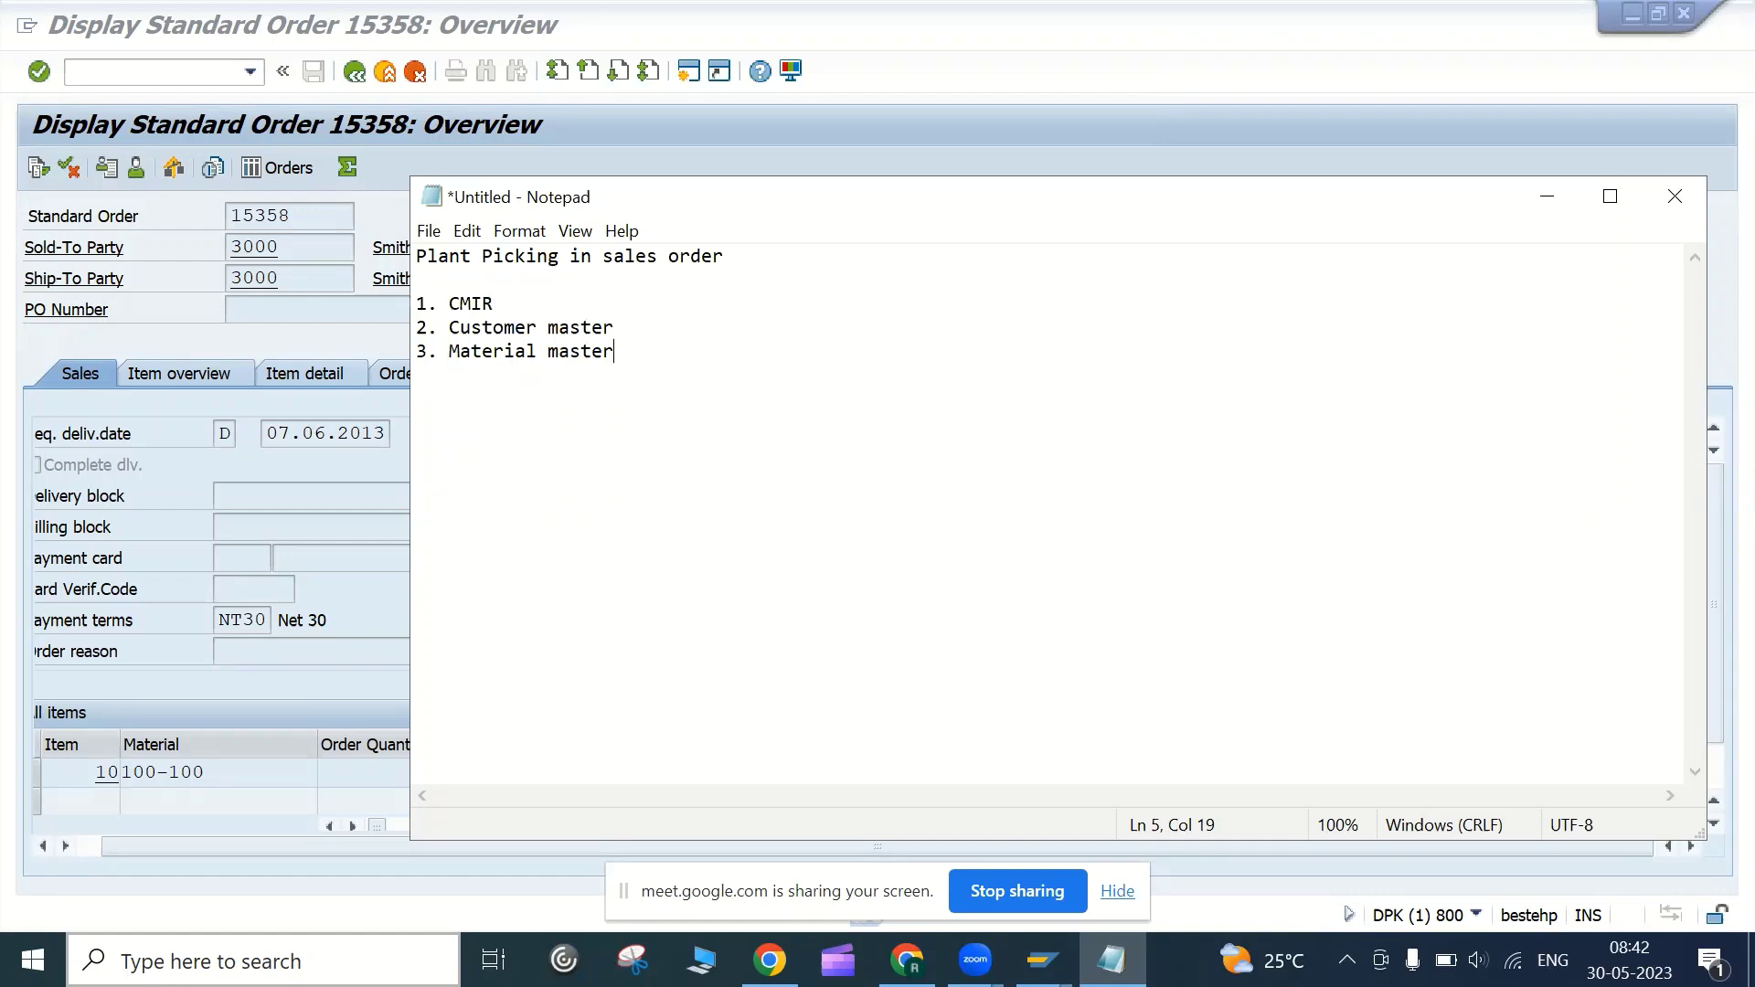
{"action": "key", "text": "Return"}
{"action": "type", "text": "4"}
{"action": "type", "text": ". Mna"}
{"action": "key", "text": "BackSpace"}
{"action": "key", "text": "BackSpace"}
{"action": "type", "text": "anually enter in SO"}
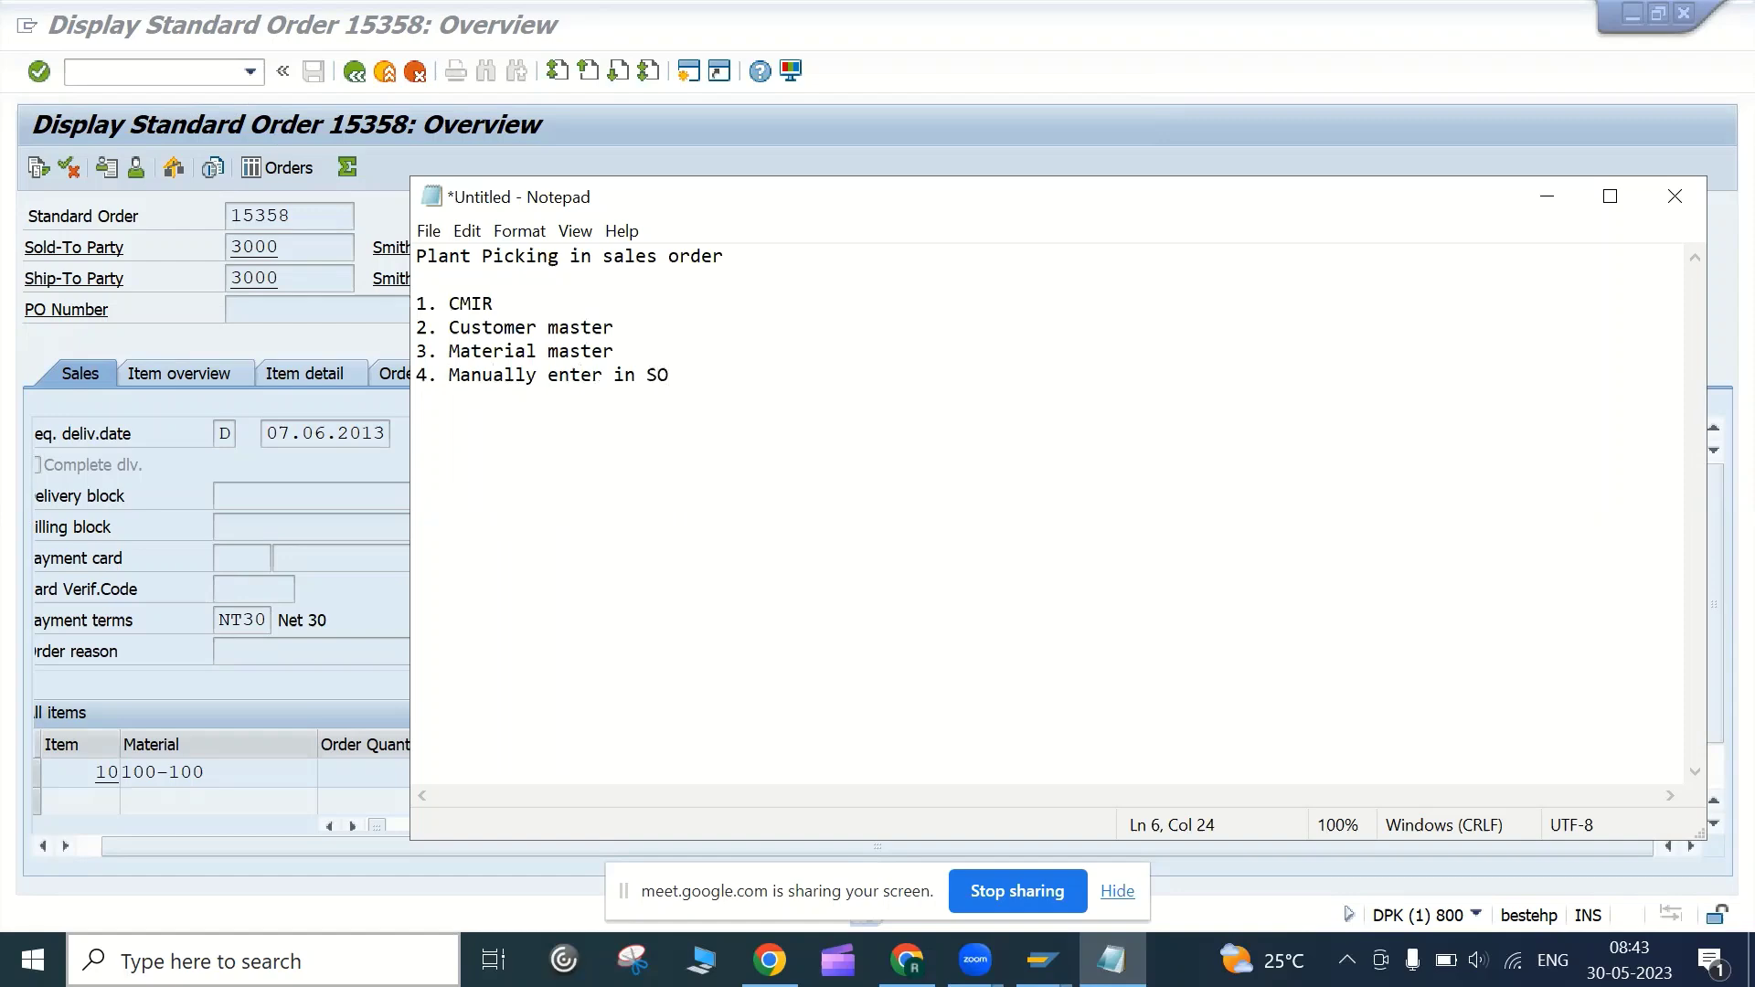
Review the order of the plant sources in the note, from CMIR through customer master and material master
{"action": "left_click", "coordinate": [489, 276]}
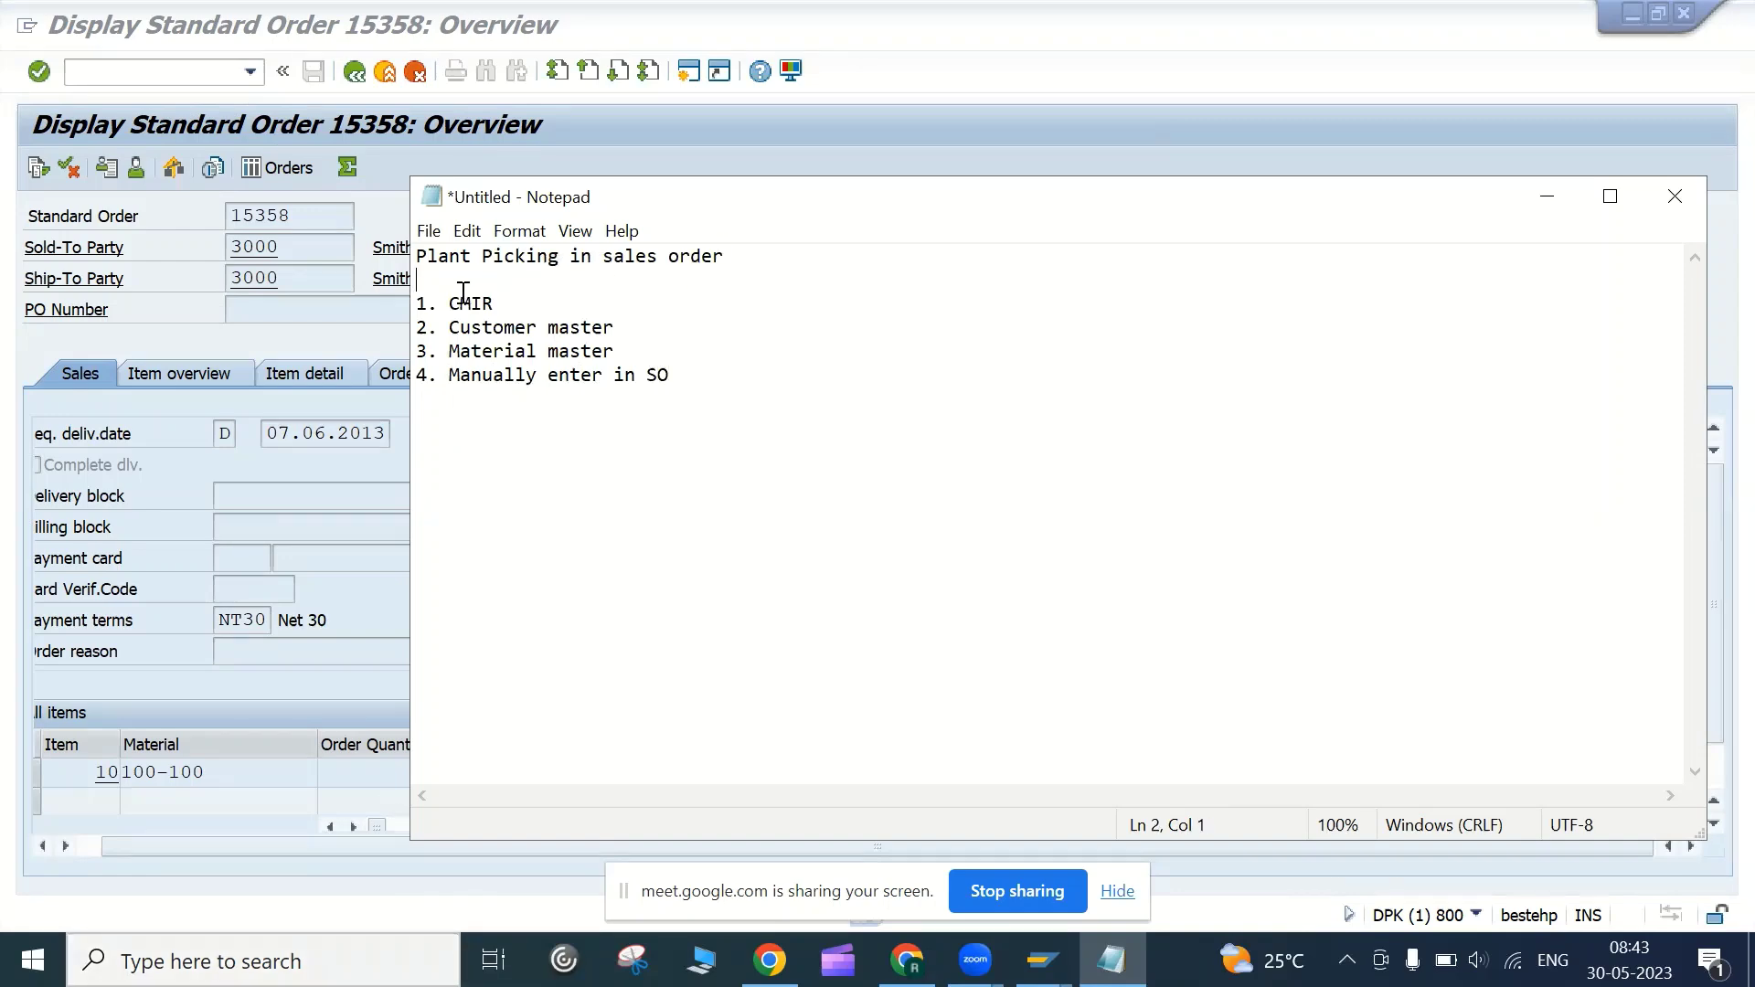
{"action": "left_click_drag", "start_coordinate": [461, 303], "coordinate": [570, 315]}
{"action": "left_click", "coordinate": [569, 304]}
{"action": "left_click", "coordinate": [634, 324]}
{"action": "left_click", "coordinate": [626, 349]}
{"action": "left_click_drag", "start_coordinate": [460, 352], "coordinate": [695, 370]}
{"action": "left_click_drag", "start_coordinate": [461, 304], "coordinate": [412, 300]}
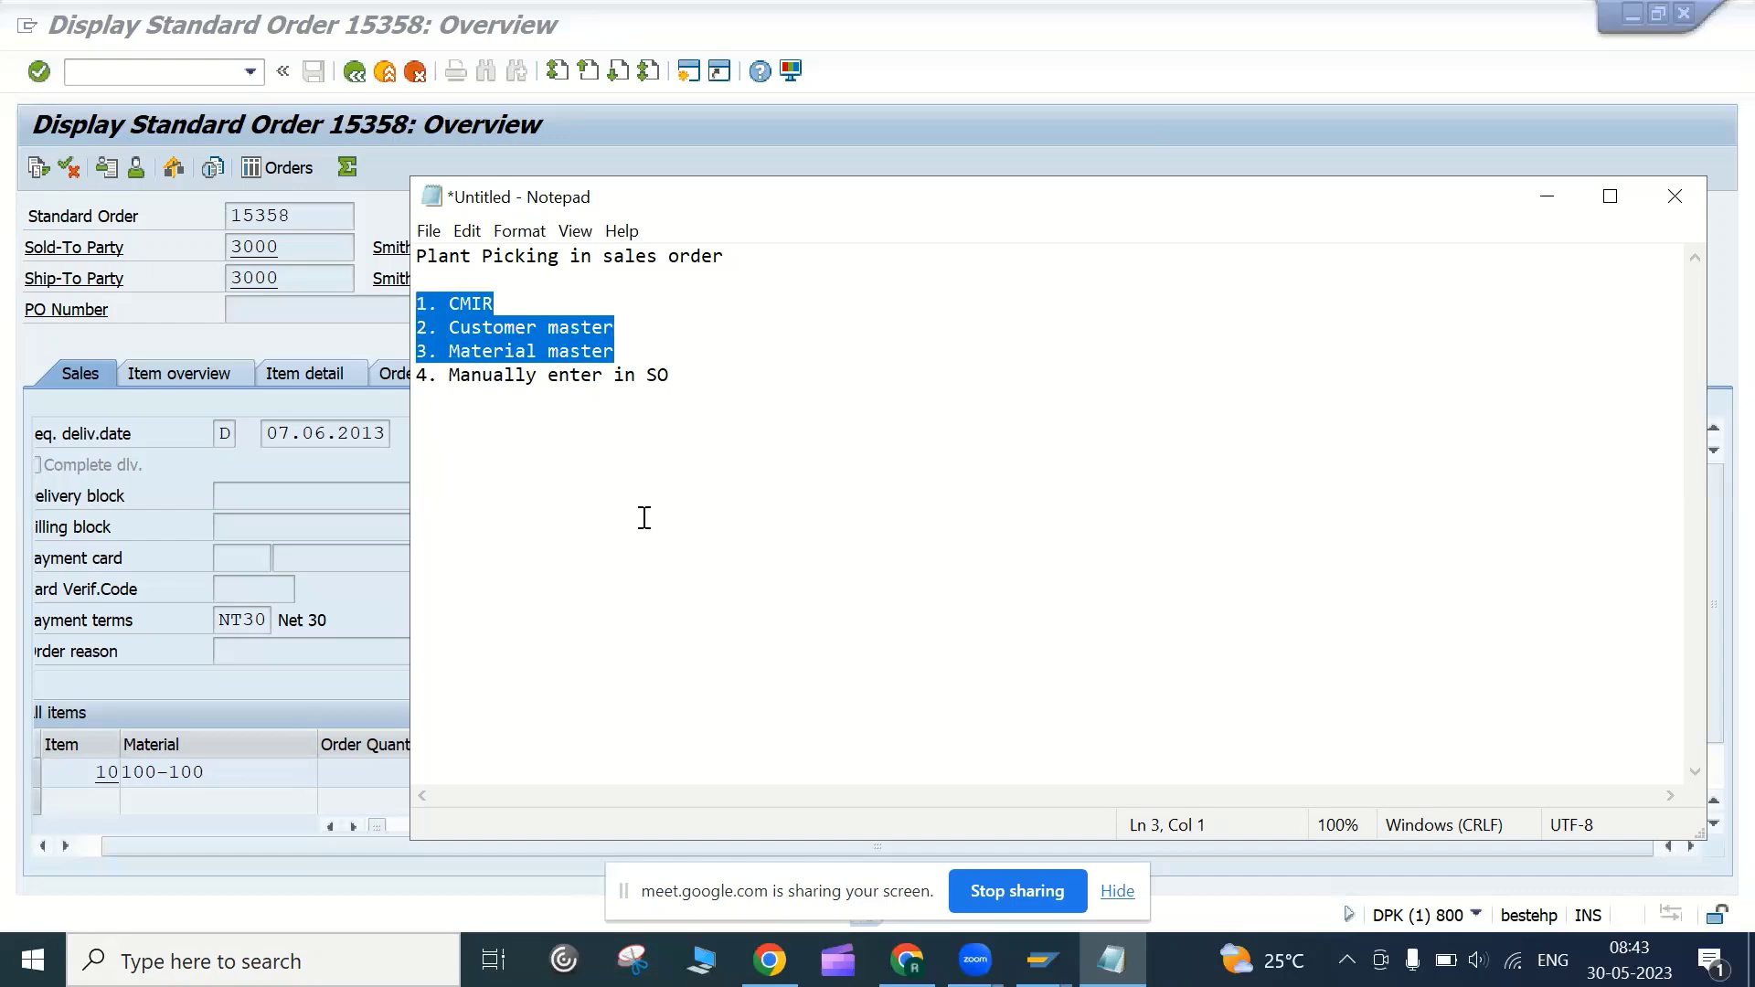
{"action": "left_click", "coordinate": [526, 304]}
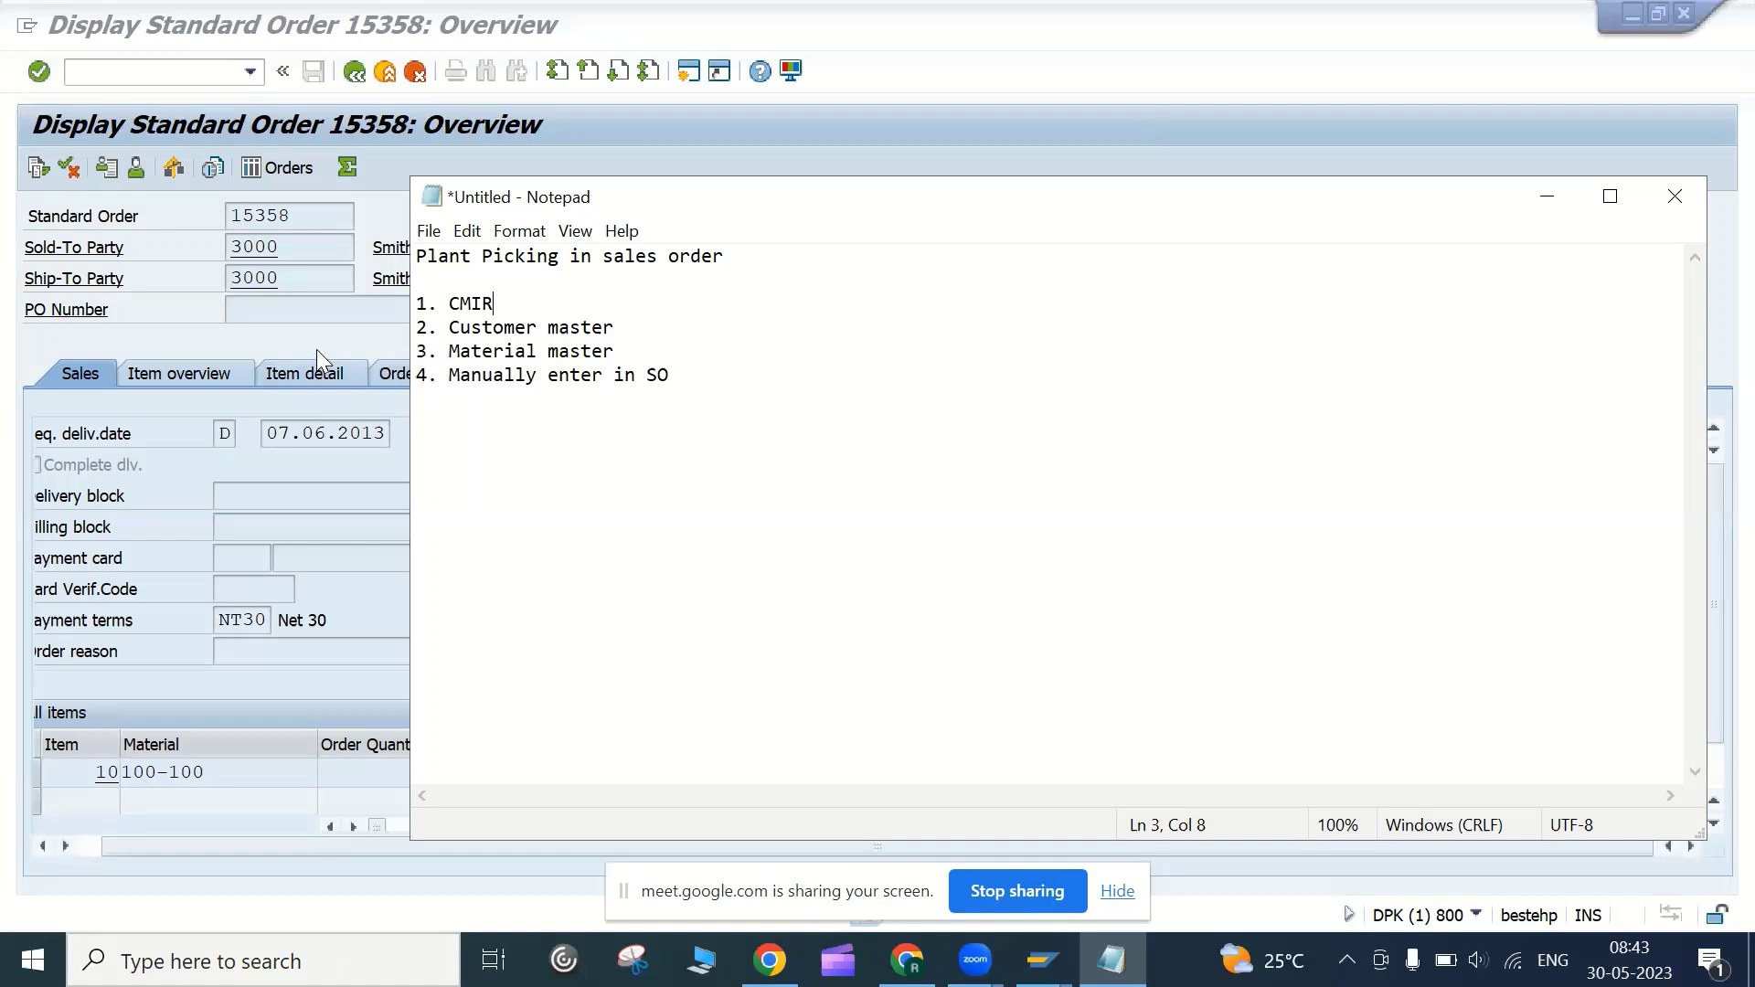
{"action": "left_click_drag", "start_coordinate": [449, 302], "coordinate": [494, 303]}
{"action": "left_click", "coordinate": [449, 303]}
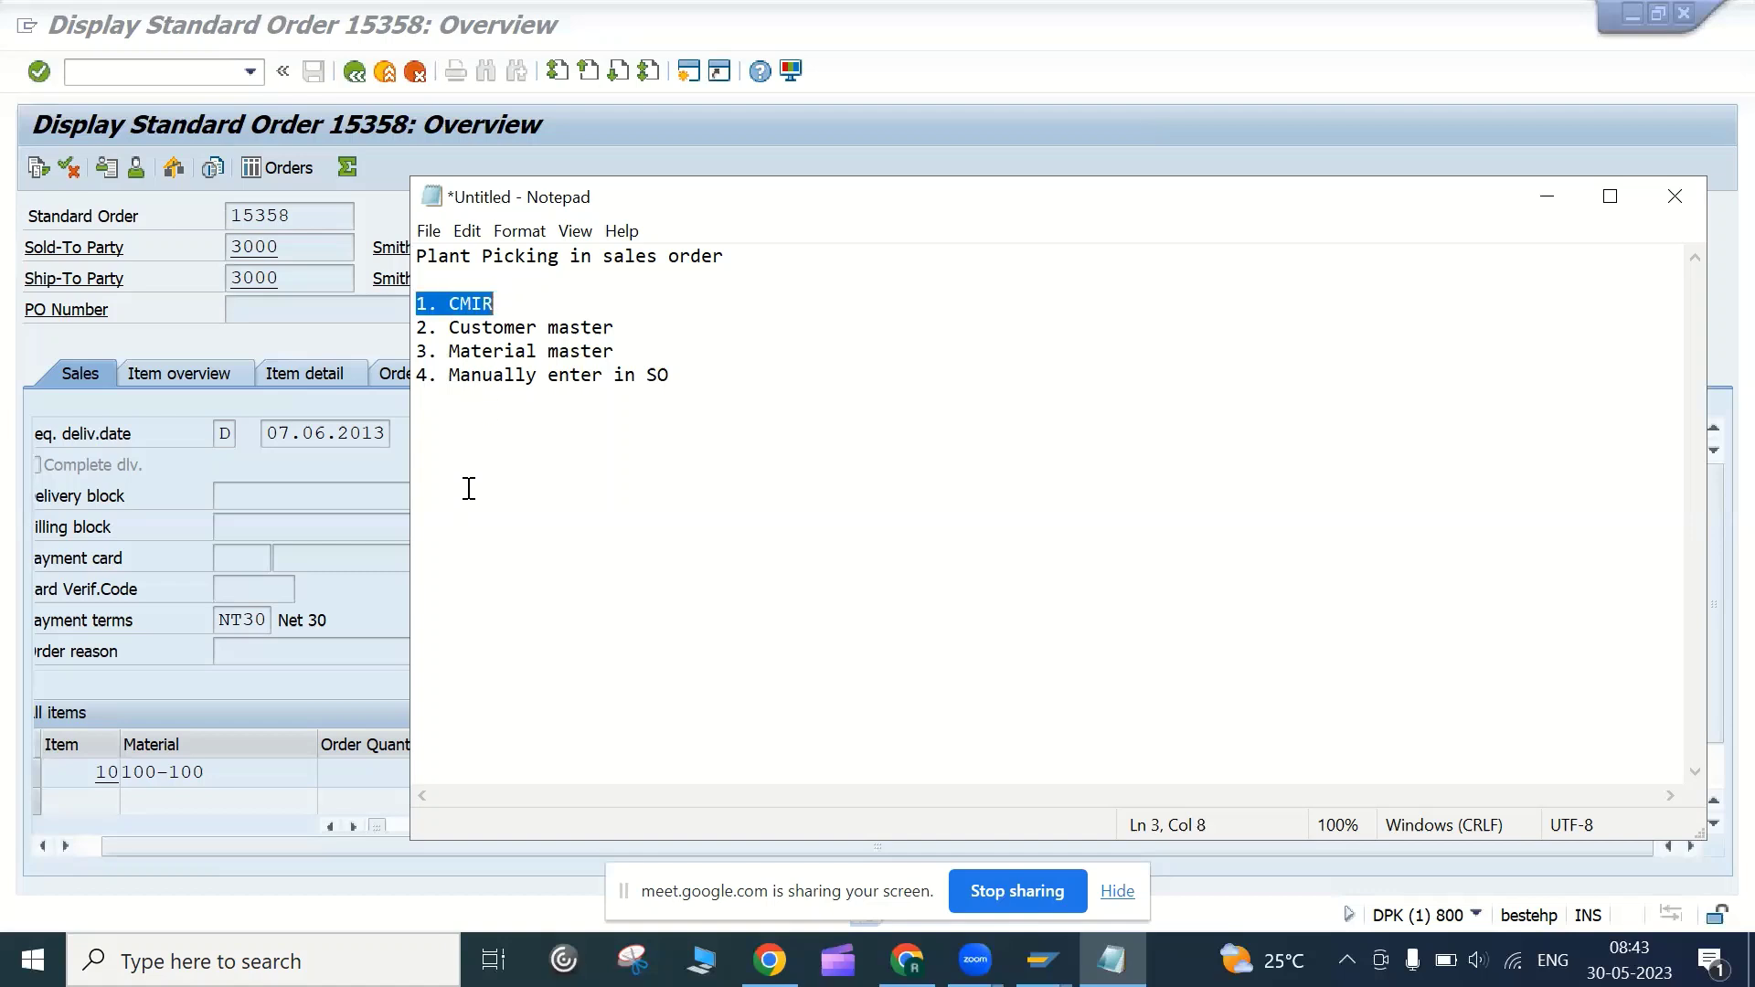
Switch to the SAP session showing the existing order and leave it back to the SAP Easy Access screen
{"action": "left_click", "coordinate": [324, 510]}
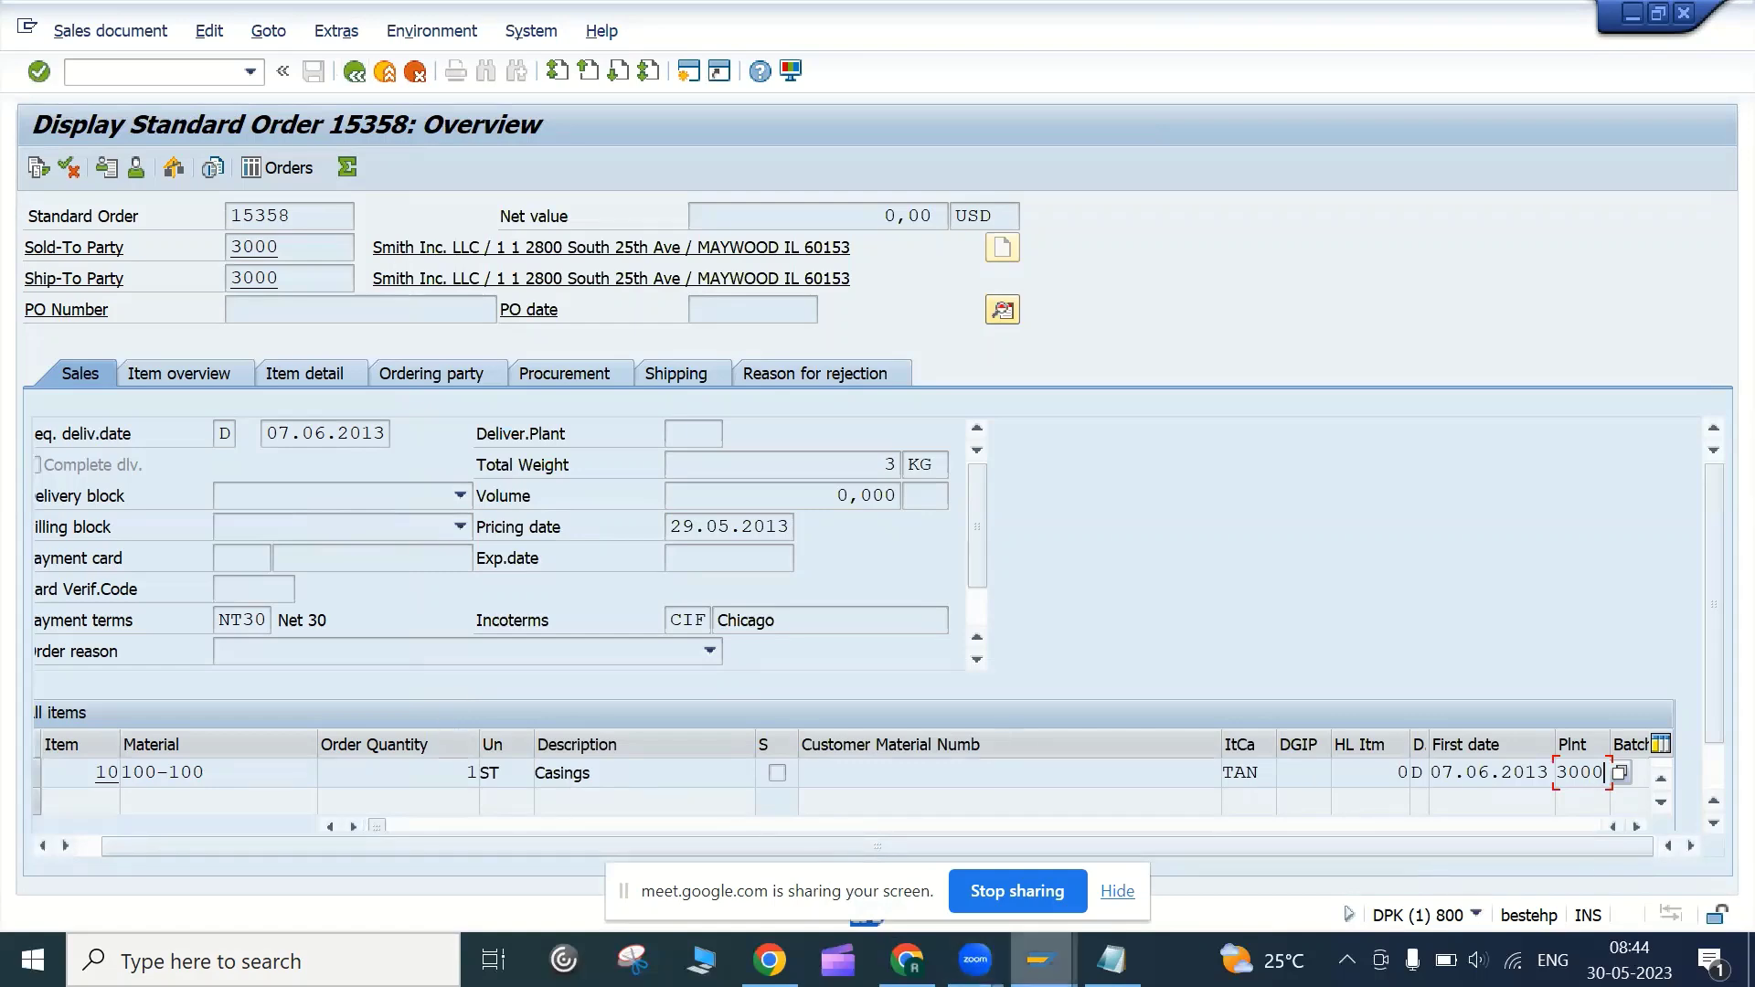
{"action": "left_click", "coordinate": [358, 79]}
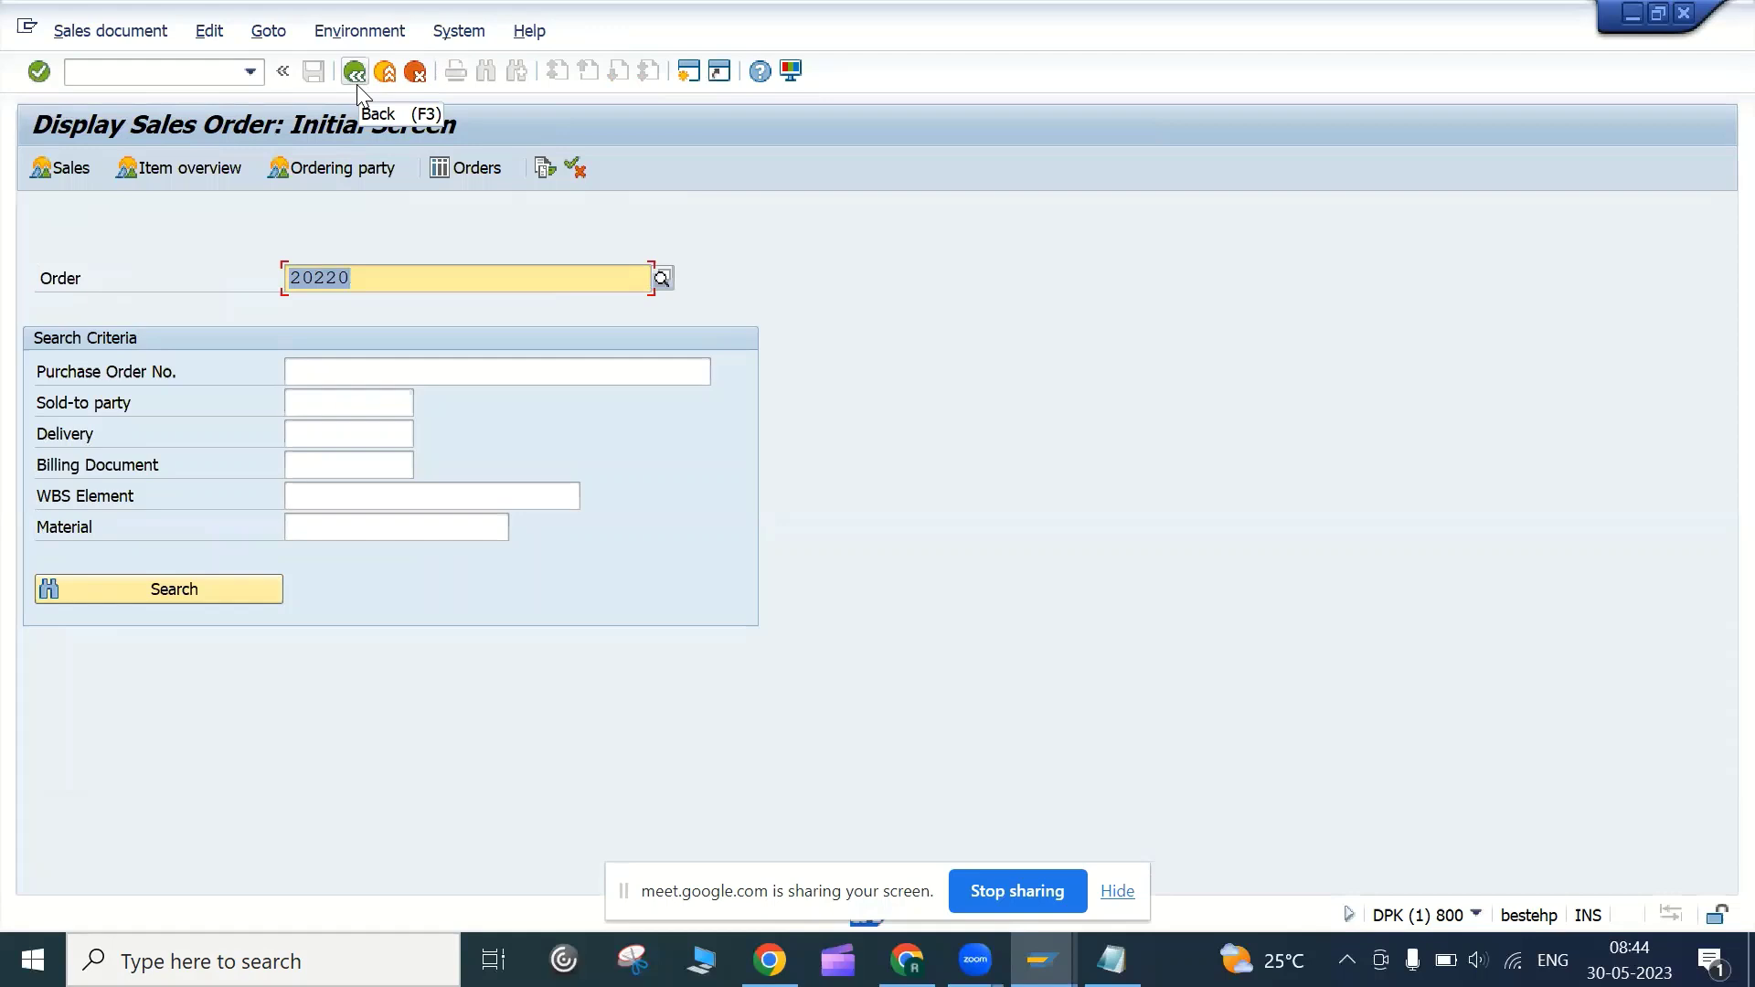
{"action": "left_click", "coordinate": [356, 75]}
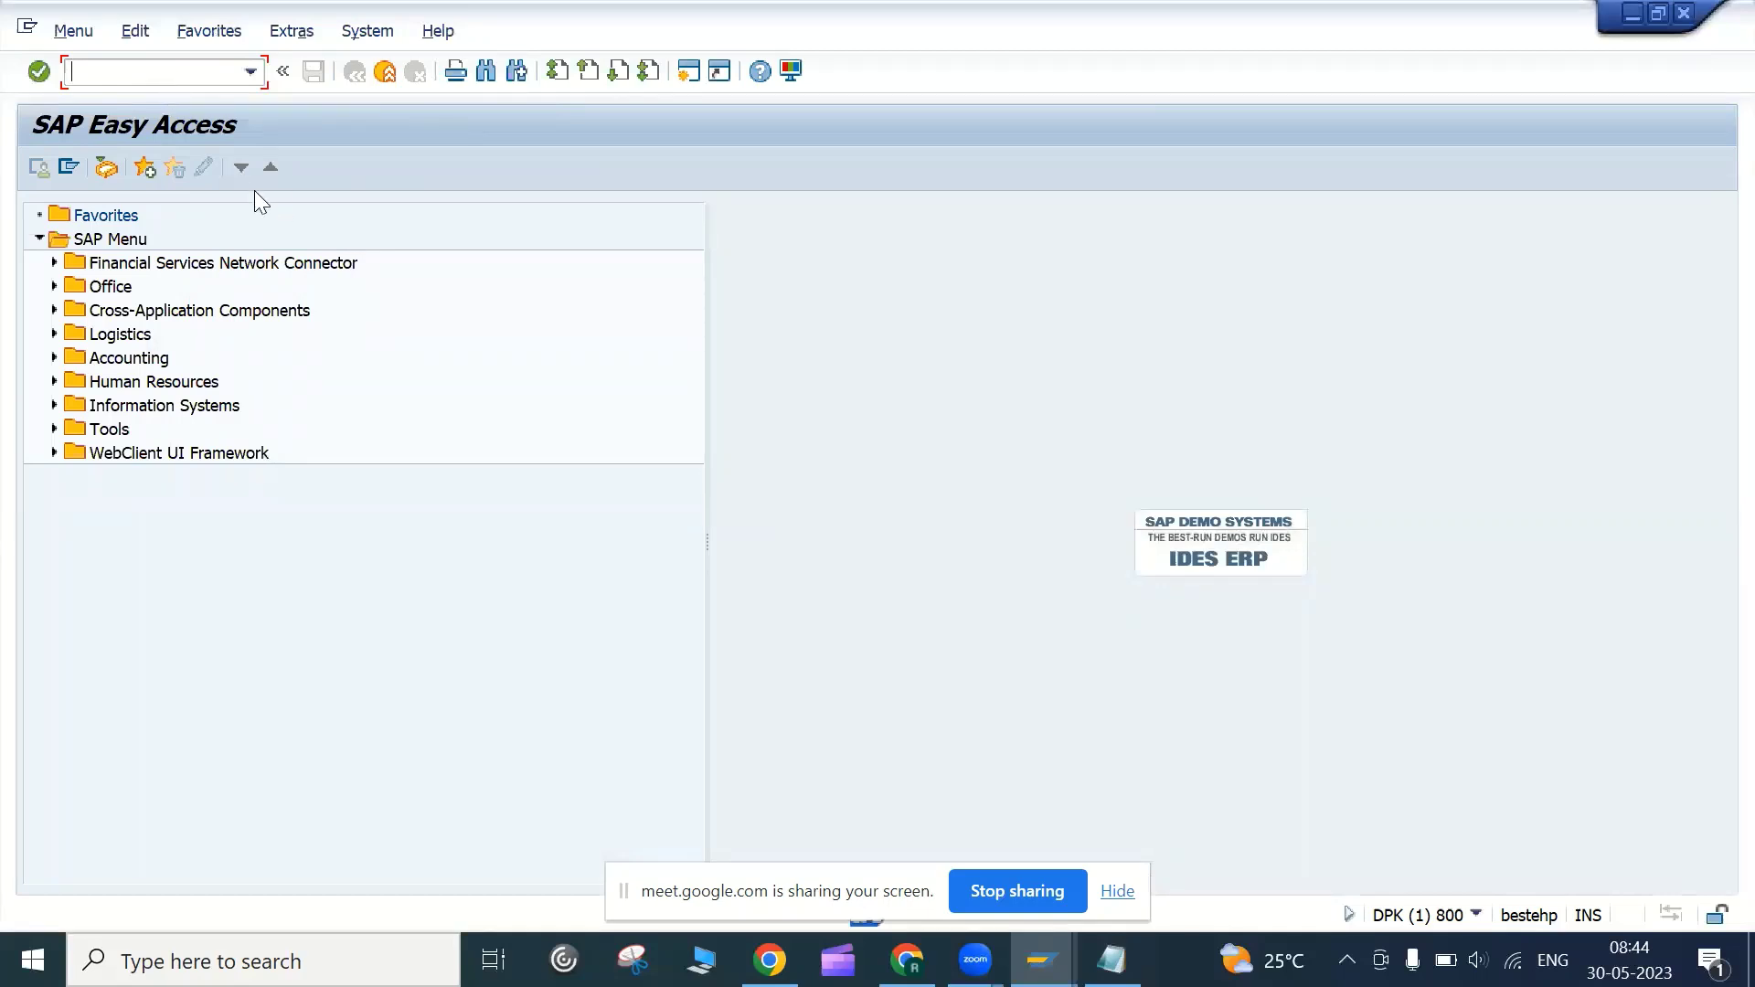
Switch to the Notepad note and add blank lines below the list of plant sources
{"action": "left_click", "coordinate": [1111, 960]}
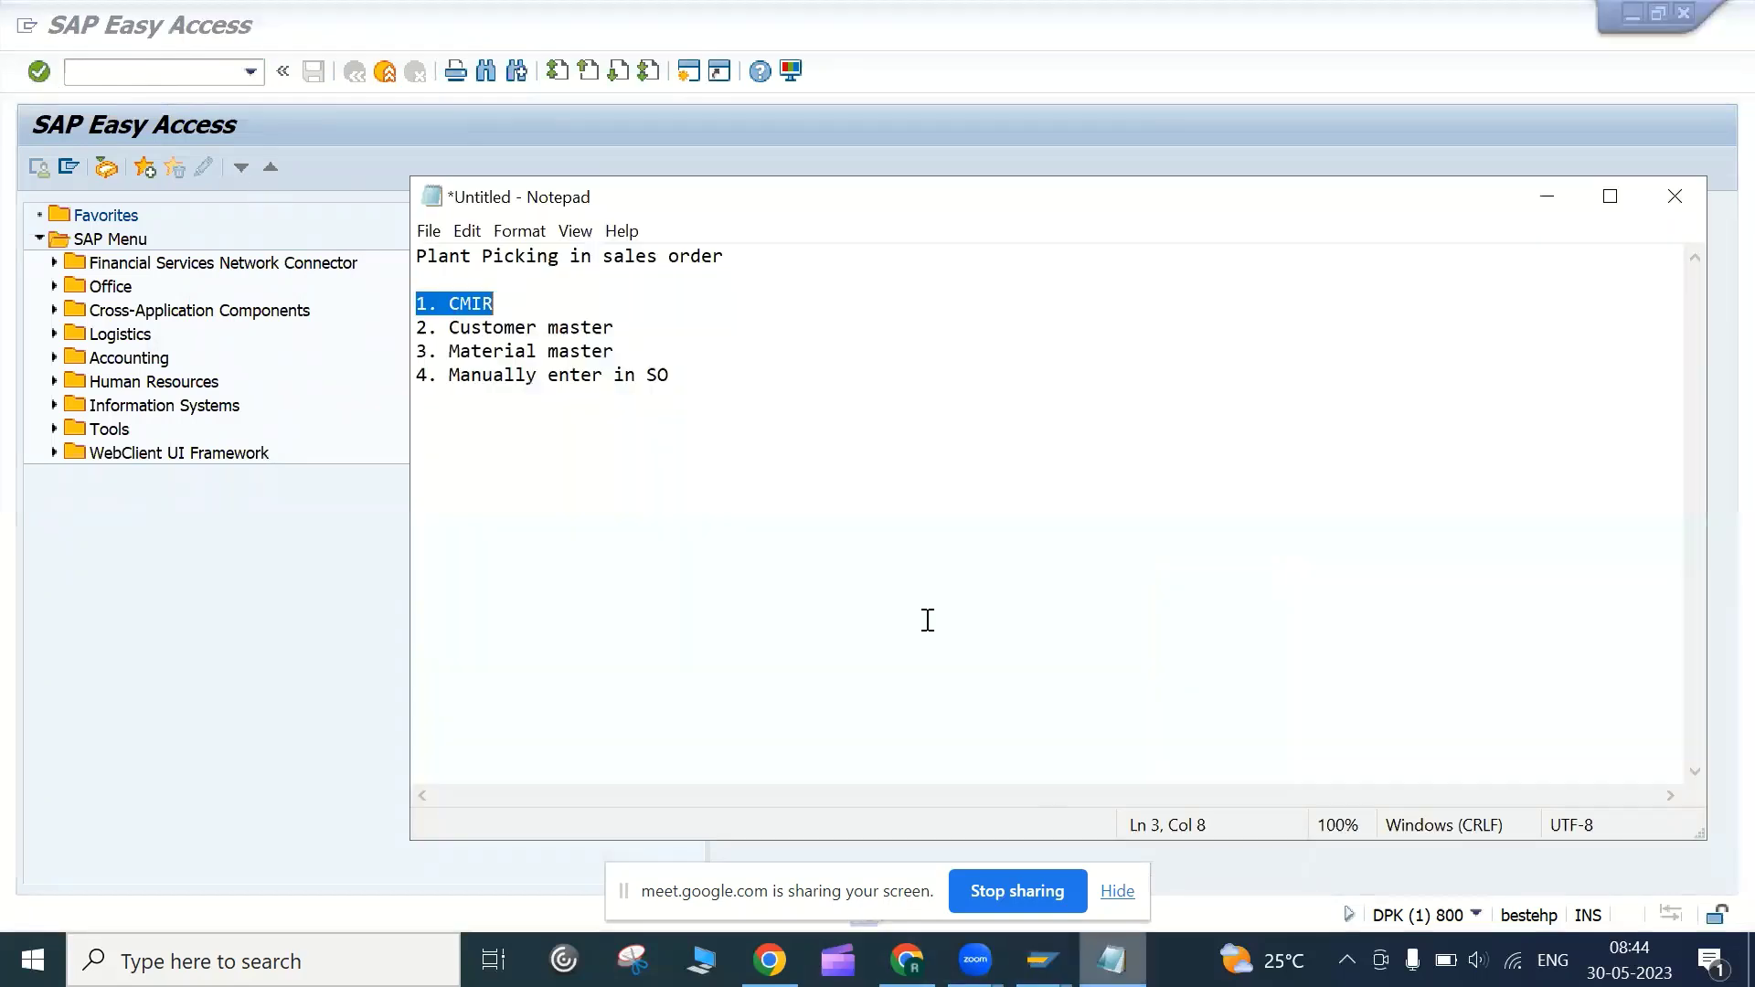
{"action": "left_click", "coordinate": [689, 388]}
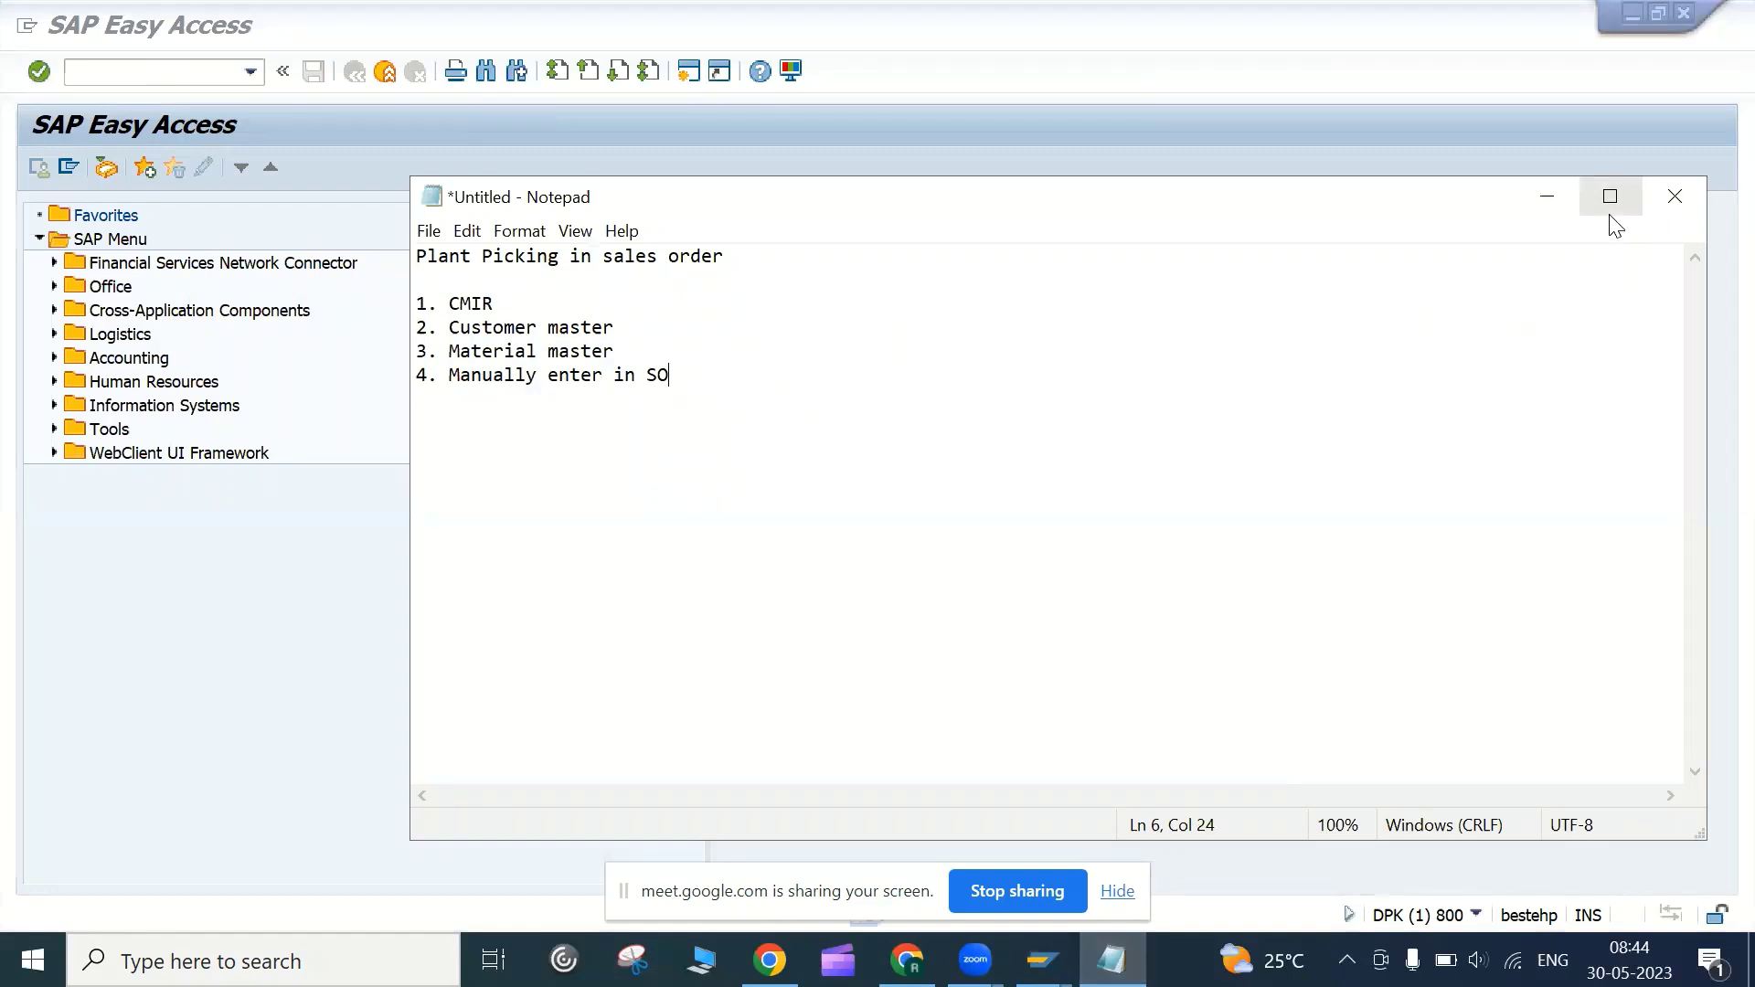
{"action": "key", "text": "Return"}
{"action": "key", "text": "Return"}
{"action": "key", "text": "Return"}
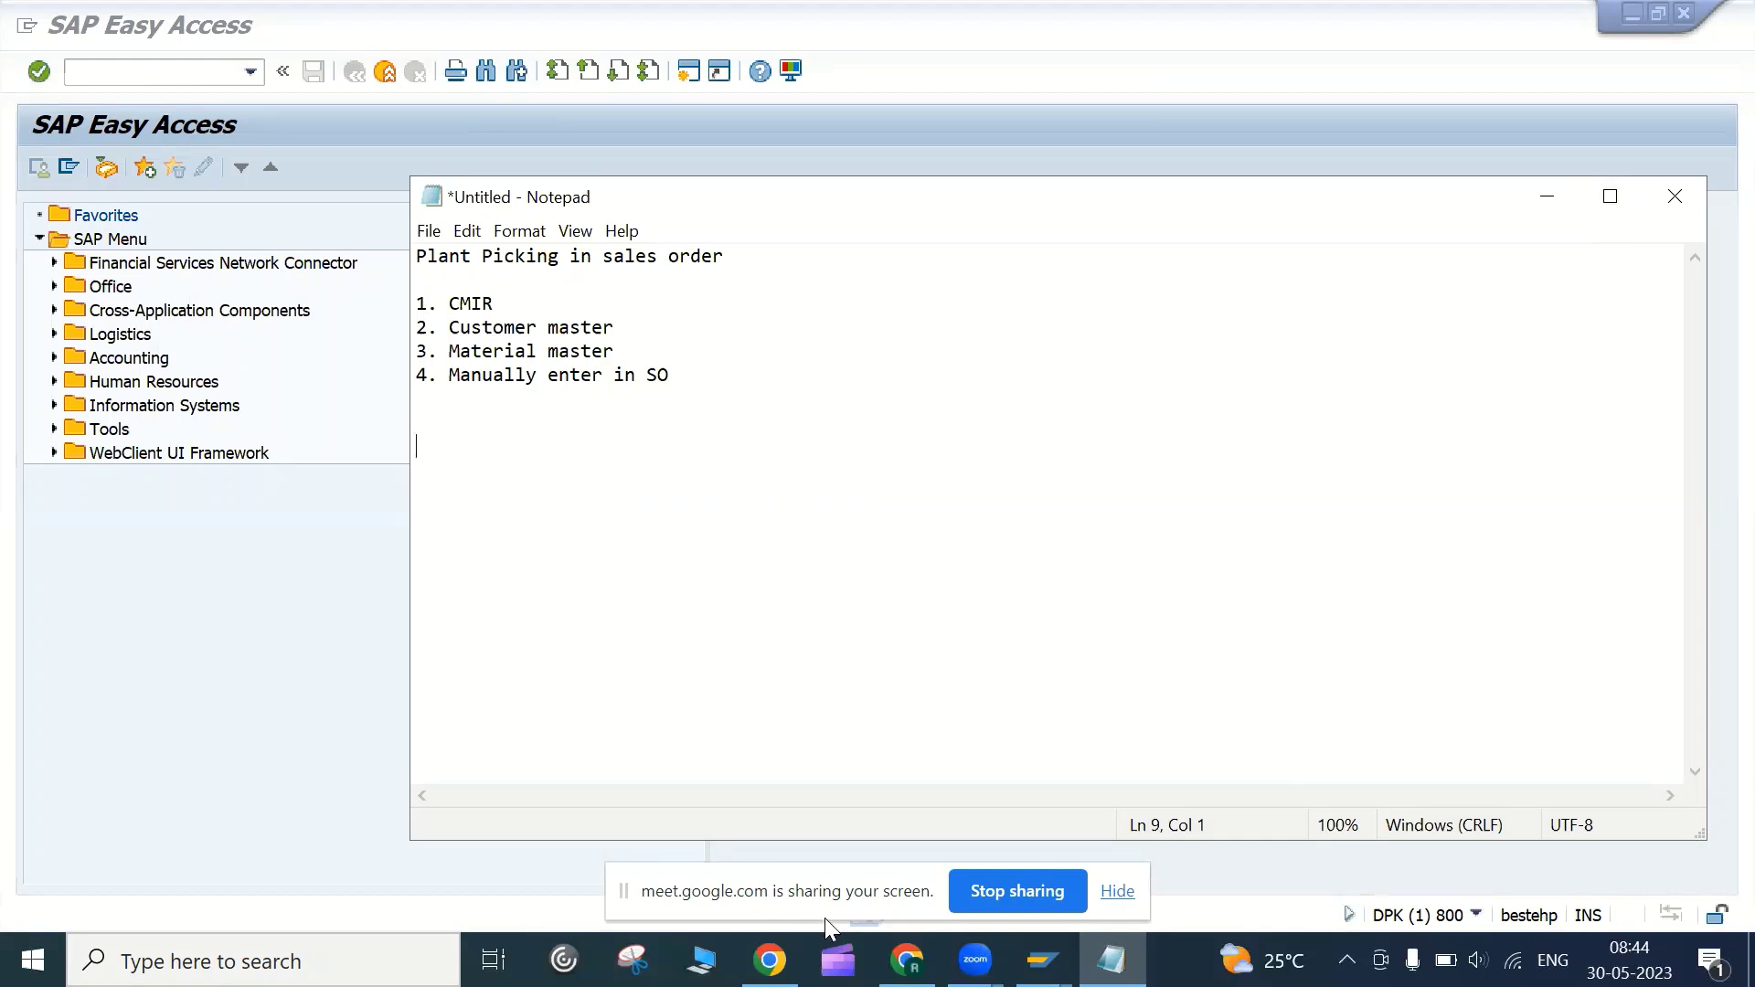
Switch to the SAP Easy Access session and display the saved CMIR order in transaction VA03
{"action": "left_click", "coordinate": [975, 959]}
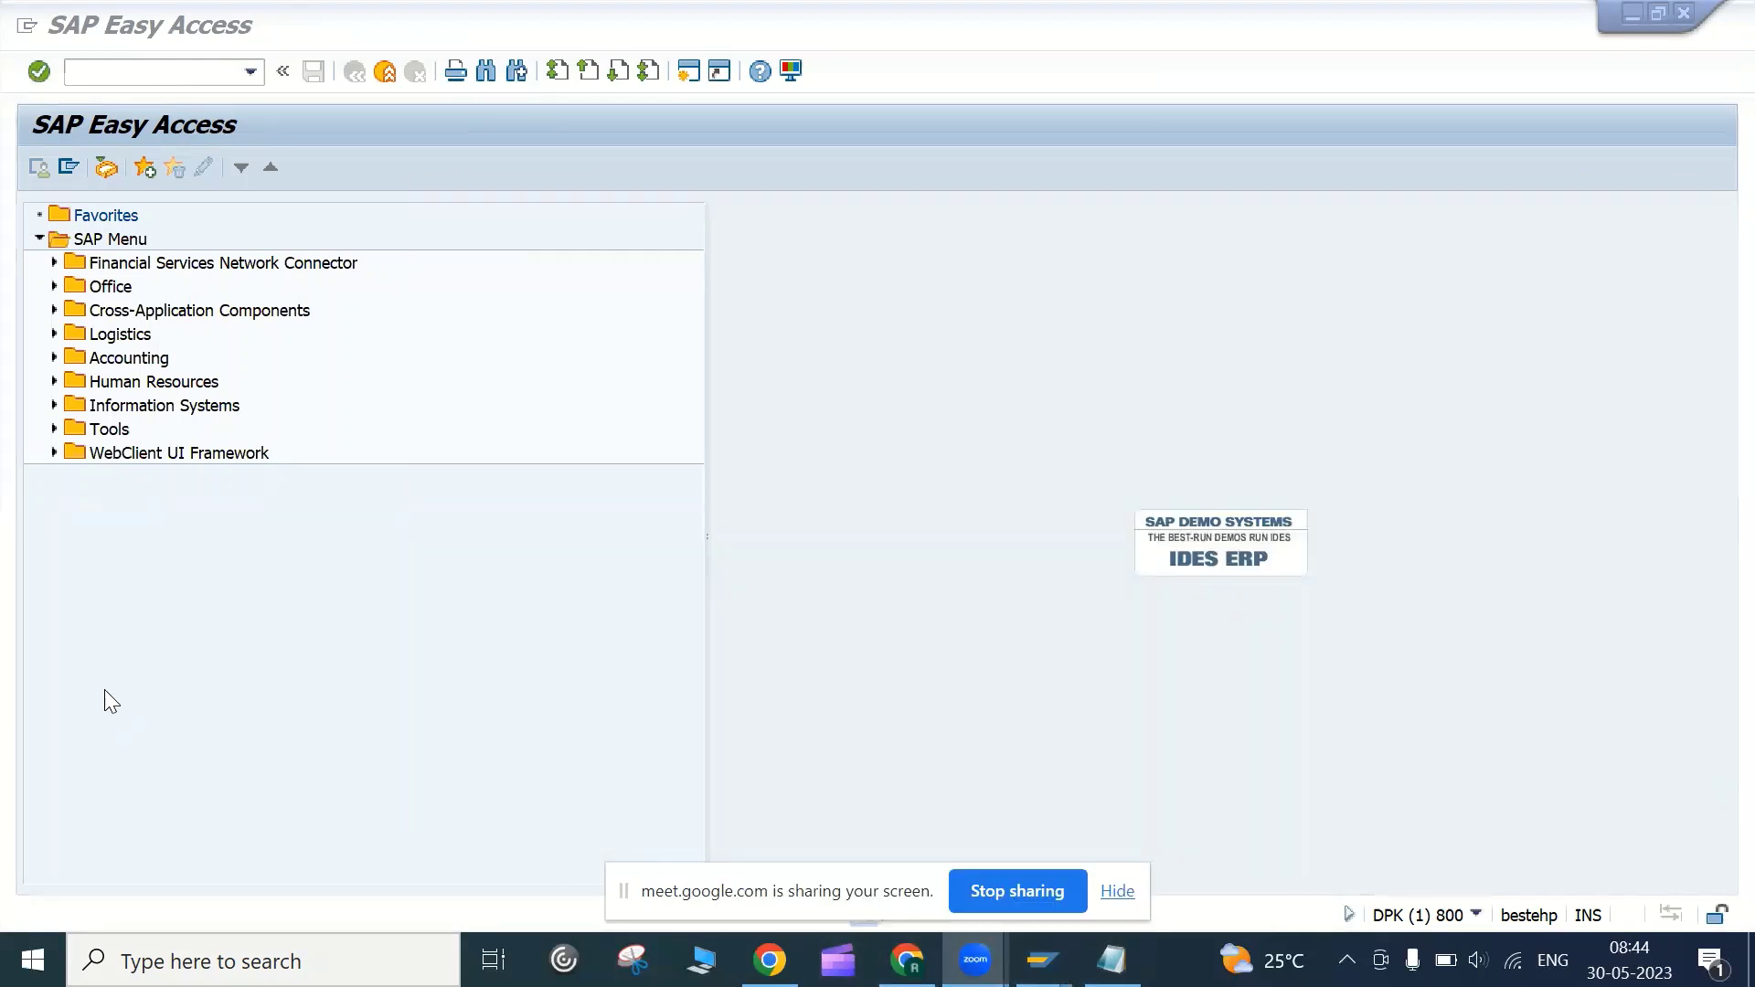
{"action": "left_click", "coordinate": [104, 689]}
{"action": "left_click", "coordinate": [127, 71]}
{"action": "type", "text": "va03"}
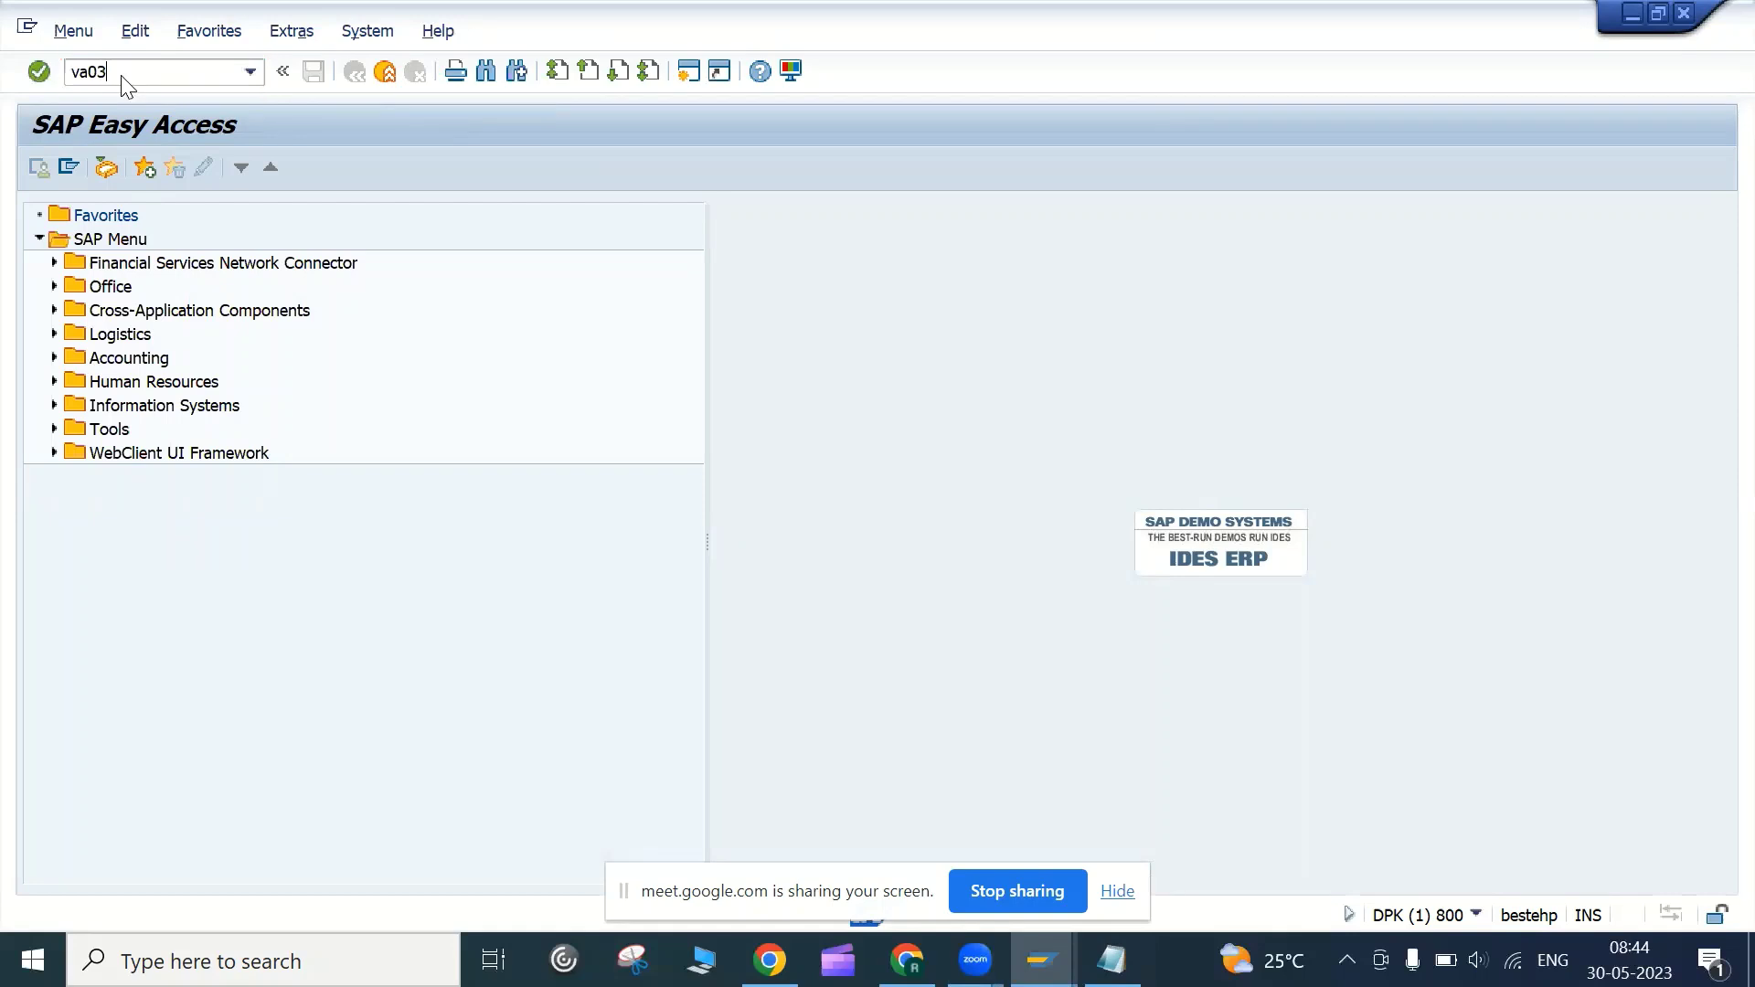
{"action": "key", "text": "Return"}
{"action": "key", "text": "Return"}
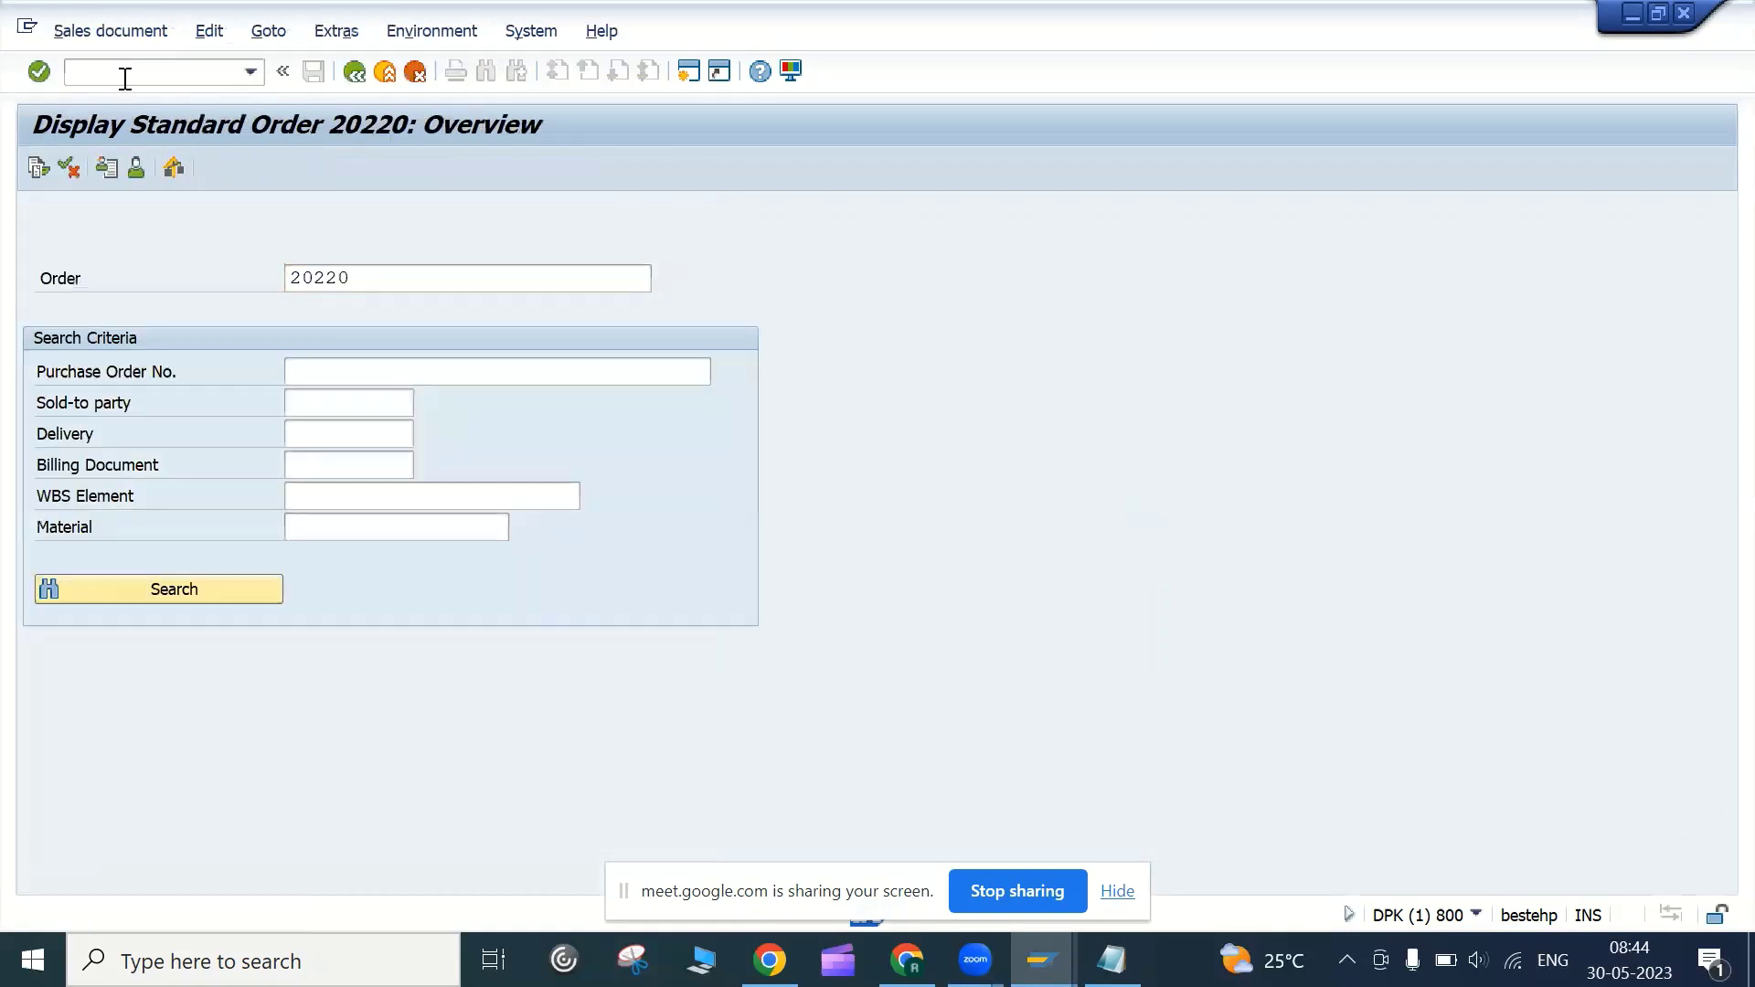
Copy the order number from the header of the displayed standard order
{"action": "left_click_drag", "start_coordinate": [321, 216], "coordinate": [216, 207]}
{"action": "key", "text": "ctrl+c"}
{"action": "left_click", "coordinate": [216, 207]}
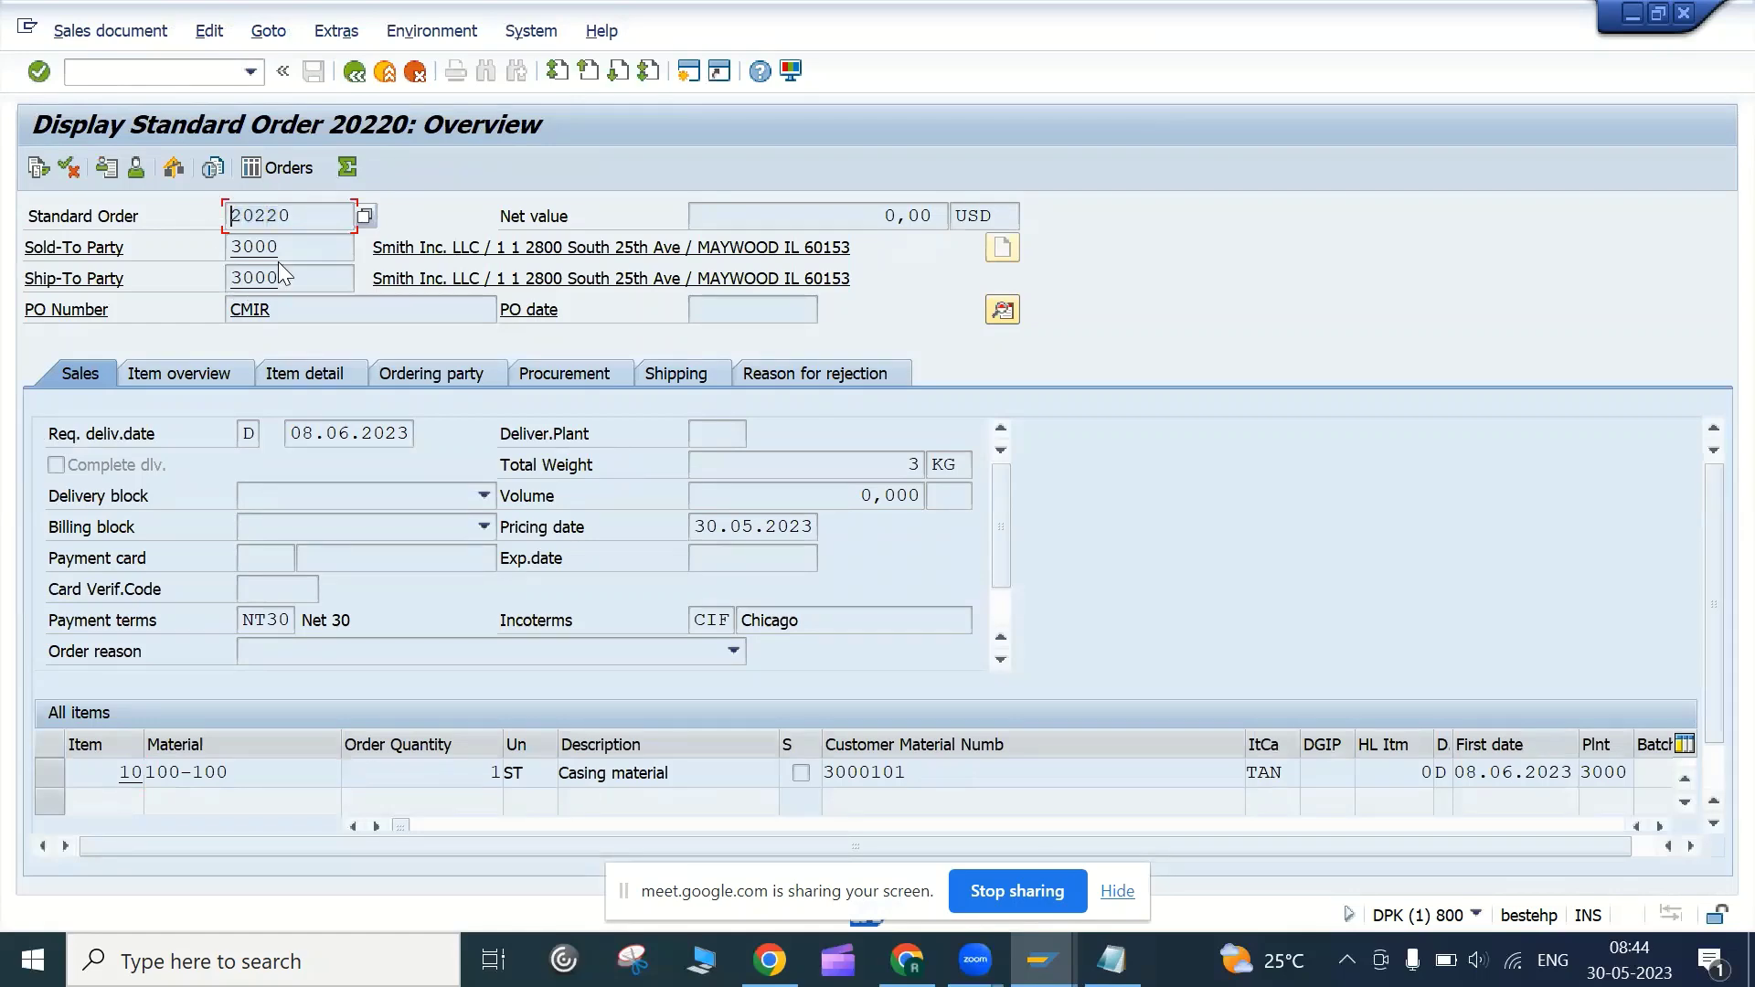
Switch to the Notepad note and add a "Sales ORder -" line with the copied order number below the list of plant sources
{"action": "key", "text": "alt+Tab"}
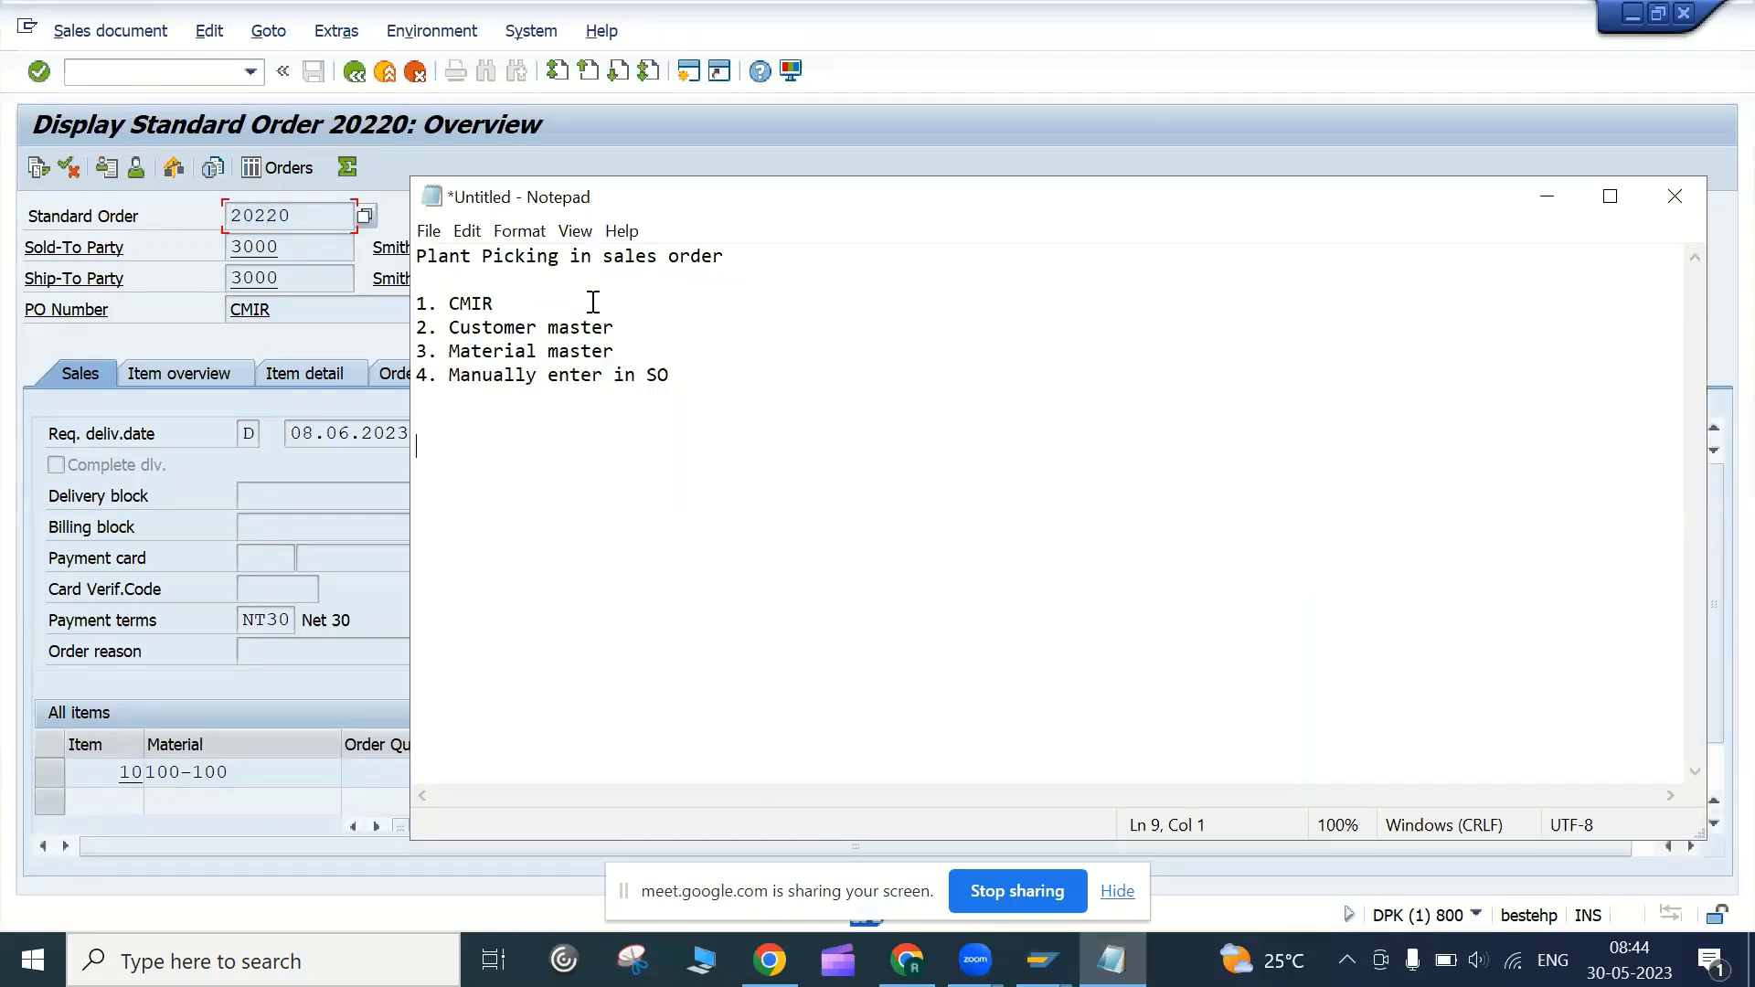
{"action": "type", "text": "Sales ORd"}
{"action": "type", "text": "er "}
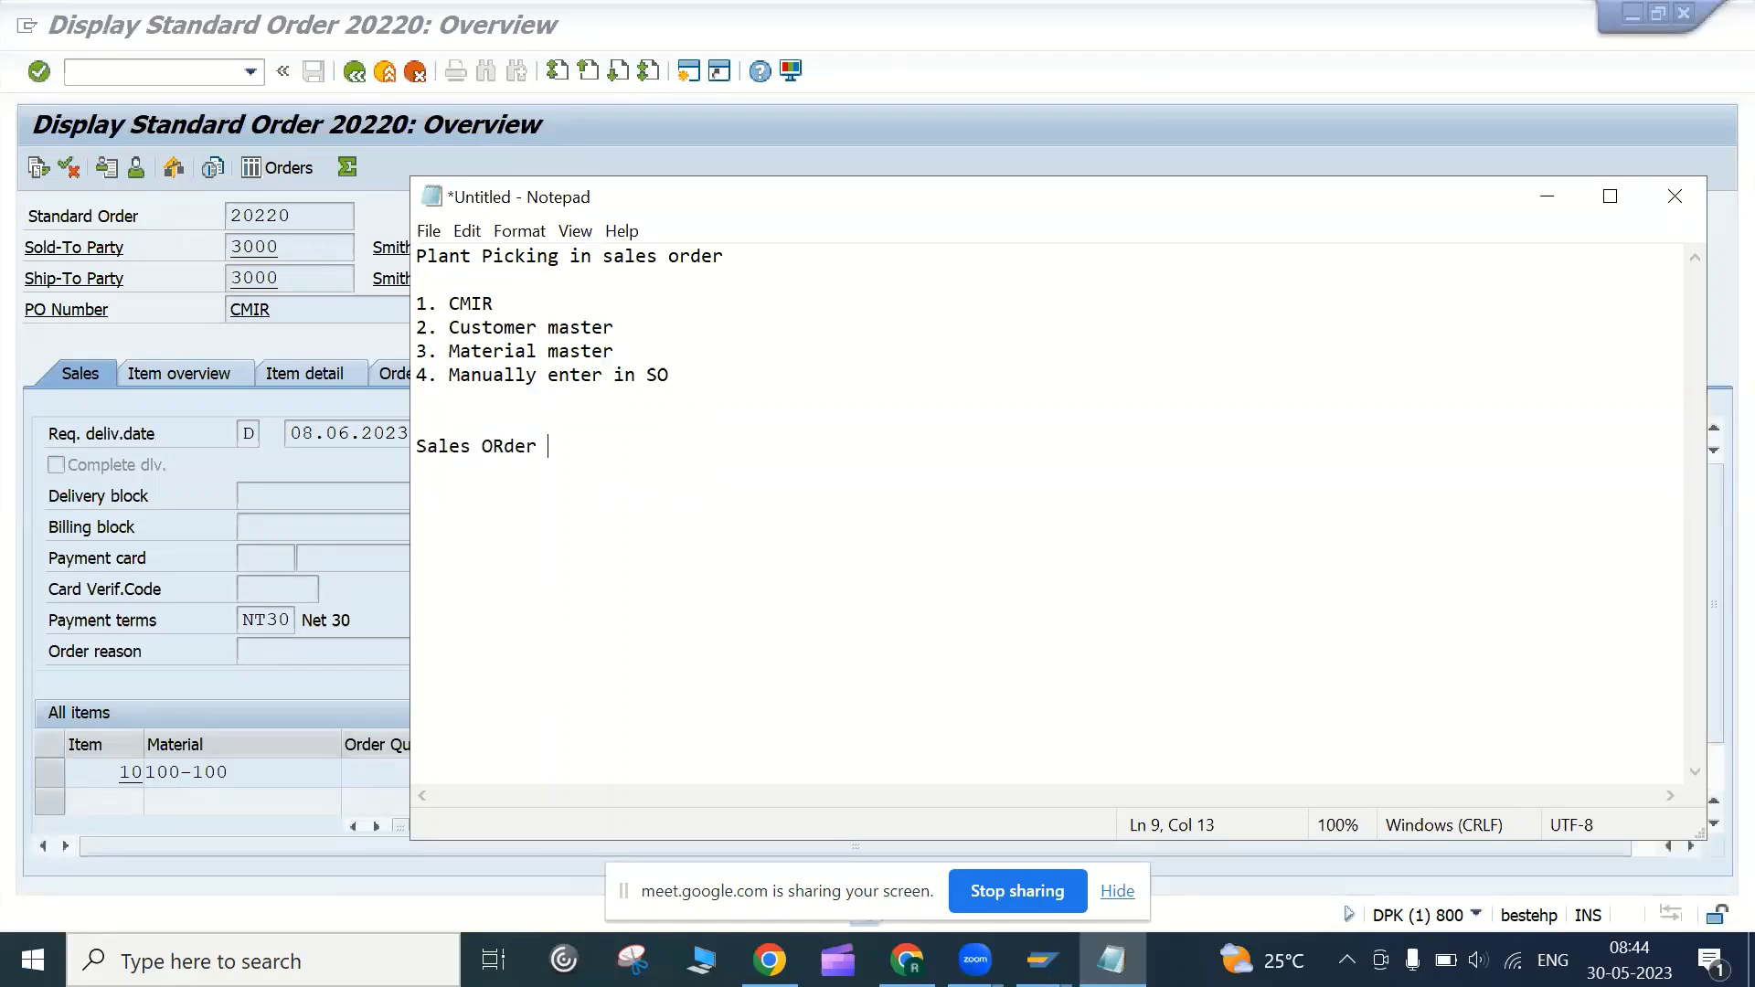
{"action": "type", "text": "-"}
{"action": "key", "text": "ctrl+v"}
{"action": "left_click_drag", "start_coordinate": [573, 448], "coordinate": [627, 446]}
{"action": "left_click", "coordinate": [584, 474]}
Switch back to SAP, start transaction VA01 for order type OR and clear the sales organization, distribution channel and division
{"action": "left_click", "coordinate": [130, 73]}
{"action": "type", "text": "/nva01"}
{"action": "key", "text": "Return"}
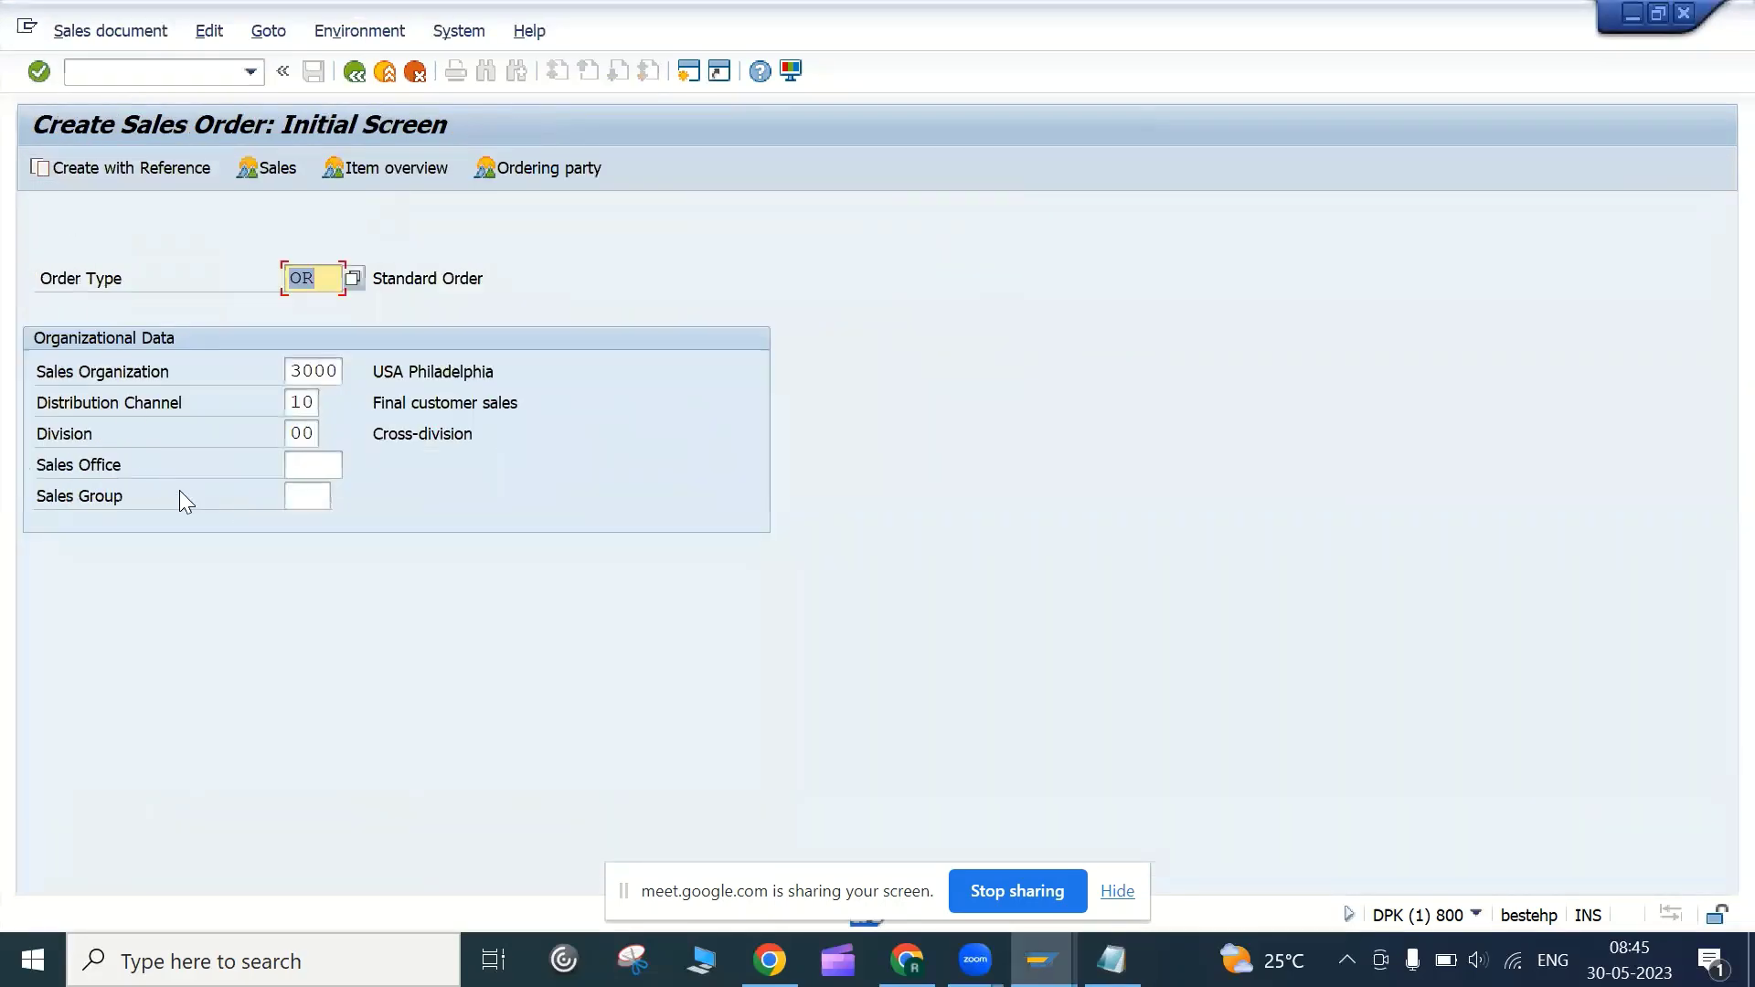
{"action": "left_click", "coordinate": [324, 286]}
{"action": "left_click", "coordinate": [296, 373]}
{"action": "key", "text": "Tab"}
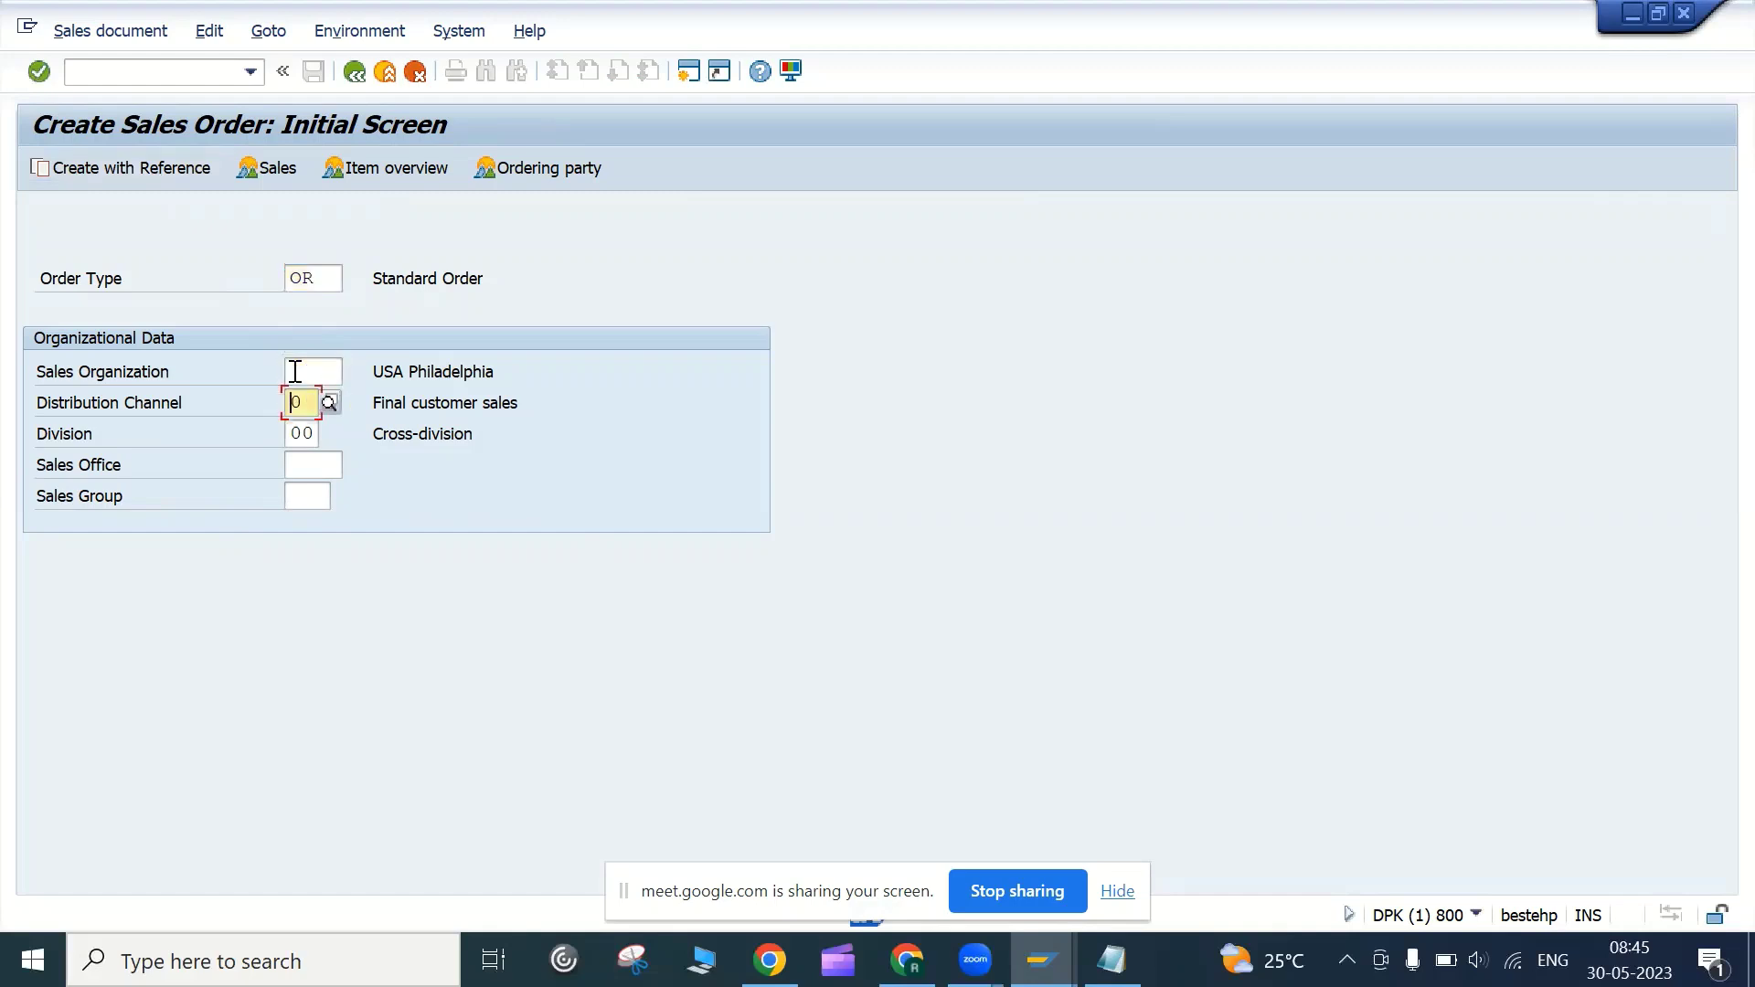
{"action": "key", "text": "Tab"}
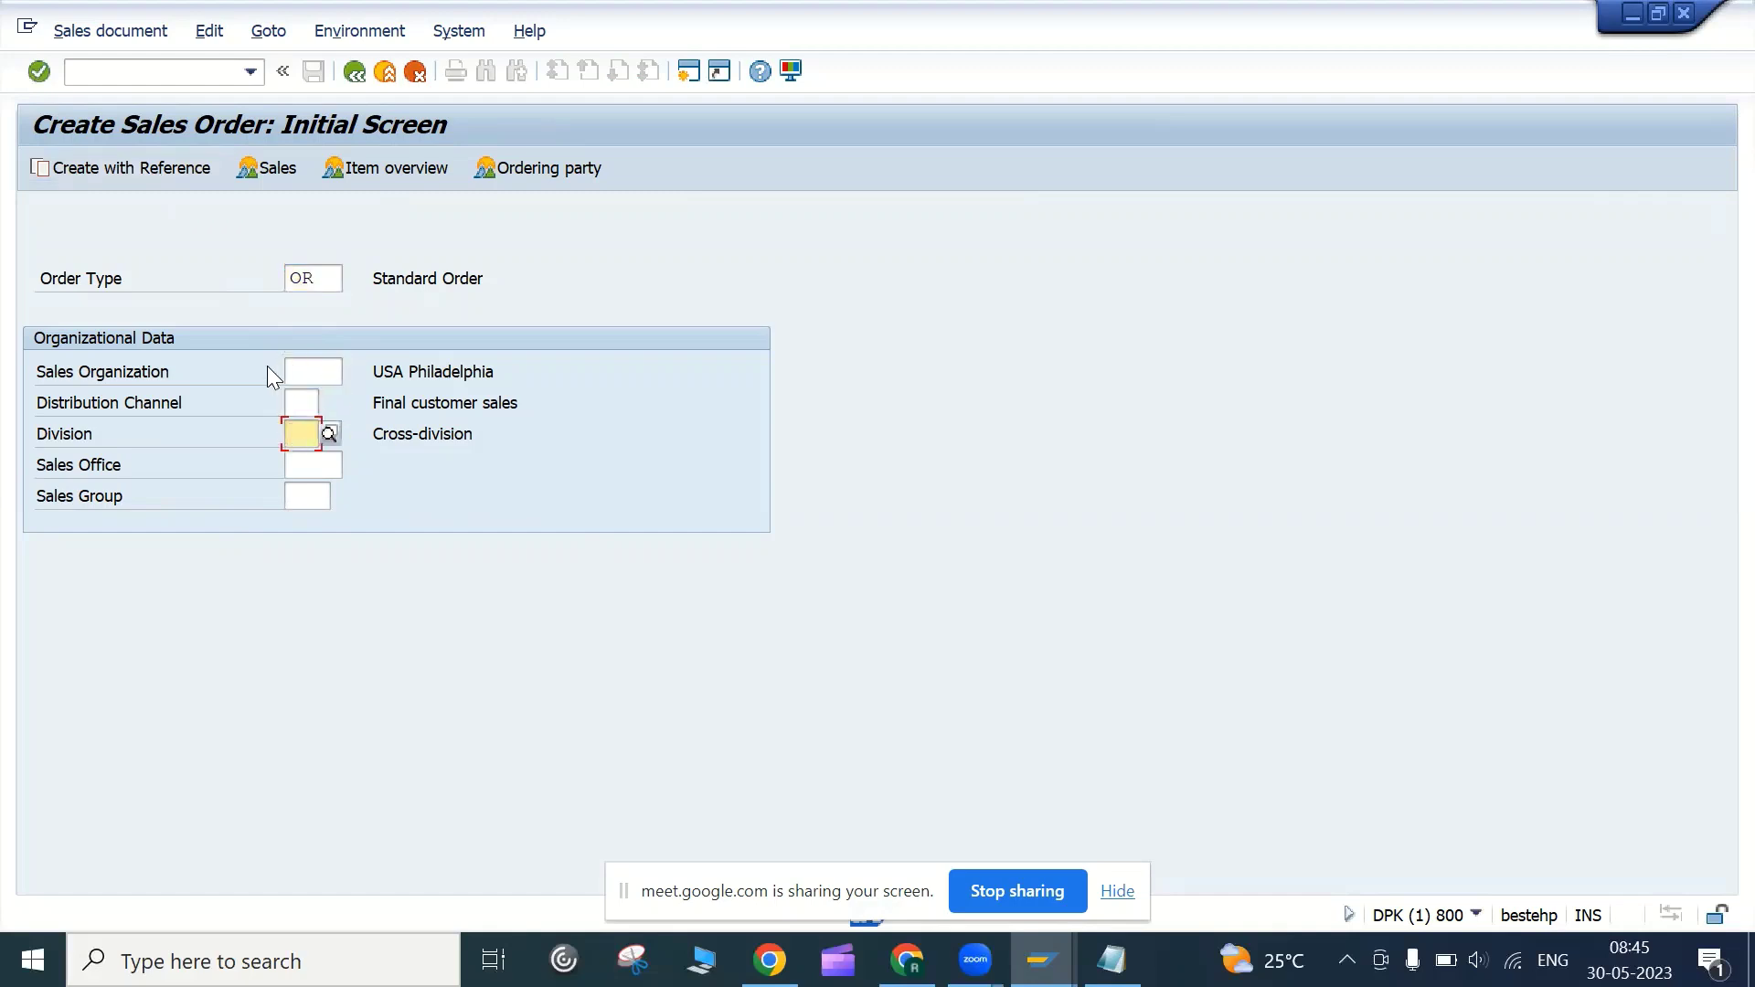
{"action": "left_click", "coordinate": [320, 280]}
Create the new standard order with reference to the existing CMIR order, copying its data and acknowledging the delivery date information
{"action": "left_click", "coordinate": [161, 170]}
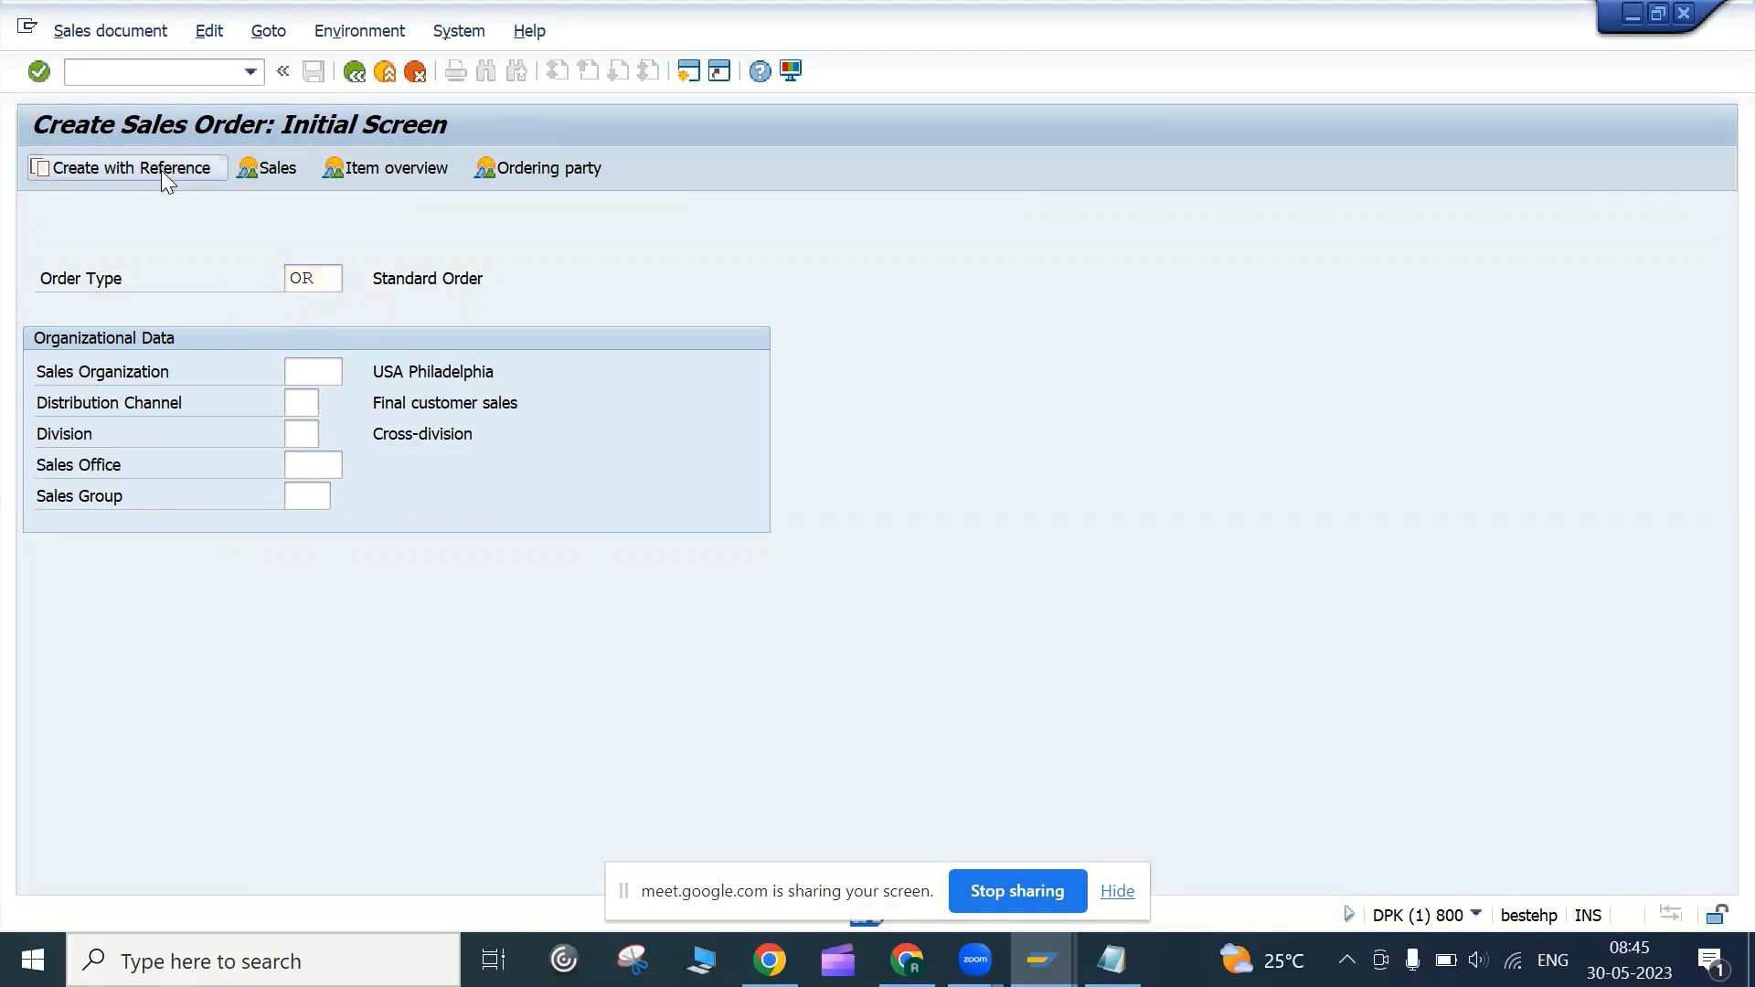
{"action": "left_click", "coordinate": [315, 363]}
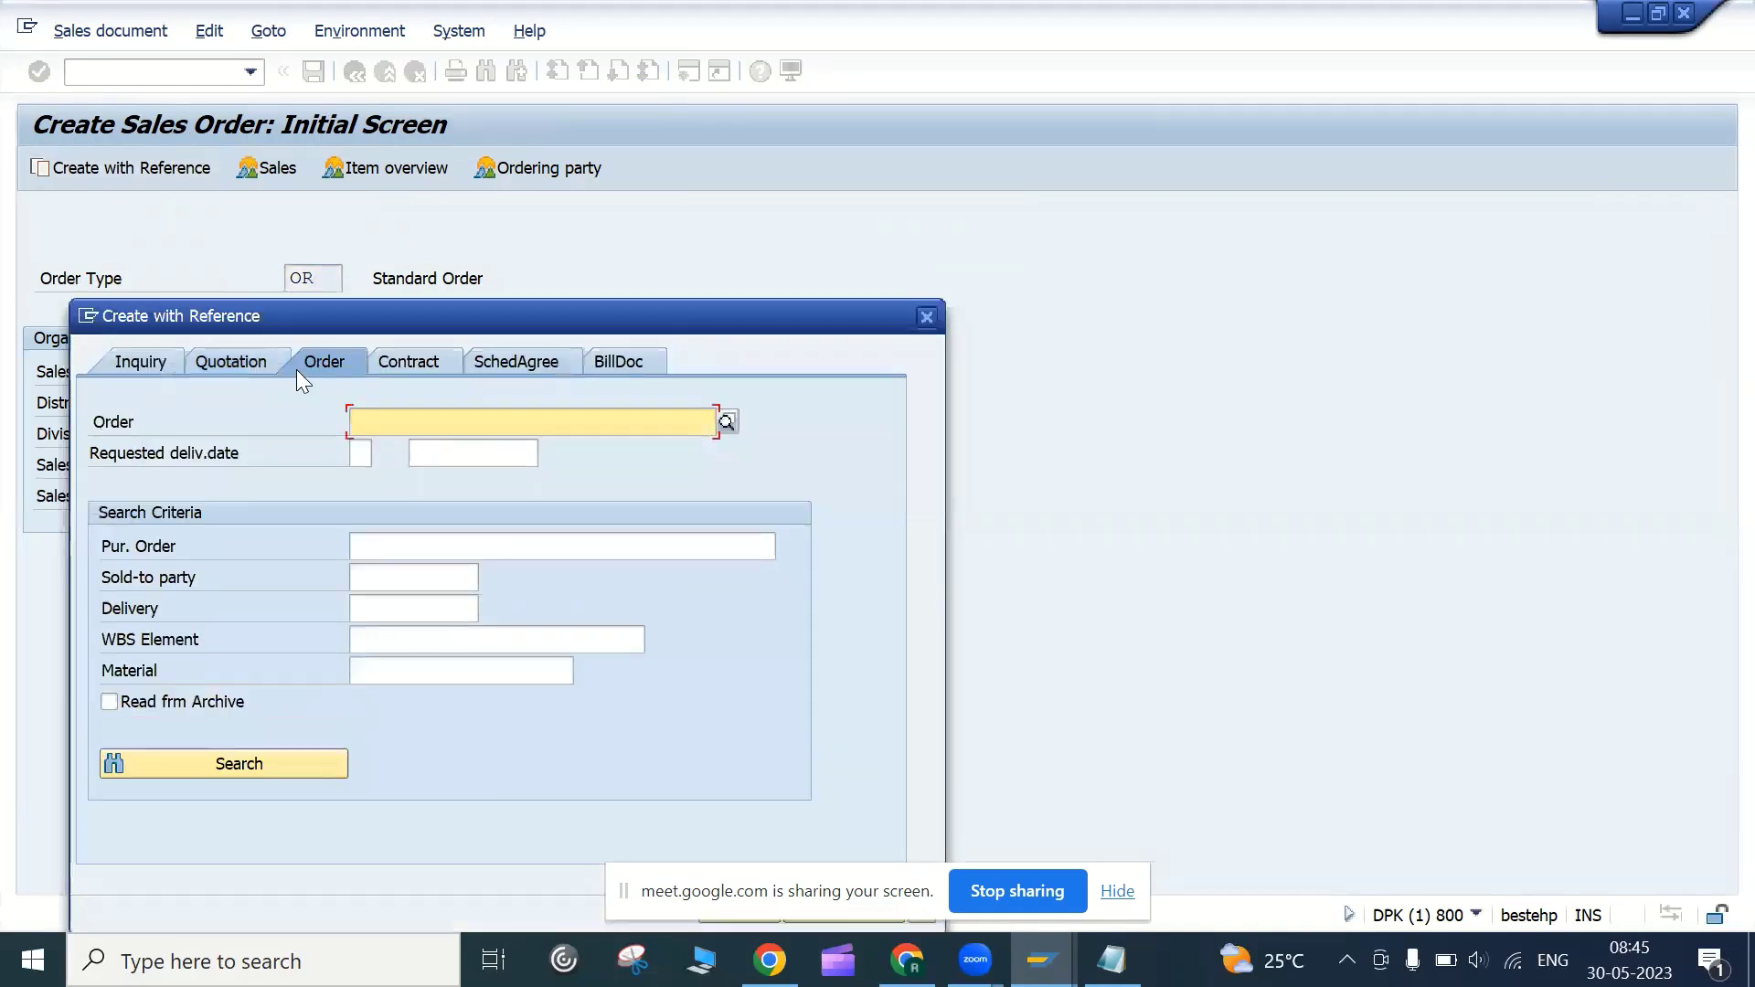
{"action": "type", "text": "20220"}
{"action": "left_click_drag", "start_coordinate": [878, 316], "coordinate": [1262, 108]}
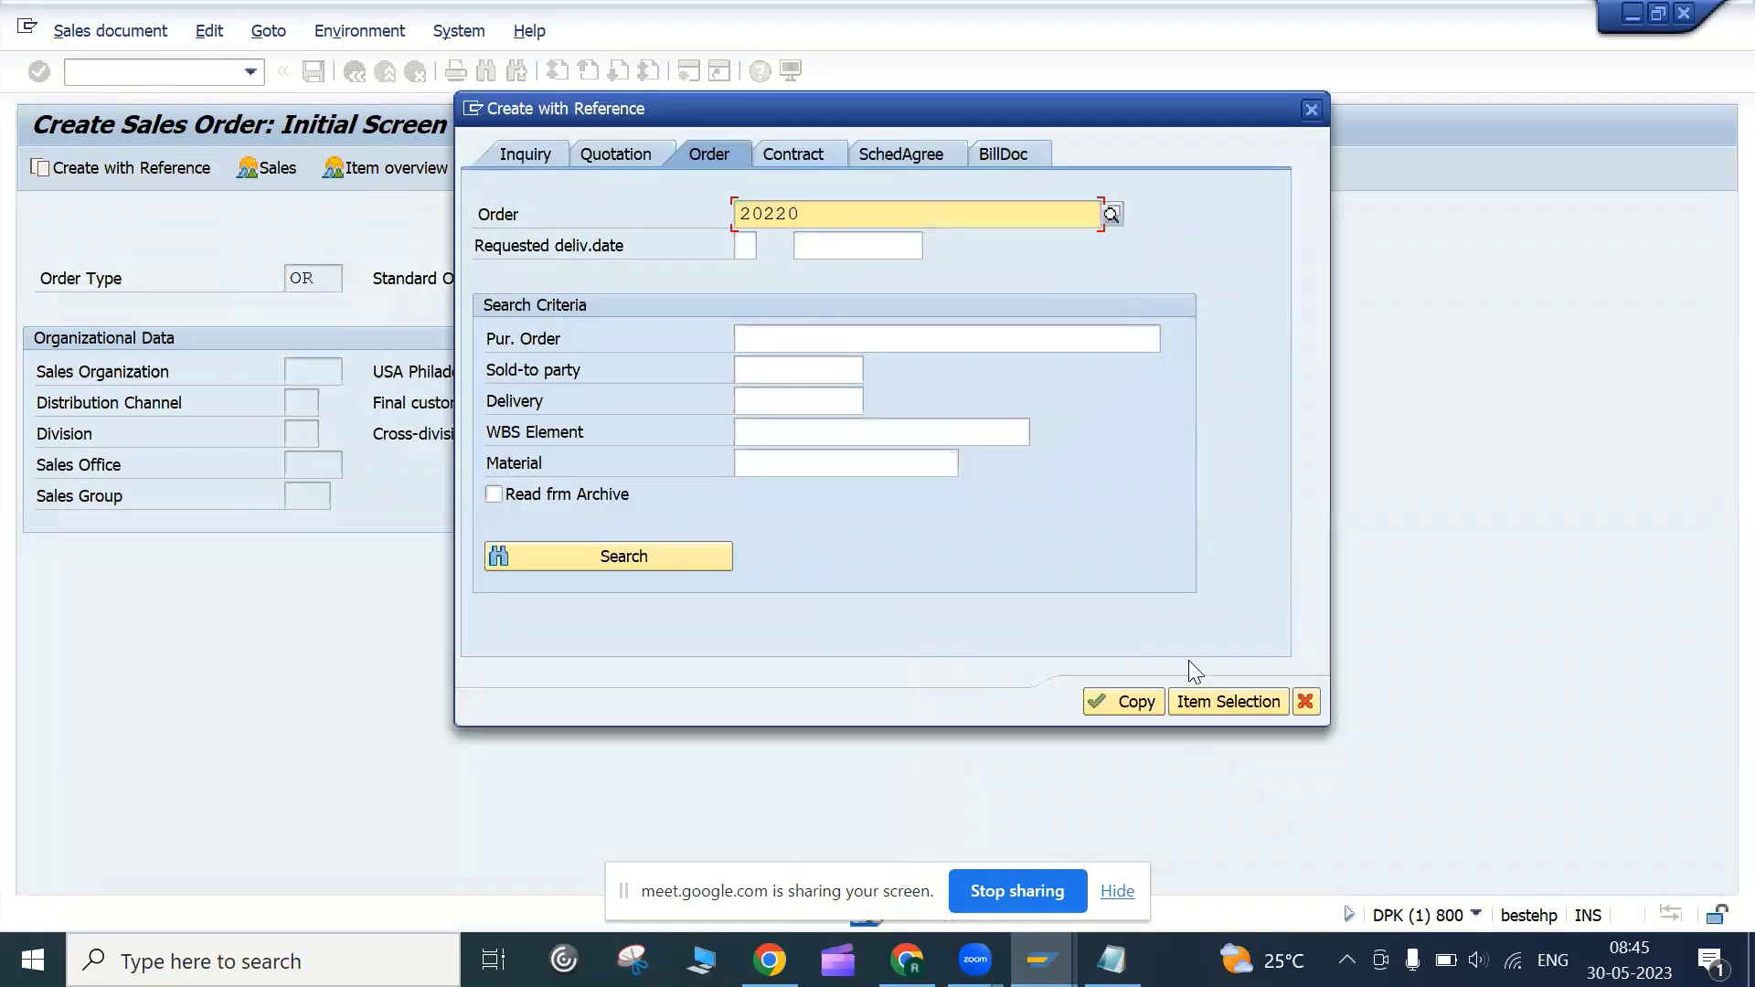
{"action": "left_click", "coordinate": [1131, 702]}
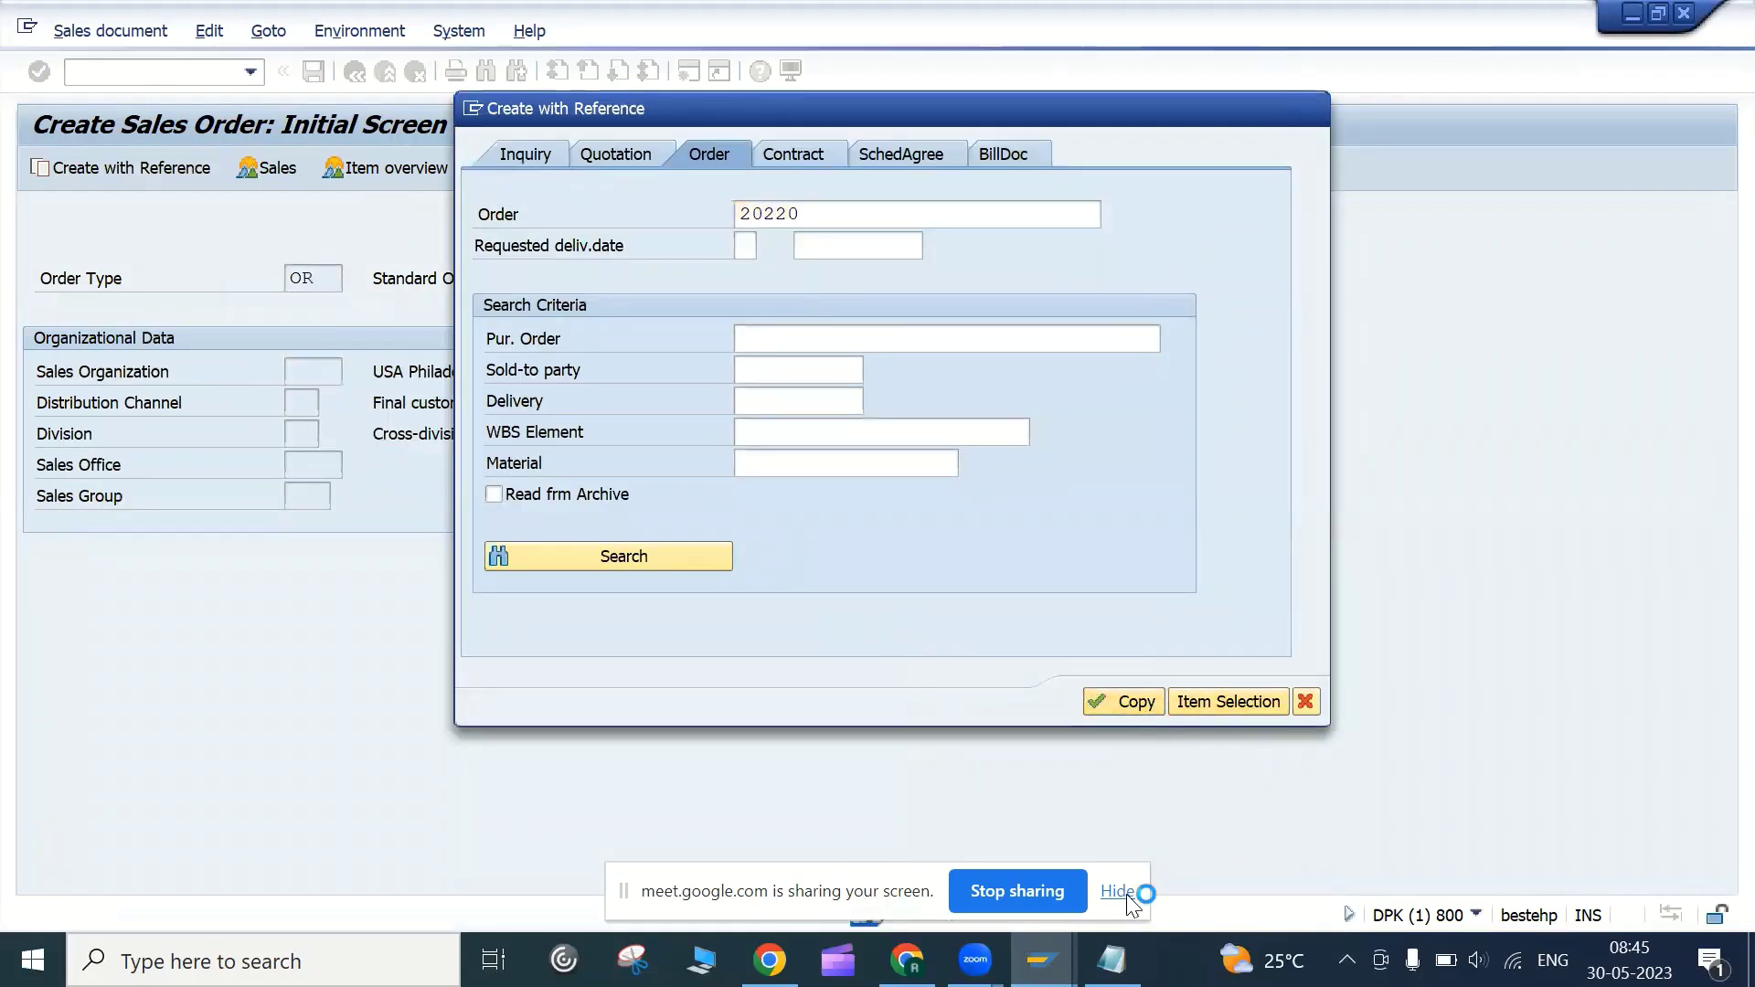
{"action": "left_click", "coordinate": [1119, 893]}
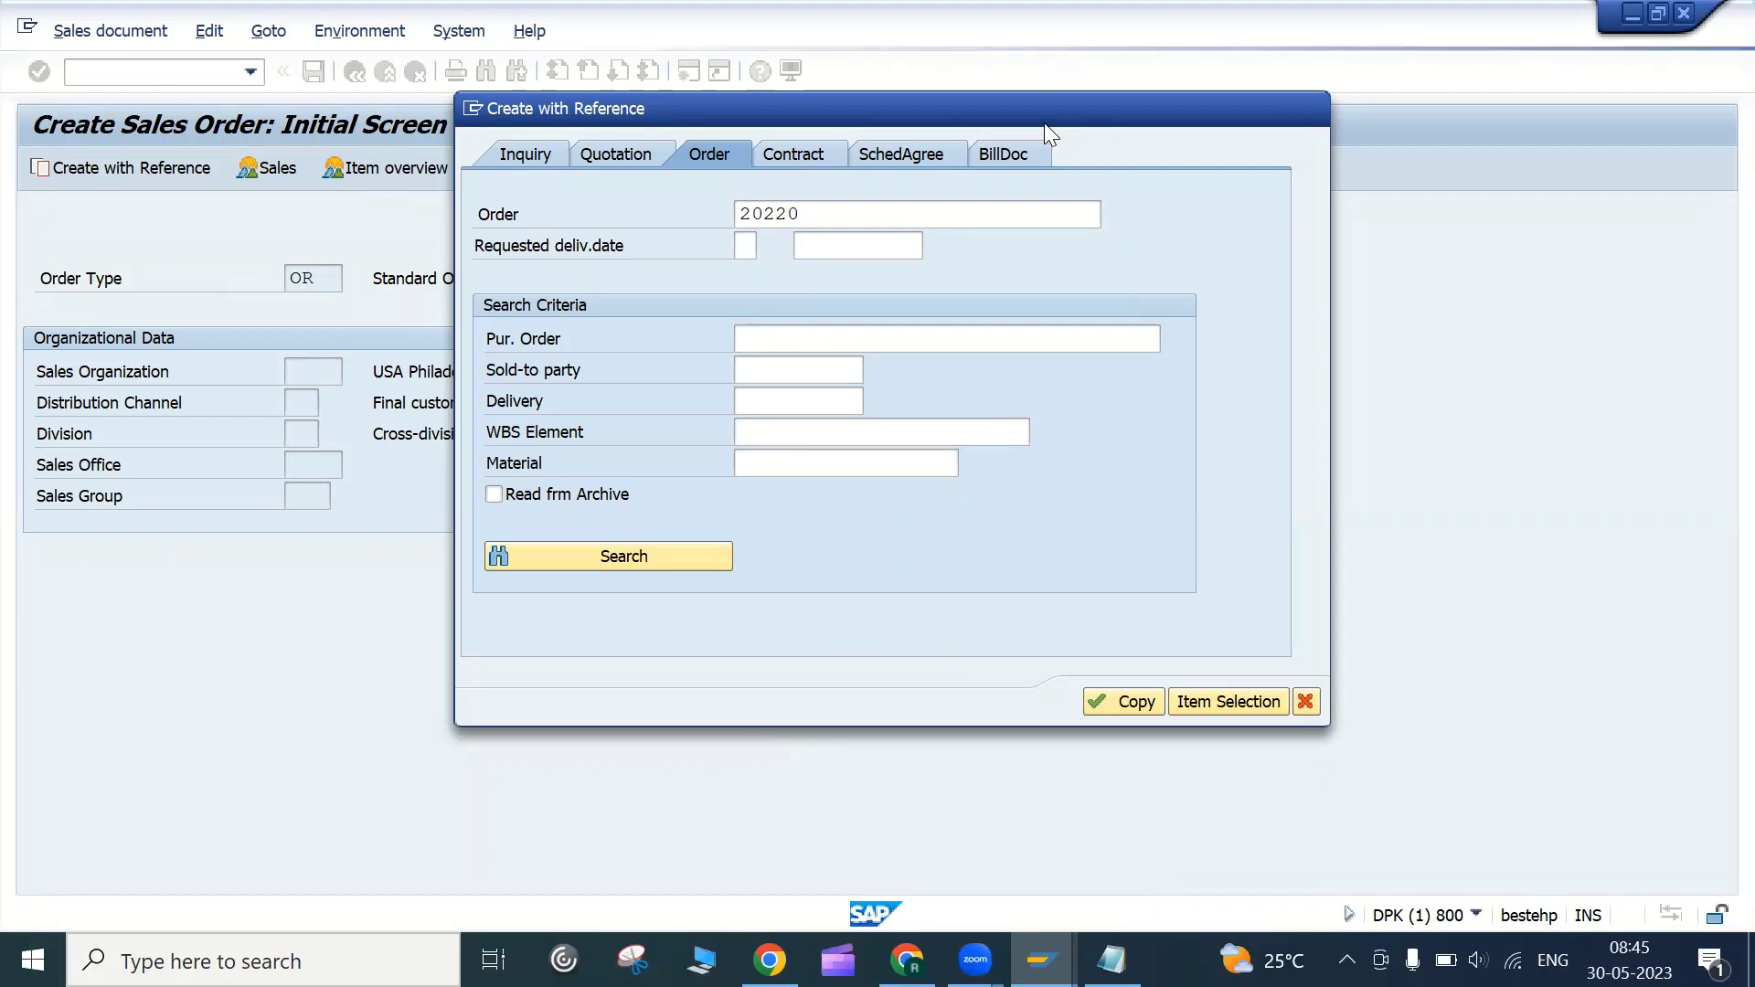
{"action": "left_click_drag", "start_coordinate": [1038, 117], "coordinate": [989, 146]}
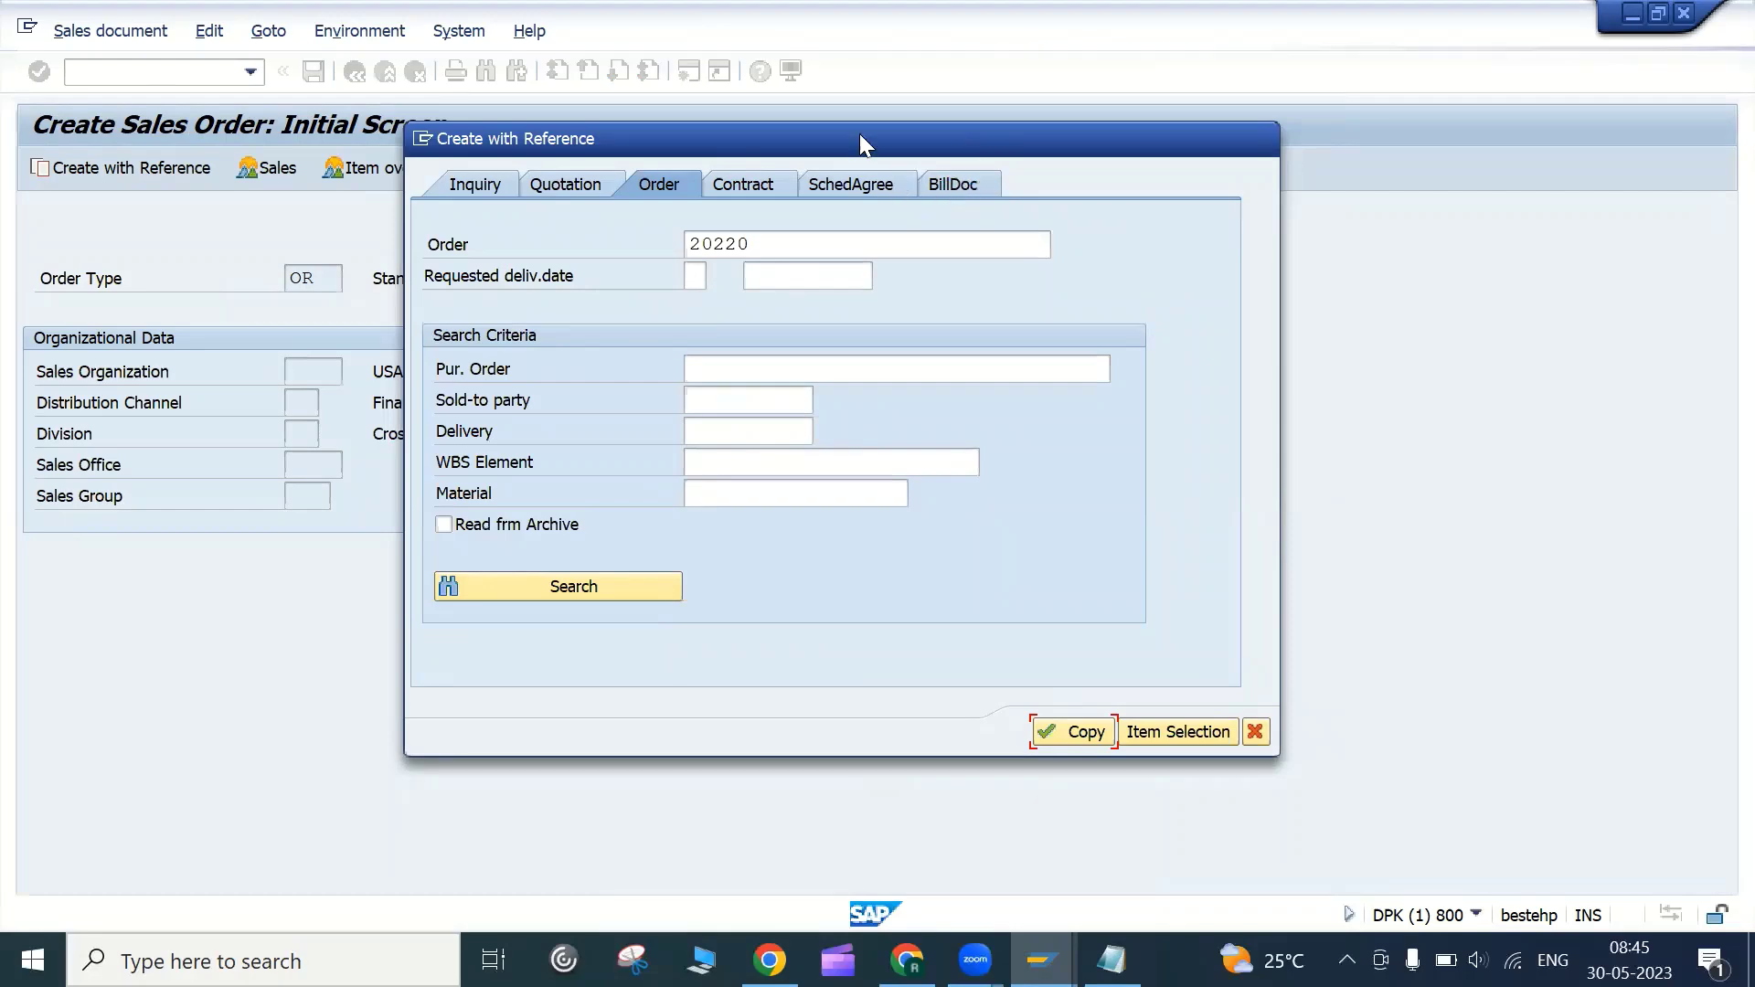
{"action": "left_click_drag", "start_coordinate": [848, 143], "coordinate": [713, 150]}
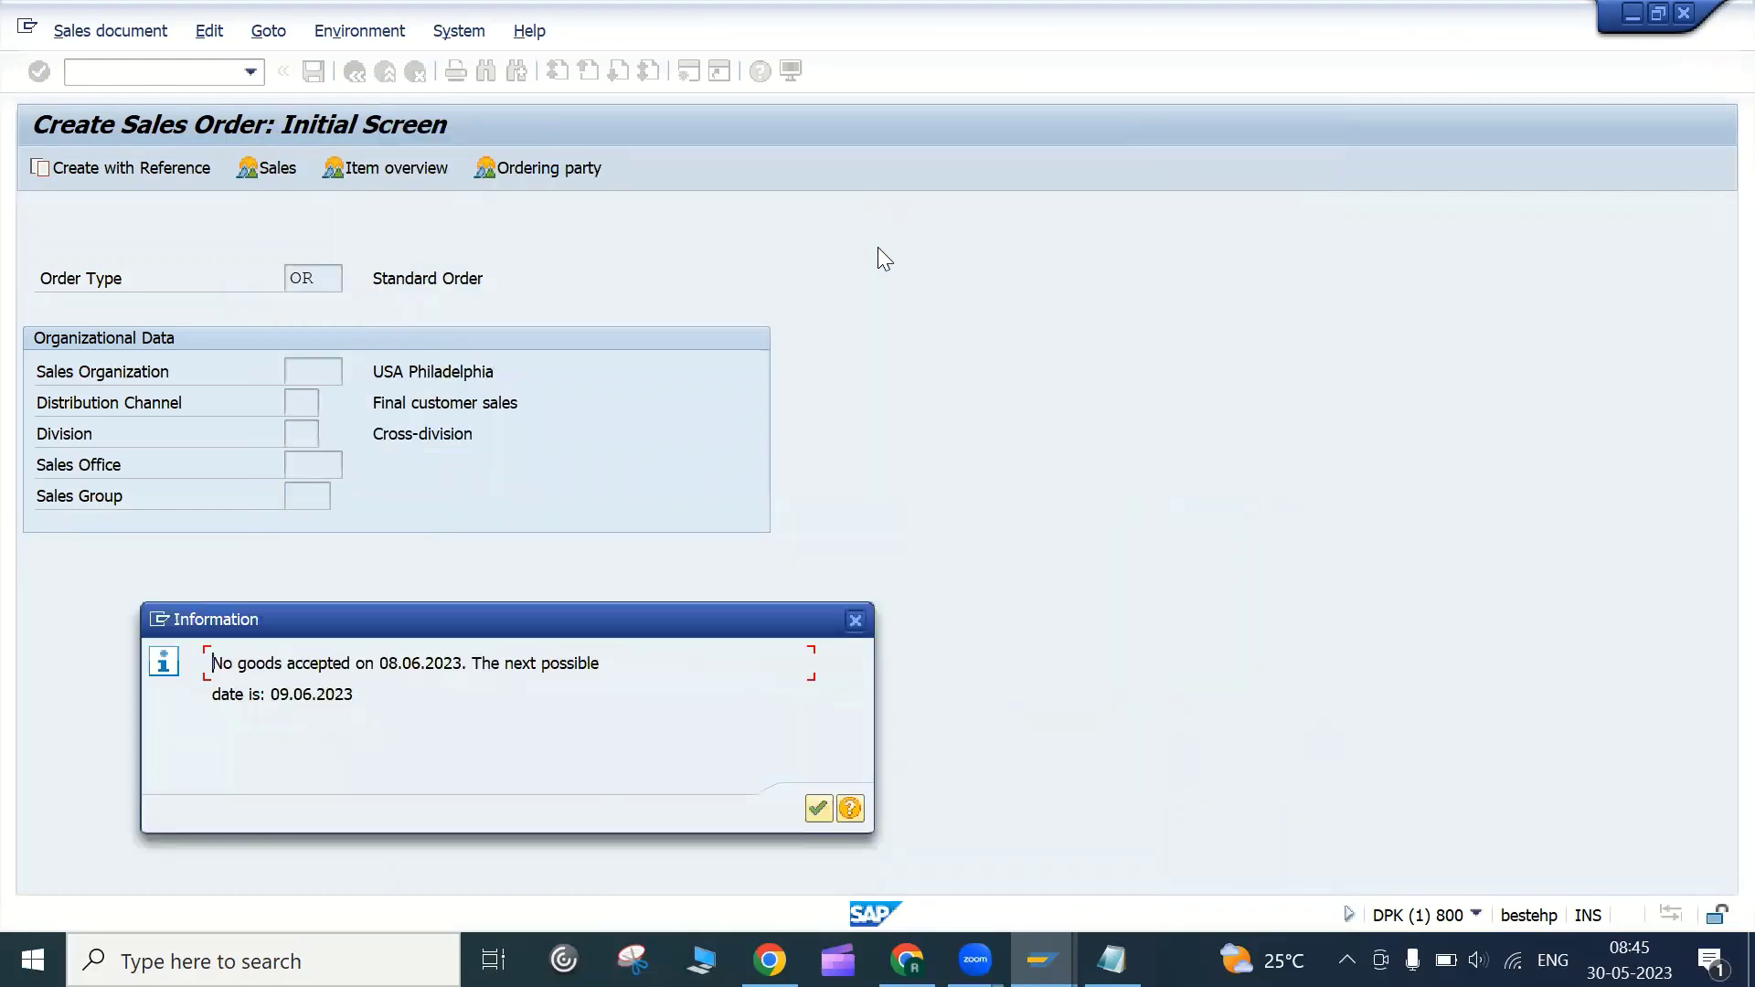
{"action": "left_click", "coordinate": [814, 812]}
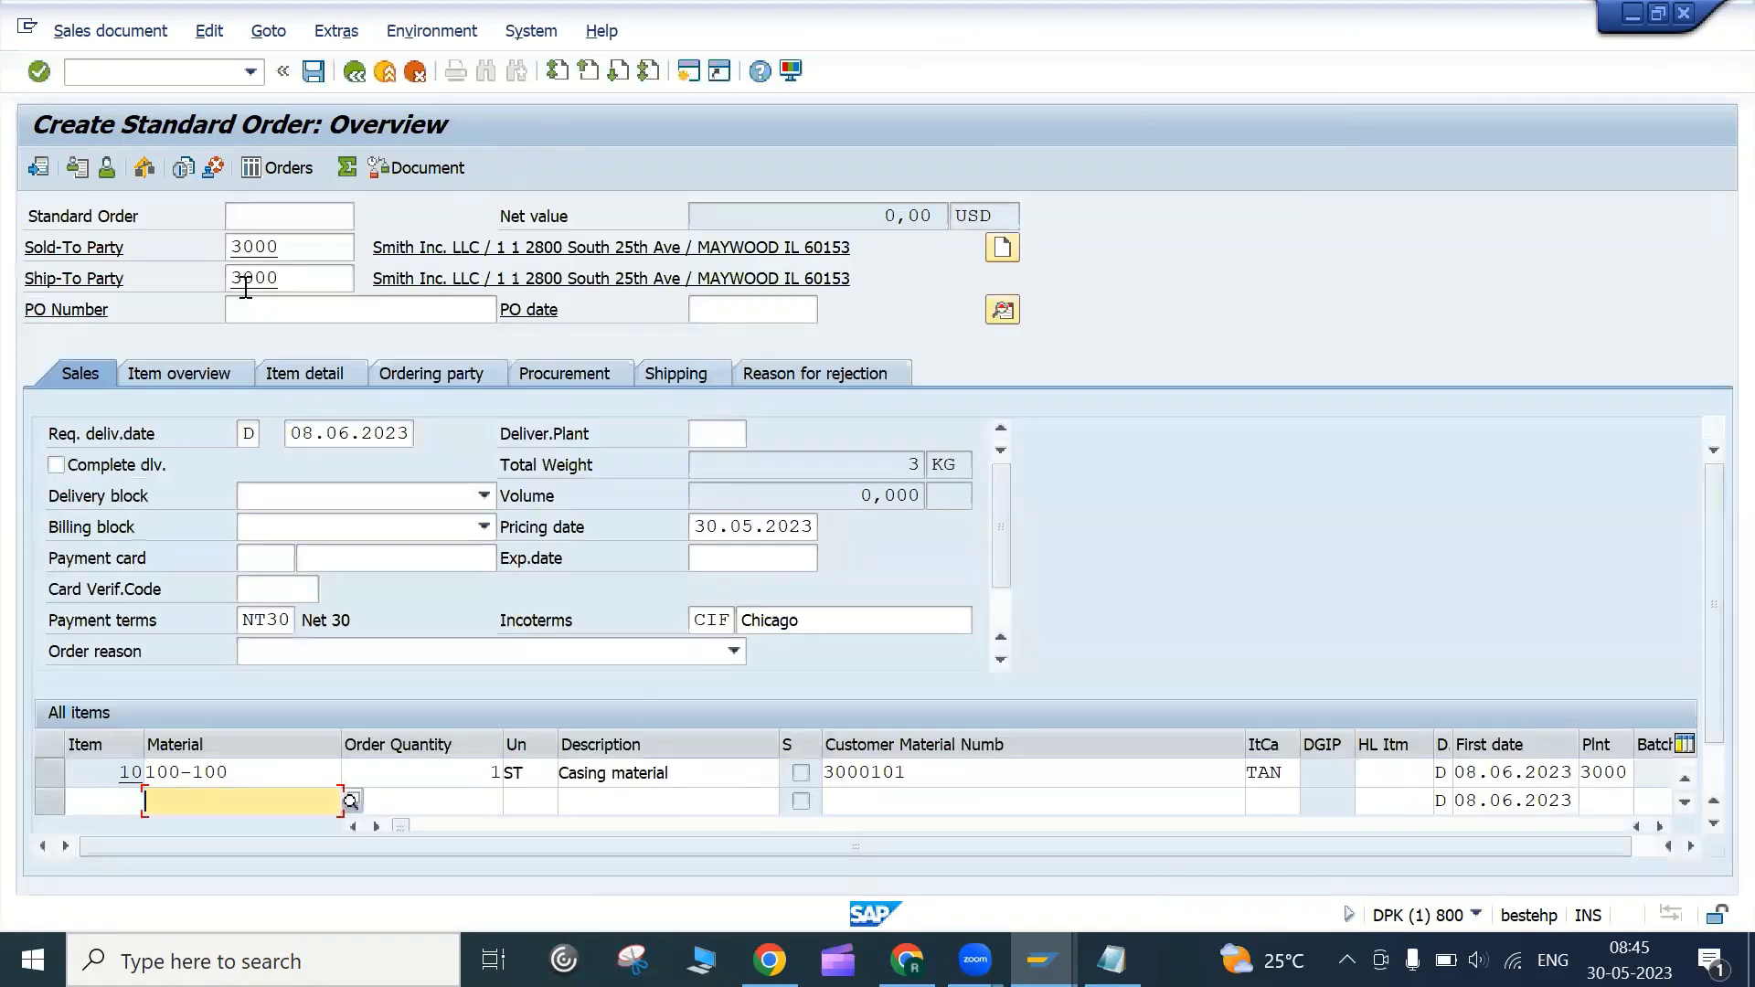
Enter CMIR as the new order's PO number and select the item's customer material number
{"action": "left_click", "coordinate": [238, 305]}
{"action": "left_click", "coordinate": [240, 303]}
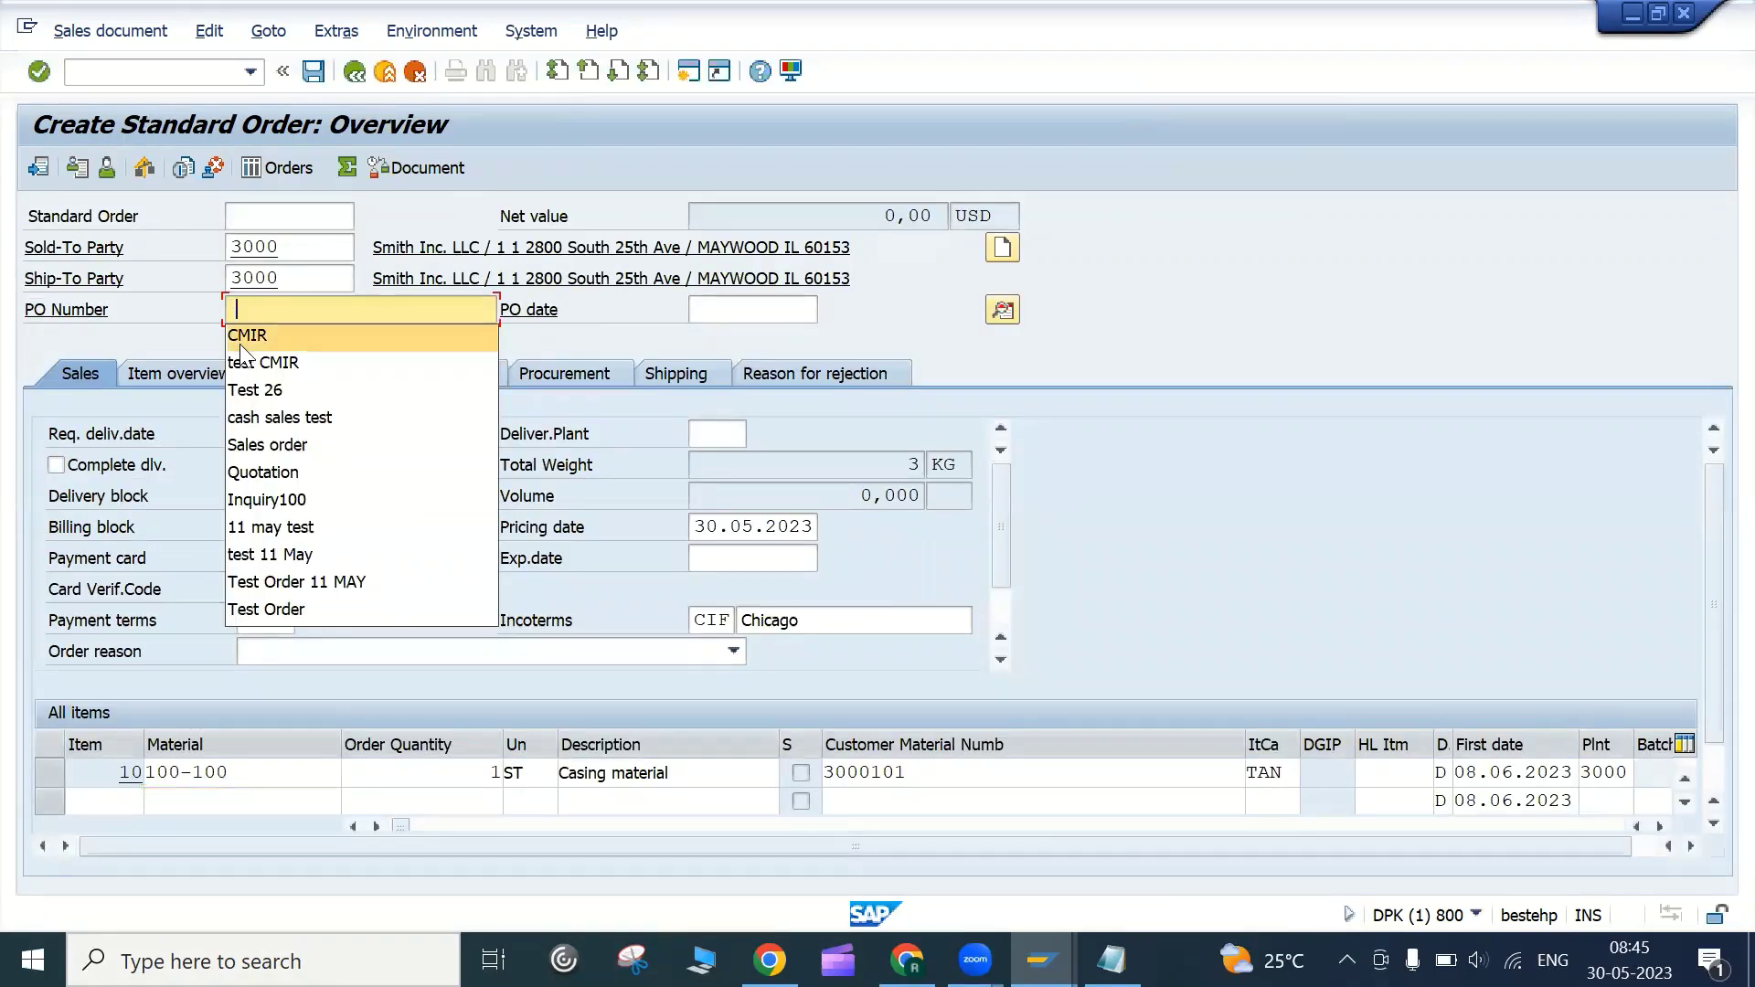
{"action": "left_click", "coordinate": [242, 345]}
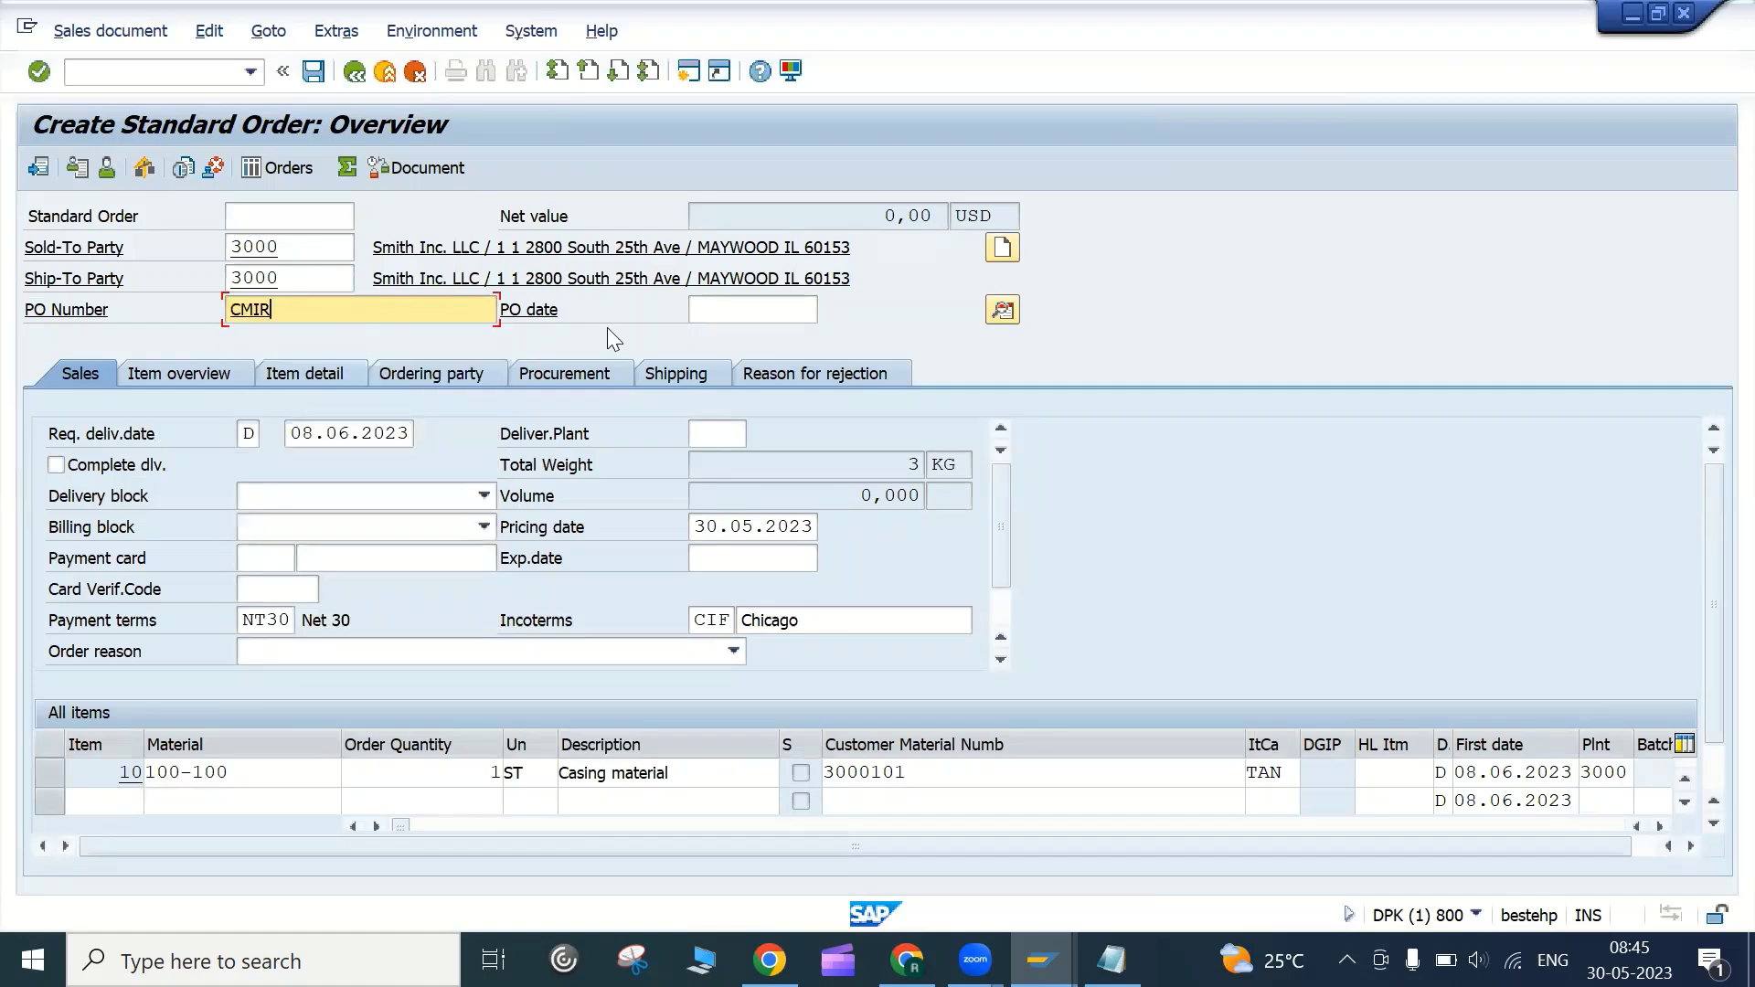
{"action": "key", "text": "Return"}
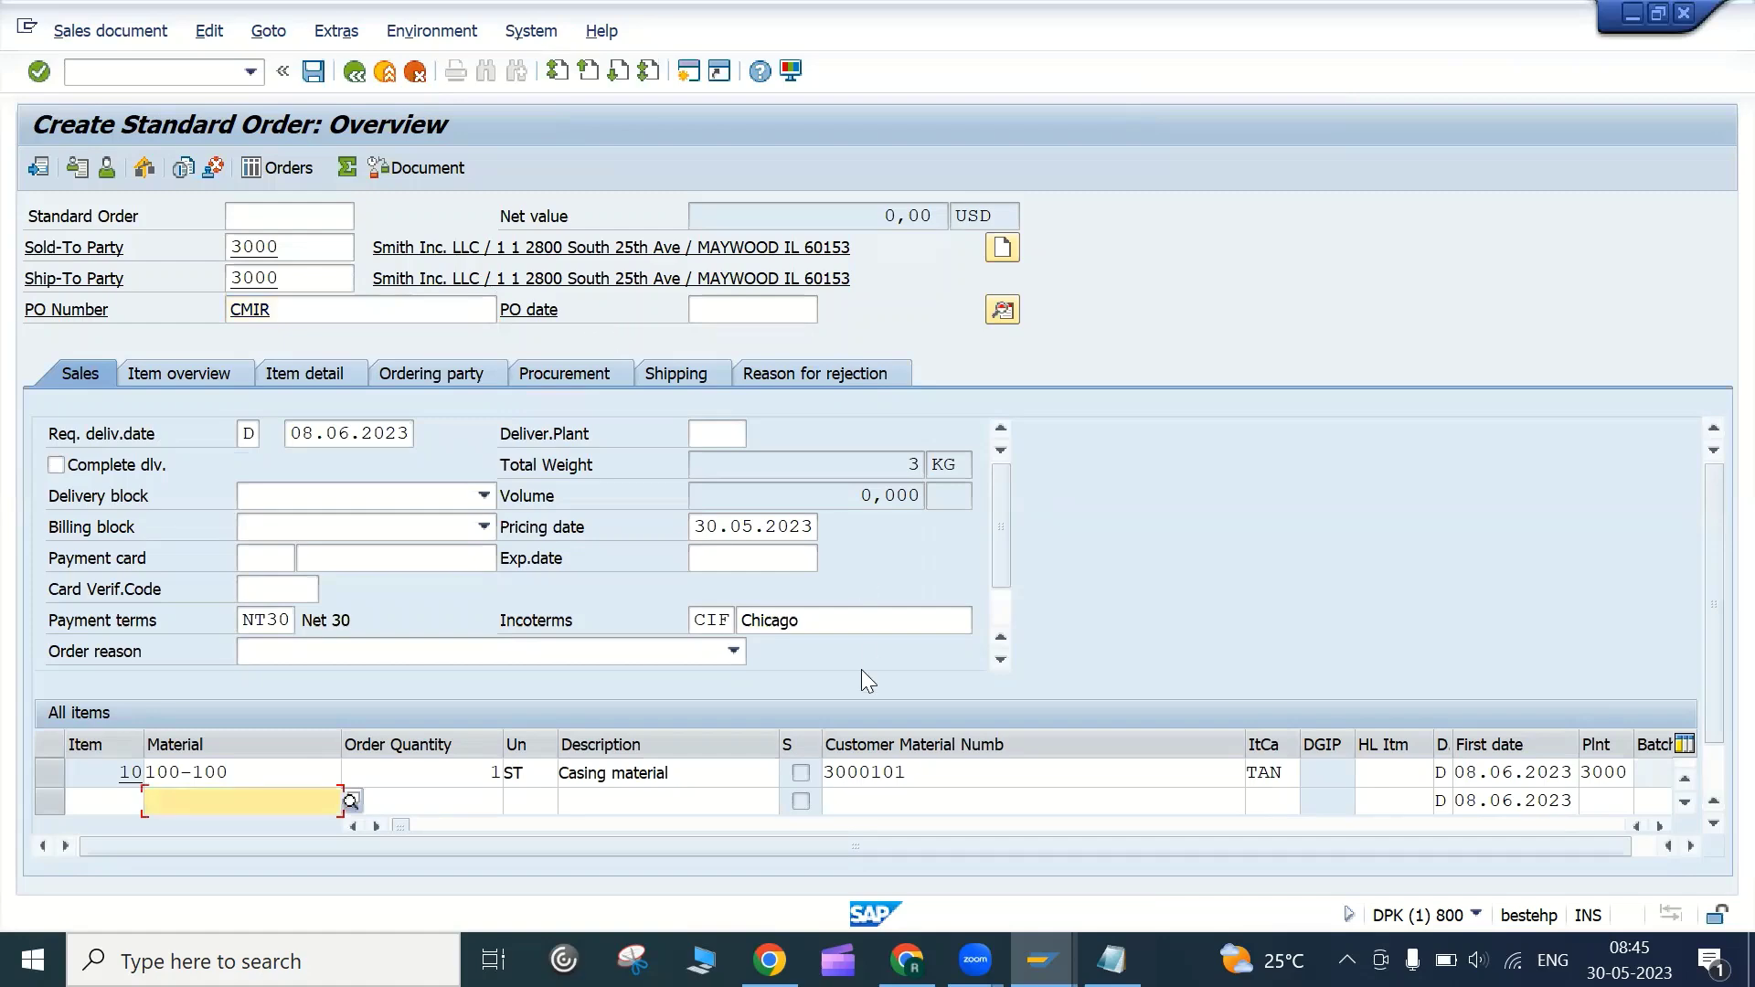
{"action": "left_click", "coordinate": [924, 771]}
Leave the unsaved order, open the customer-material info record change with transaction VD52, and cancel back to SAP Easy Access
{"action": "left_click", "coordinate": [161, 71]}
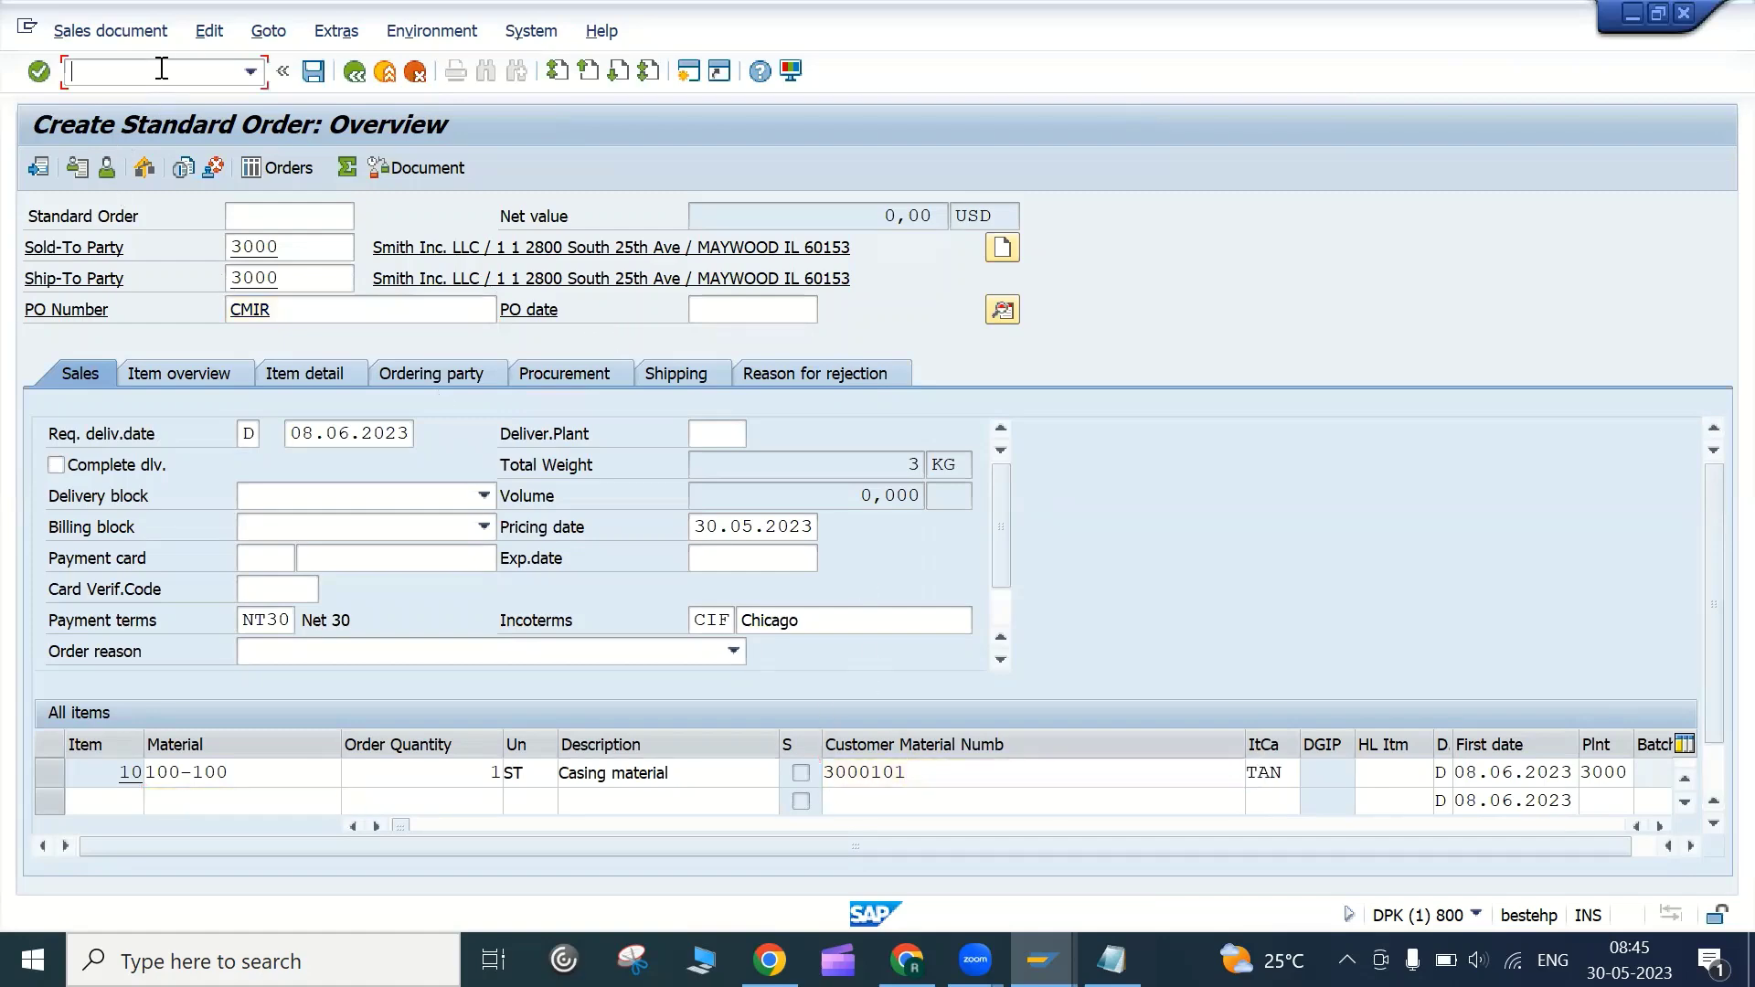
{"action": "type", "text": "/nvd52"}
{"action": "key", "text": "Return"}
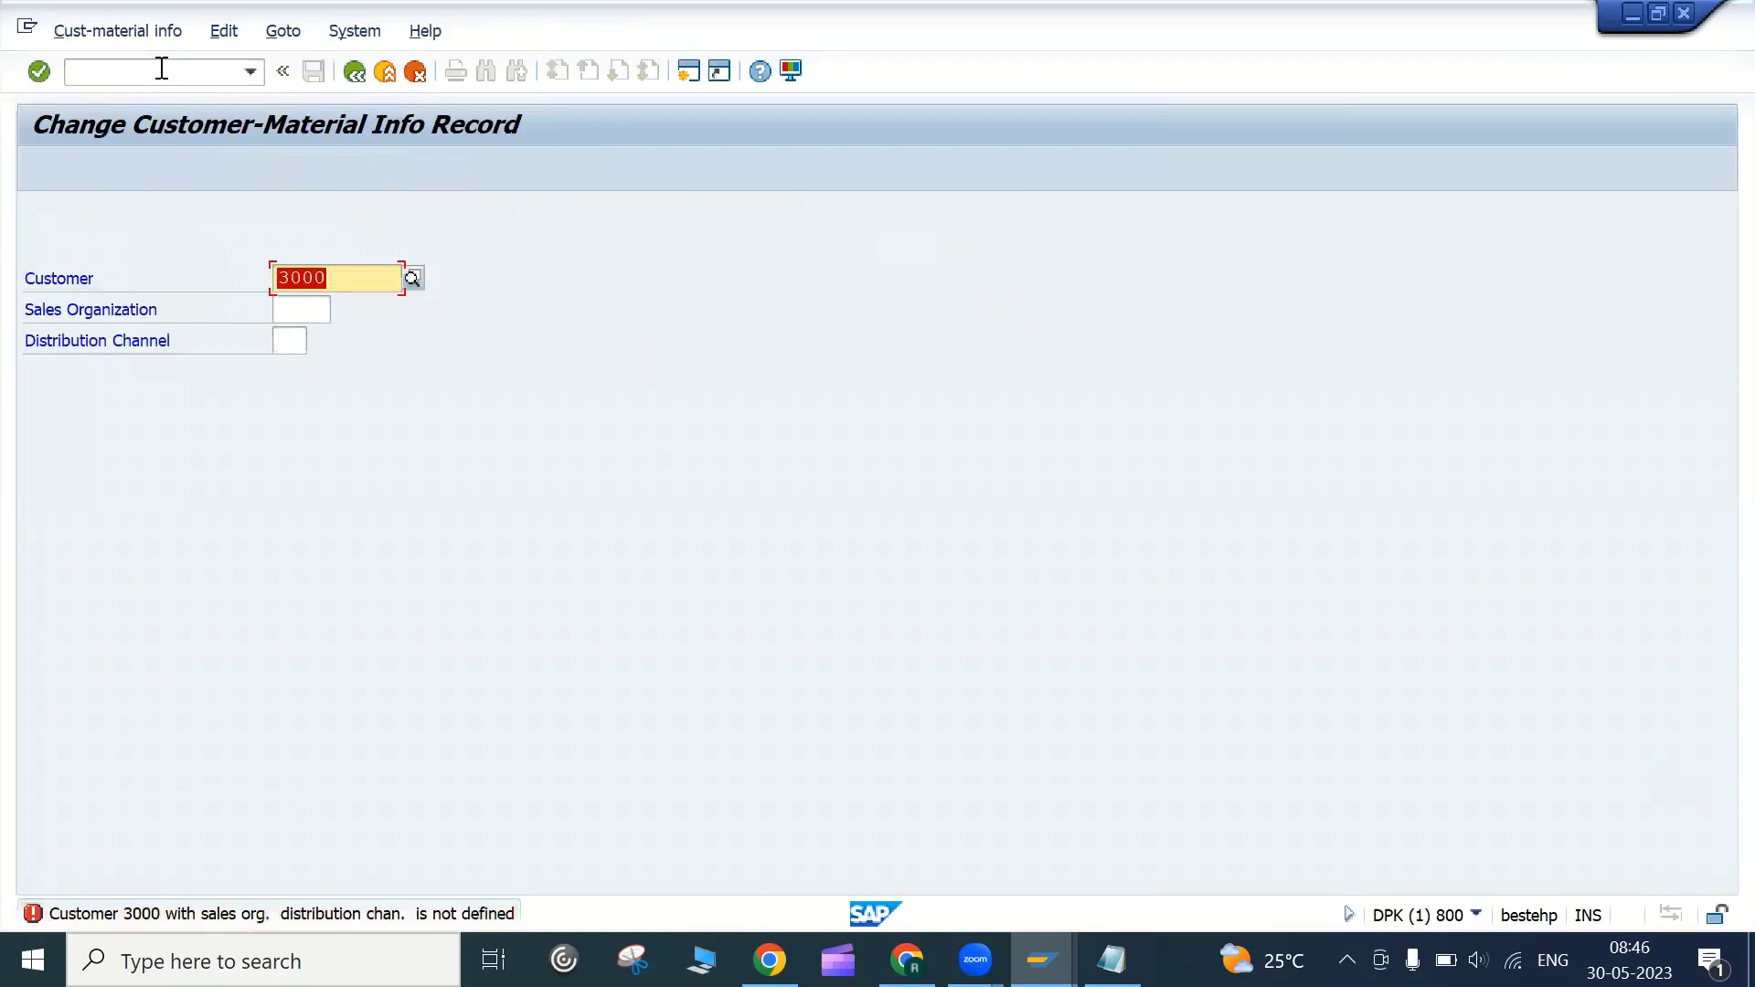
{"action": "left_click", "coordinate": [158, 35]}
{"action": "left_click", "coordinate": [162, 66]}
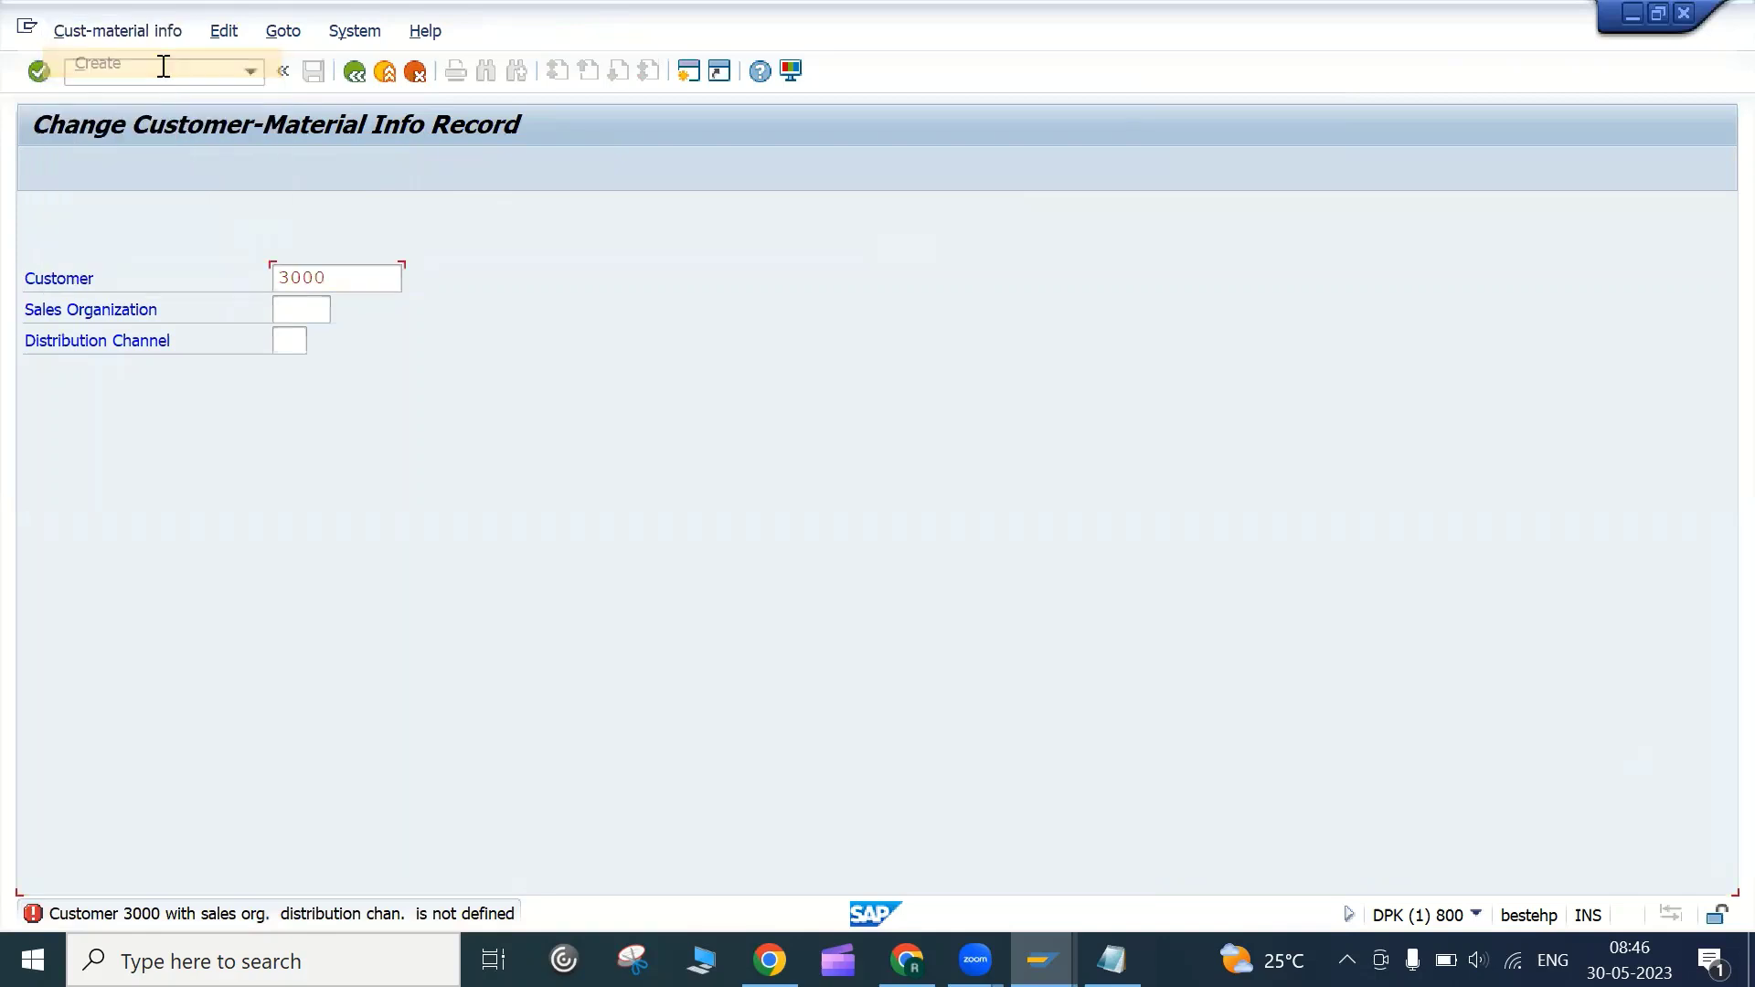
{"action": "left_click", "coordinate": [413, 78]}
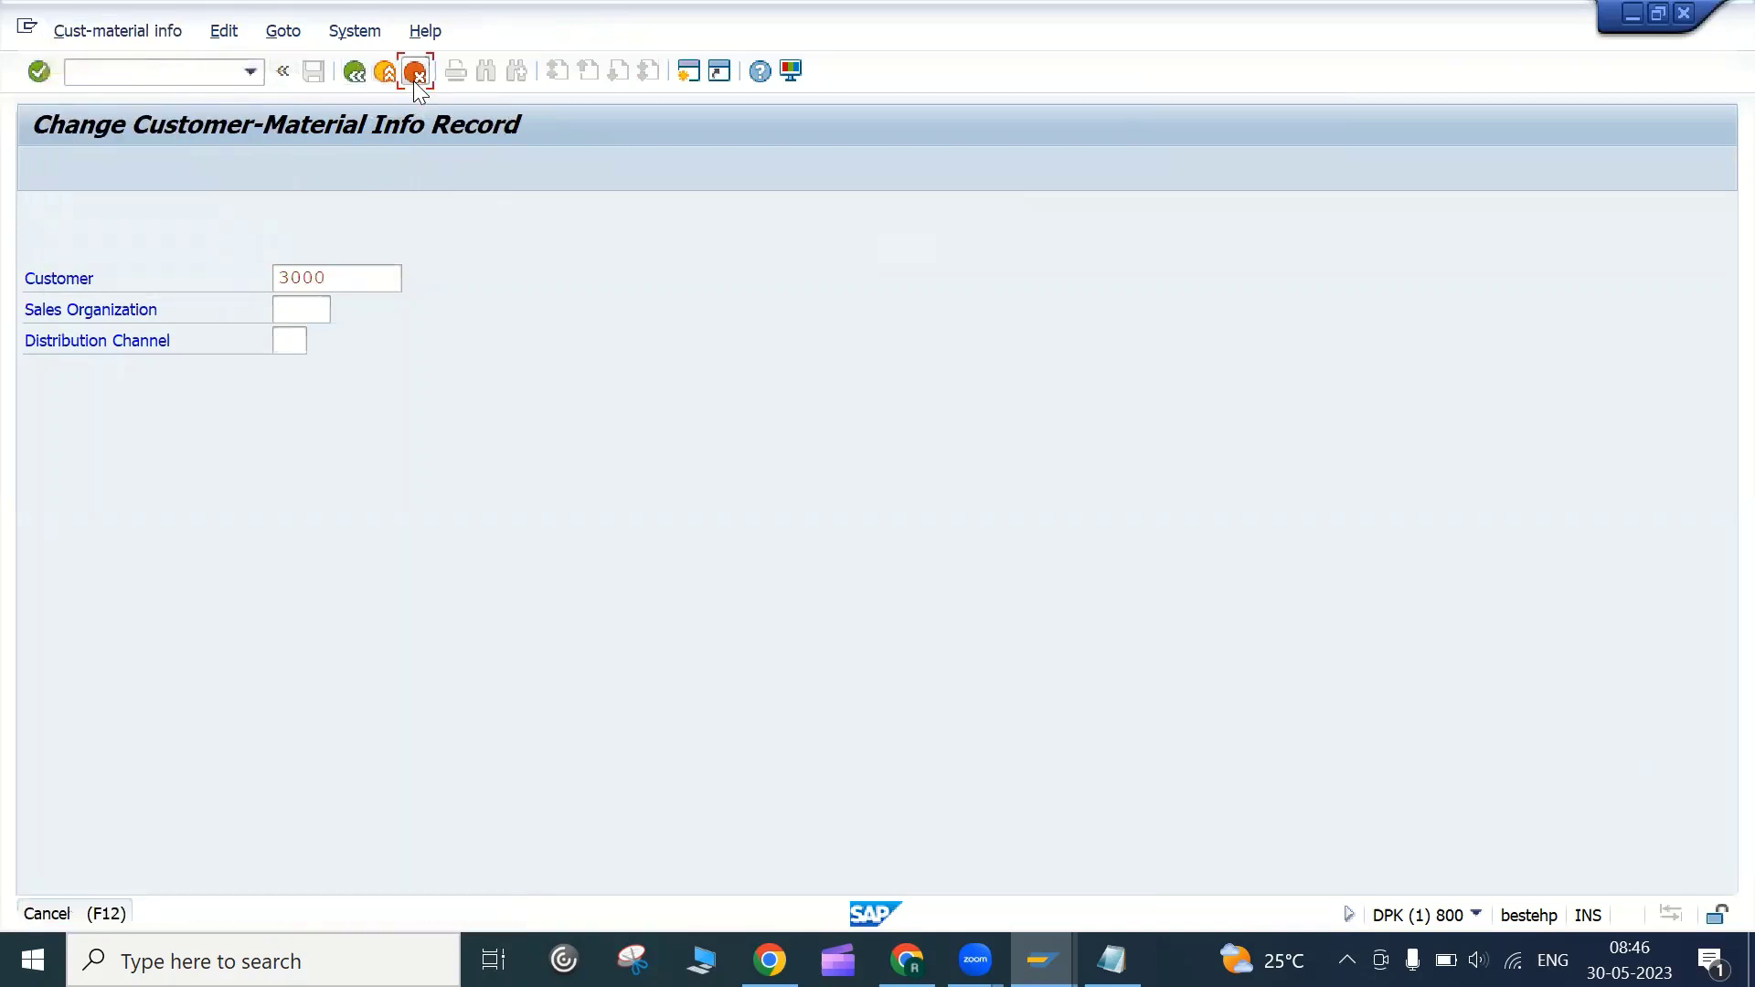
Begin entering a transaction code on the SAP Easy Access screen
{"action": "left_click", "coordinate": [136, 76]}
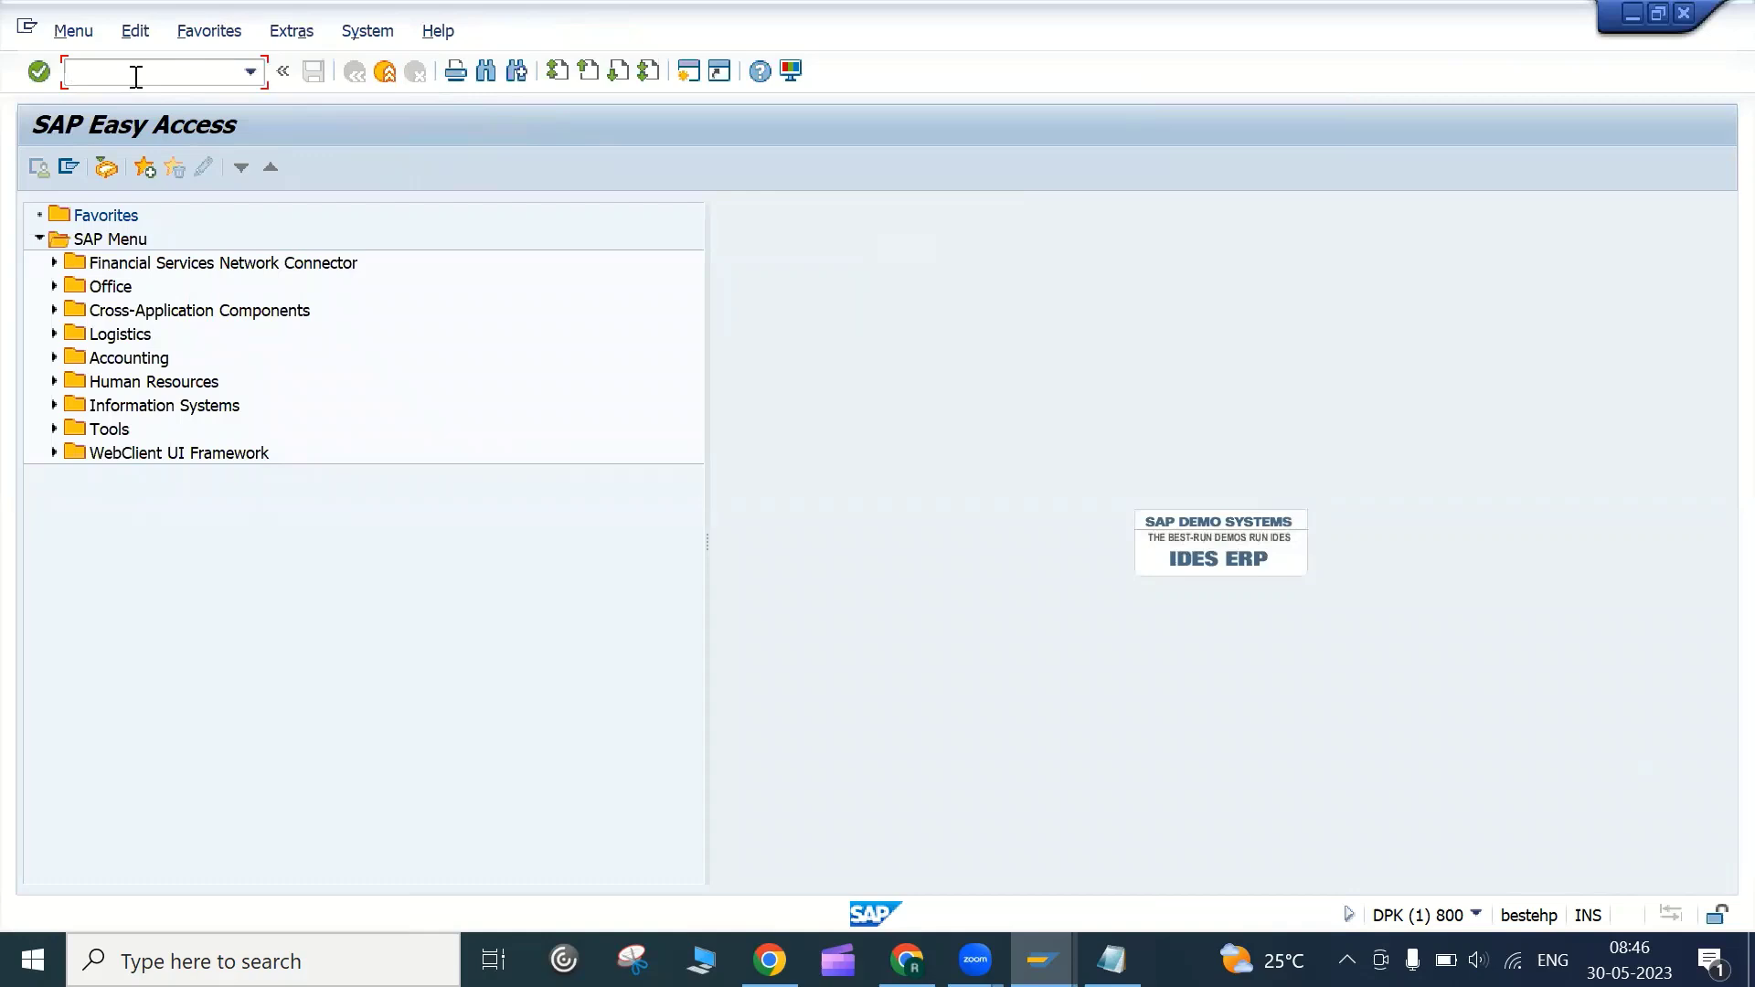
{"action": "type", "text": "v"}
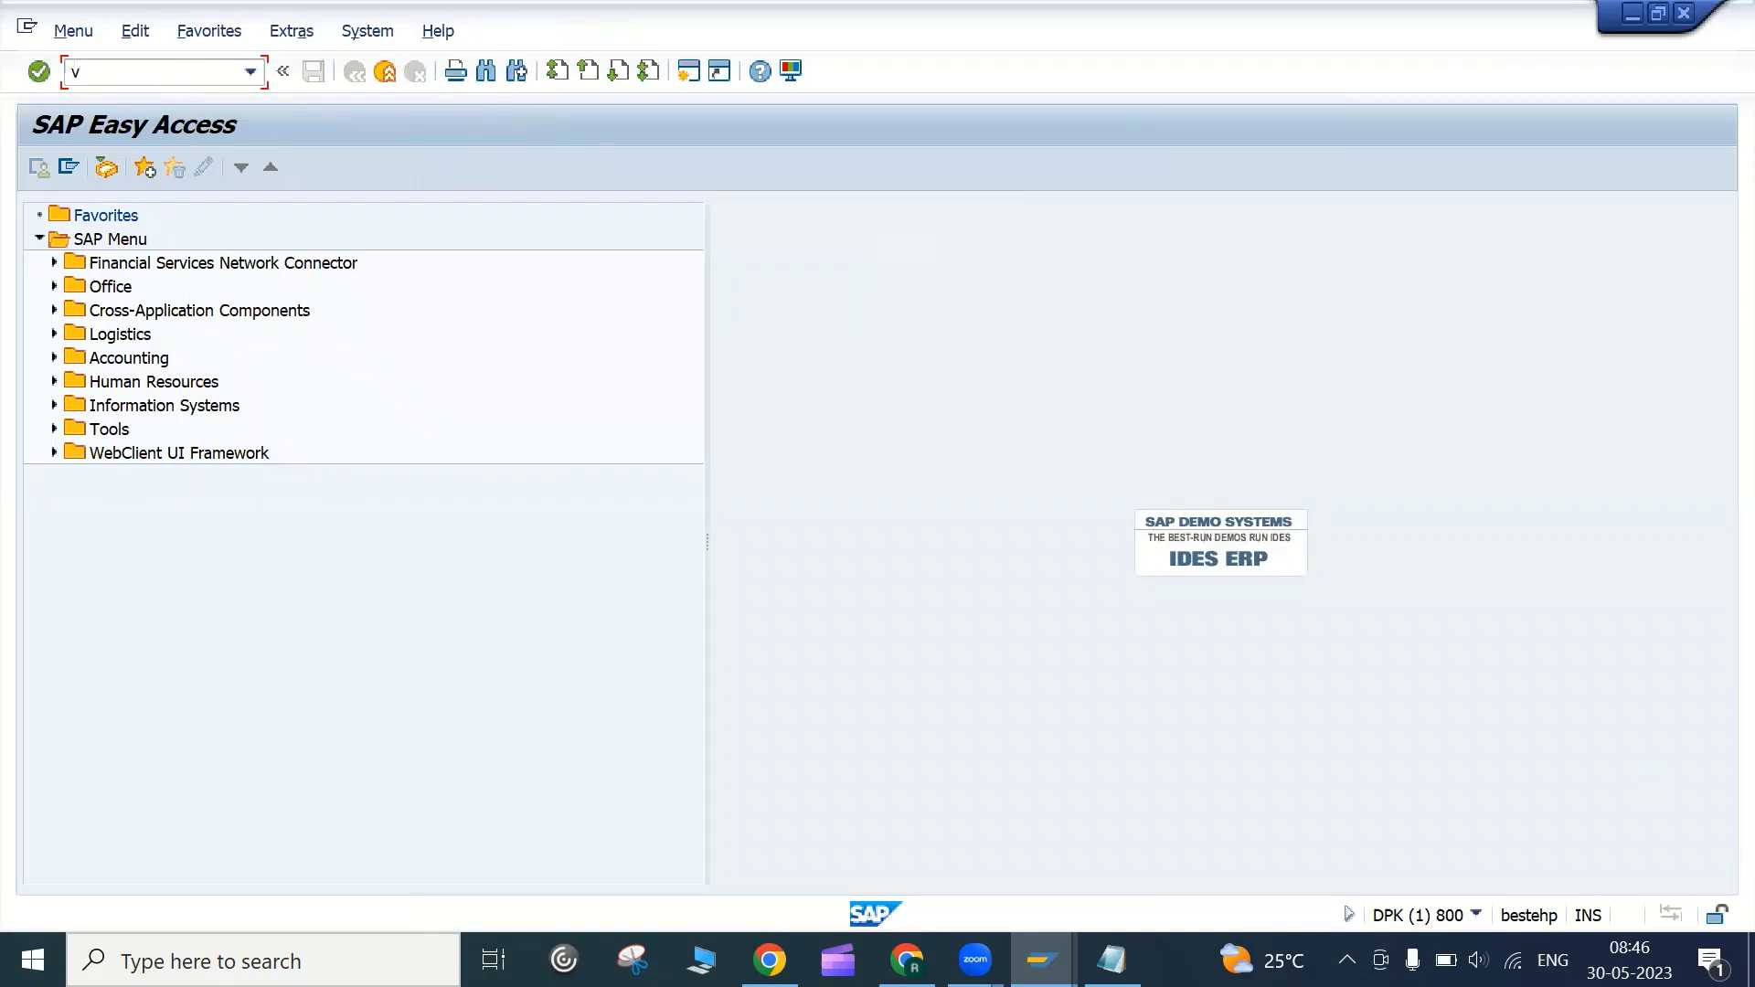